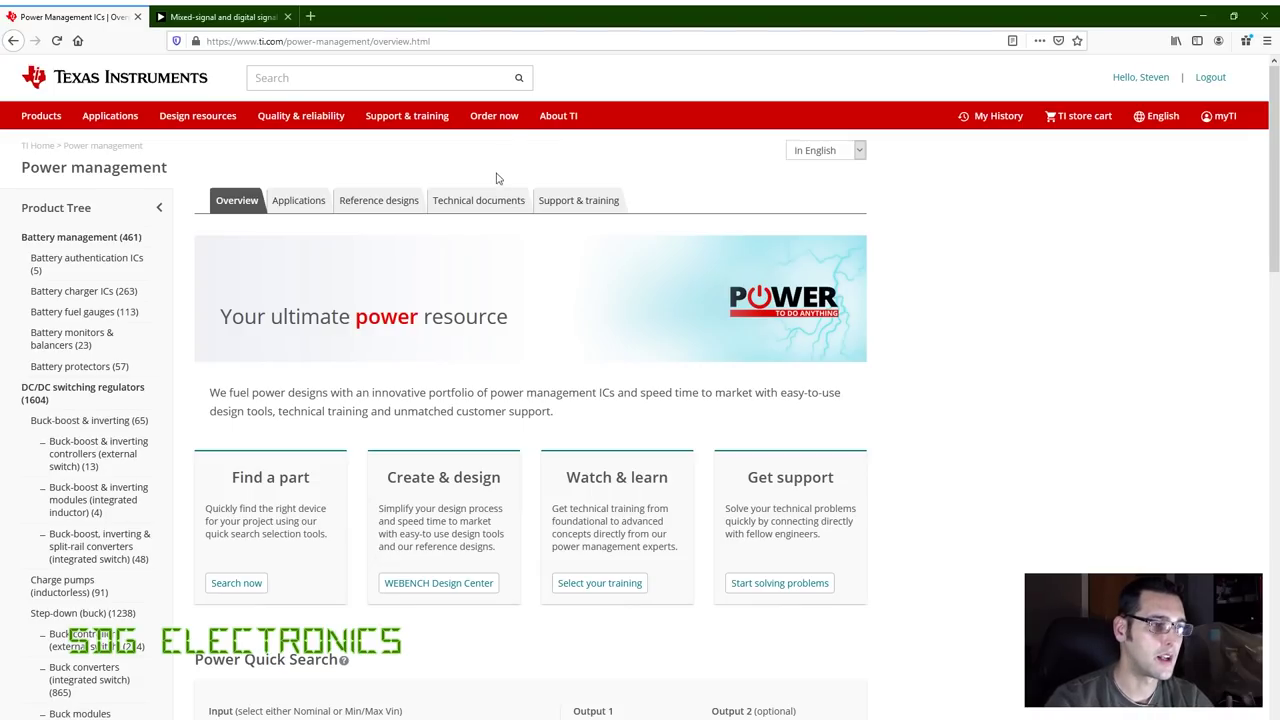
Run a Power Quick Search for a 24 V nominal input and a -13.5 V, 1.5 A first output.
scroll(525, 600, "down", 1)
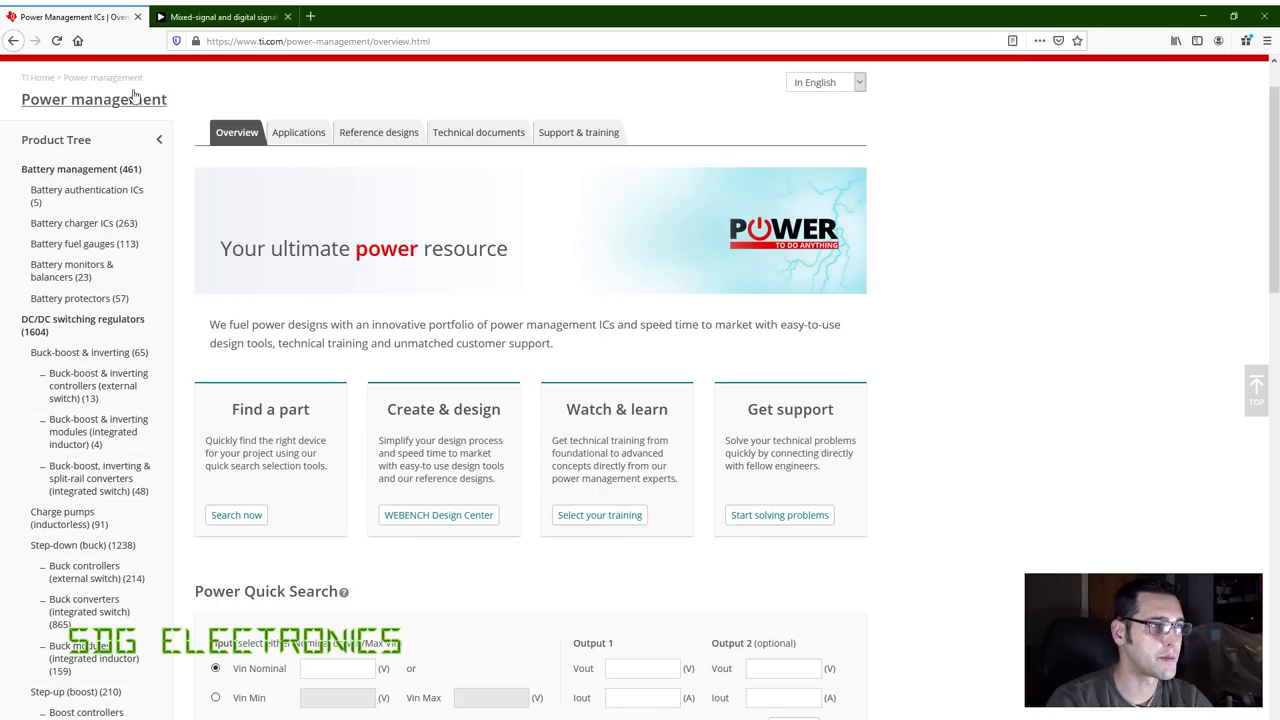
scroll(482, 422, "down", 3)
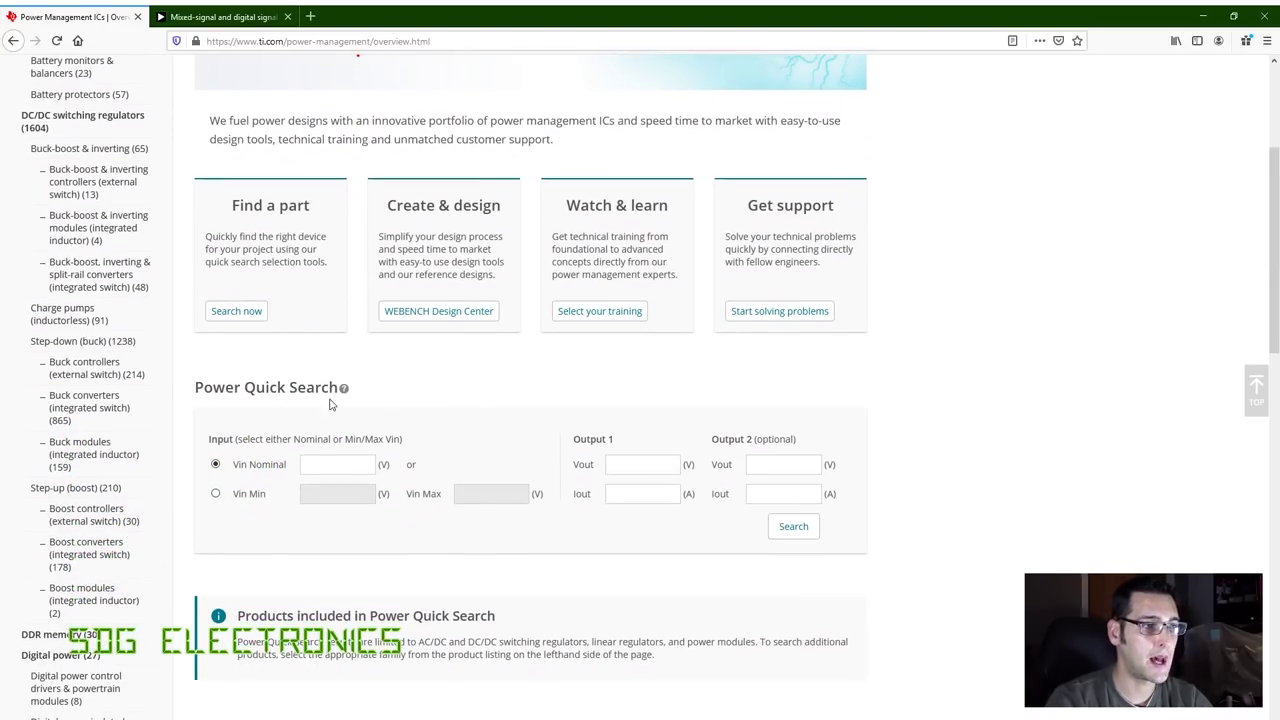
left_click(355, 462)
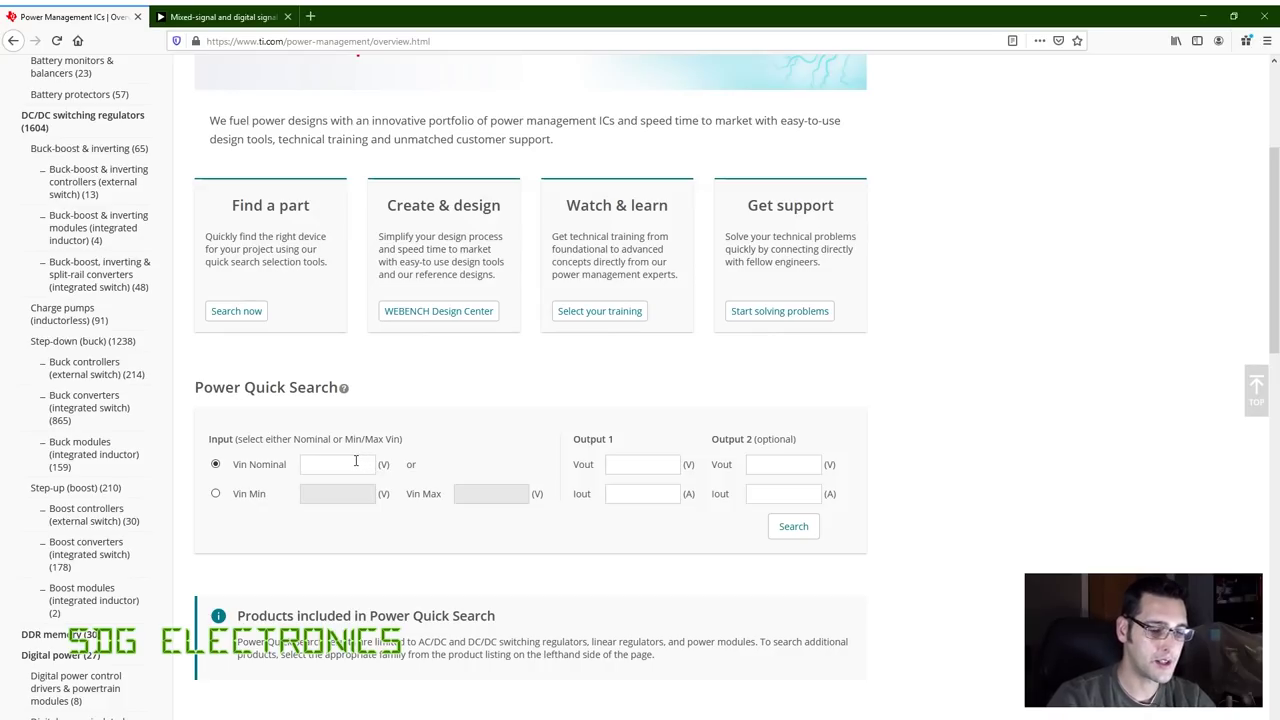
type("24")
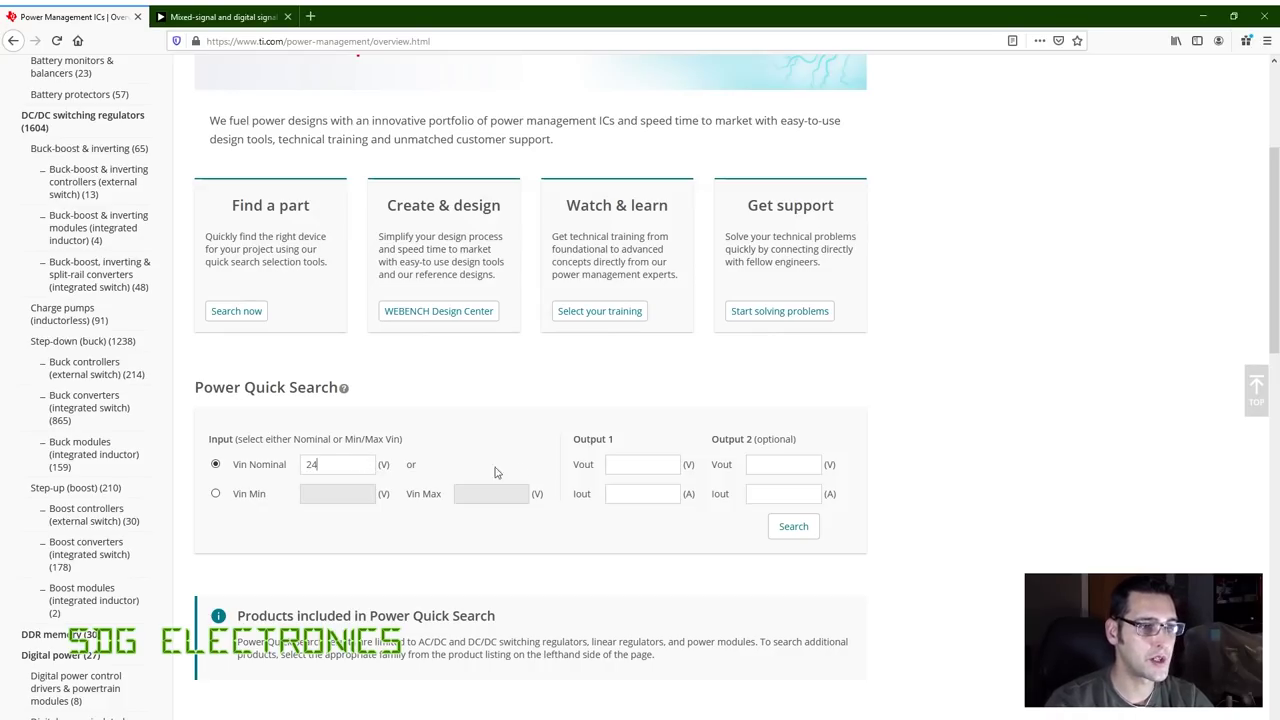
left_click(647, 465)
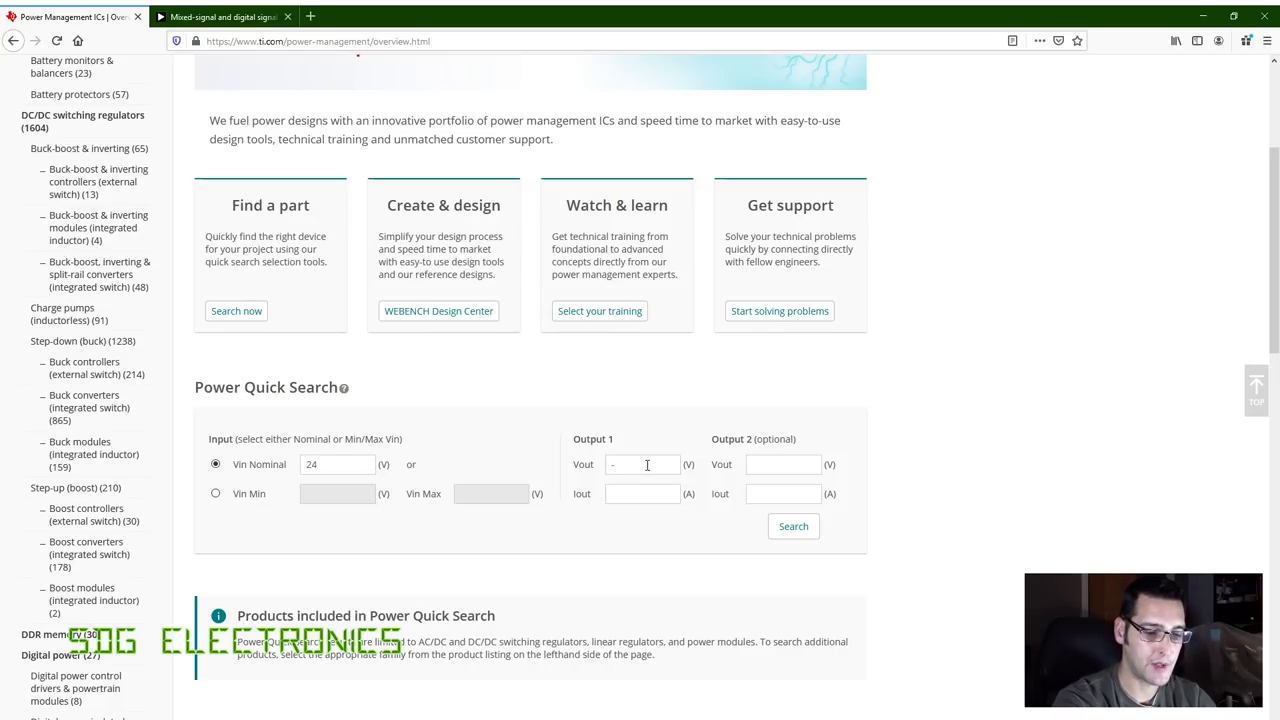
type("-13.")
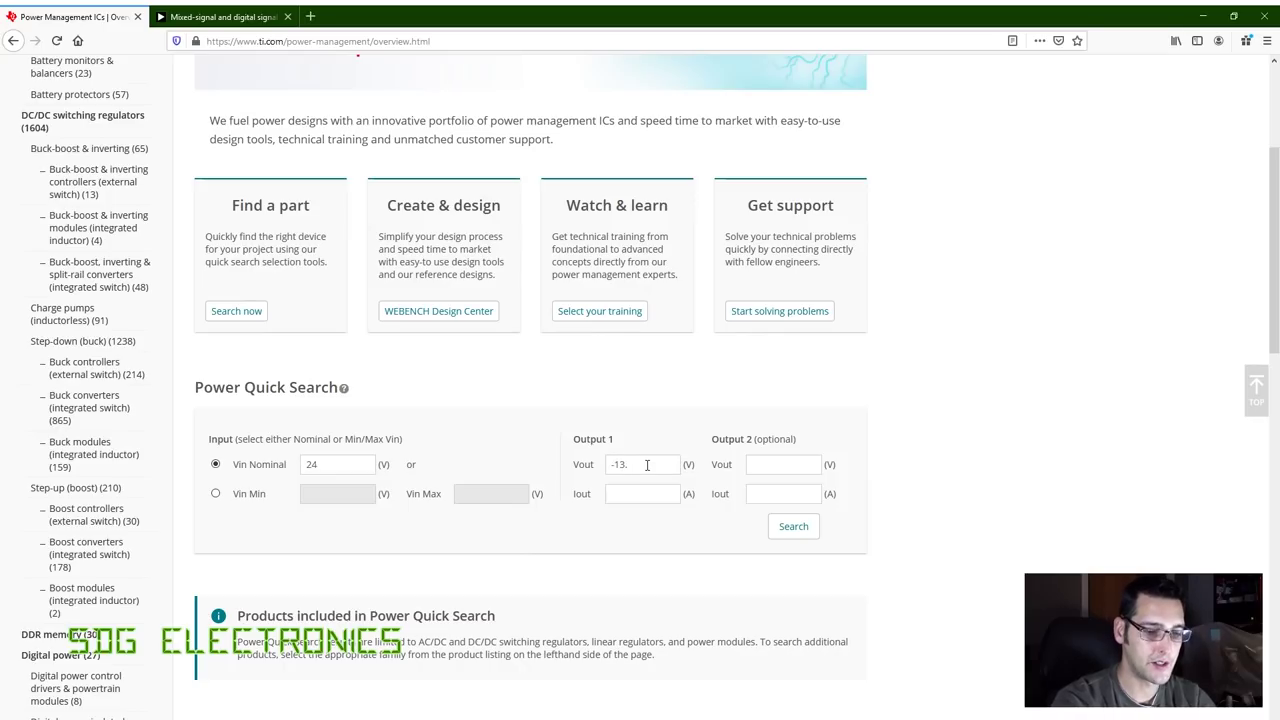
type("5")
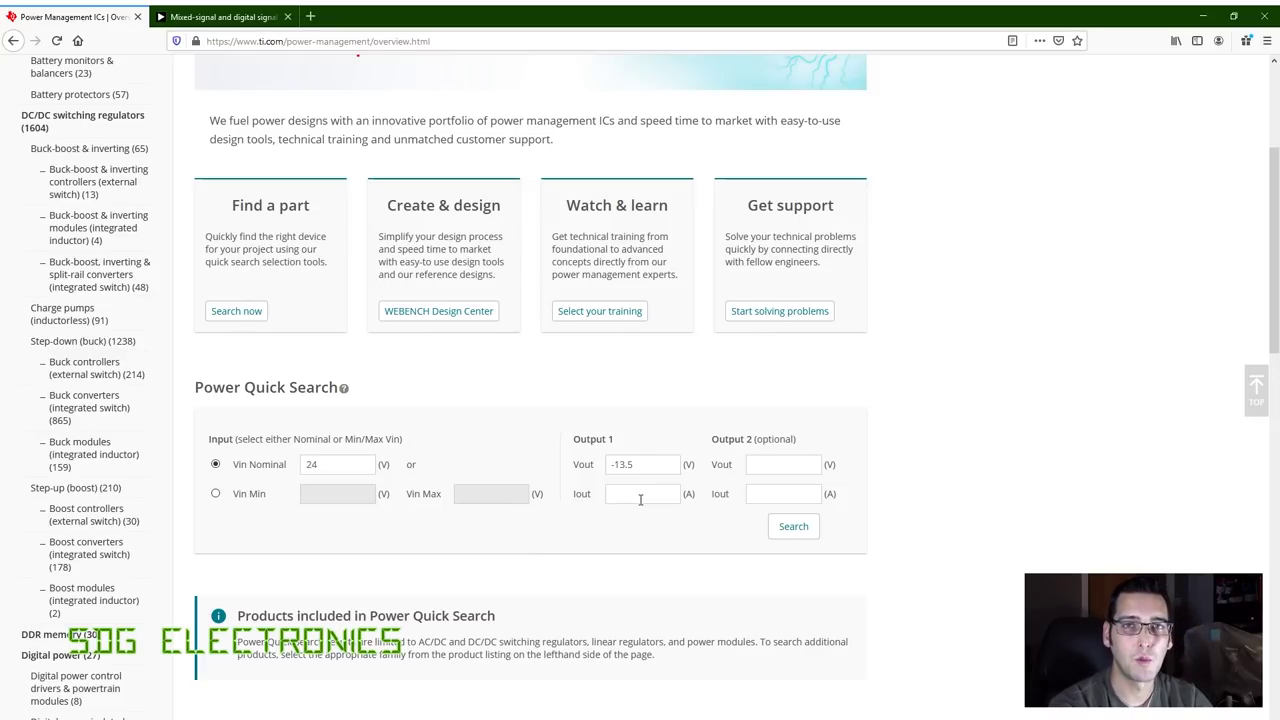
left_click(640, 499)
type("1.")
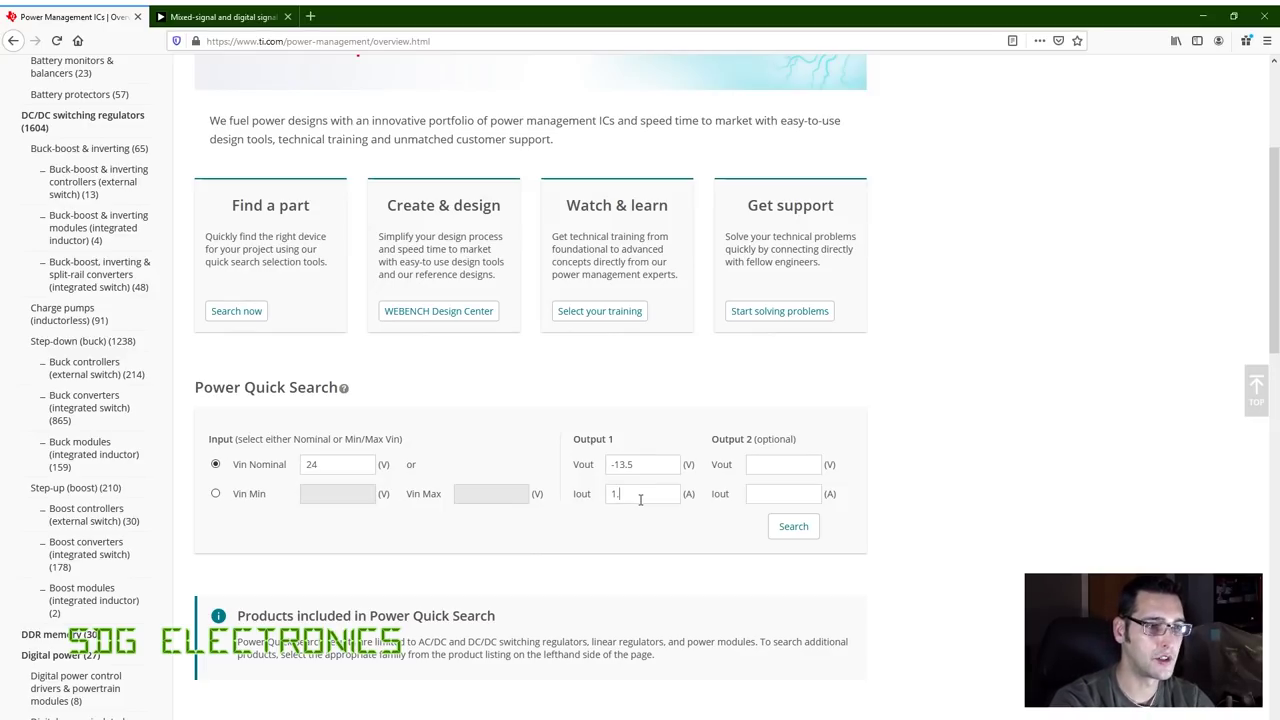
type("5")
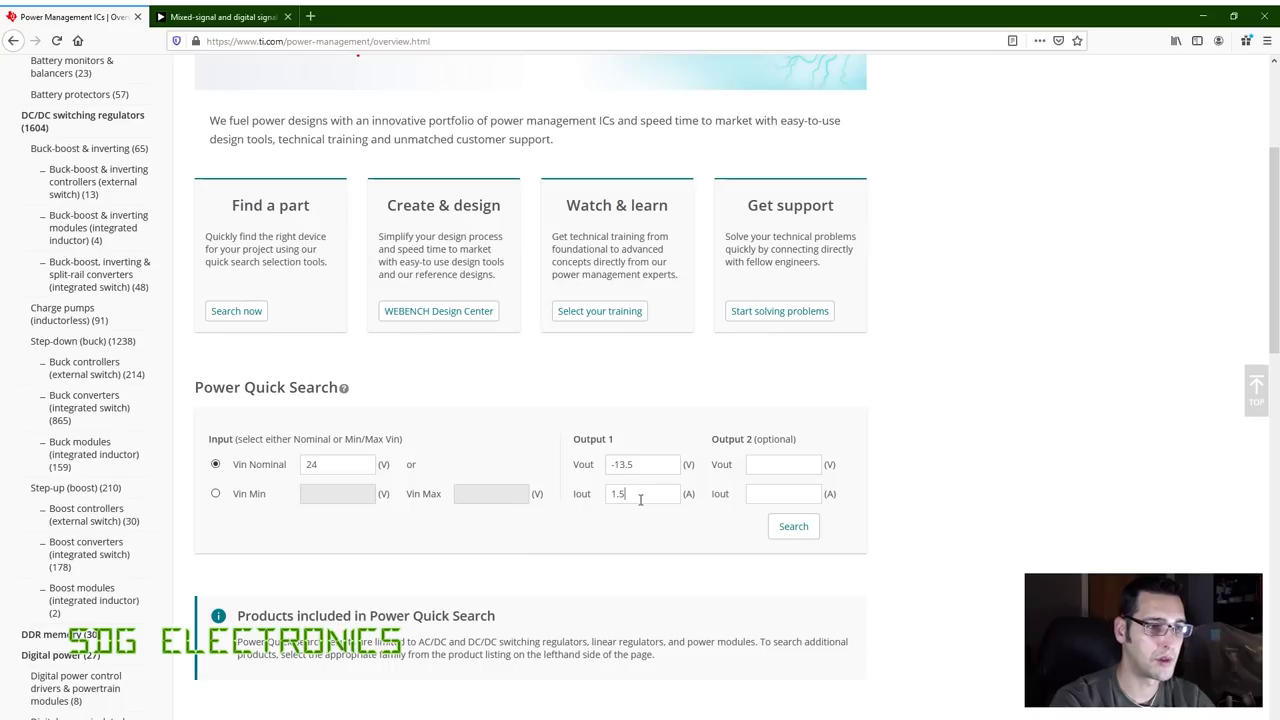
left_click(801, 527)
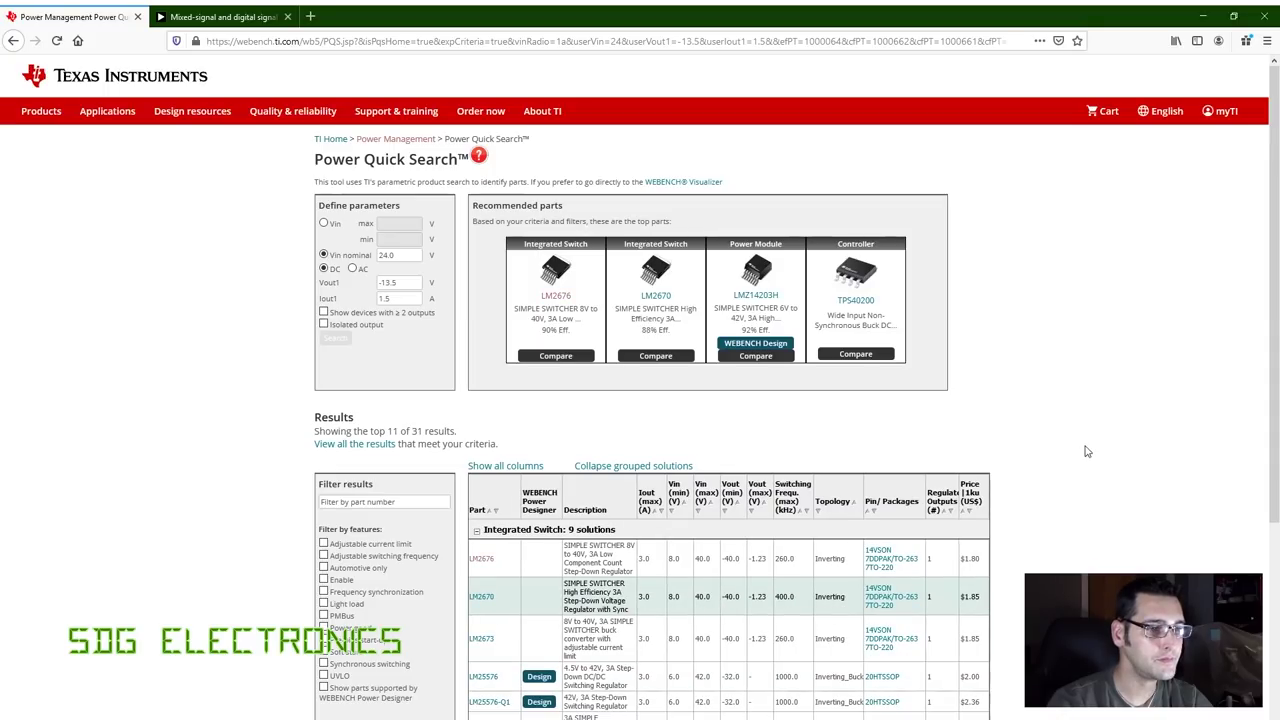
Open the LM25576 product page from the integrated switch results and open its datasheet.
scroll(1087, 451, "down", 5)
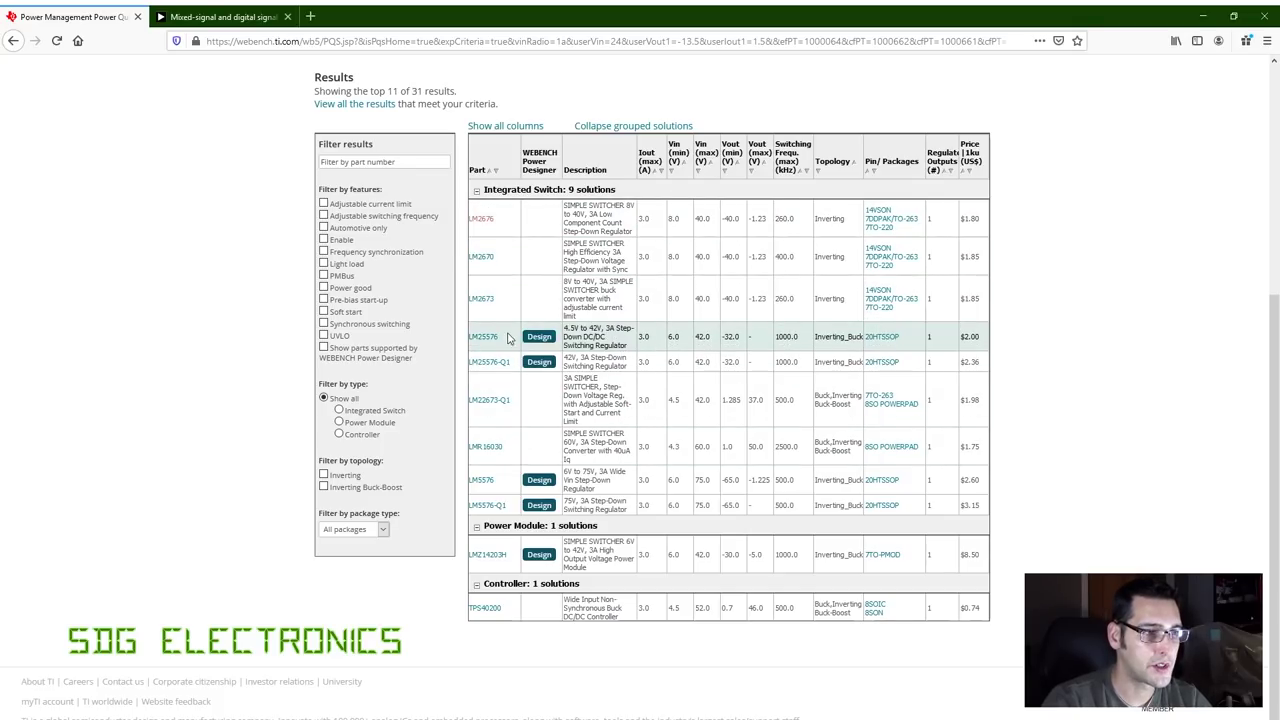
left_click(484, 337)
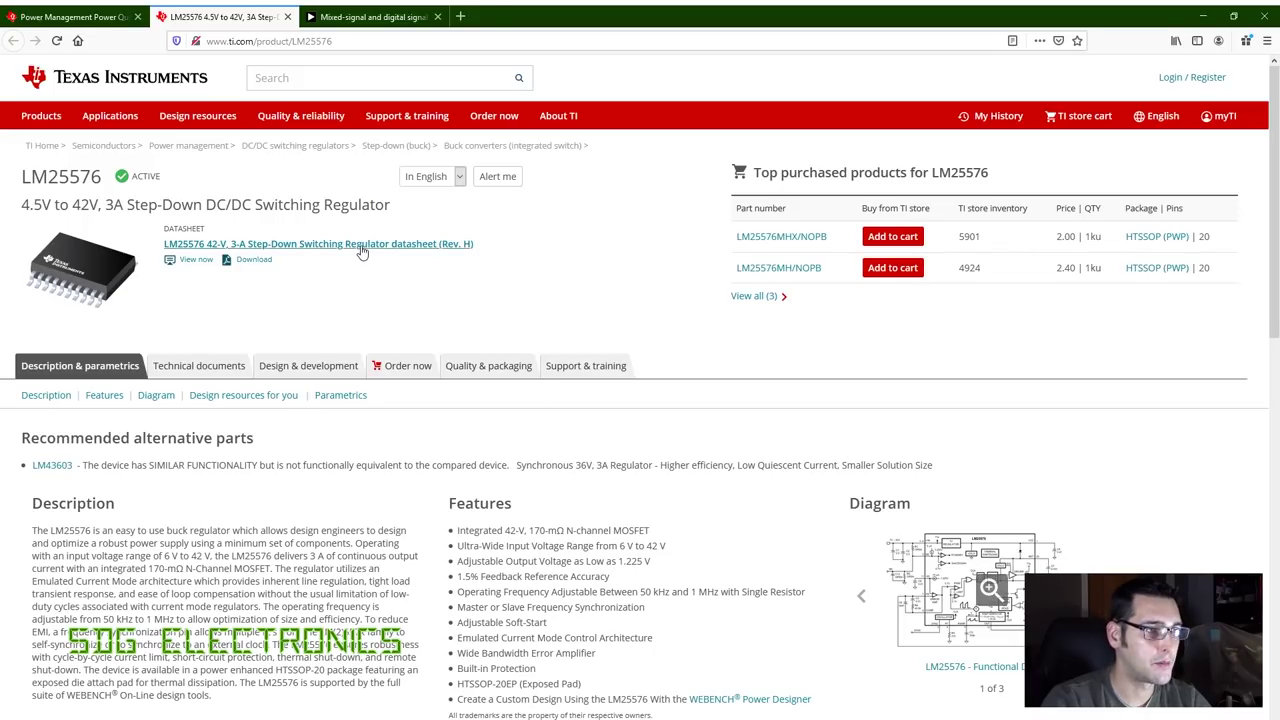
left_click(362, 252)
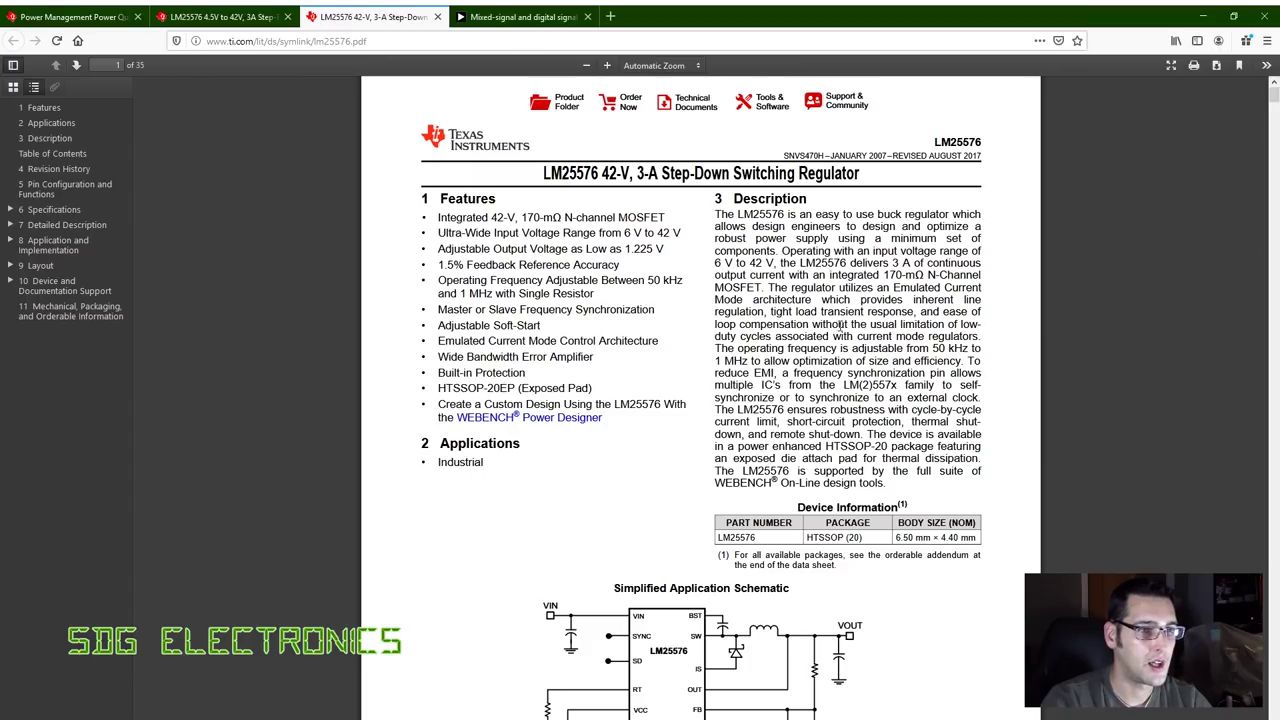
Look through the LM25576 datasheet, including the application schematic, functional block diagram, device functional modes and external component calculations.
scroll(868, 330, "down", 5)
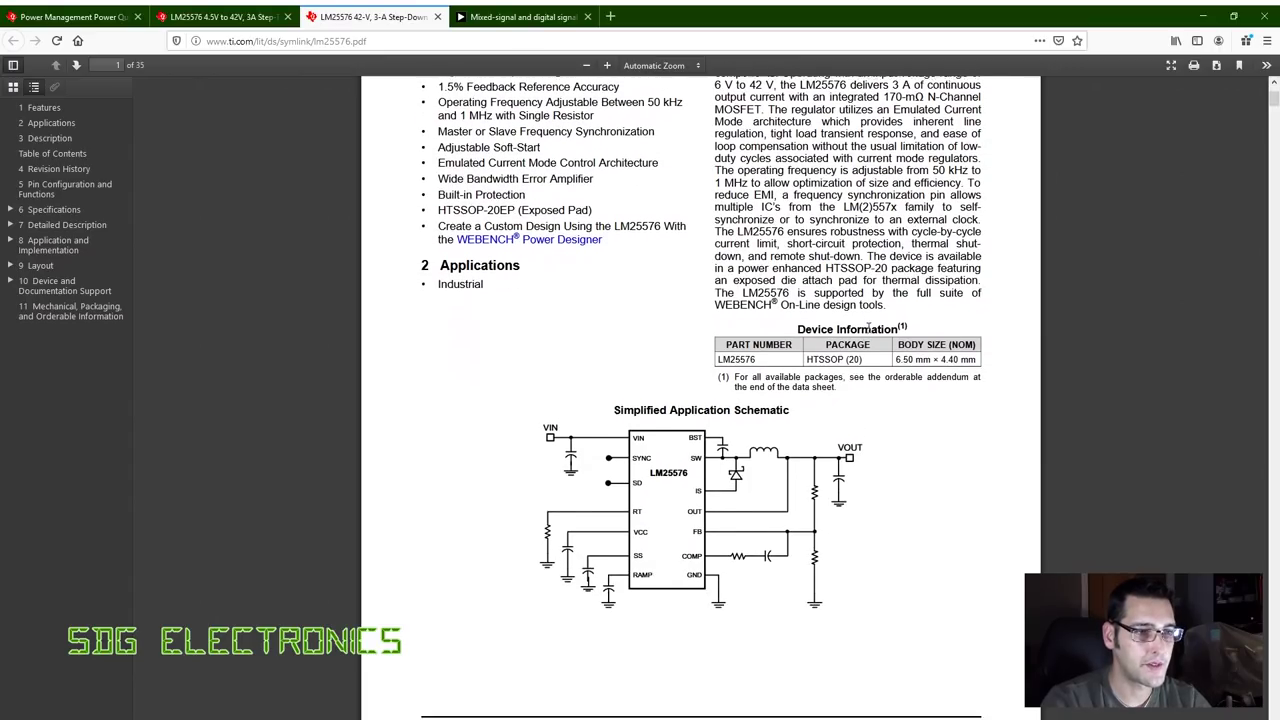
scroll(868, 337, "down", 5)
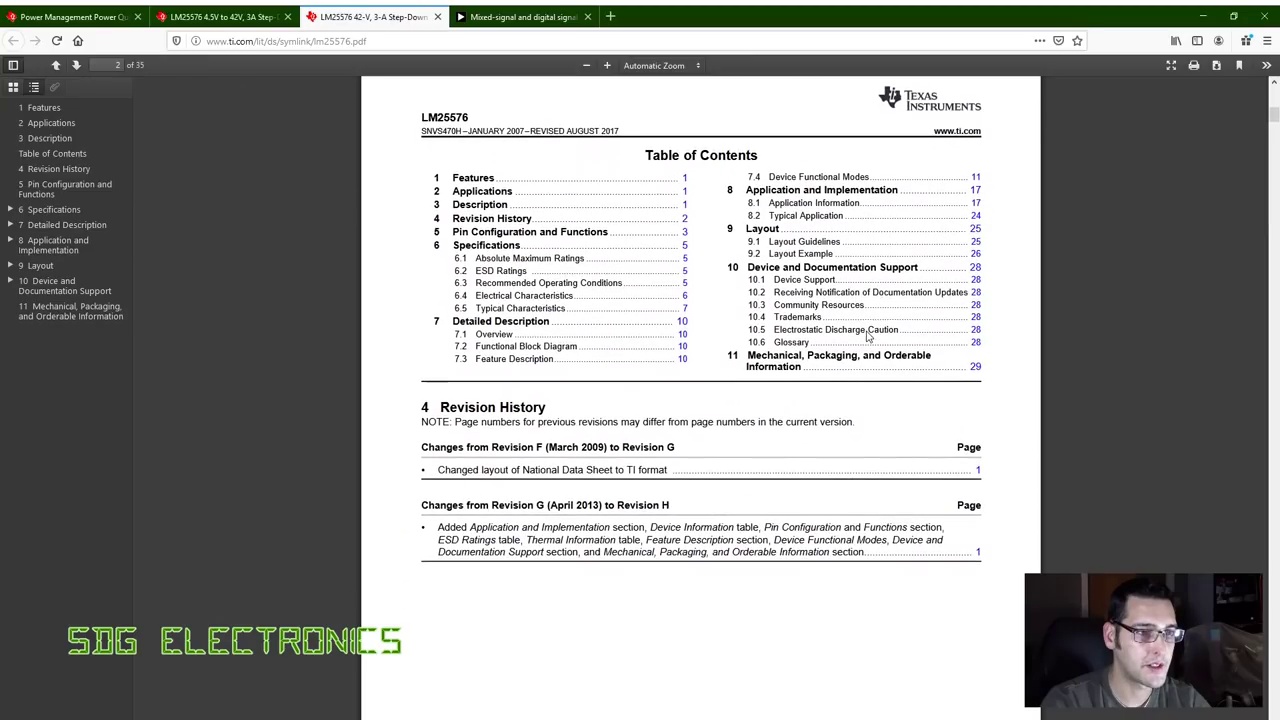
scroll(558, 323, "down", 13)
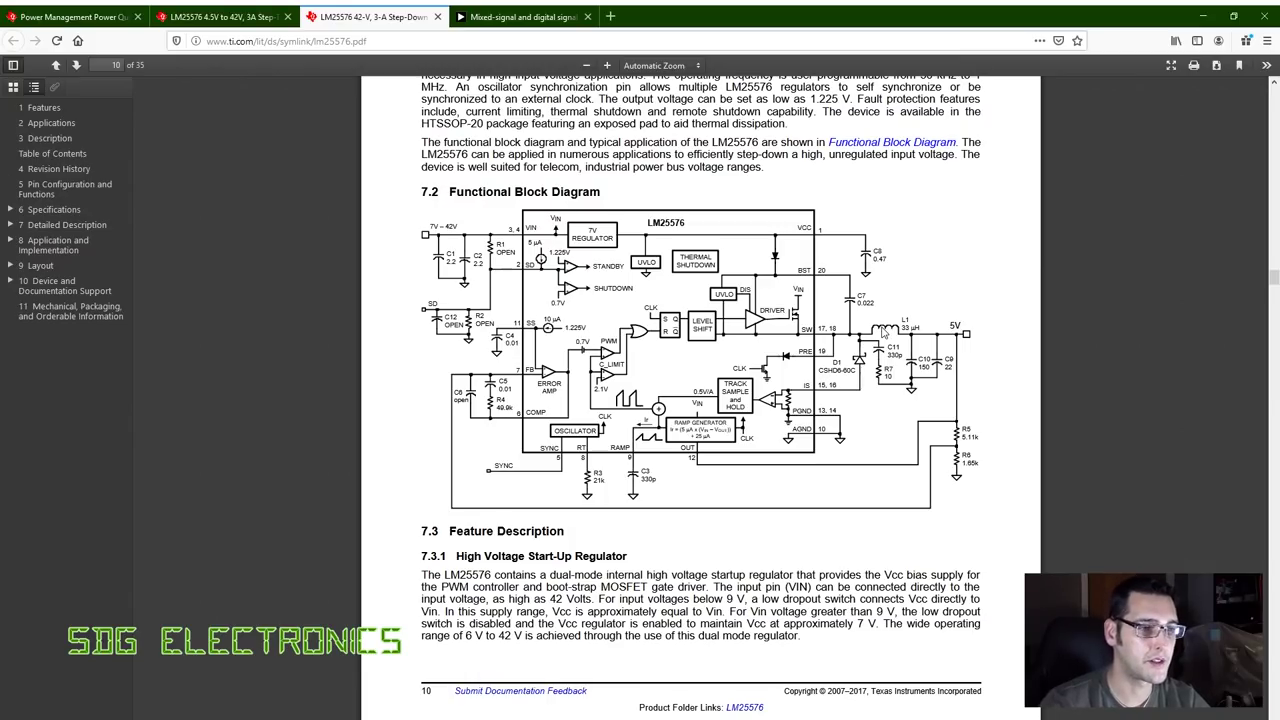
scroll(778, 508, "down", 6)
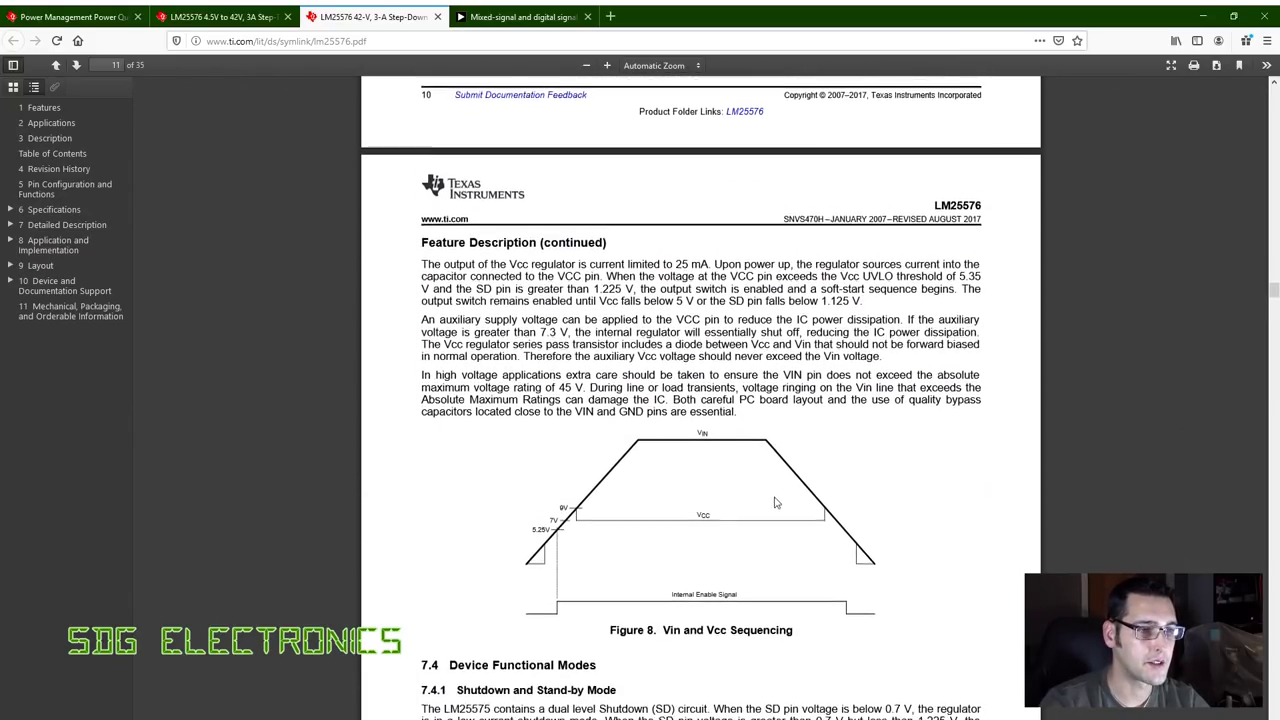
scroll(775, 502, "down", 20)
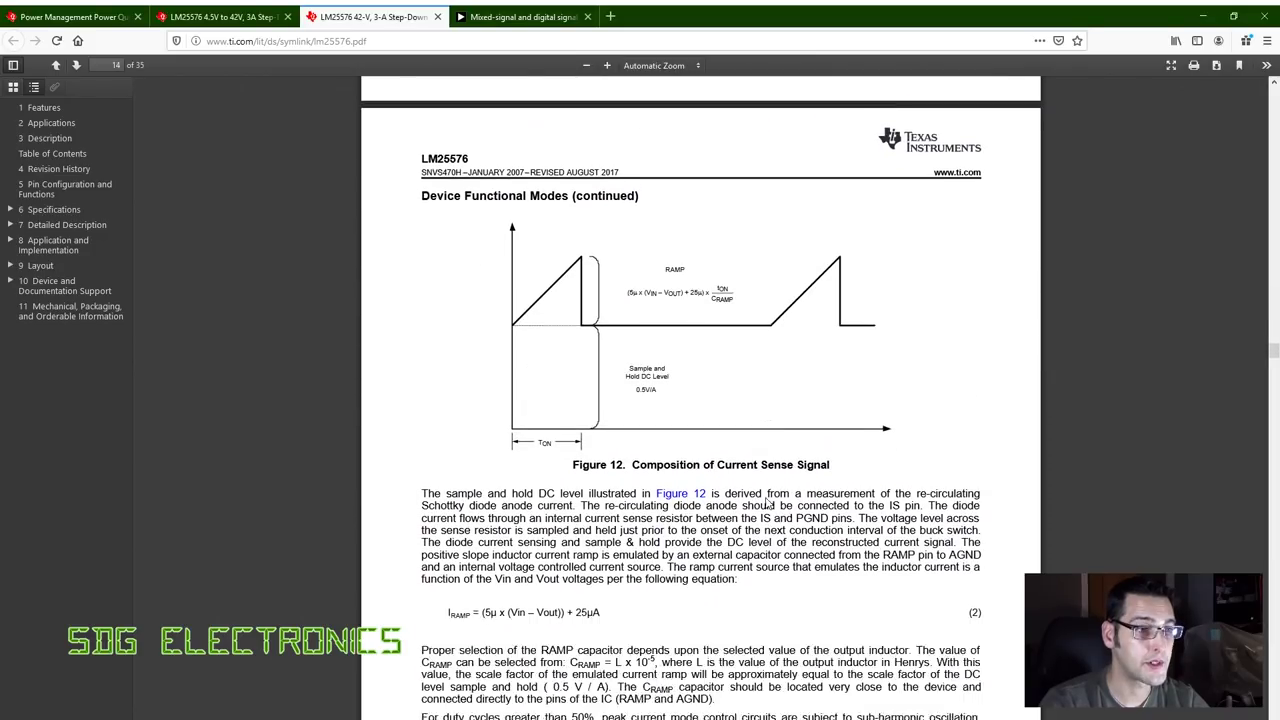
scroll(768, 503, "down", 5)
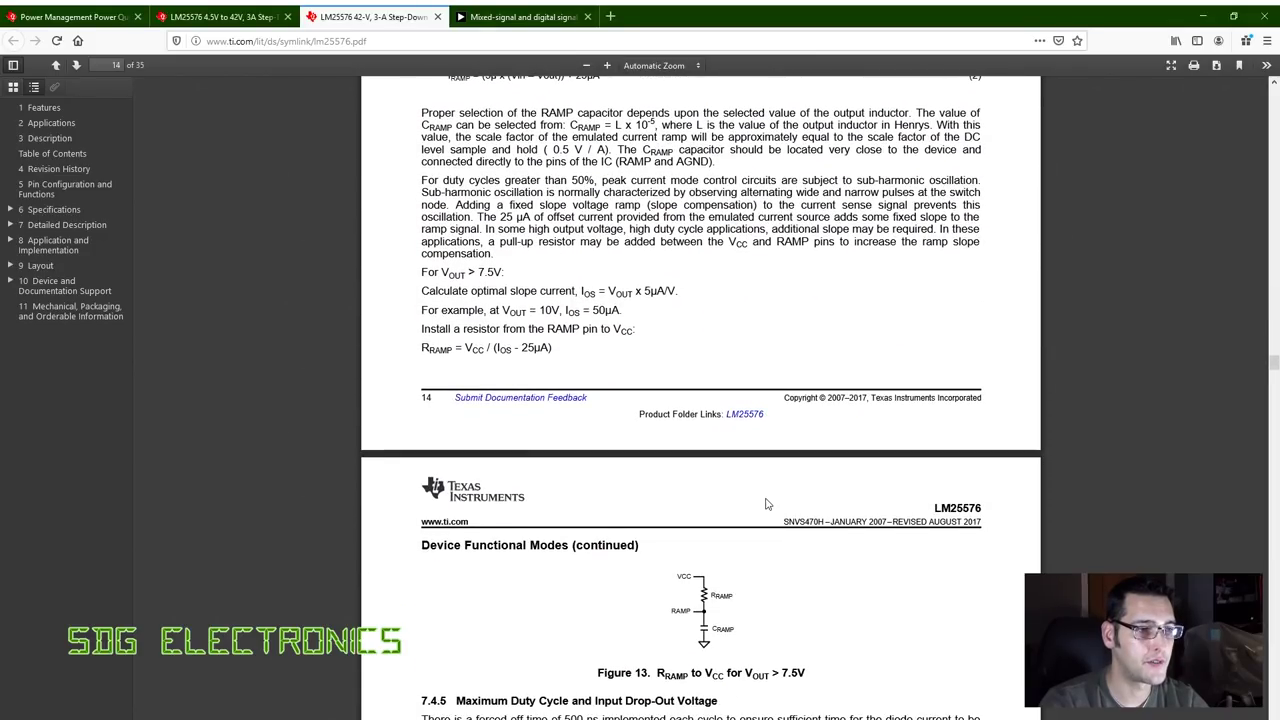
scroll(766, 504, "down", 11)
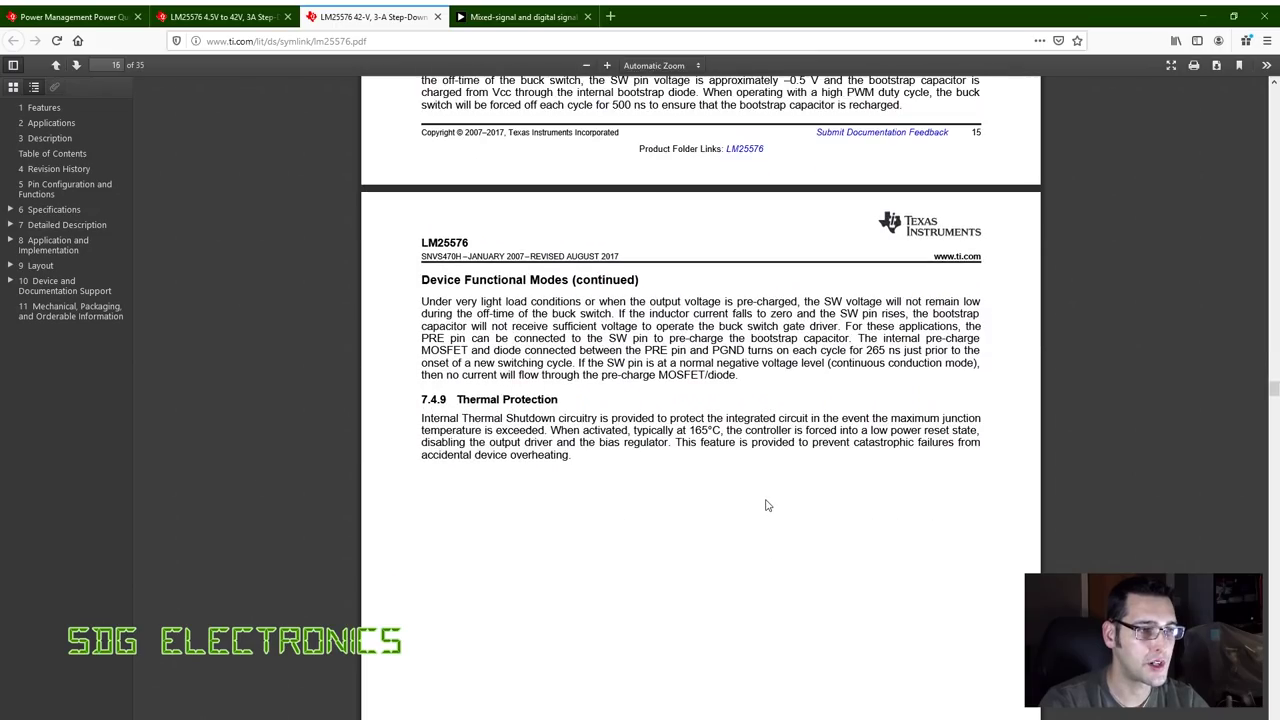
scroll(767, 505, "down", 10)
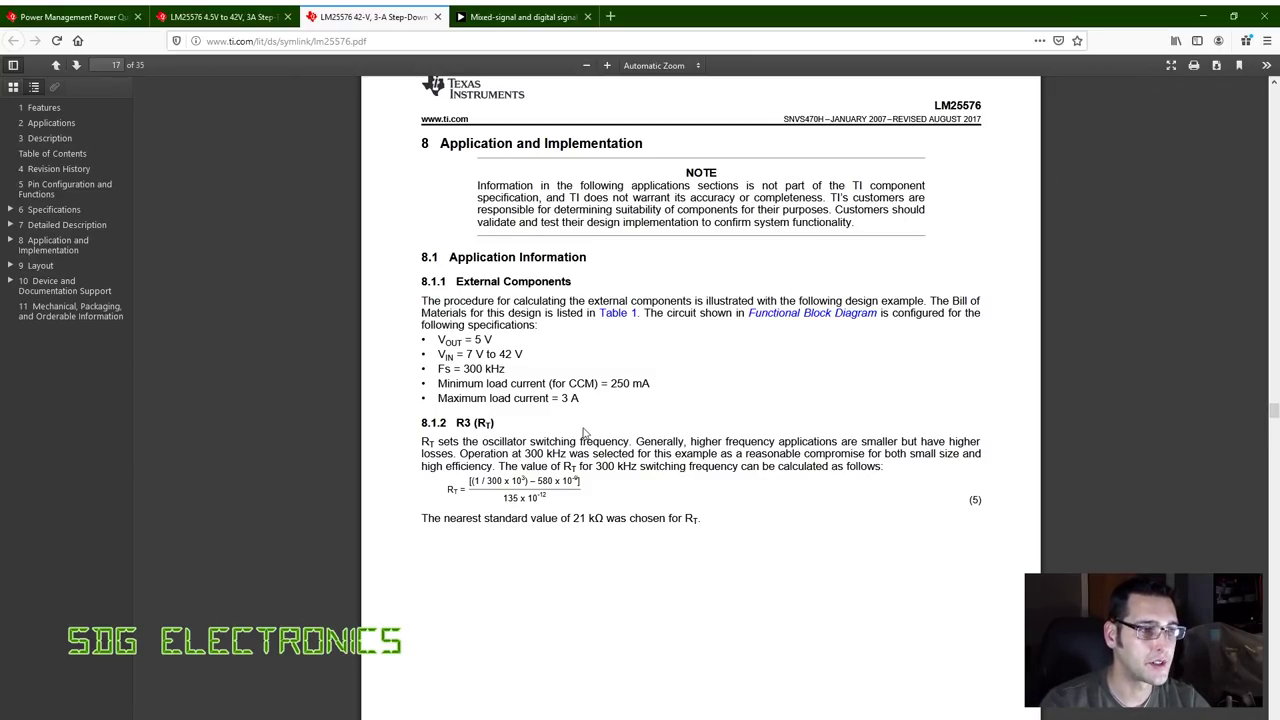
scroll(590, 435, "down", 7)
scroll(596, 435, "down", 6)
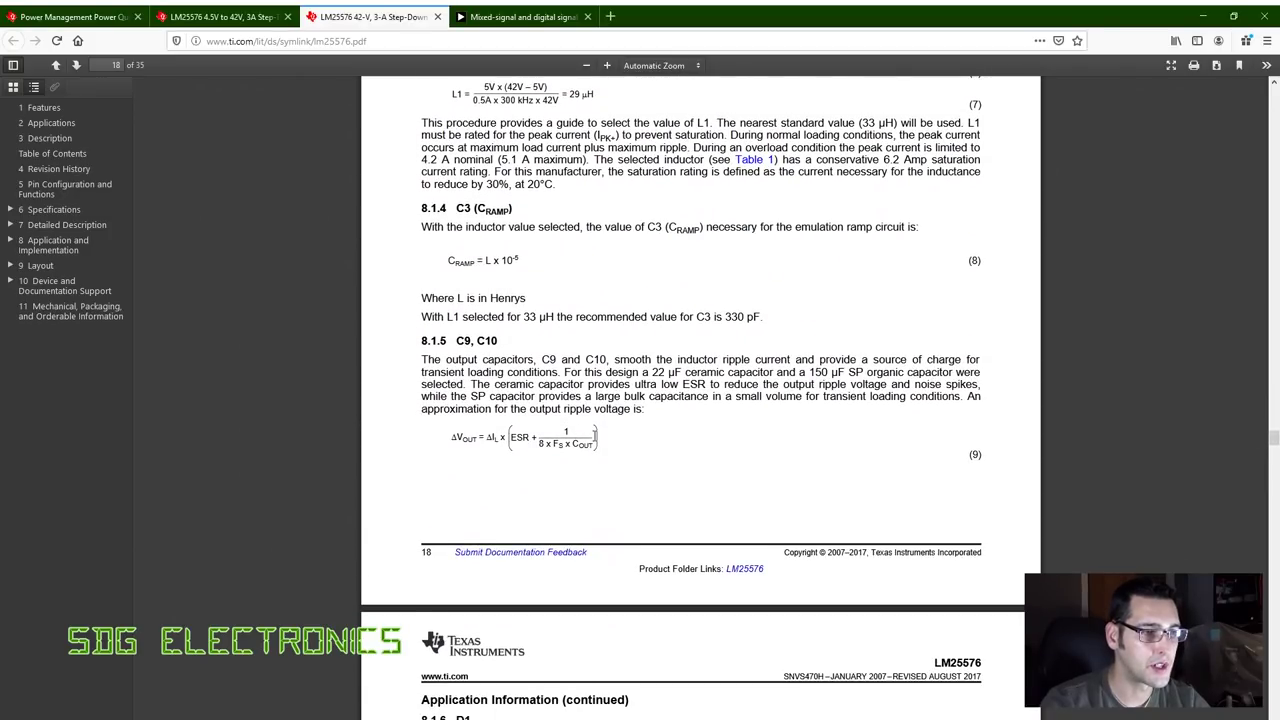
scroll(594, 437, "down", 11)
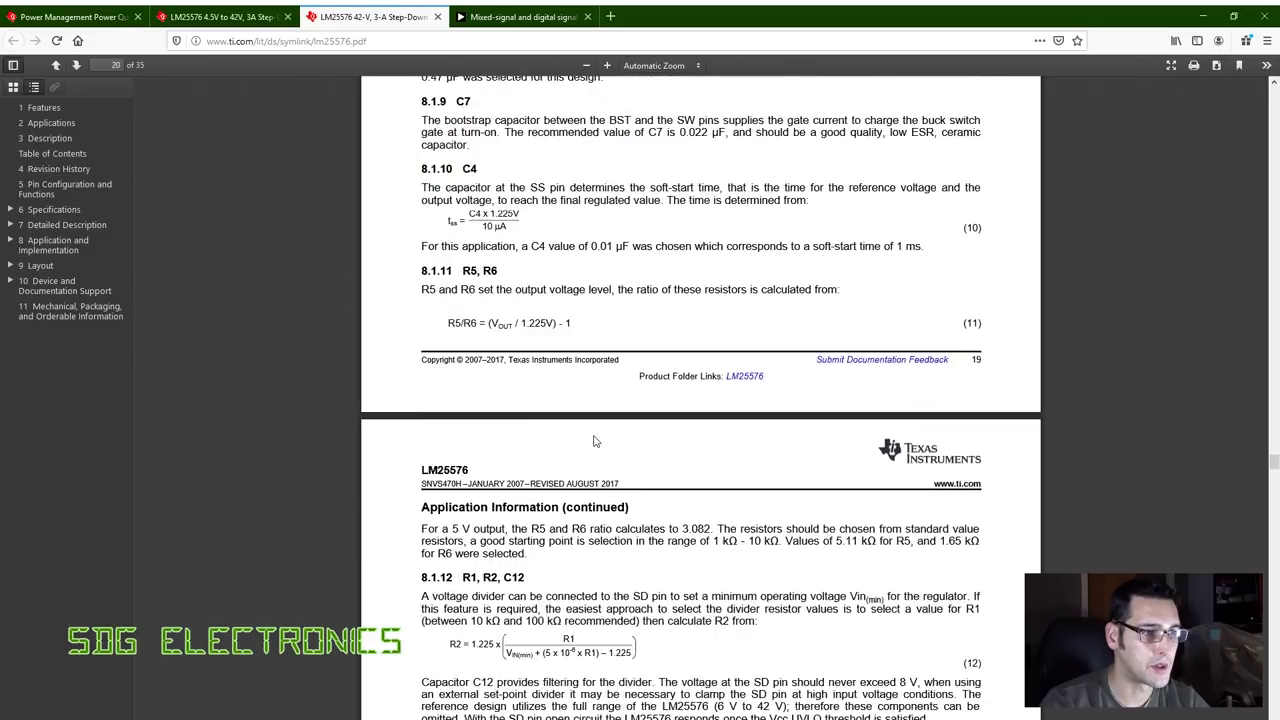
scroll(593, 441, "down", 20)
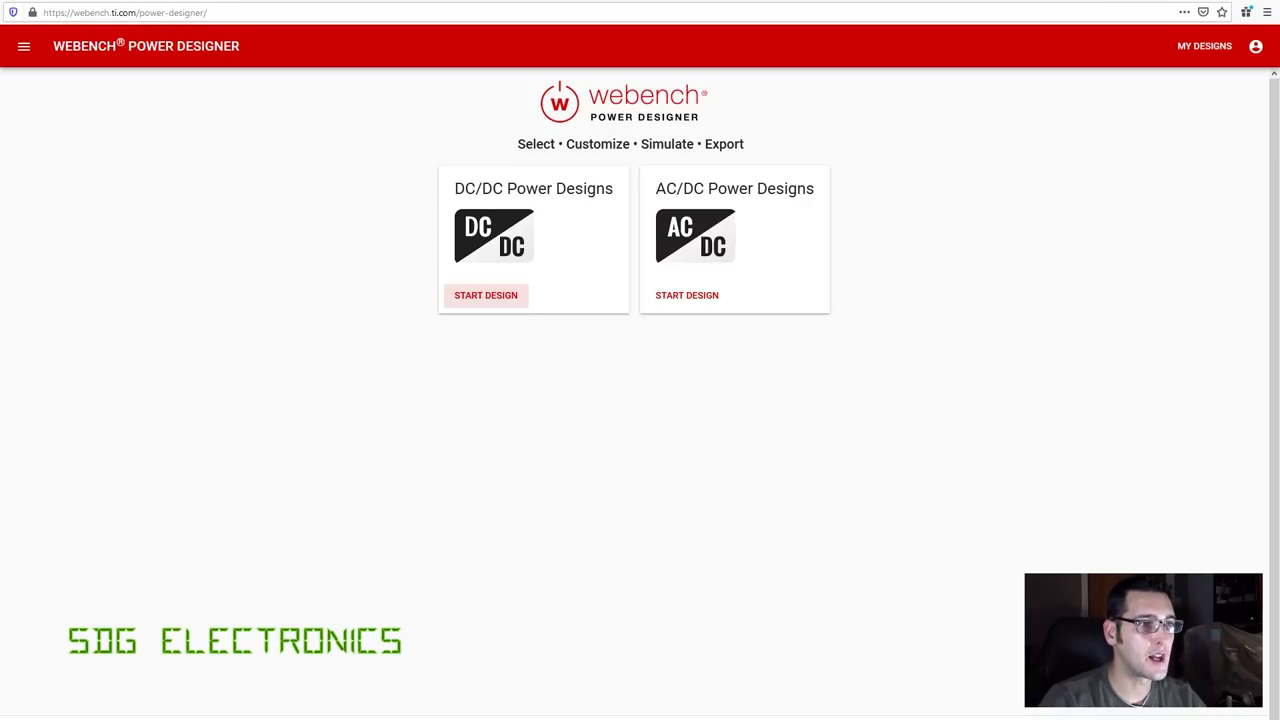
Start a DC/DC design in WEBENCH Power Designer and set both the minimum and maximum input voltage to 24 V.
left_click(490, 297)
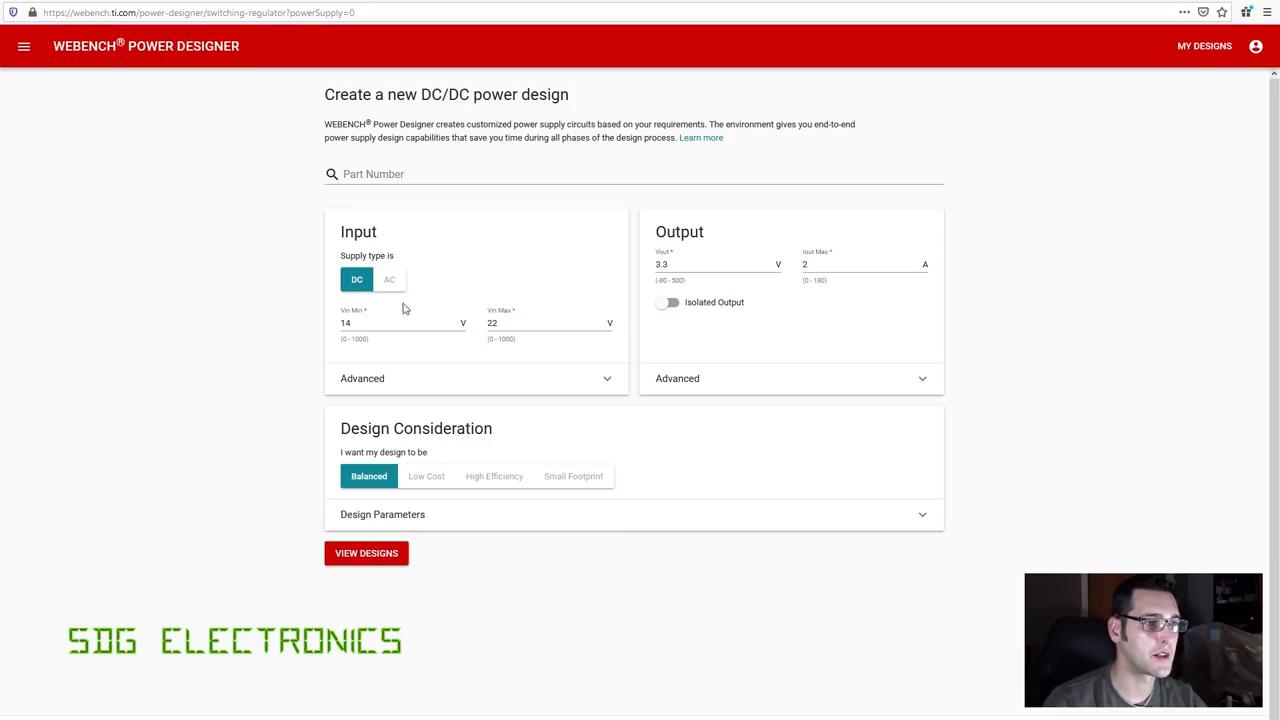
left_click_drag(371, 323, 343, 323)
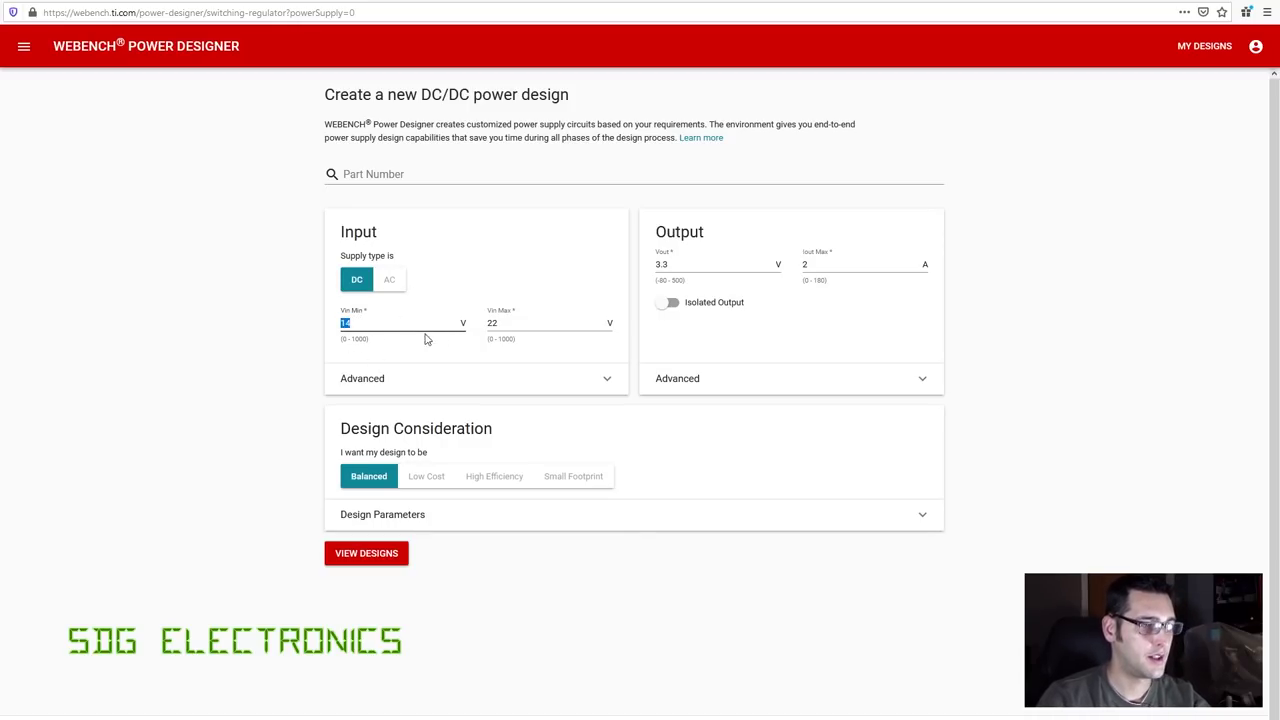
type("24")
left_click_drag(504, 322, 488, 322)
type("24")
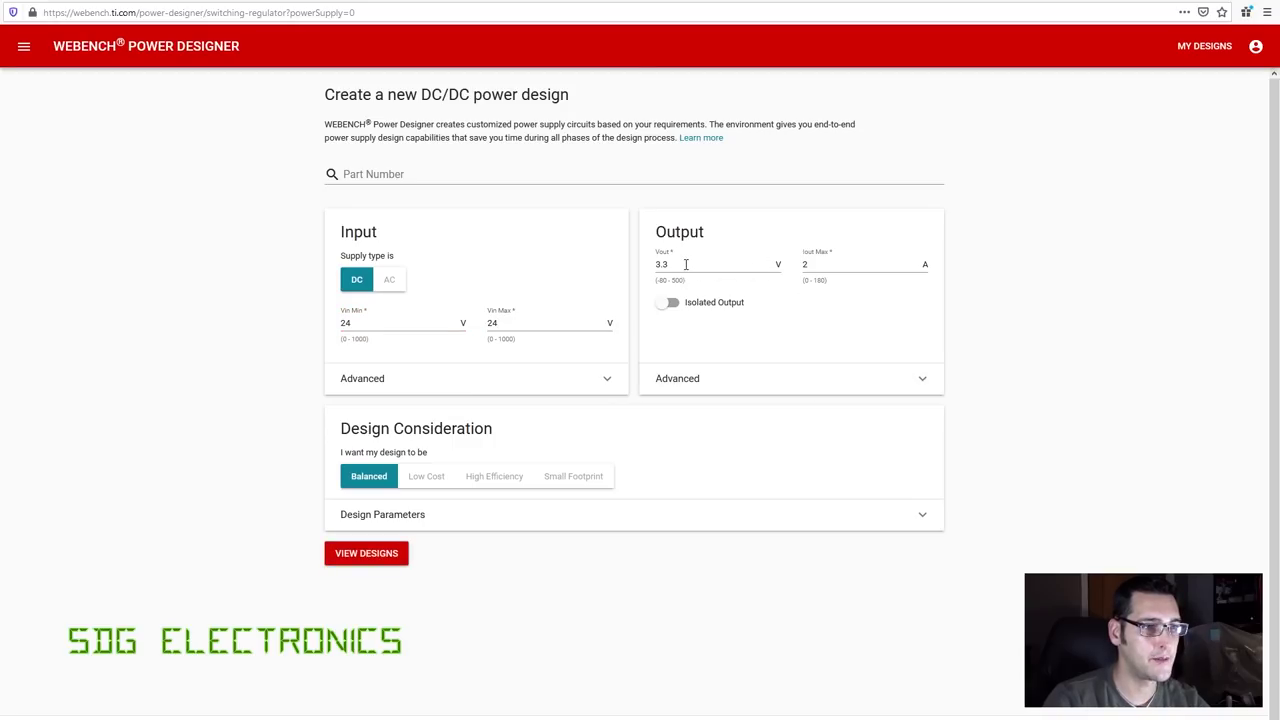
Set the output voltage to -13.5 V and the maximum output current to 1.5 A, and generate the matching designs.
left_click_drag(685, 264, 628, 262)
type("-13.5")
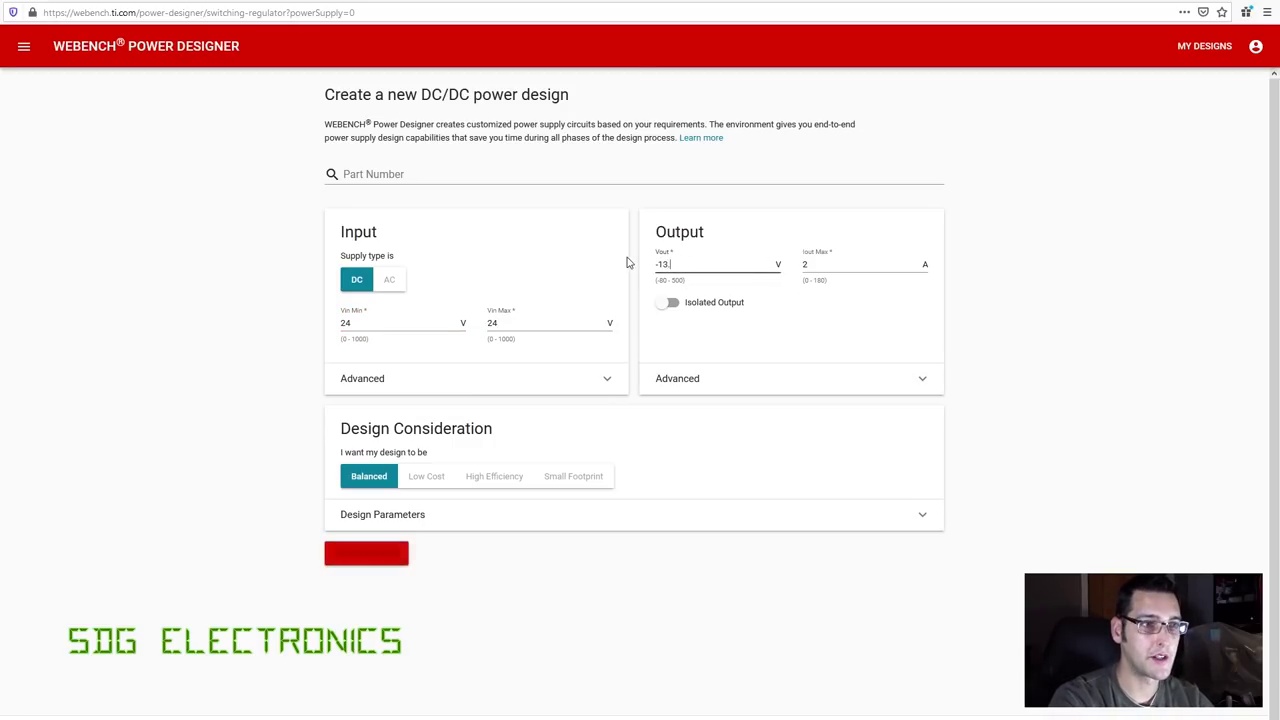
left_click(810, 263)
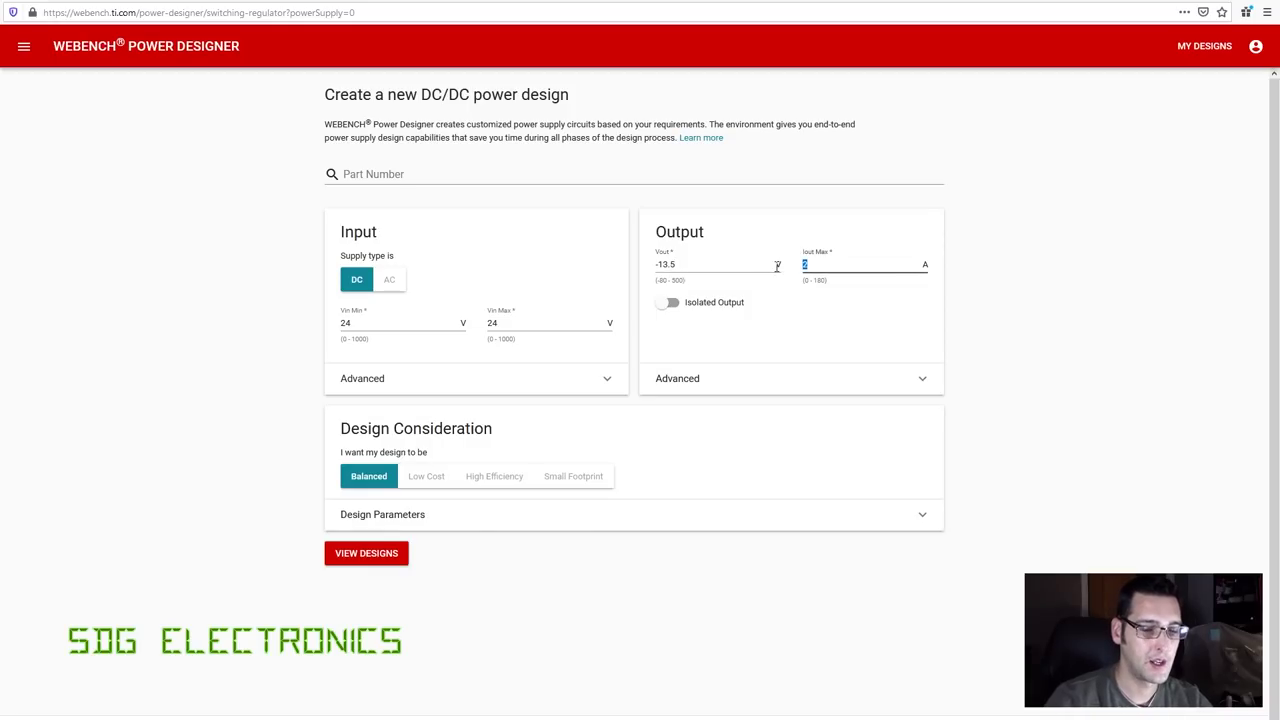
key("BackSpace")
type("1.5")
left_click(1026, 300)
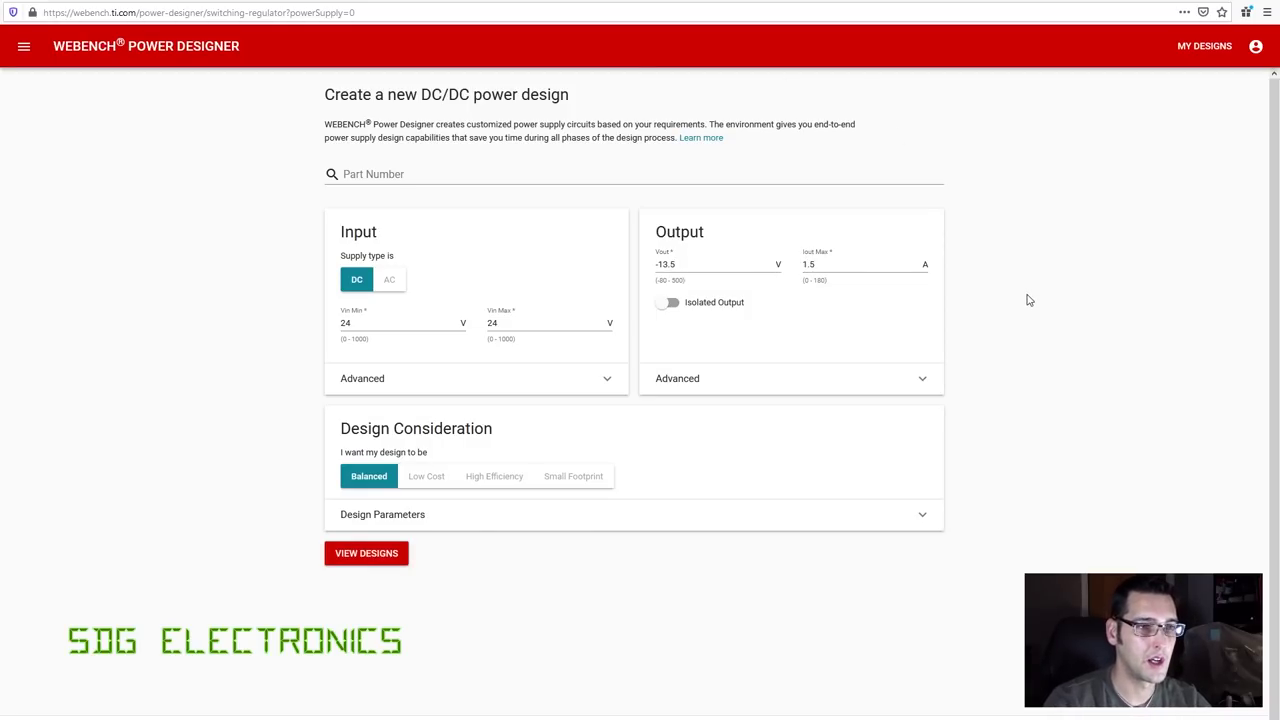
left_click(366, 555)
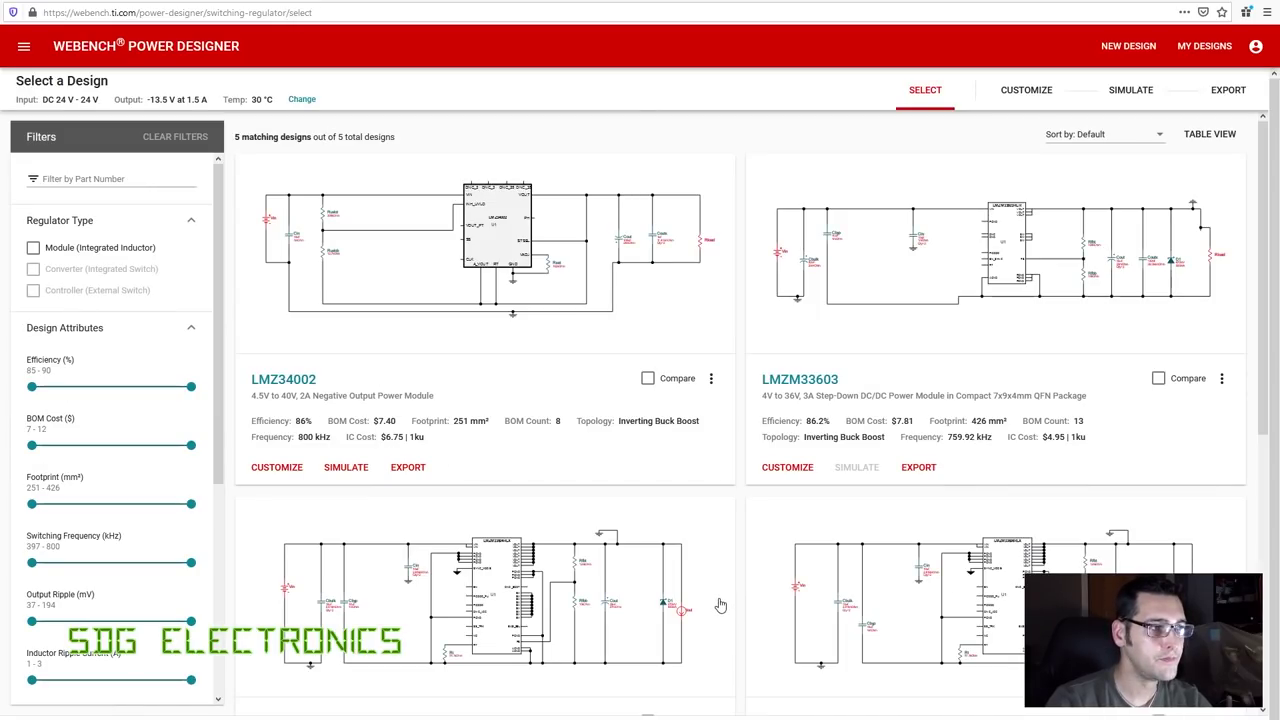
Review the proposed designs, change the maximum output current requirement to 0.75 A and update the designs.
scroll(817, 477, "down", 5)
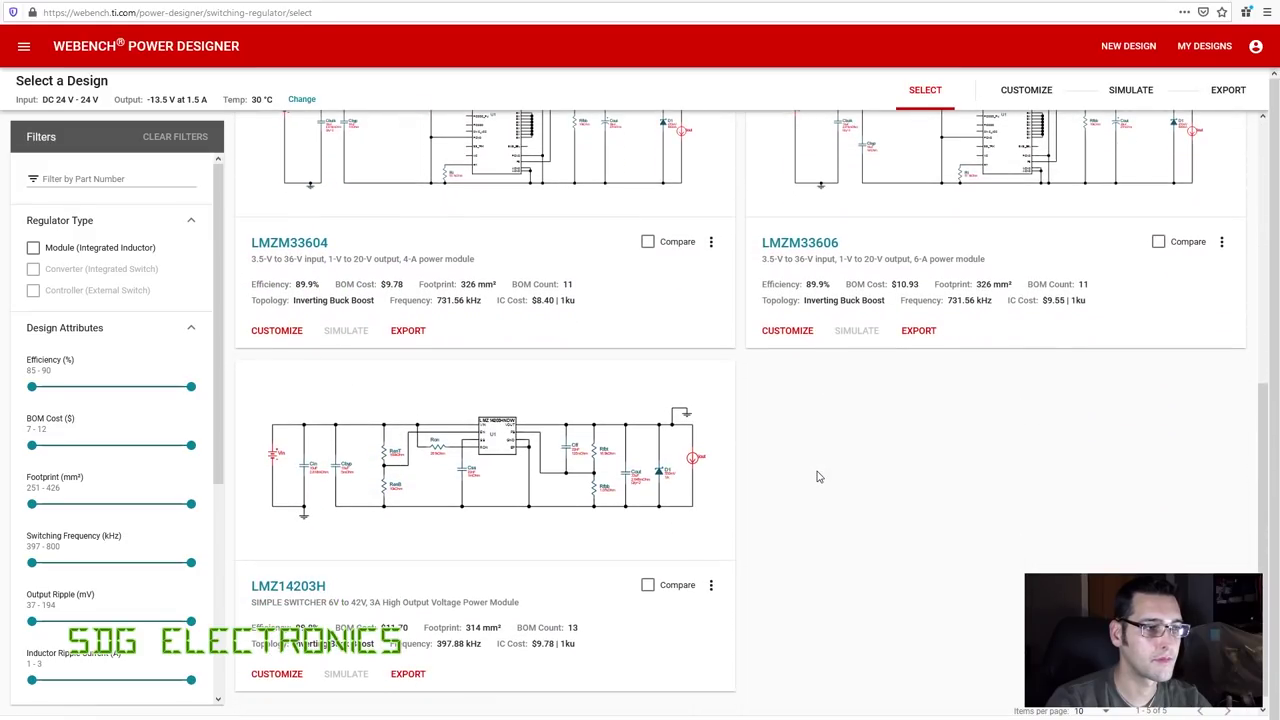
scroll(817, 477, "up", 5)
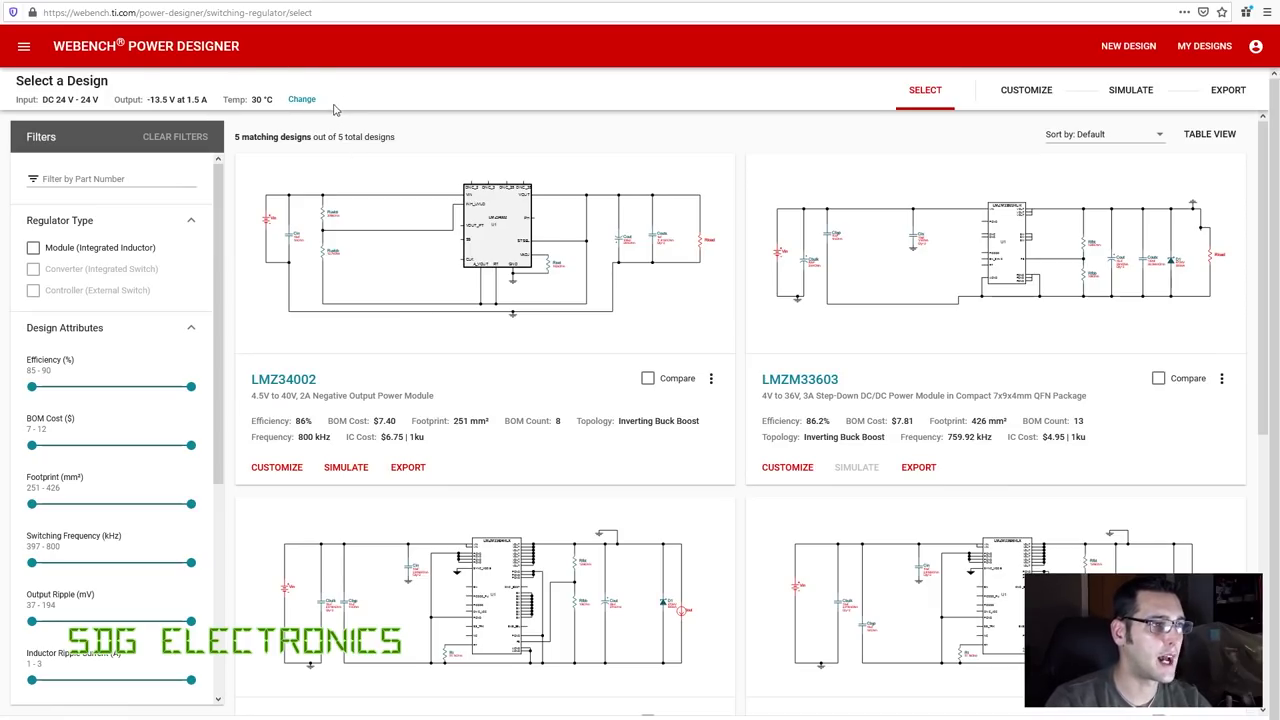
left_click(301, 99)
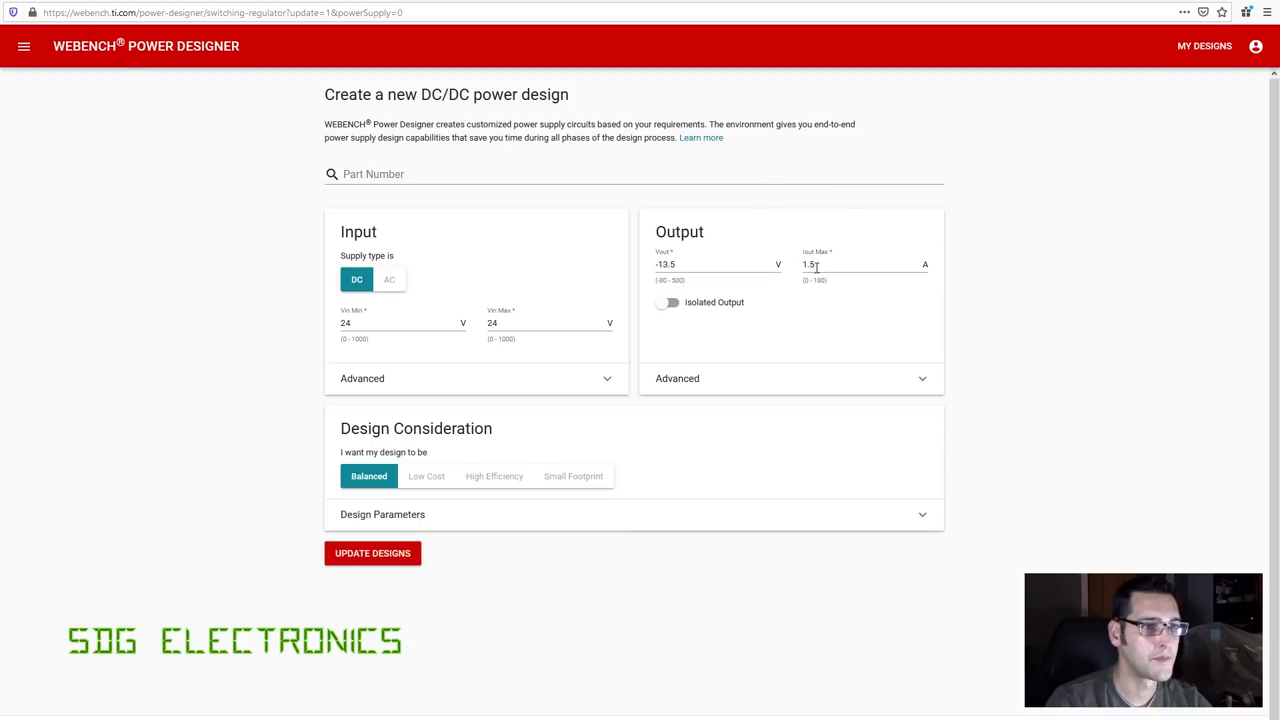
left_click(405, 558)
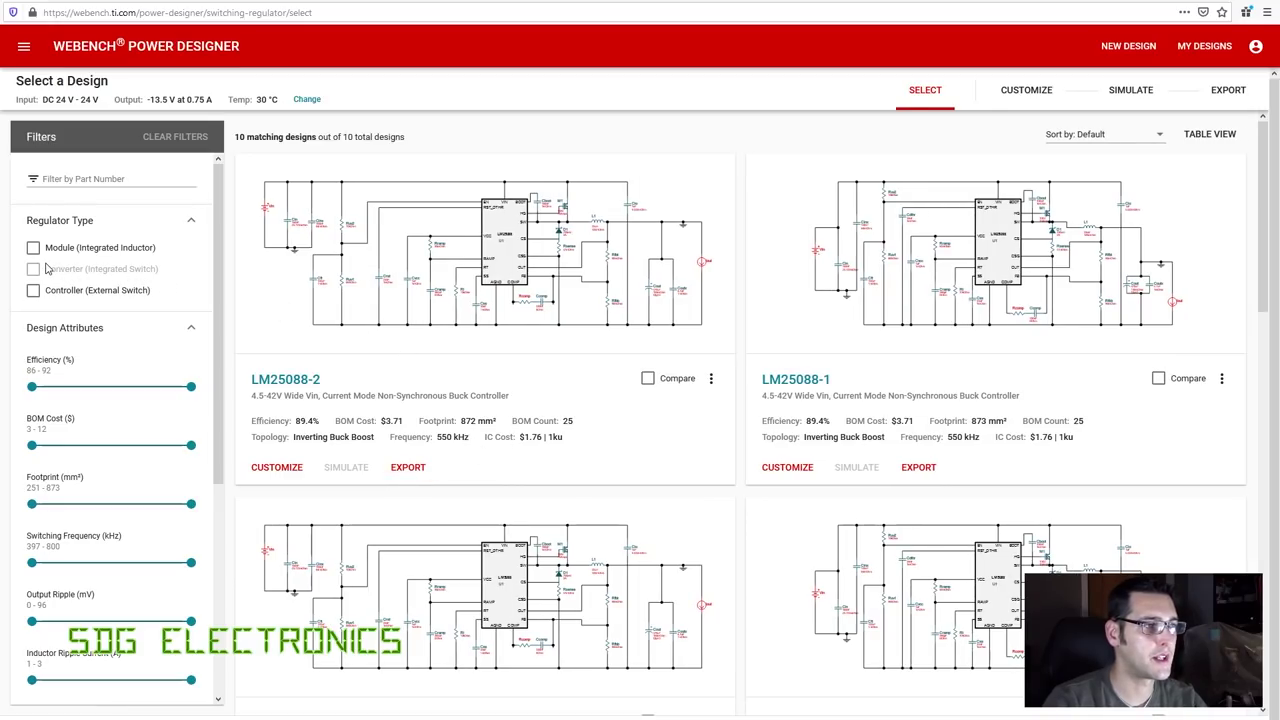
Review the matching designs for 0.75 A, comparing their schematics, topology, efficiency and BOM cost.
scroll(517, 337, "down", 4)
scroll(500, 342, "up", 2)
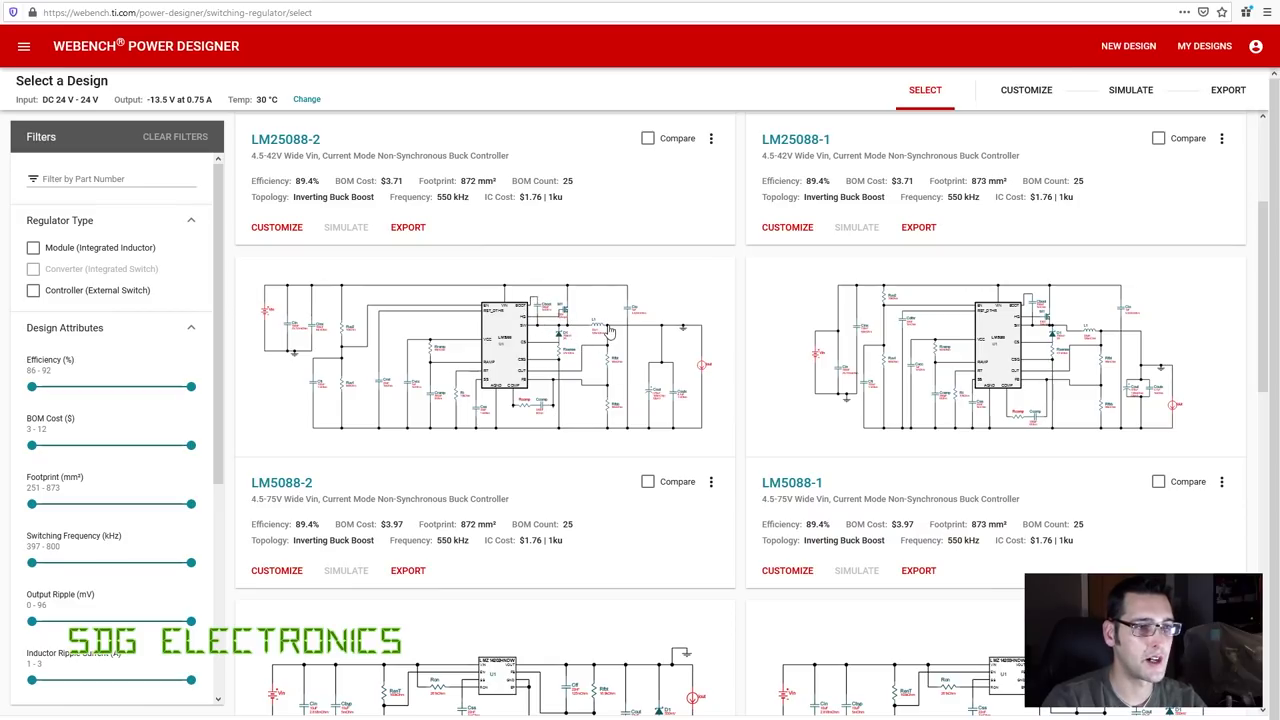
scroll(806, 449, "down", 9)
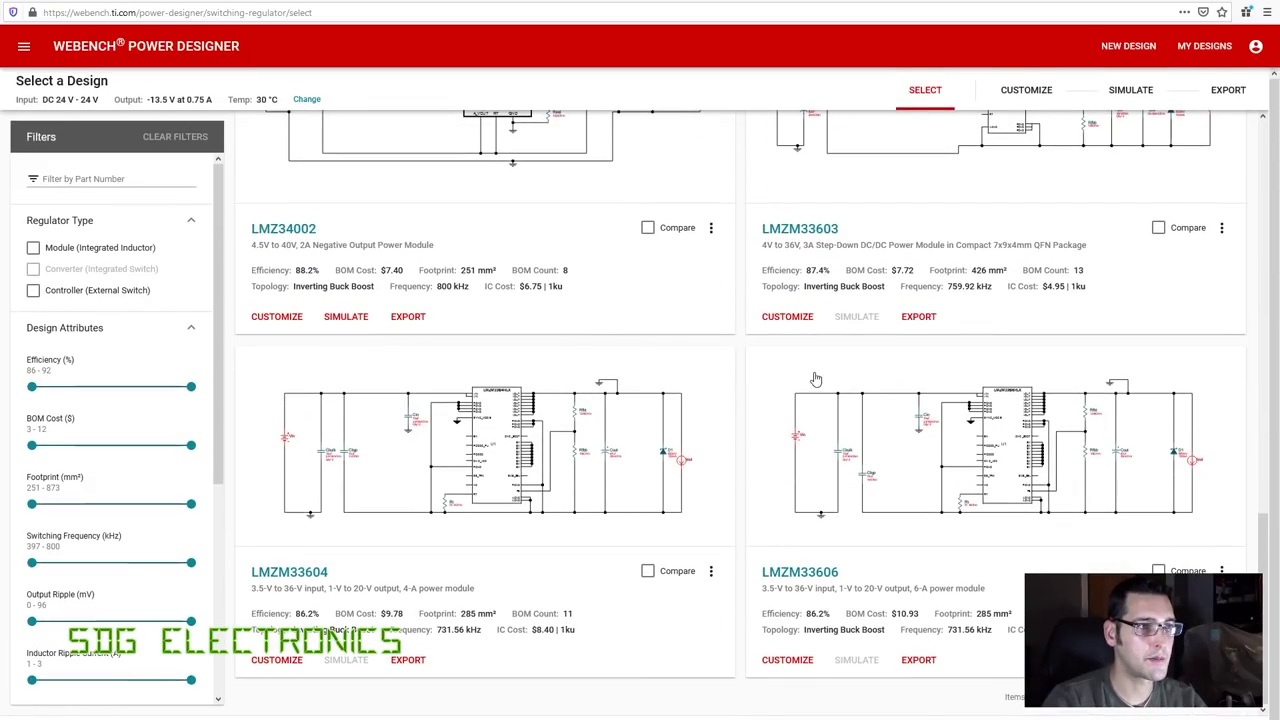
scroll(523, 290, "up", 9)
scroll(525, 310, "up", 3)
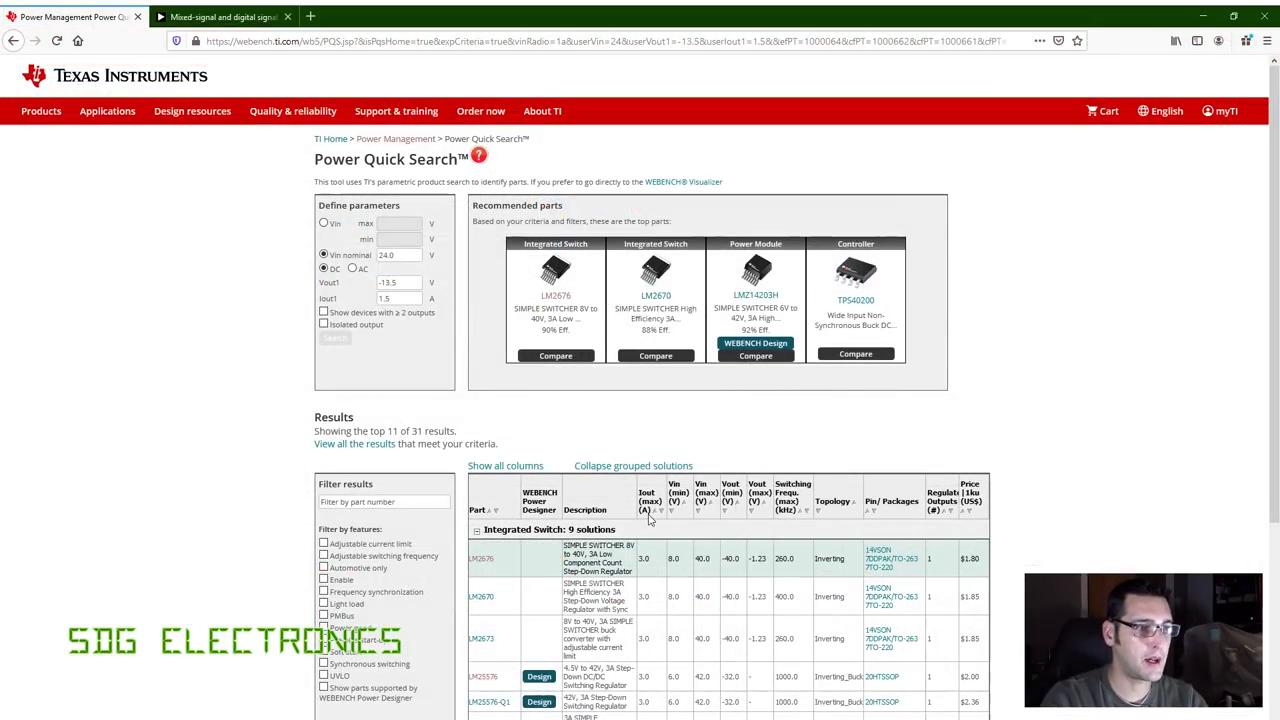
Return to the Power Quick Search results, open the LM2676 product page and bring up its datasheet at the typical application schematic.
left_click(485, 561)
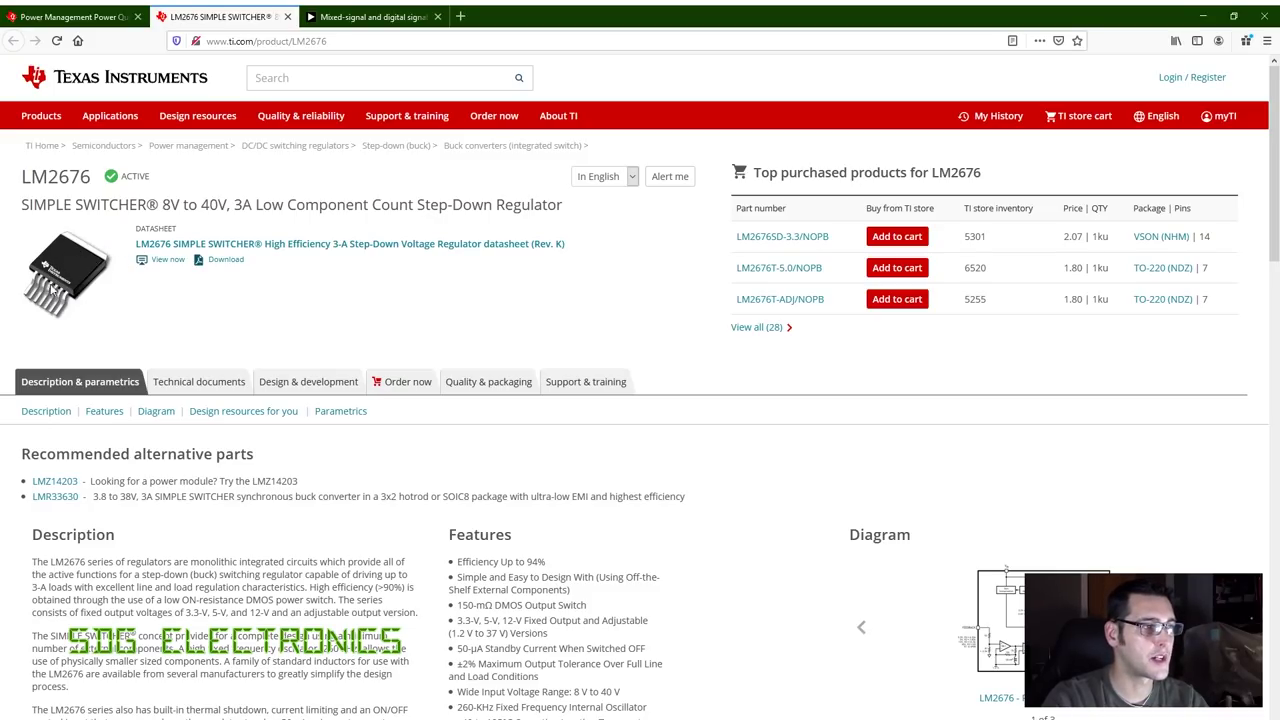
left_click(190, 244)
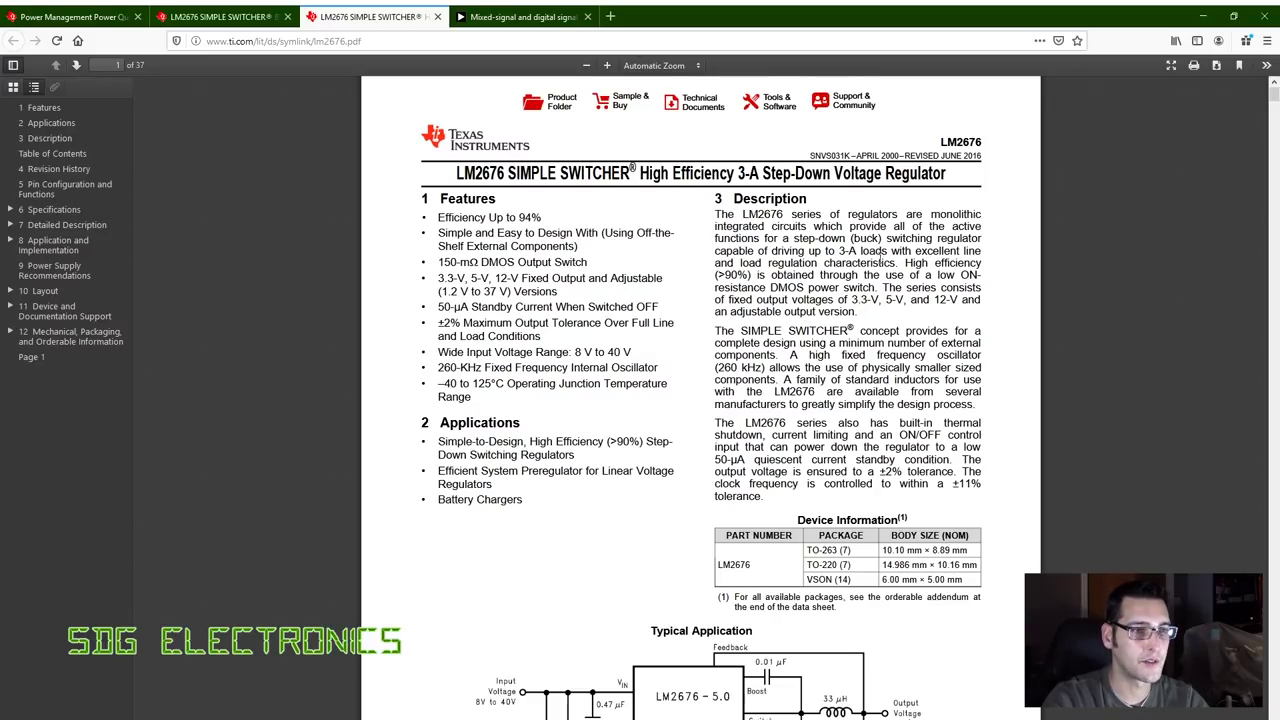
scroll(860, 366, "down", 3)
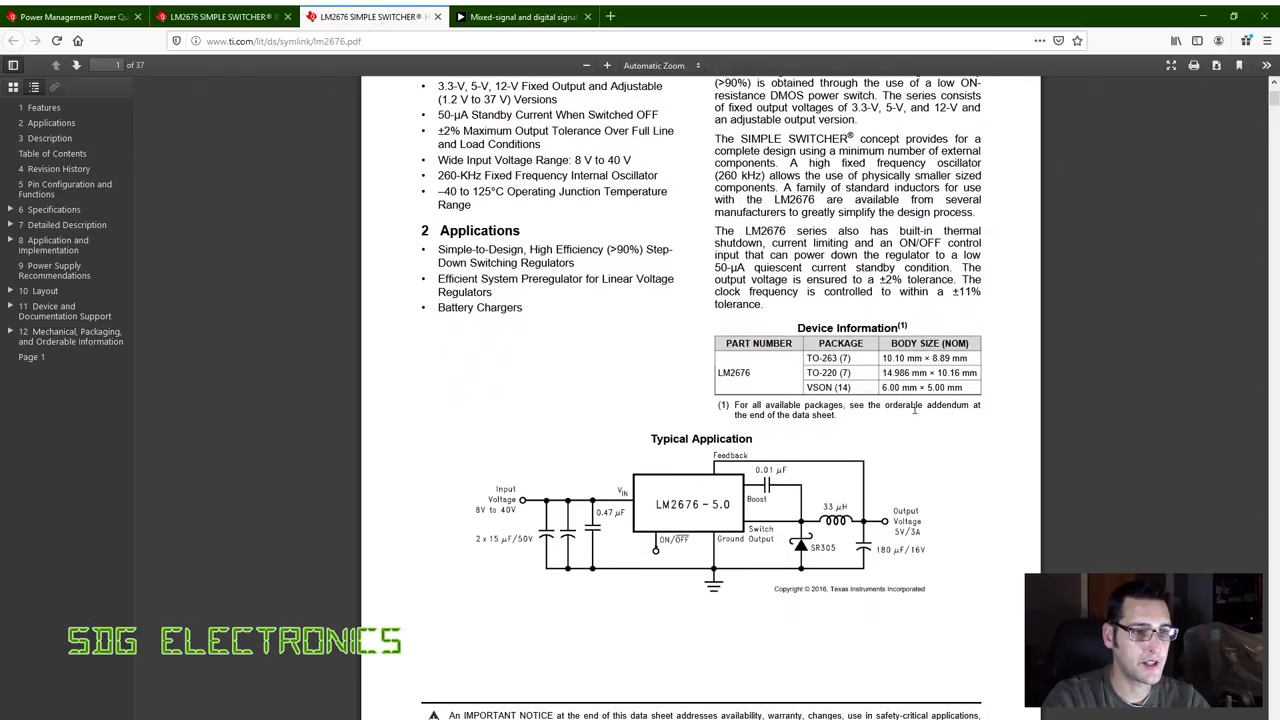
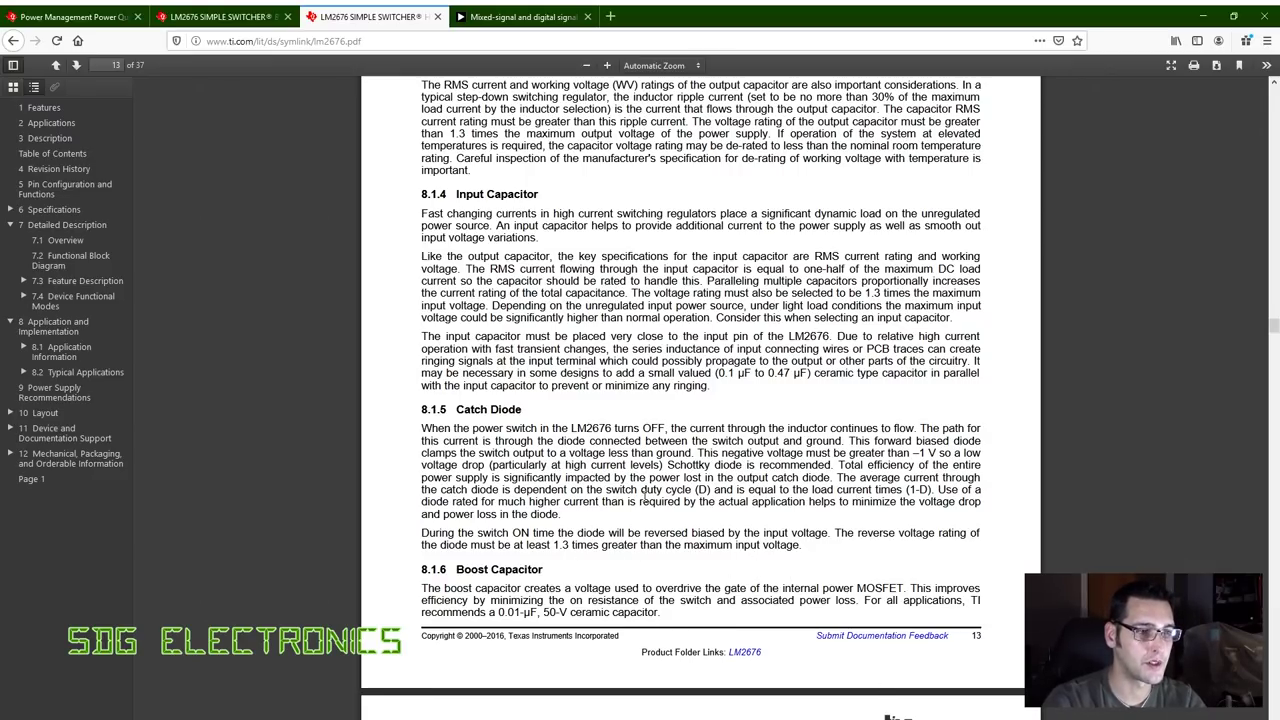
Read the LM2676 datasheet from the application information through the design procedure and capacitor selection tables to the related documentation.
scroll(645, 500, "down", 3)
scroll(645, 490, "down", 5)
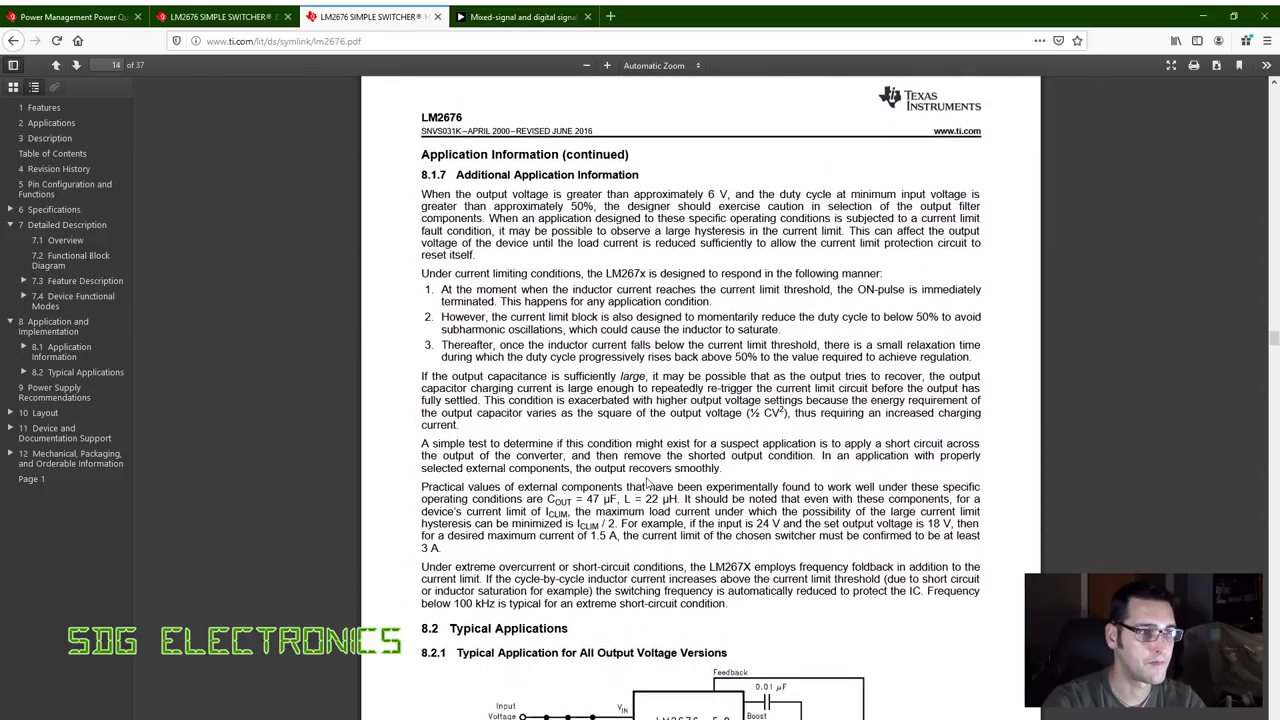
scroll(737, 487, "down", 2)
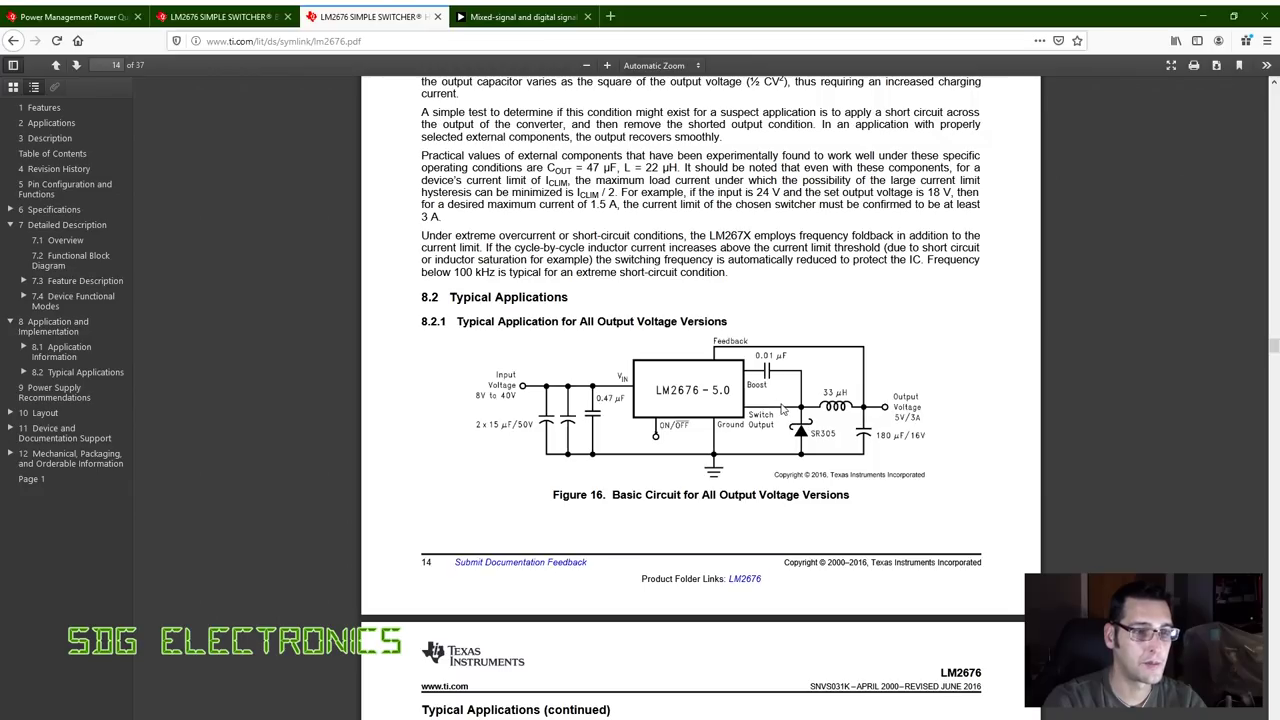
scroll(826, 430, "down", 4)
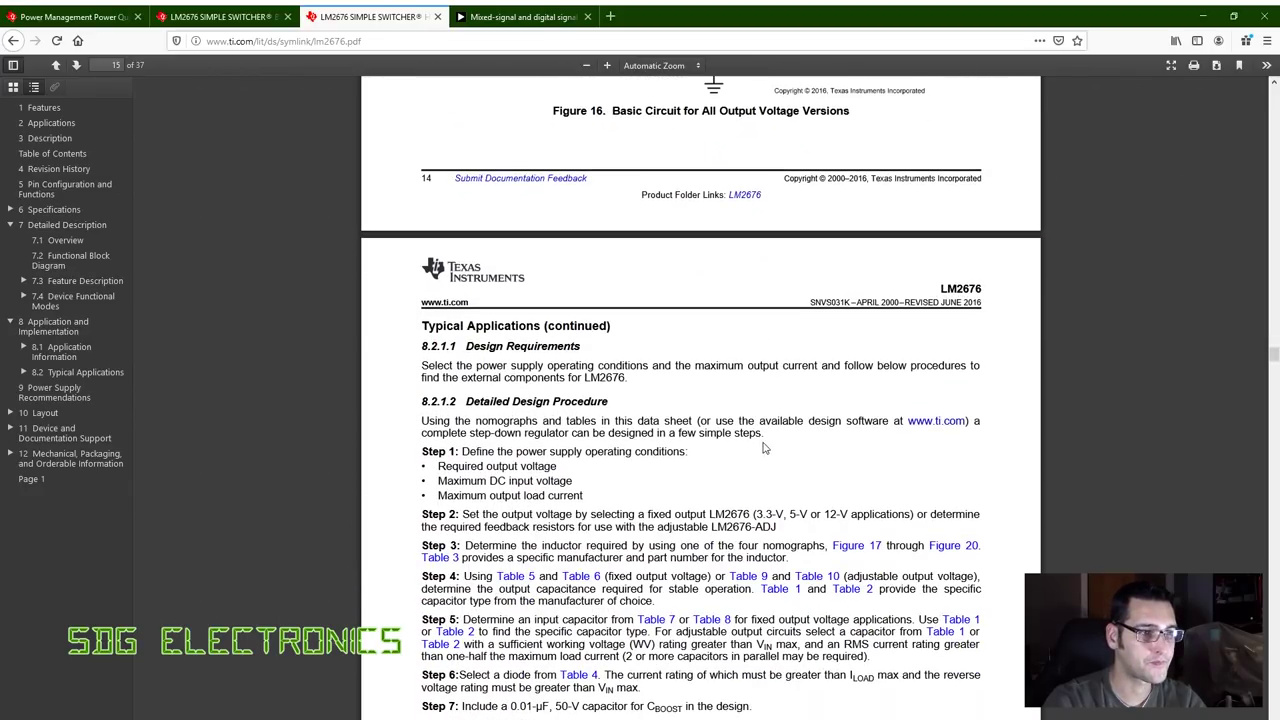
scroll(764, 440, "down", 3)
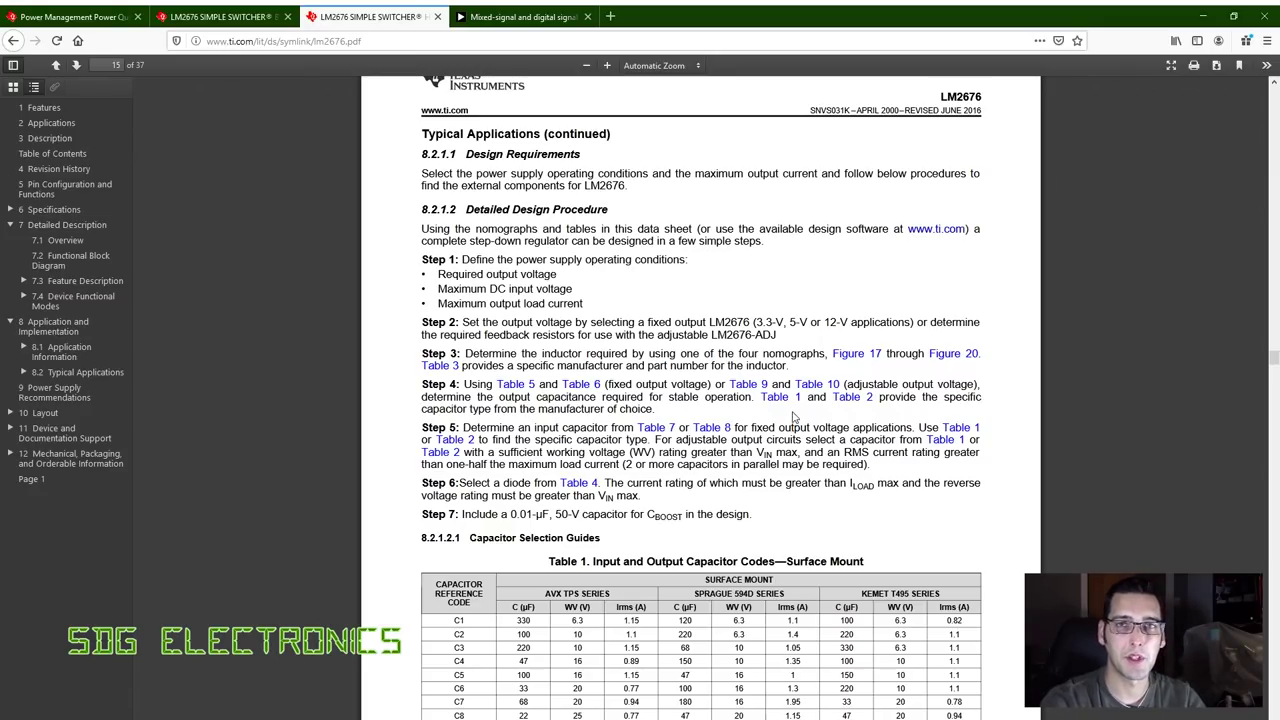
scroll(529, 487, "down", 3)
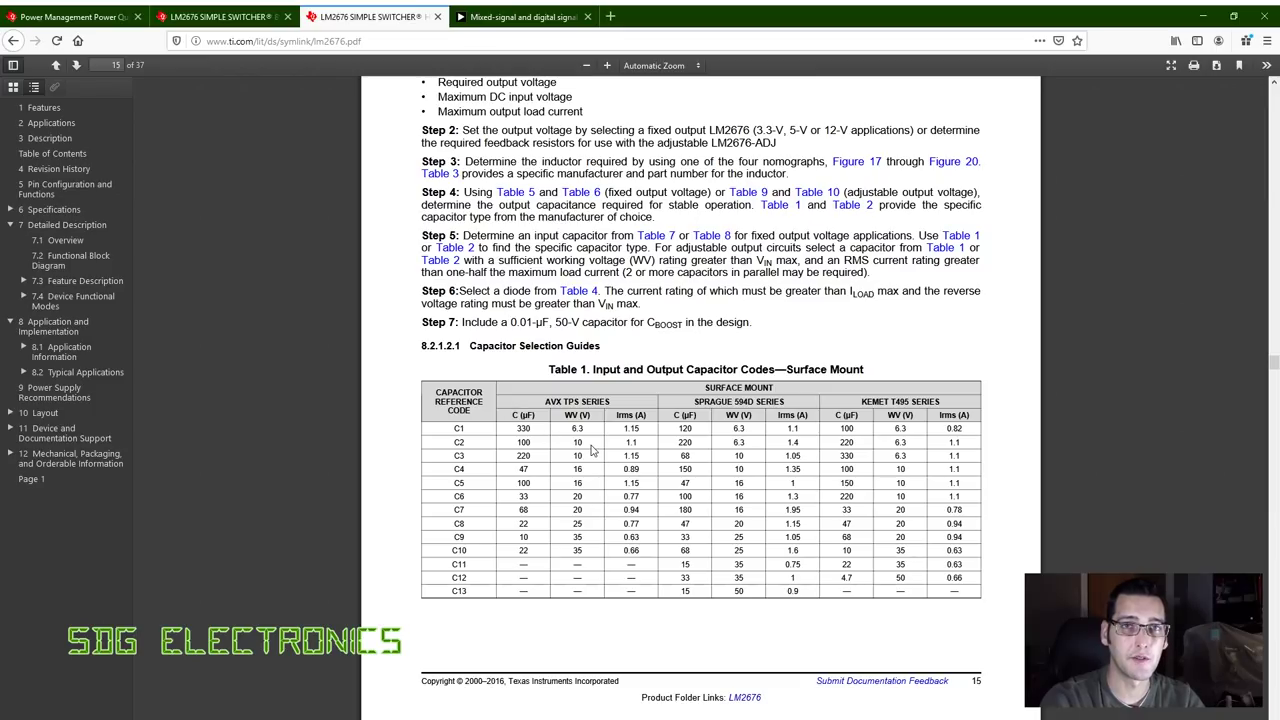
scroll(651, 467, "down", 6)
scroll(660, 460, "down", 2)
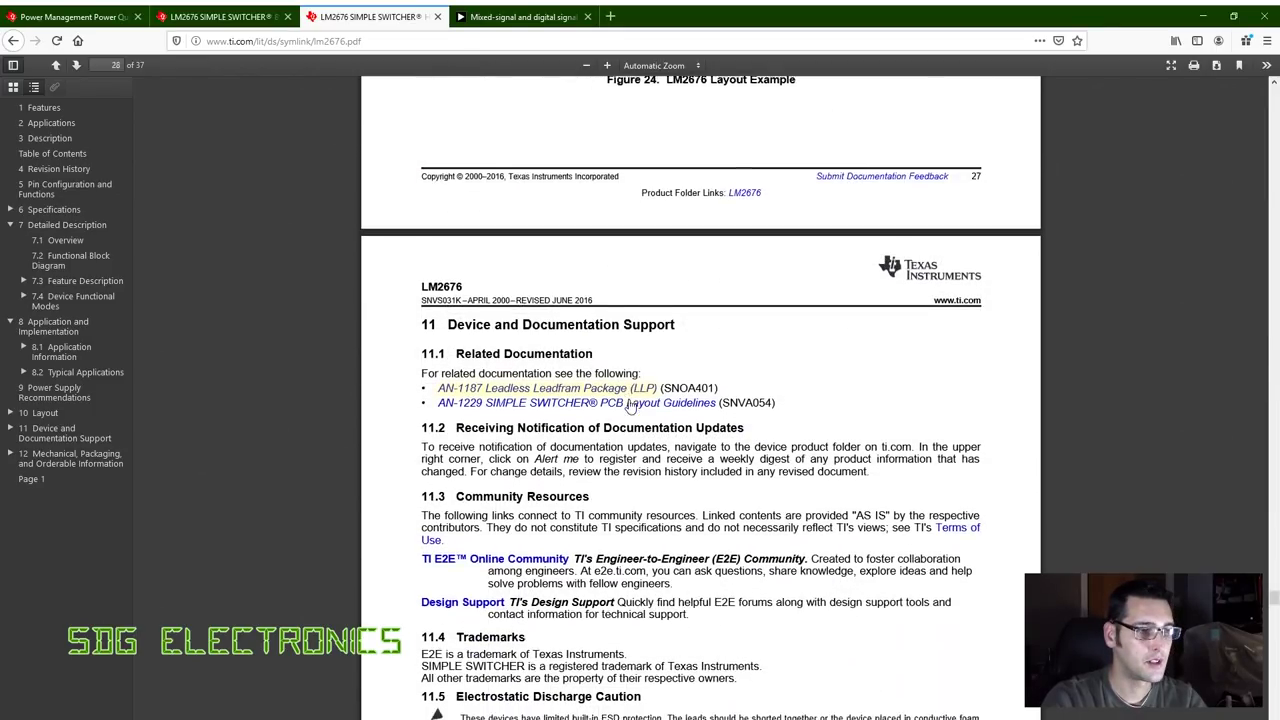
scroll(637, 407, "down", 4)
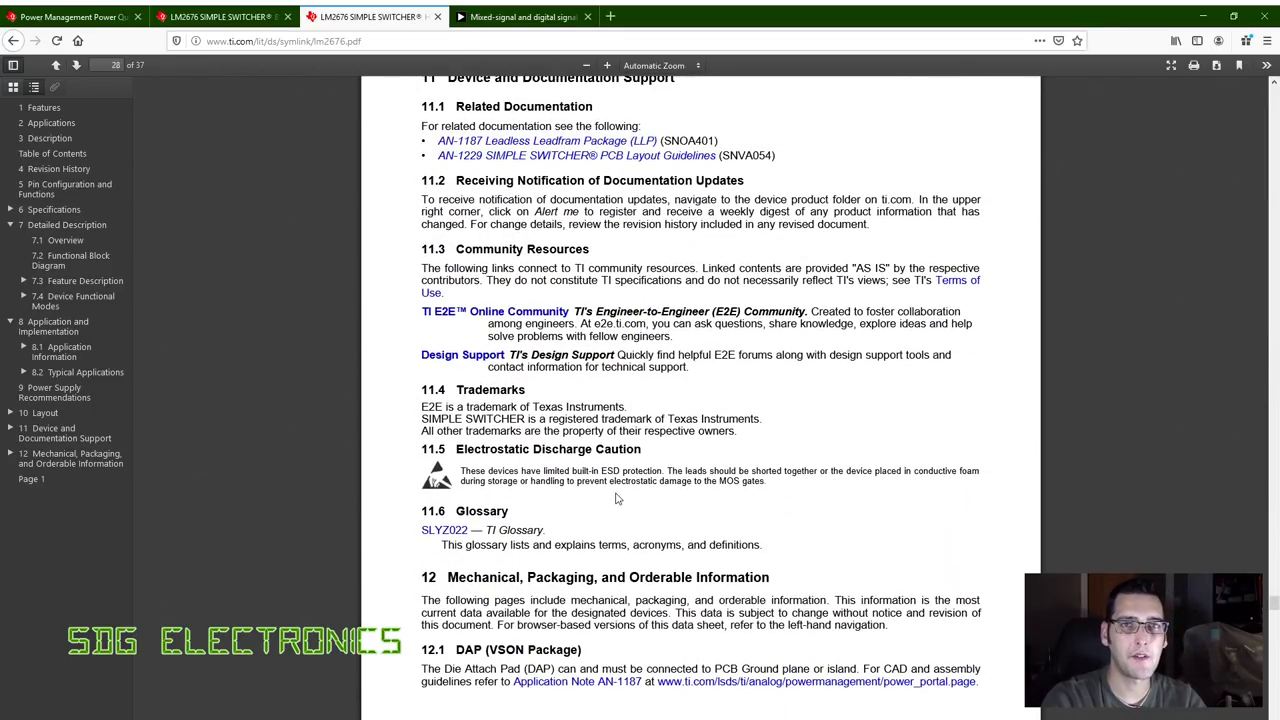
Find the LM2676 application notes among its technical documents and open the positive-to-negative buck-boost converter note for LM267x.
left_click(228, 14)
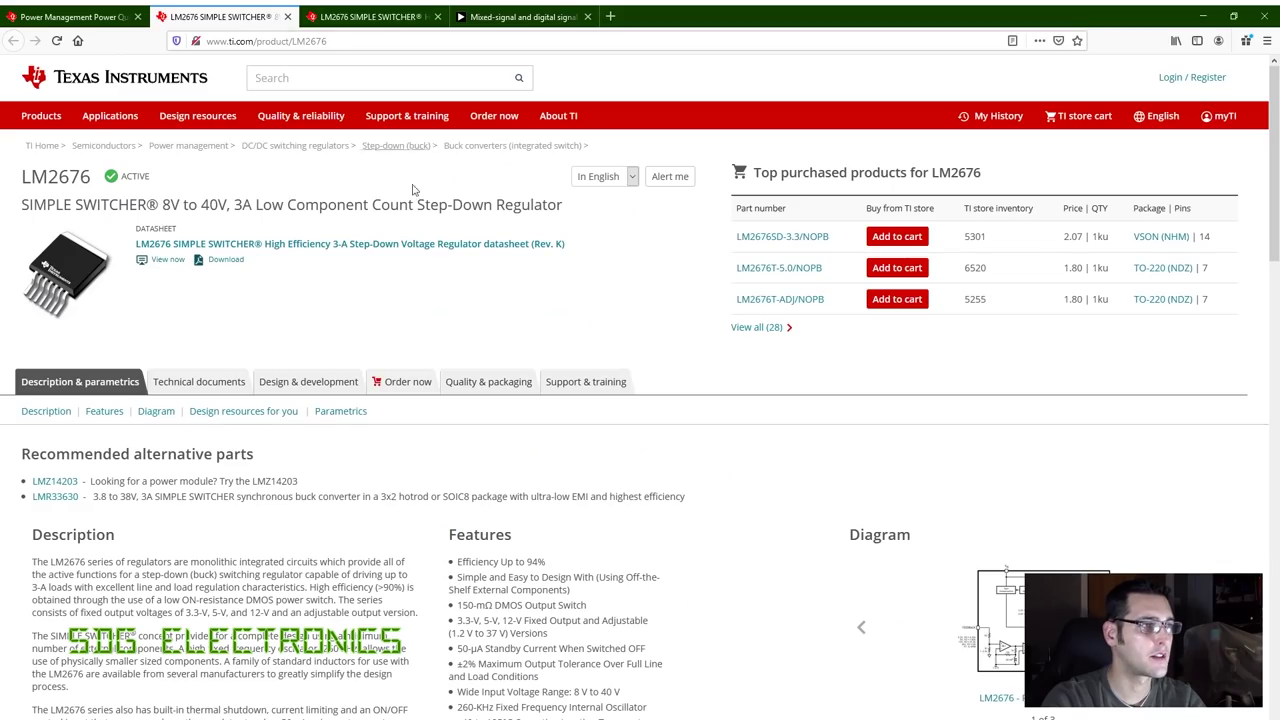
left_click(199, 382)
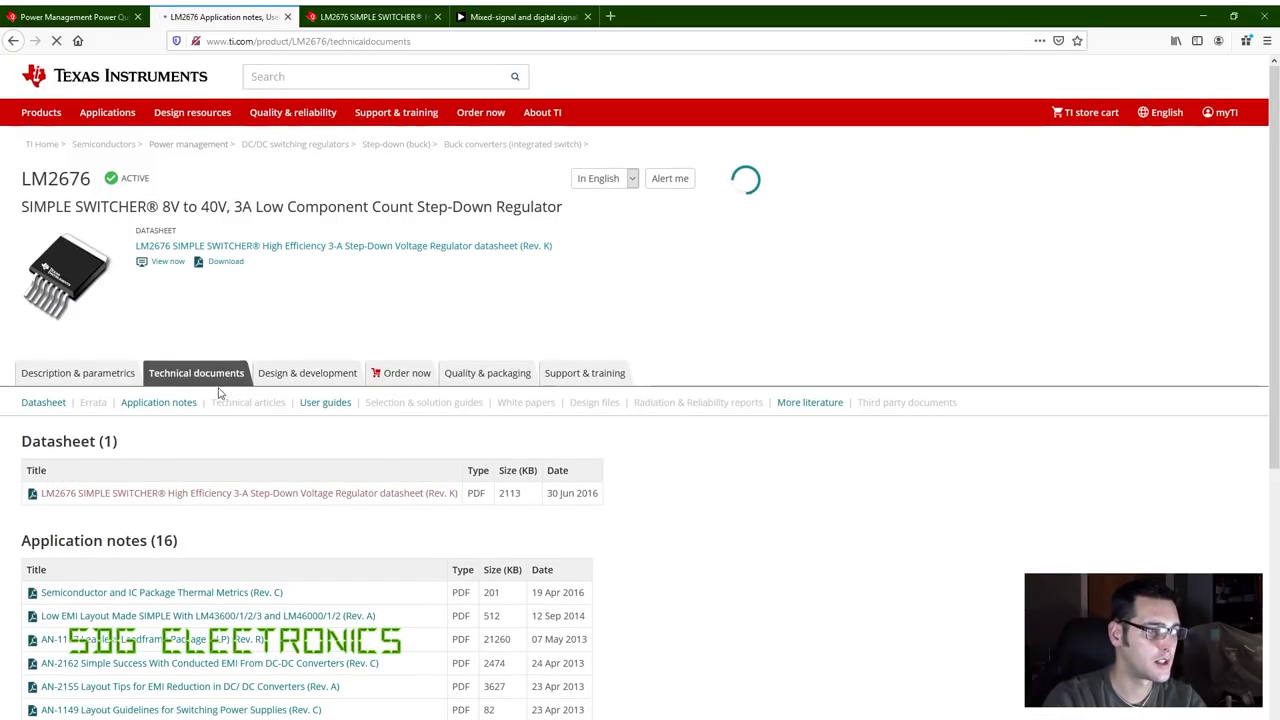
scroll(746, 549, "down", 3)
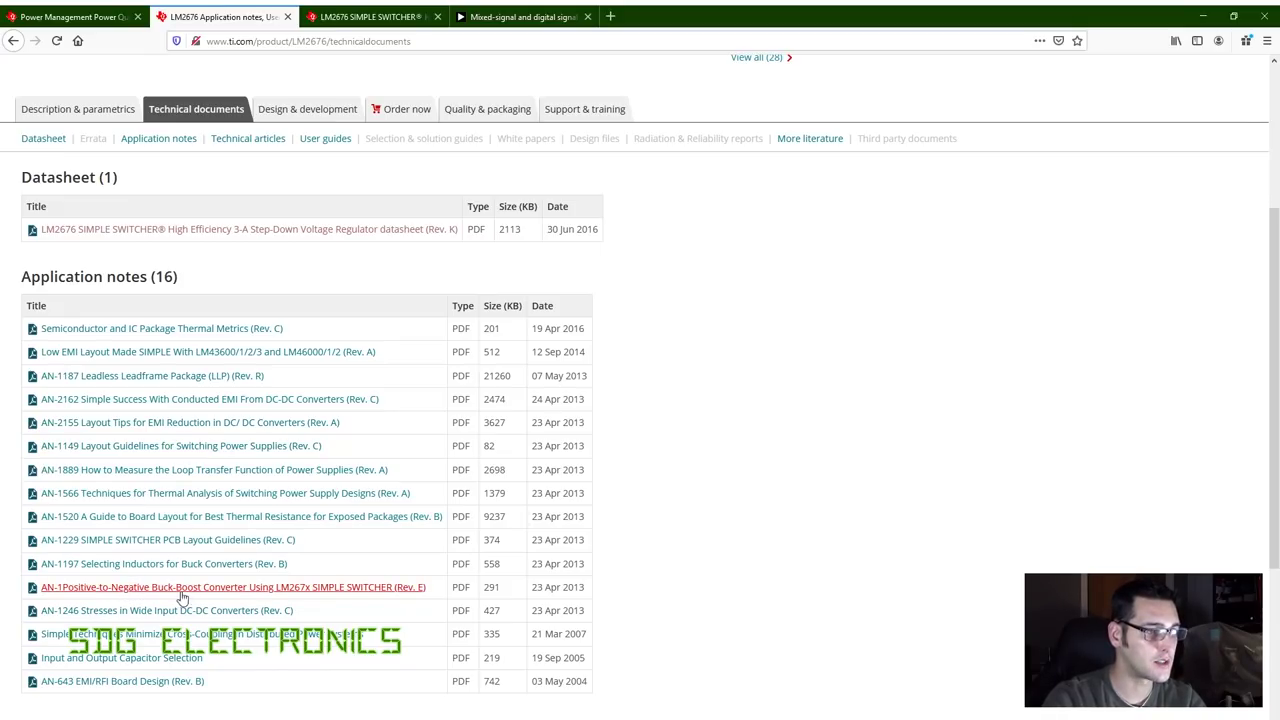
left_click(270, 596)
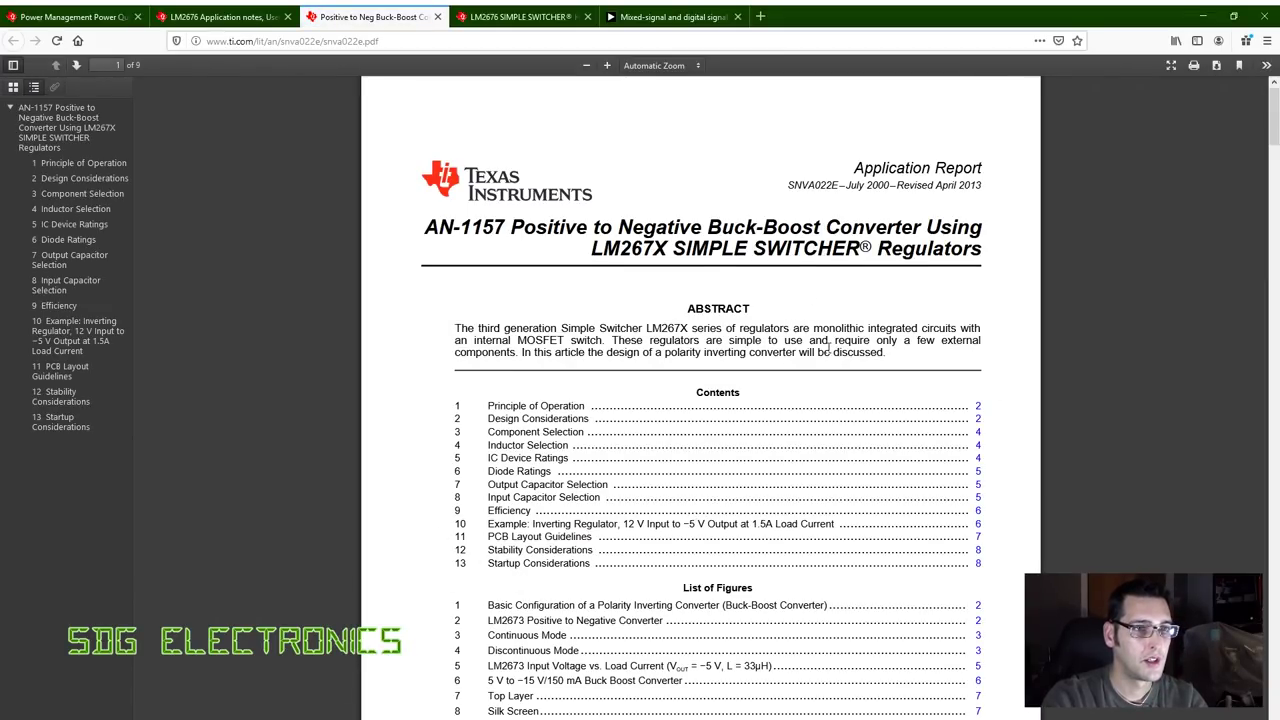
Read the AN-1157 principle of operation and design considerations, including the inverting converter schematics and switching waveforms.
scroll(829, 348, "down", 5)
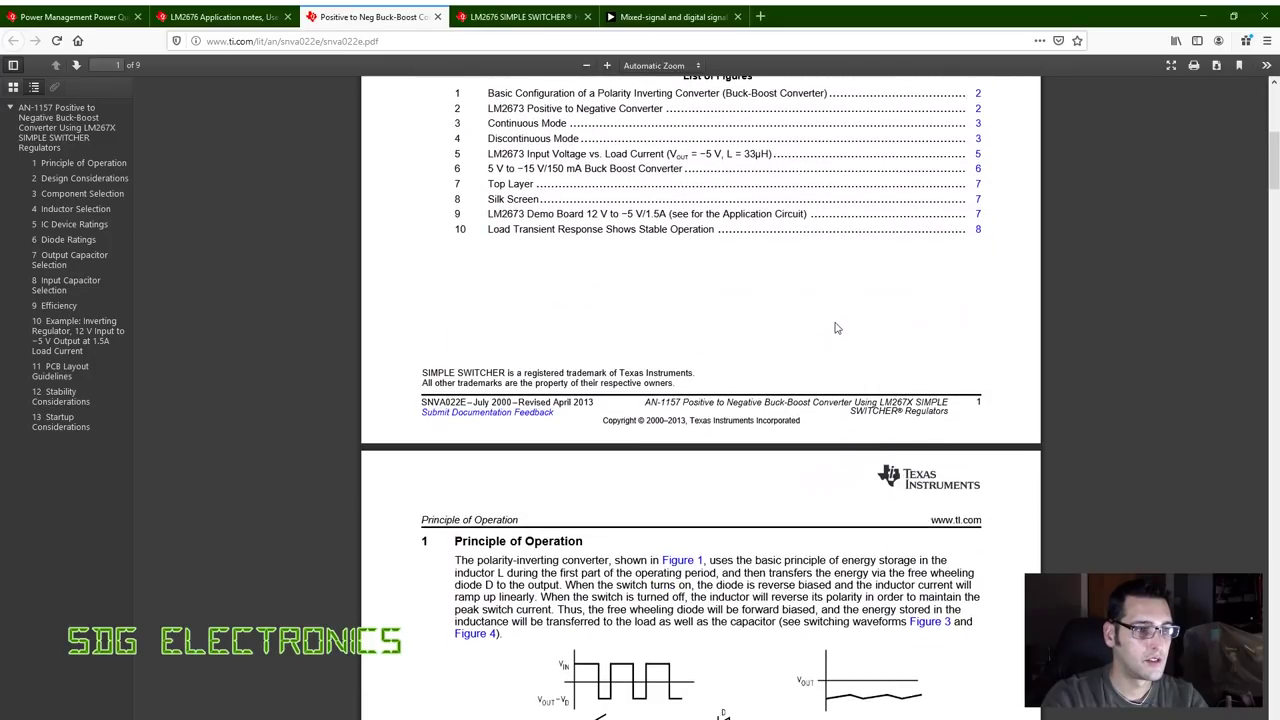
scroll(837, 328, "down", 3)
scroll(840, 322, "down", 1)
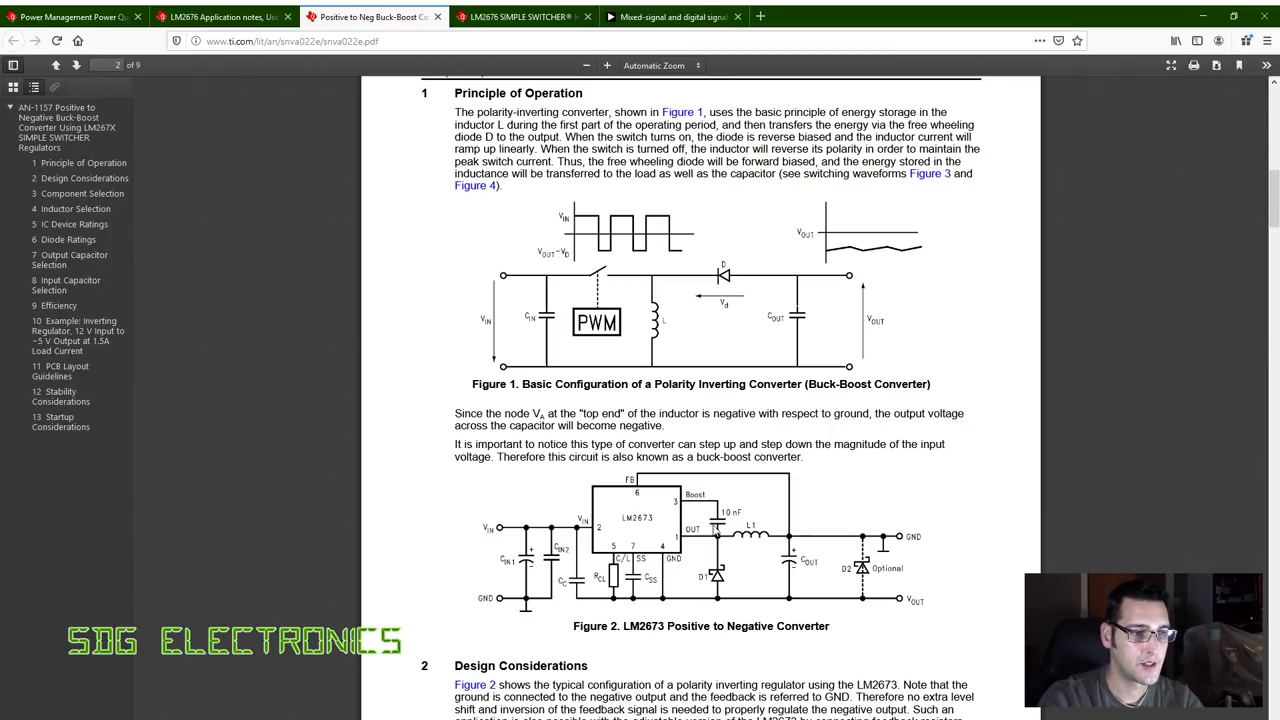
scroll(660, 588, "down", 10)
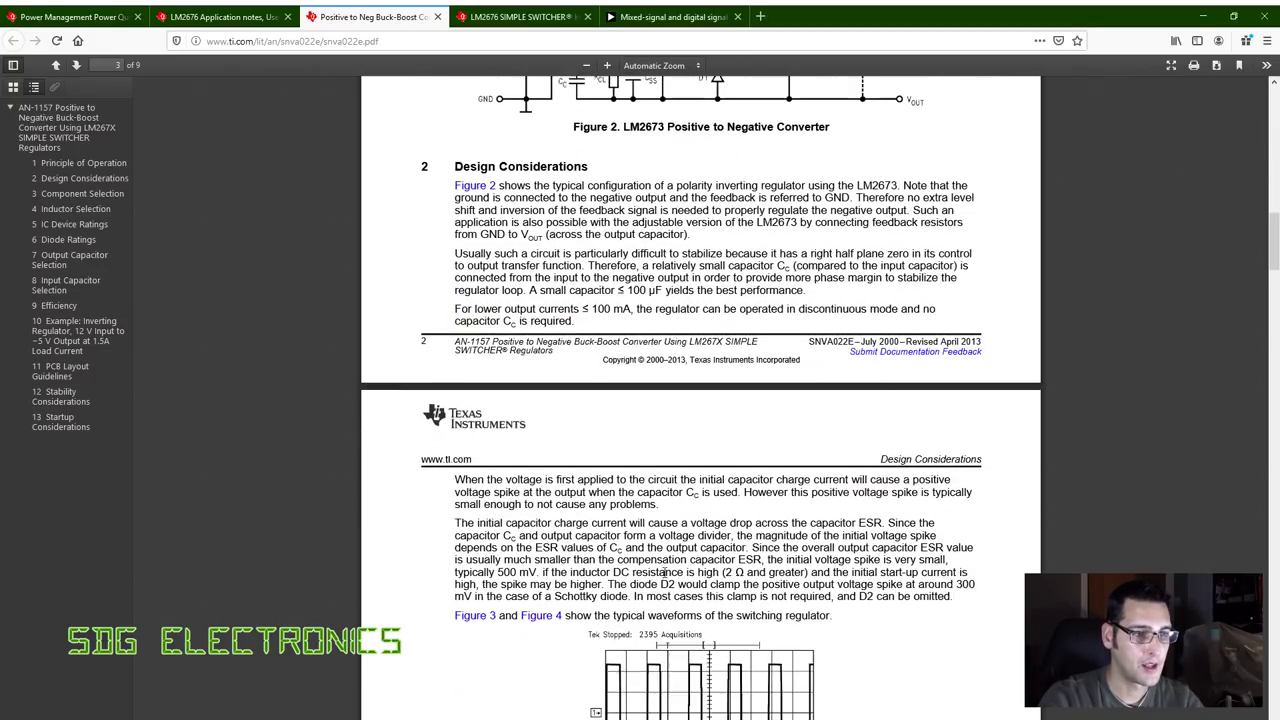
scroll(663, 572, "down", 17)
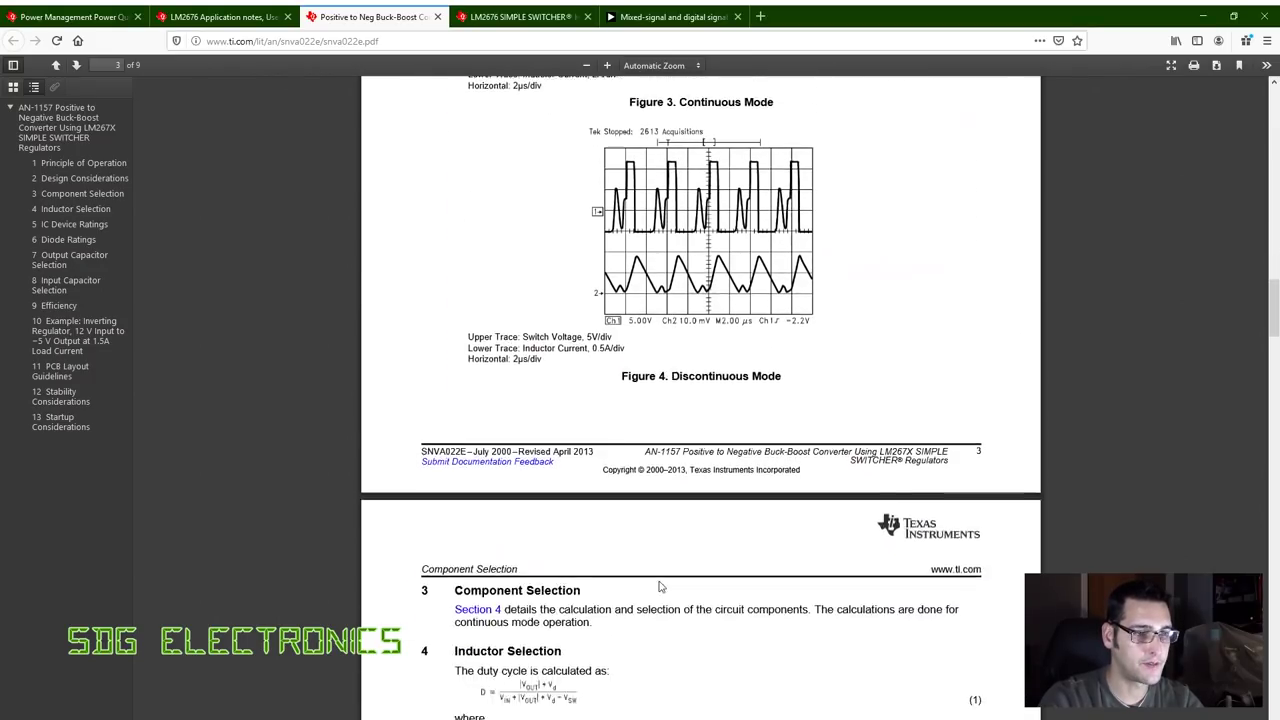
Study the AN-1157 component selection formulas for inductor, IC, diode and capacitors, and the 12 V to −5 V inverting regulator example.
scroll(659, 586, "down", 5)
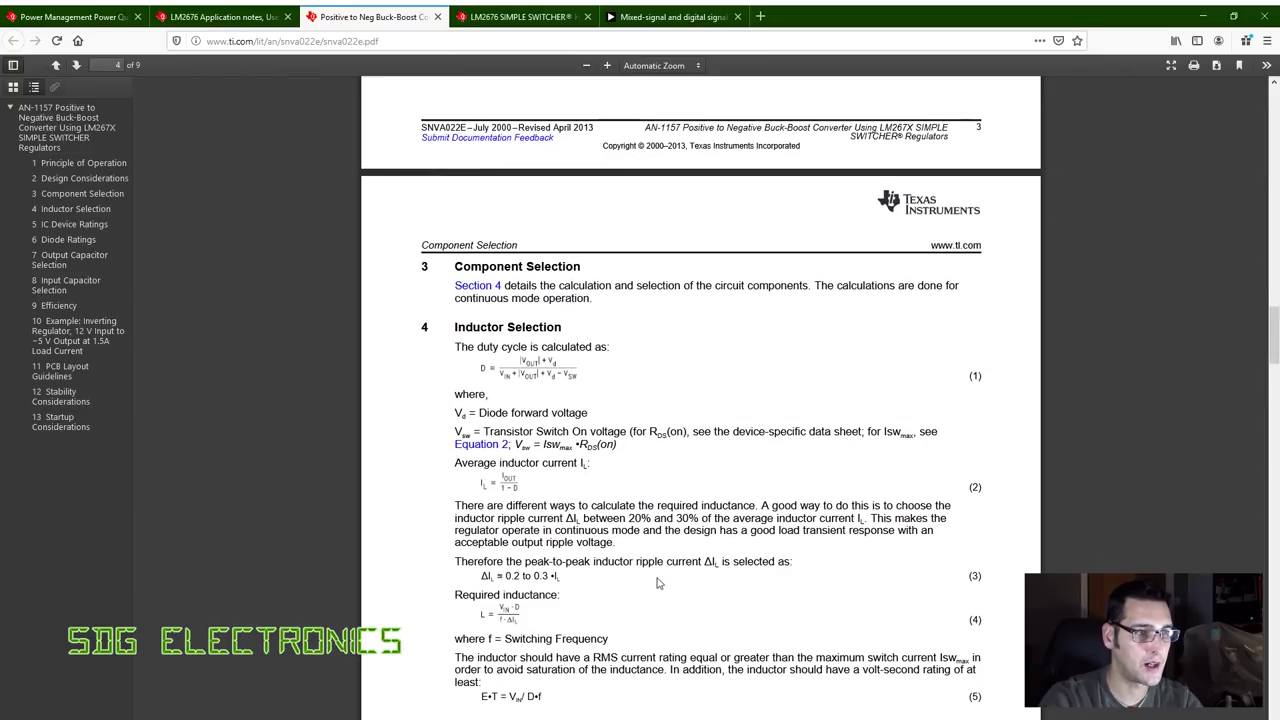
scroll(629, 555, "down", 1)
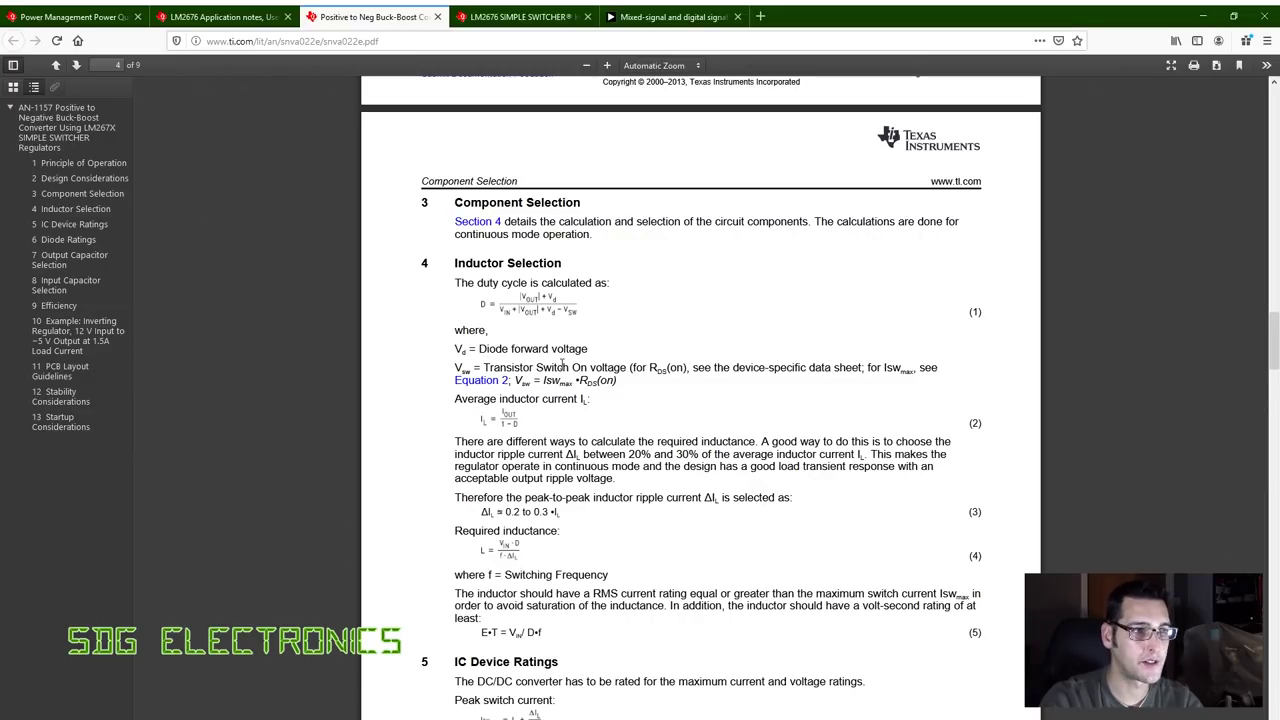
scroll(543, 450, "down", 13)
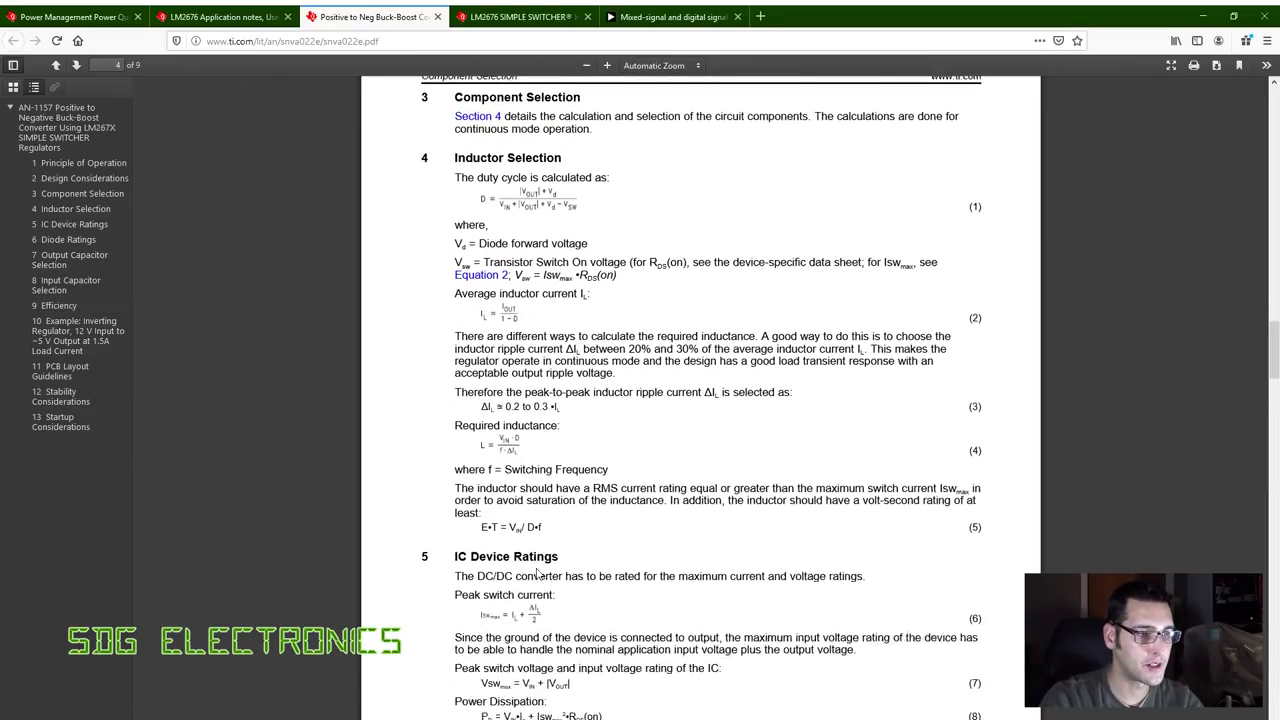
scroll(571, 537, "down", 3)
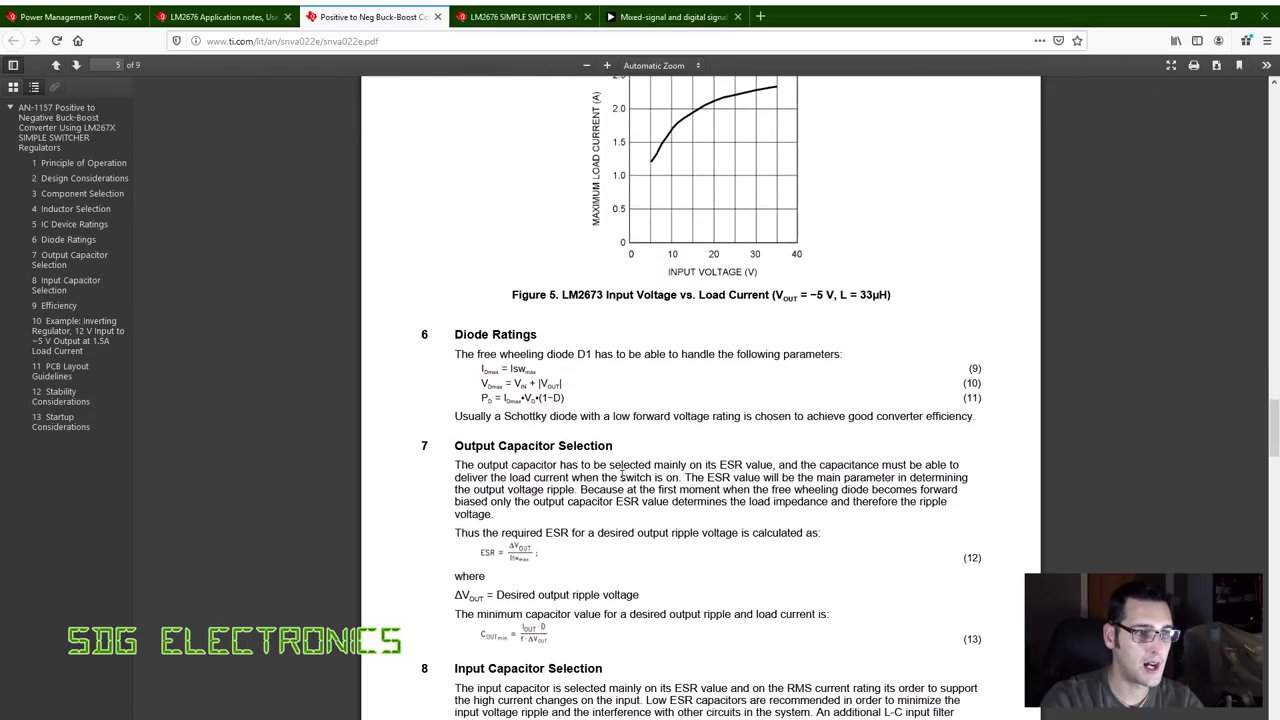
scroll(557, 440, "down", 4)
scroll(608, 496, "down", 12)
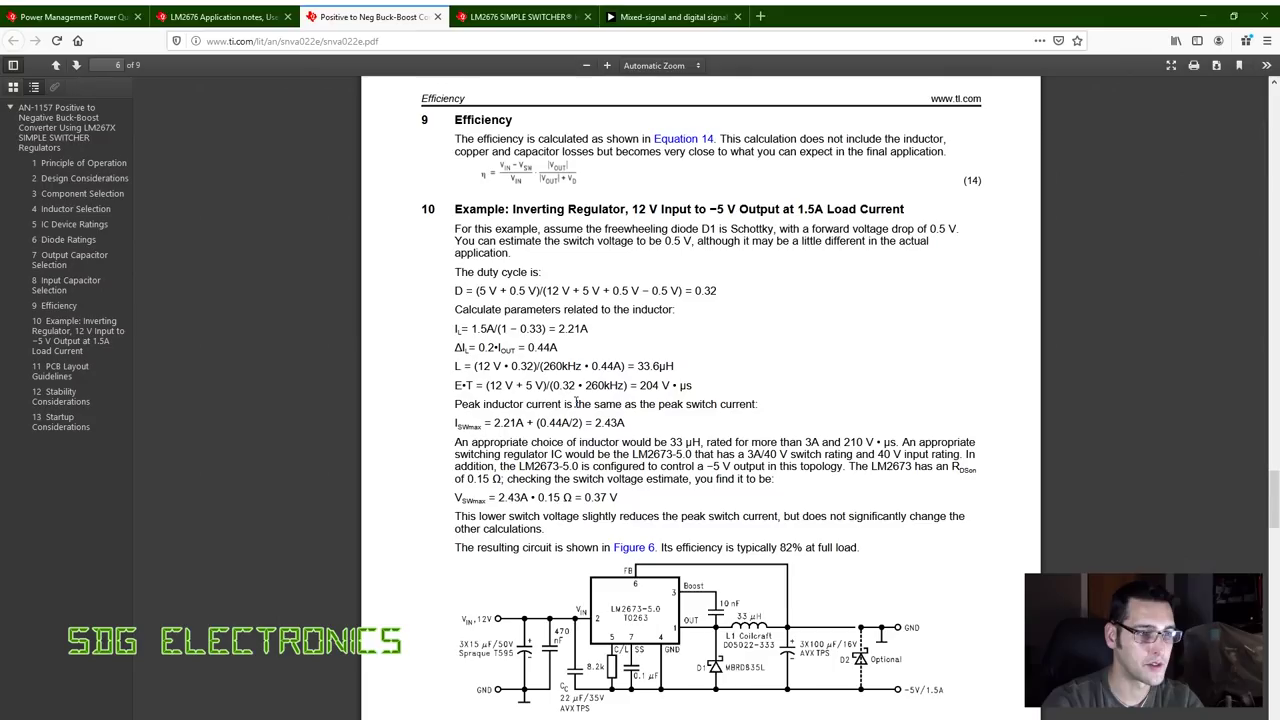
scroll(636, 505, "down", 3)
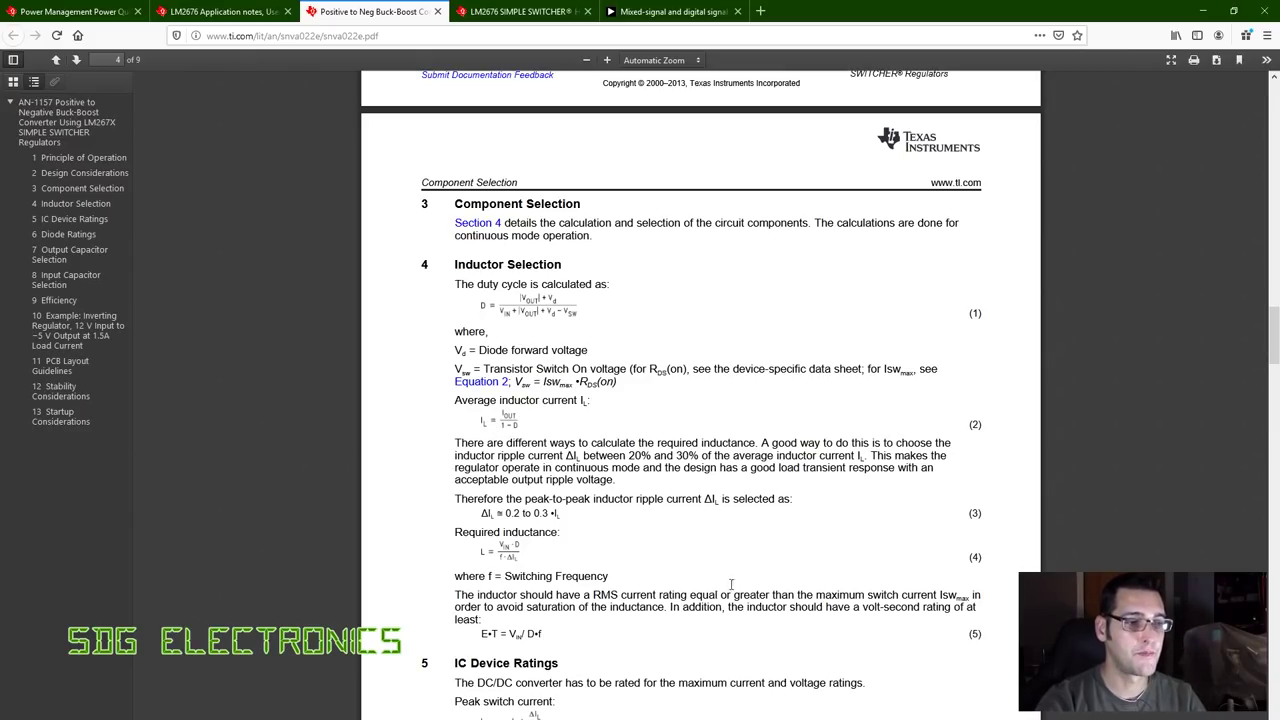
Show the Word calculation notes beside the browser, open uk.farnell.com in a new tab and dismiss the cookie notice.
key("alt+Tab")
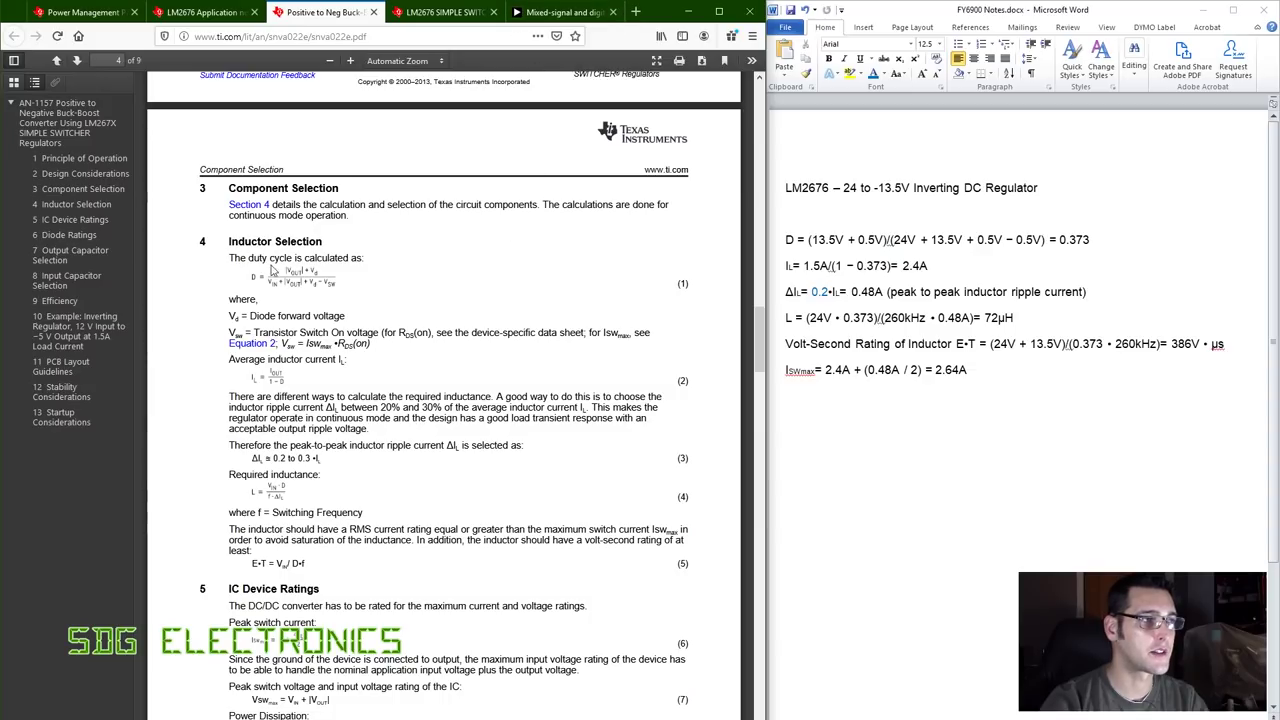
left_click(636, 12)
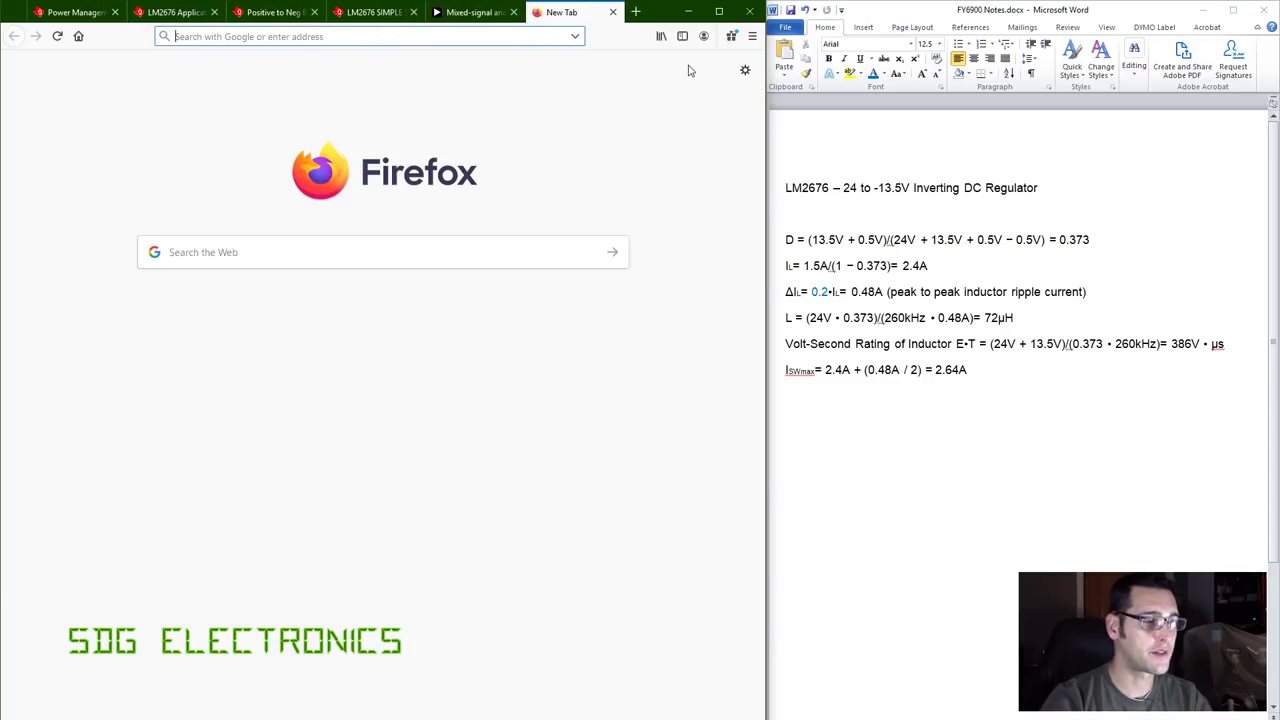
type("uk.farnell.com/")
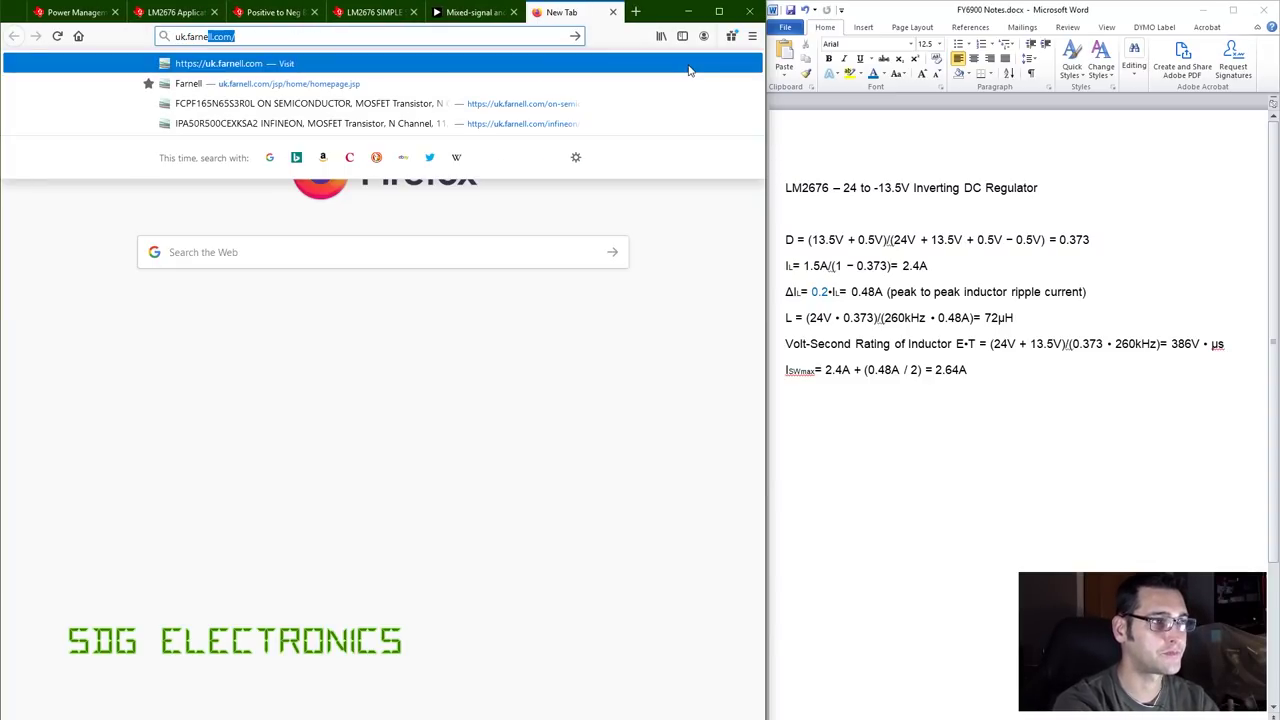
key("Return")
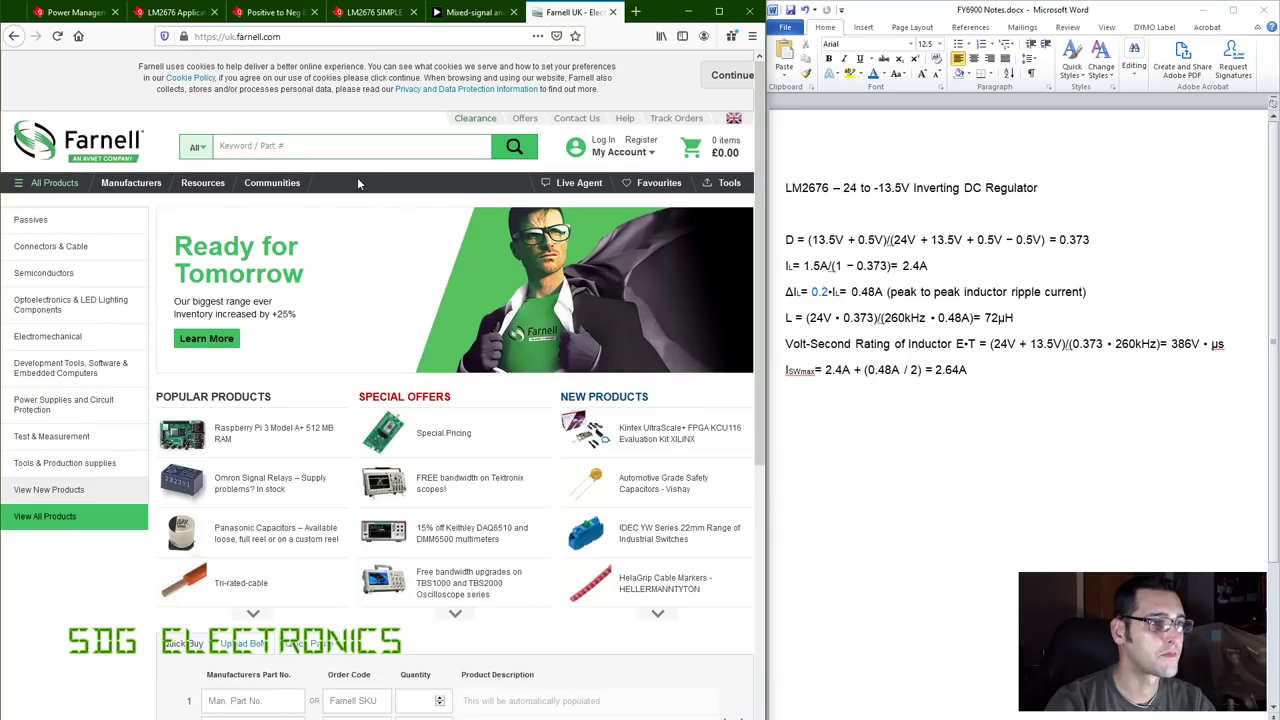
left_click(729, 76)
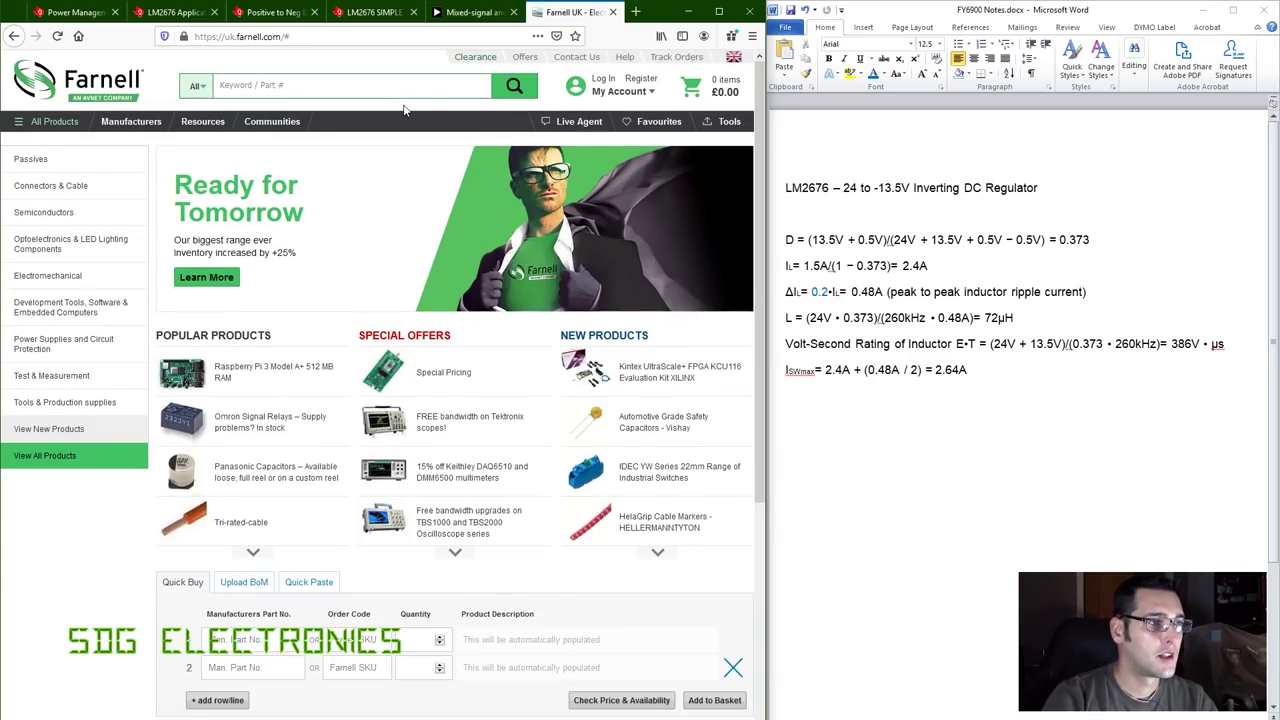
Search Farnell for lm2676 and compare the listed regulator versions, stock and prices.
left_click(348, 82)
type("lm")
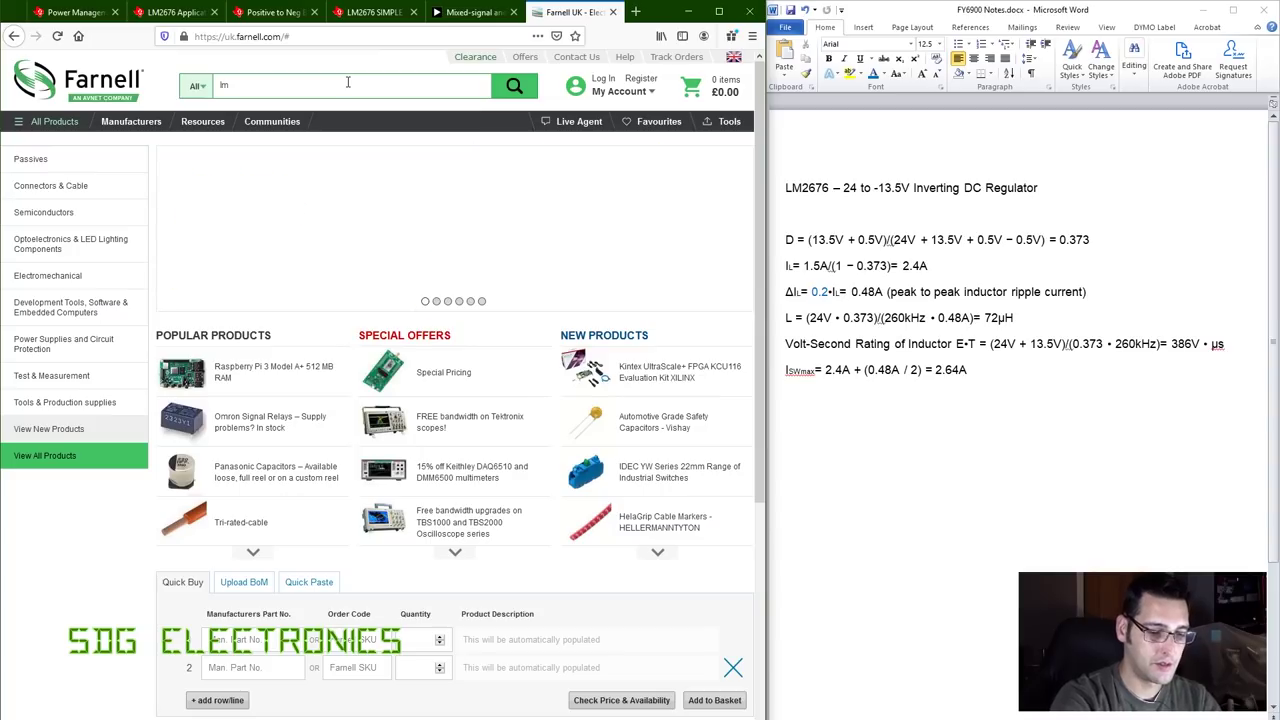
type("2676")
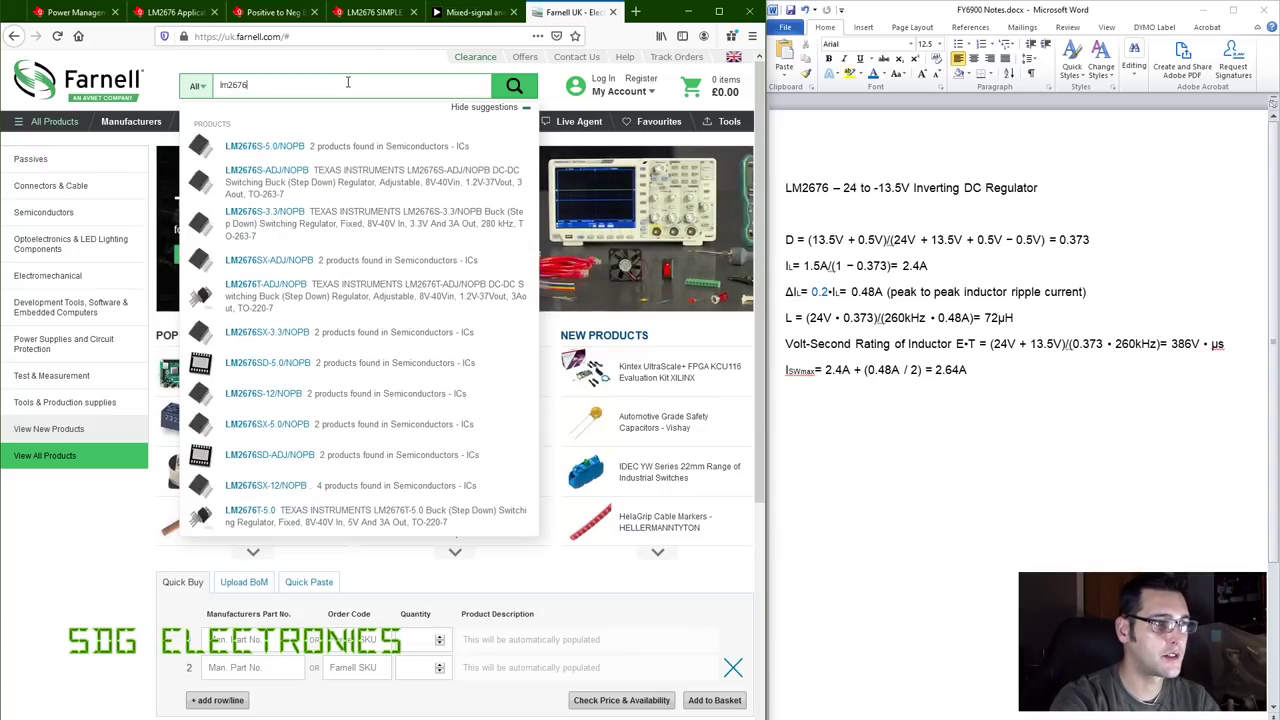
key("Return")
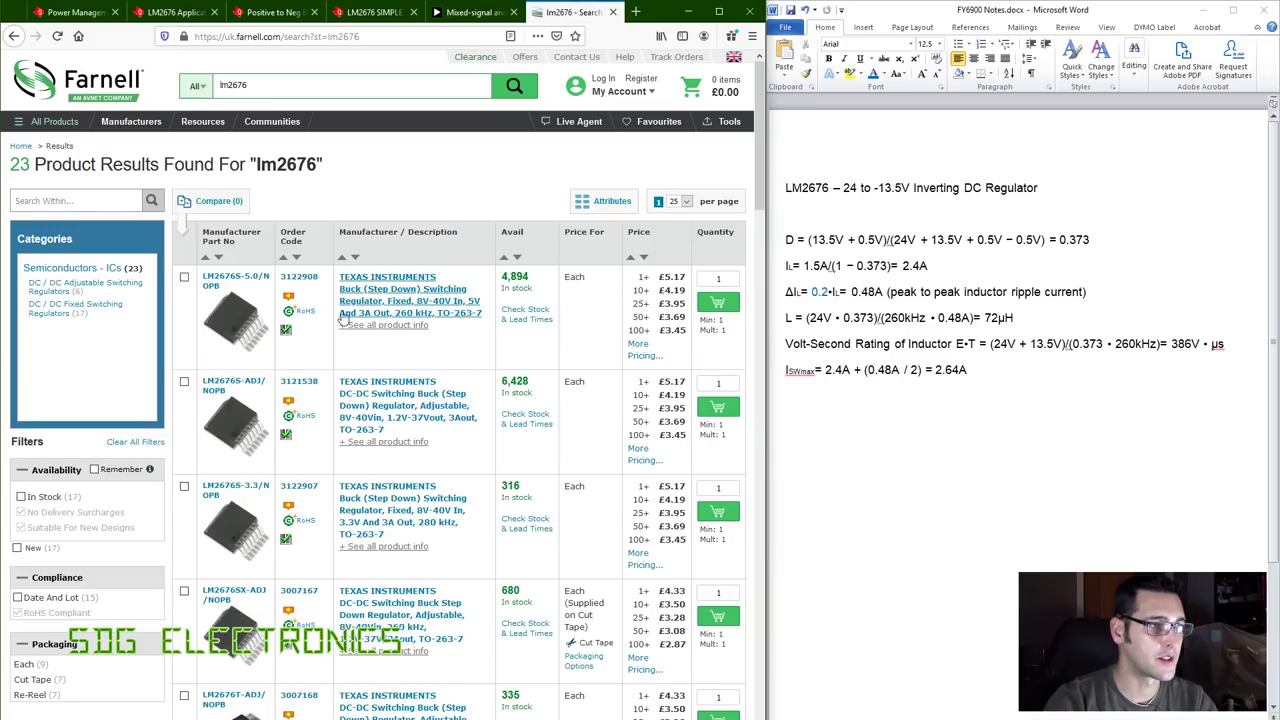
mouse_move(250, 416)
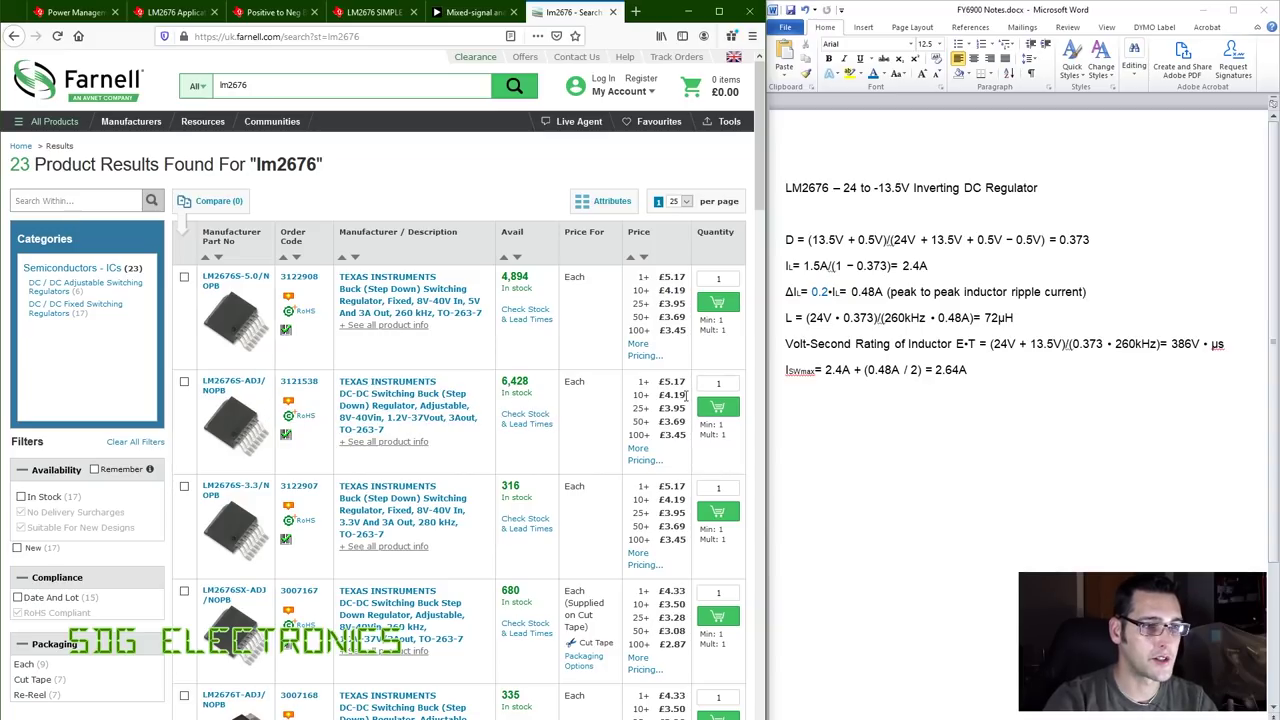
Open the RS website in a new tab, search it for lm2676 and review the listed versions and prices.
left_click(635, 12)
type("rswww.com")
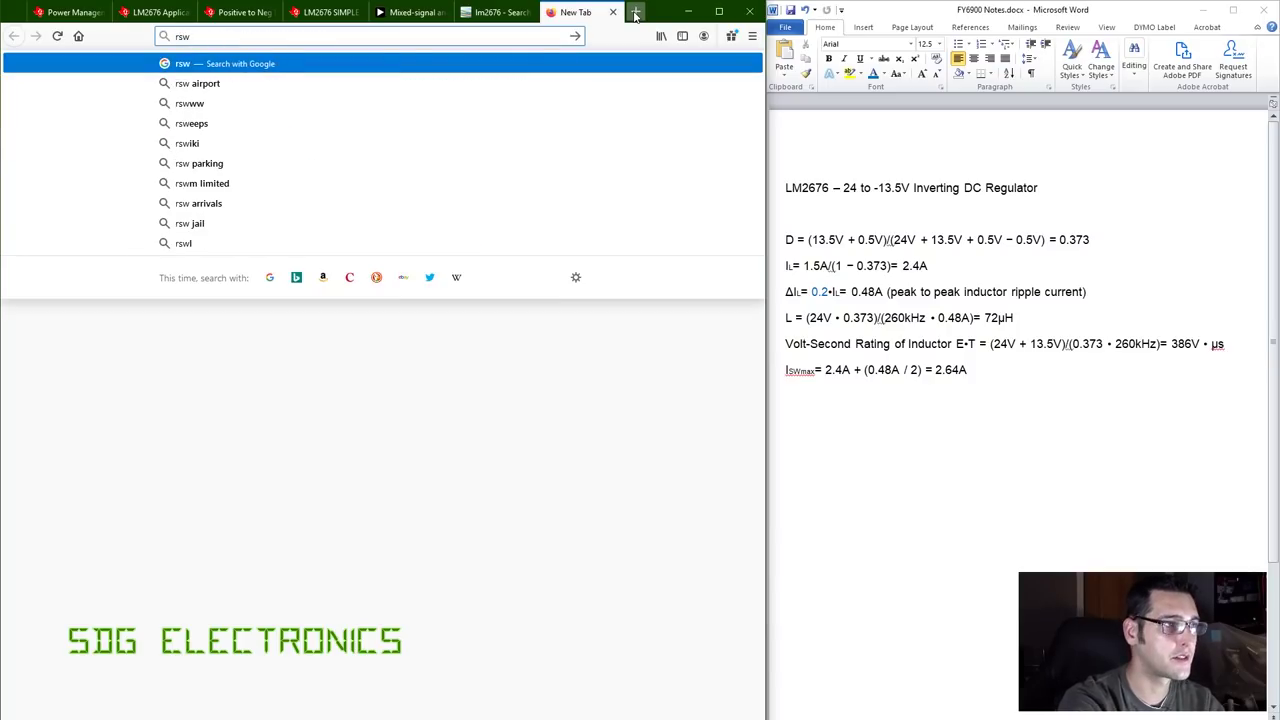
key("Return")
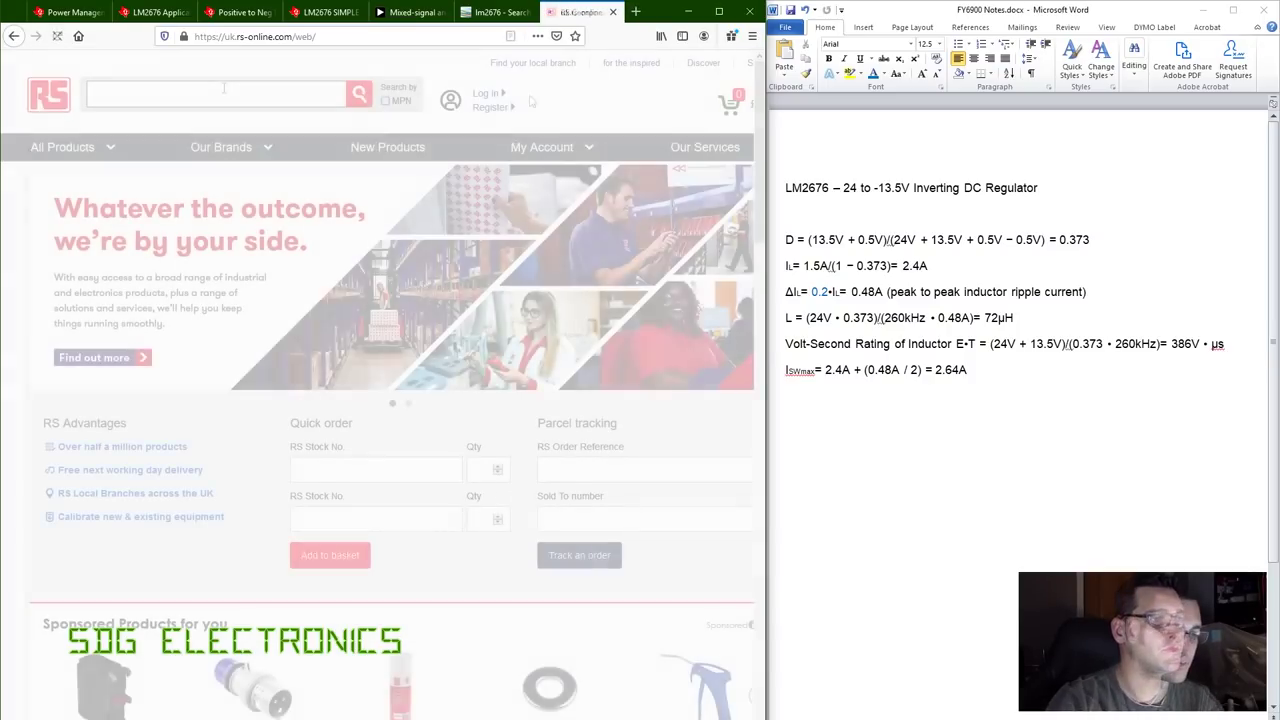
left_click(224, 93)
type("lm2676")
key("Return")
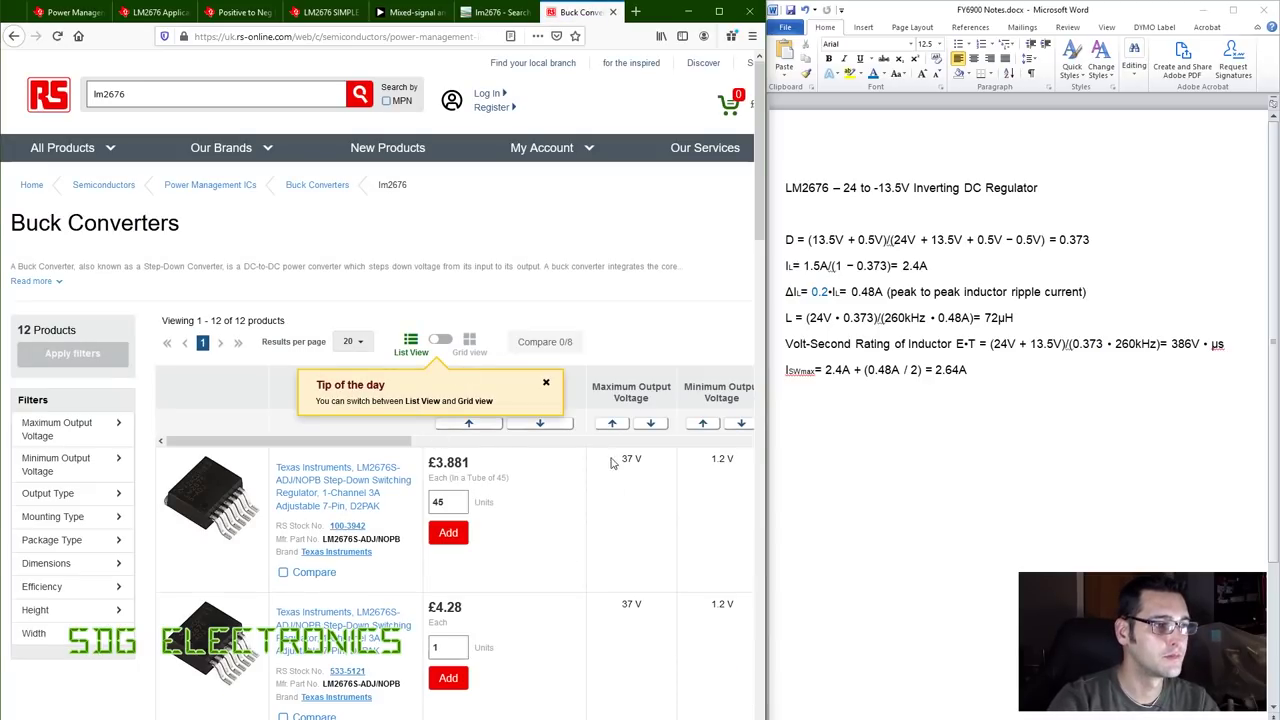
scroll(610, 443, "down", 1)
scroll(607, 443, "down", 4)
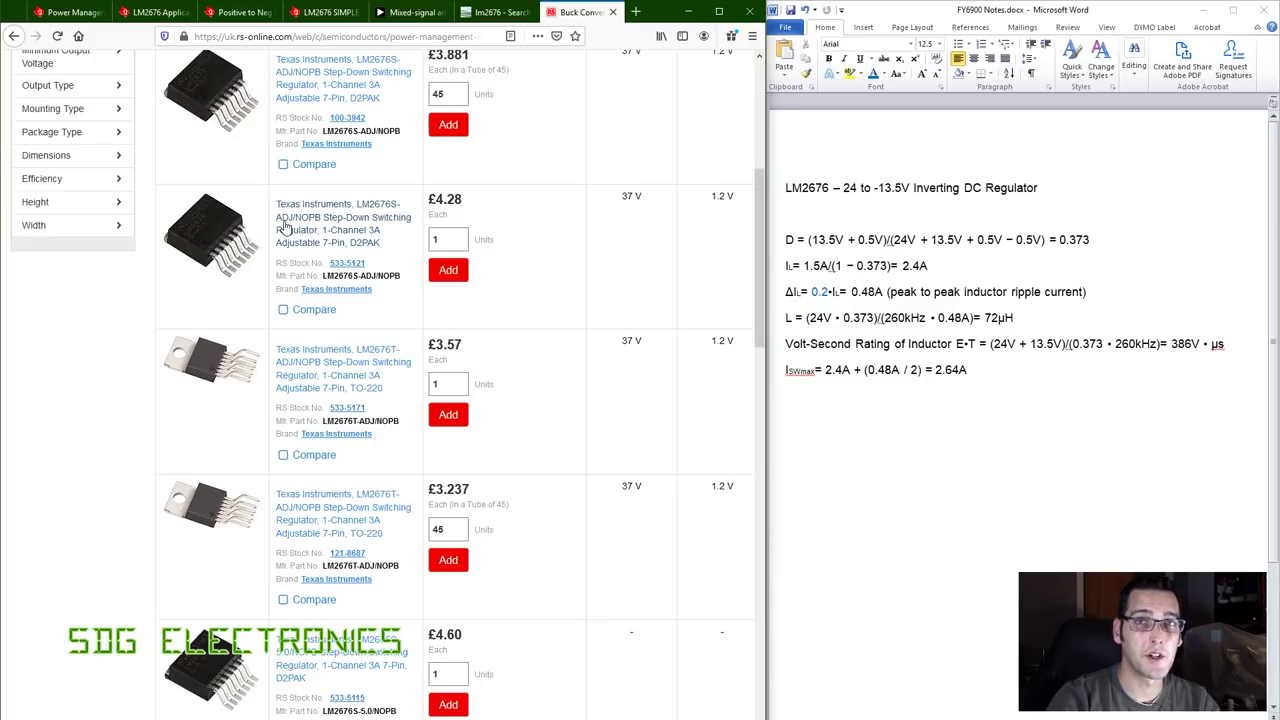
Open the LCSC results for lm2676 in a new tab and check the LM2676SX-ADJ/NOPB unit price and the LM2676S-5.0 part.
left_click(637, 12)
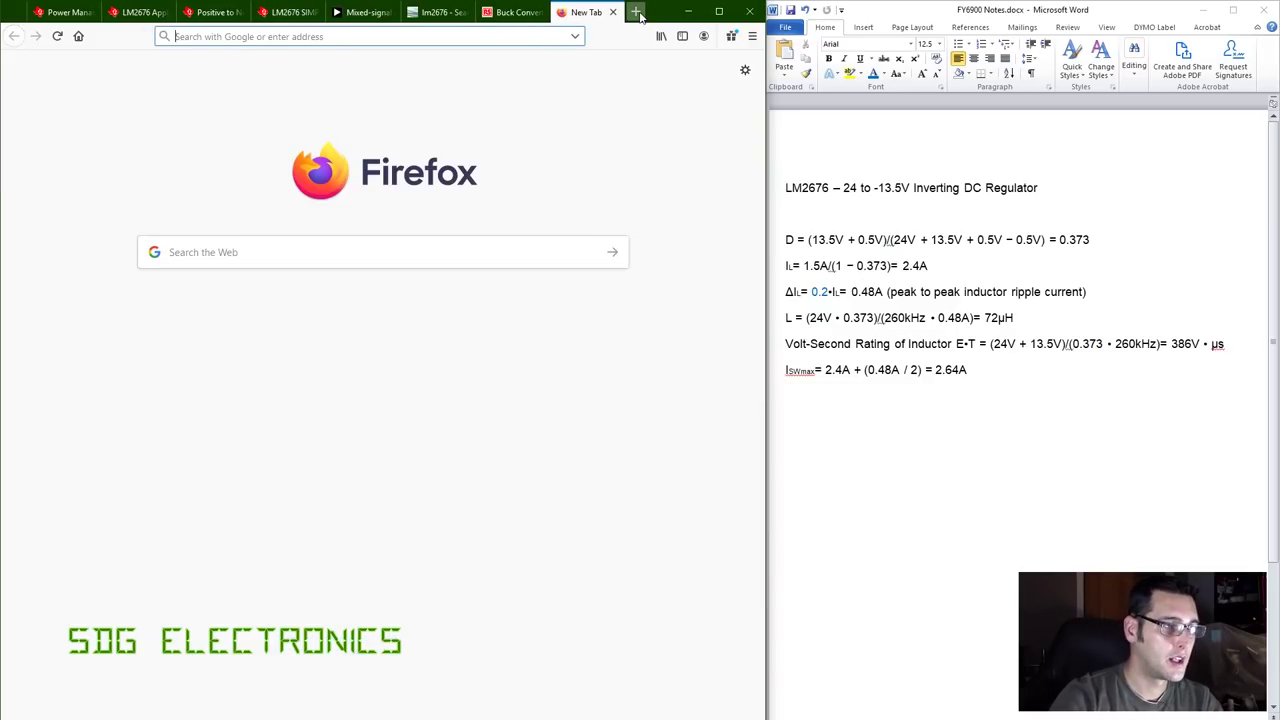
type("lcsc")
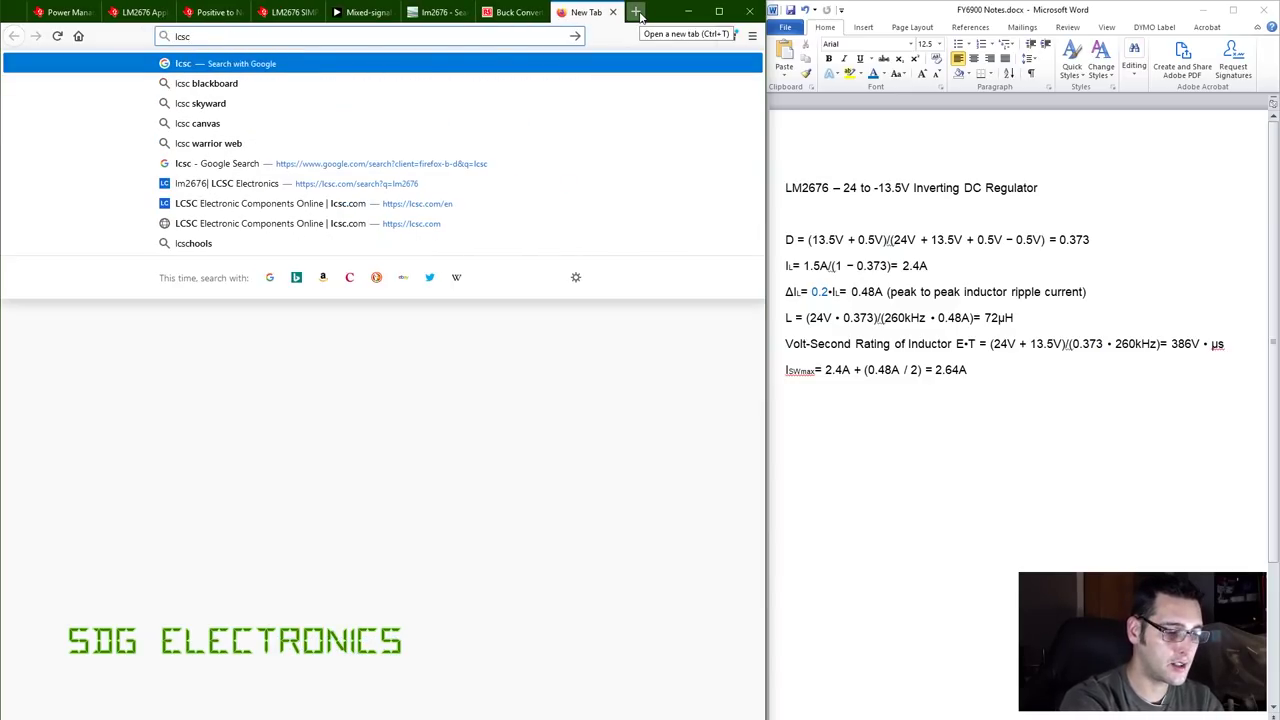
type(".com")
key("Return")
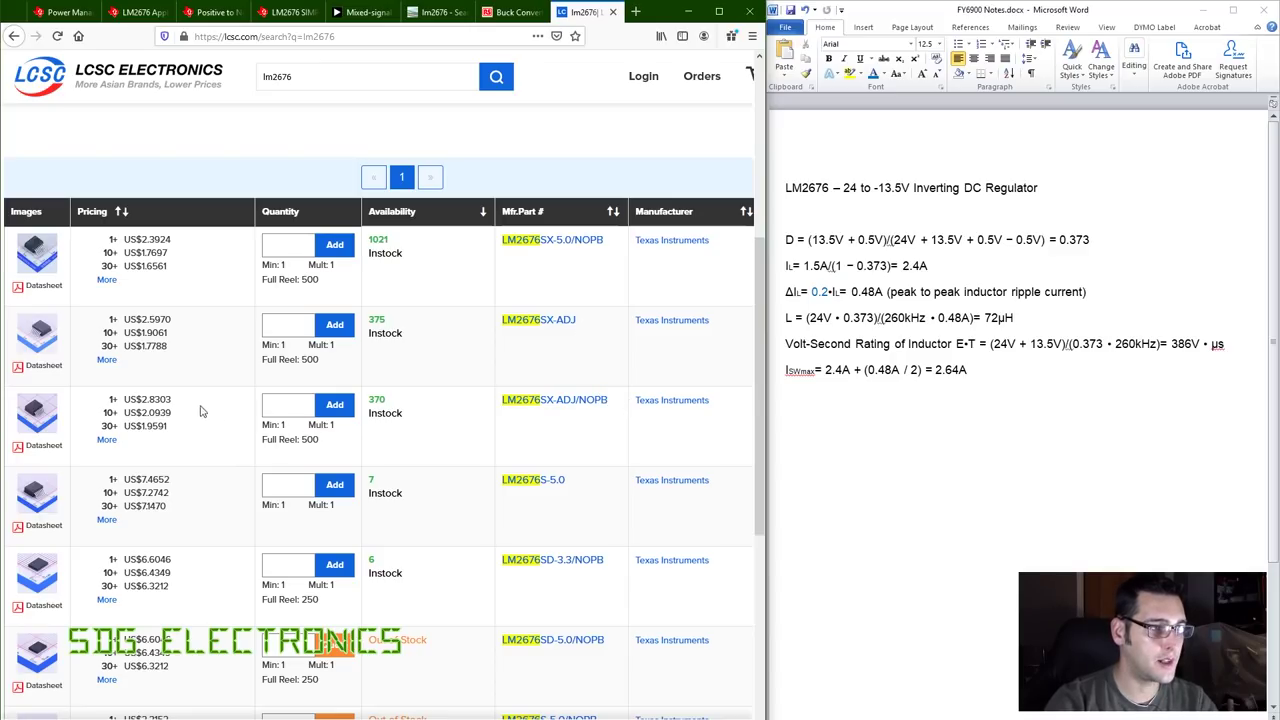
left_click_drag(172, 403, 120, 399)
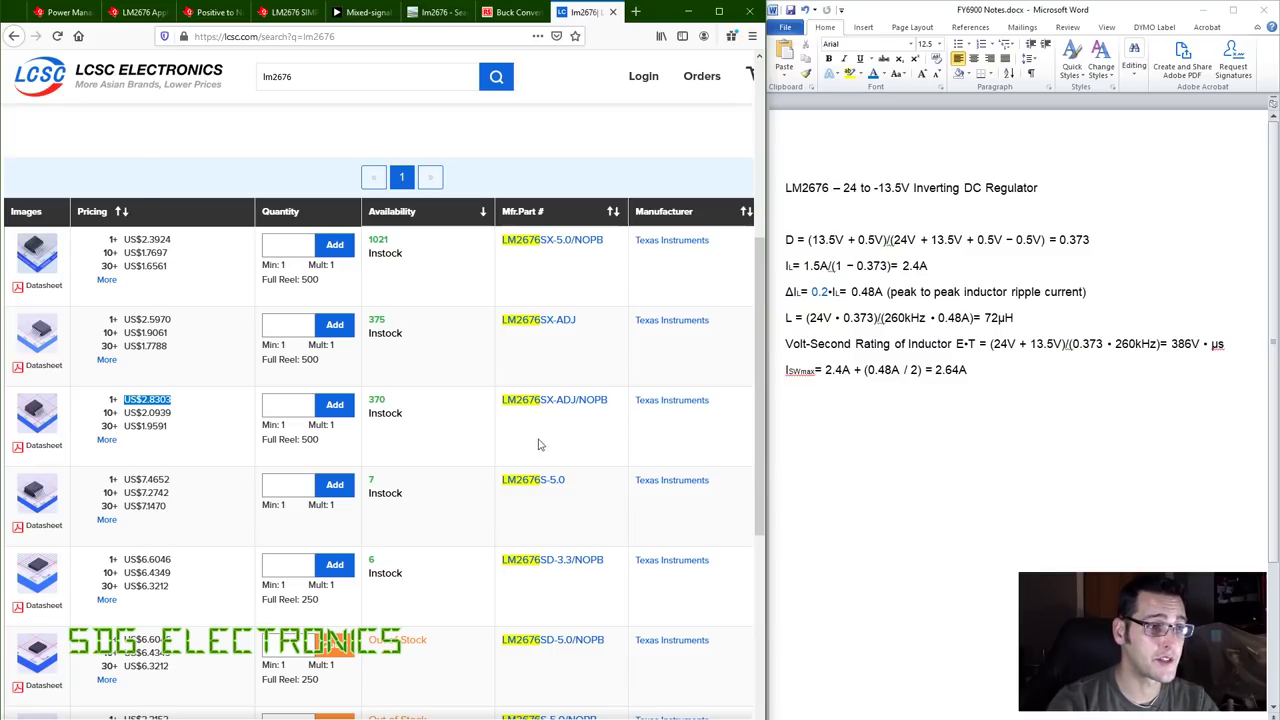
left_click_drag(568, 481, 503, 488)
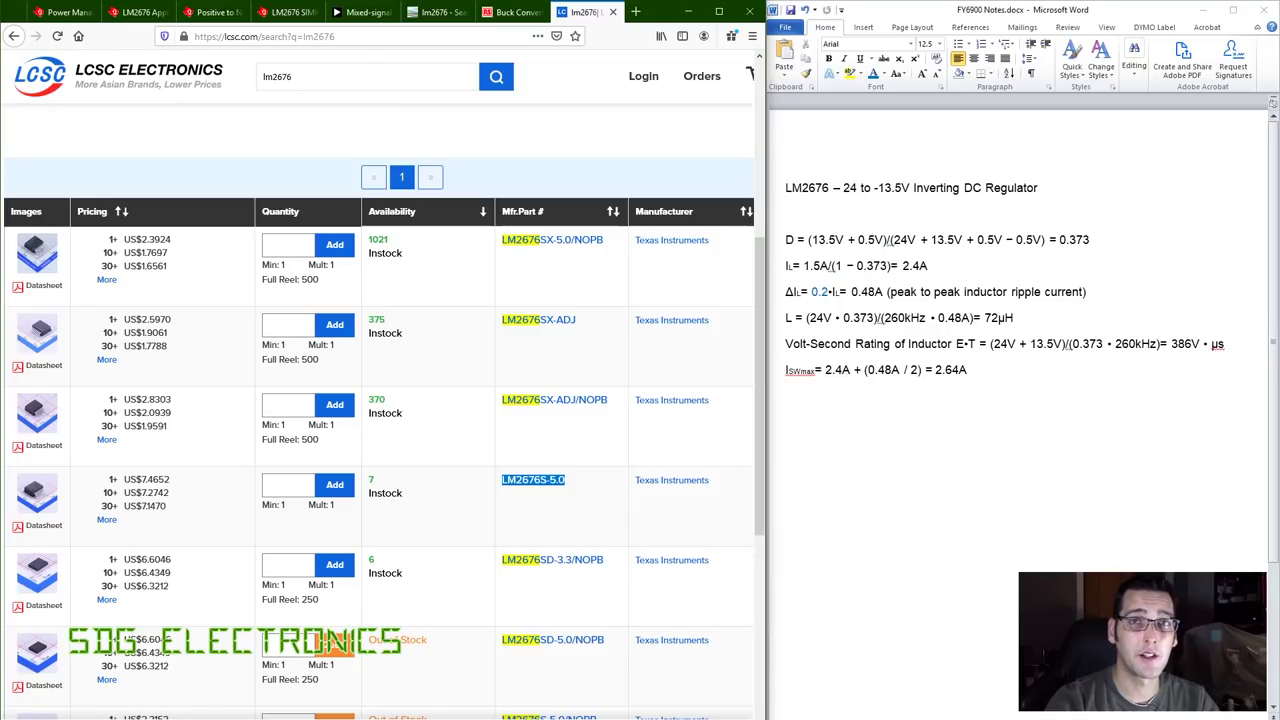
Return to TI Power Quick Search and search for regulators with a 5 V output at 1 A, keeping the 24 V input.
left_click(62, 12)
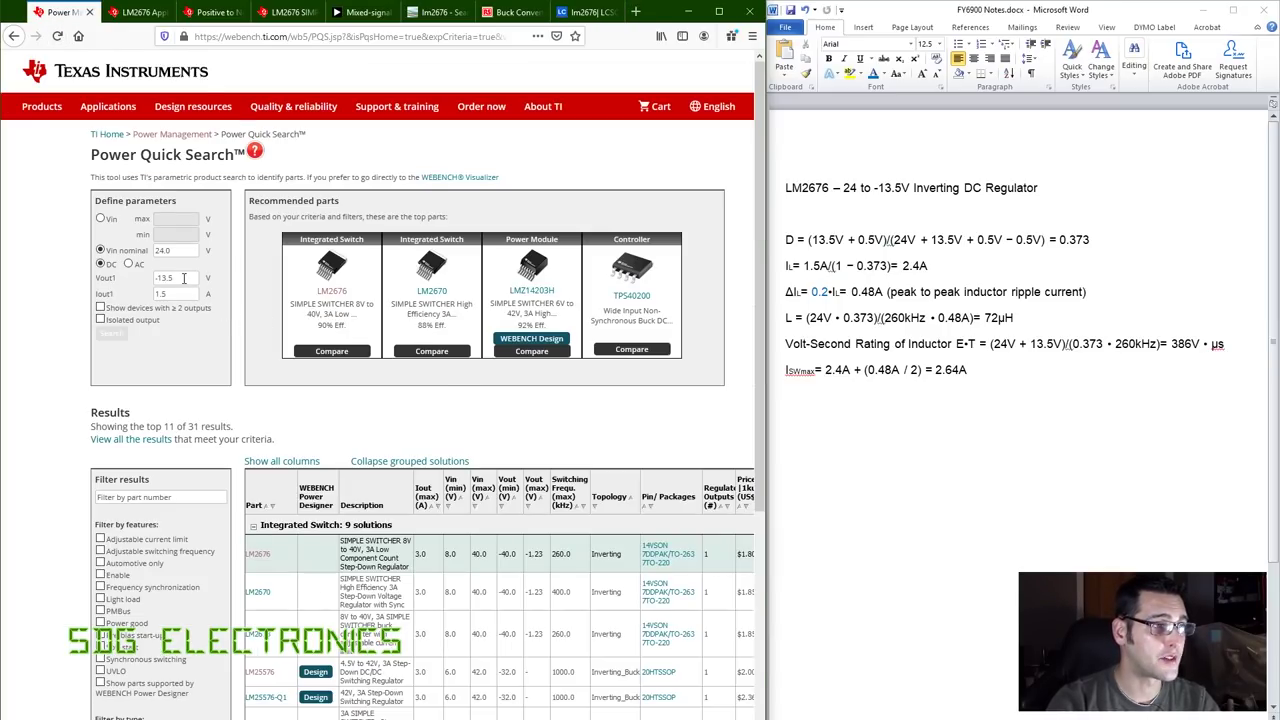
left_click_drag(184, 278, 154, 279)
type("5")
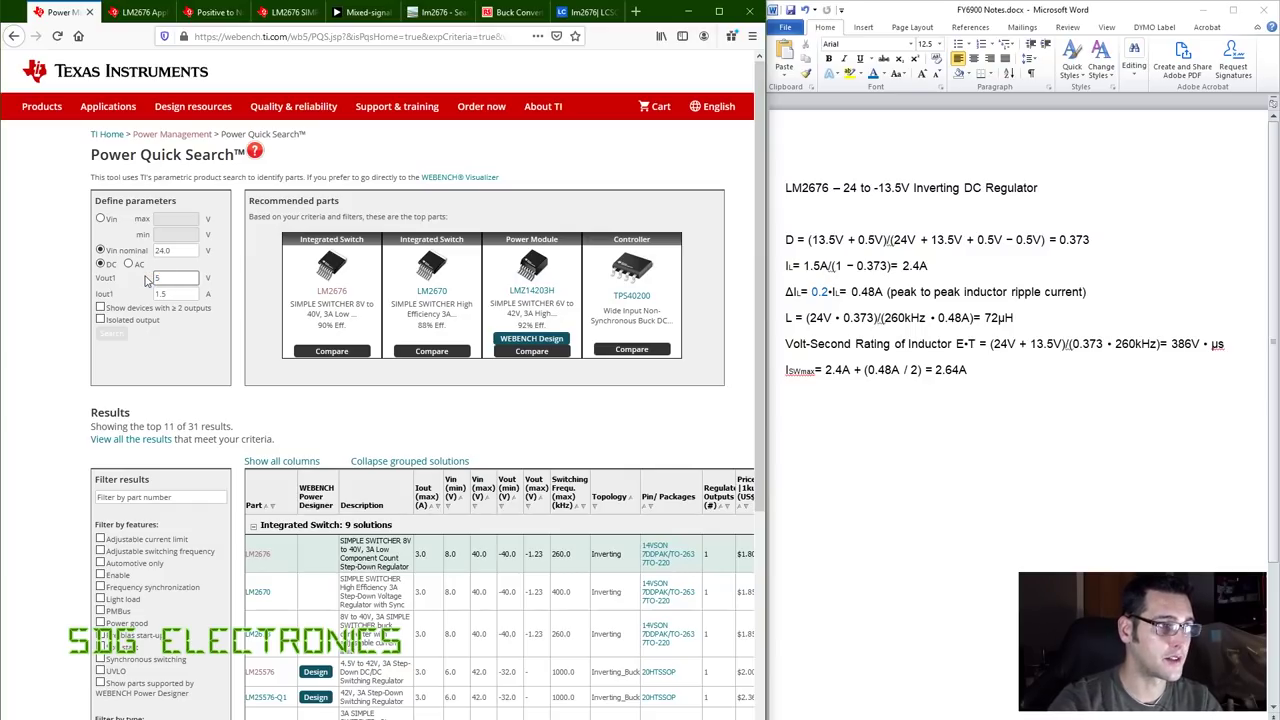
left_click_drag(180, 294, 139, 295)
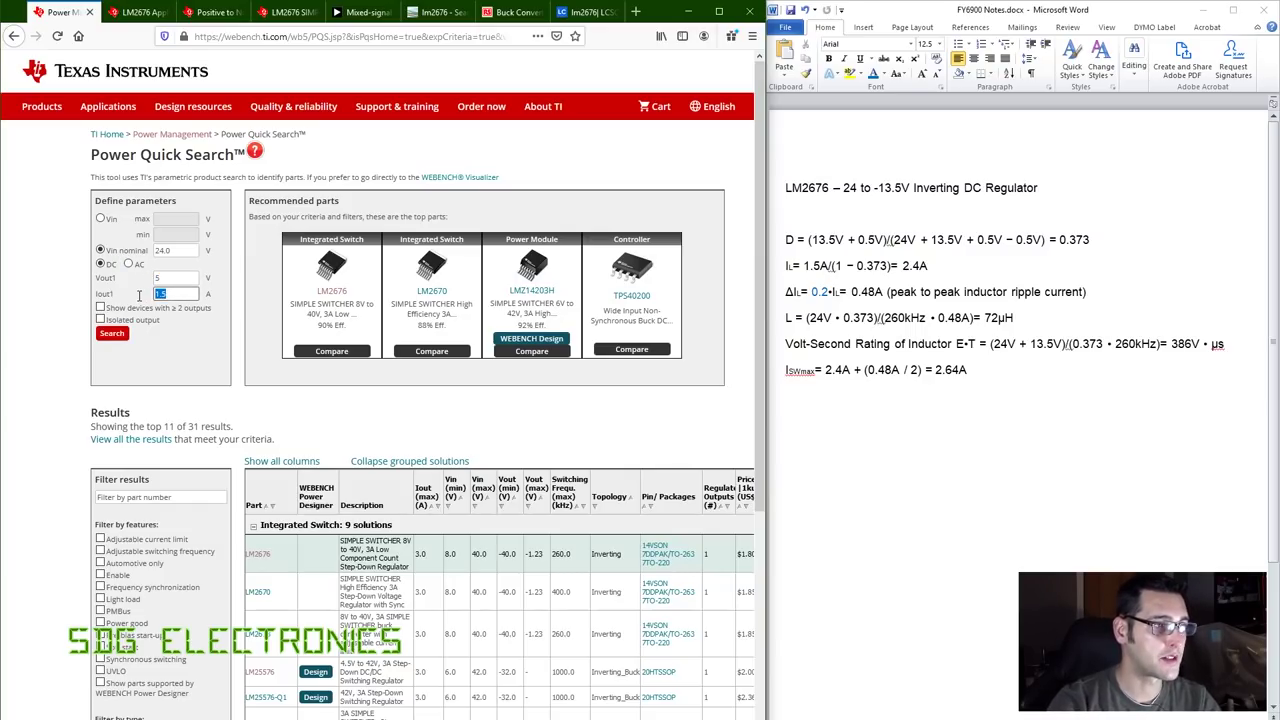
type("1")
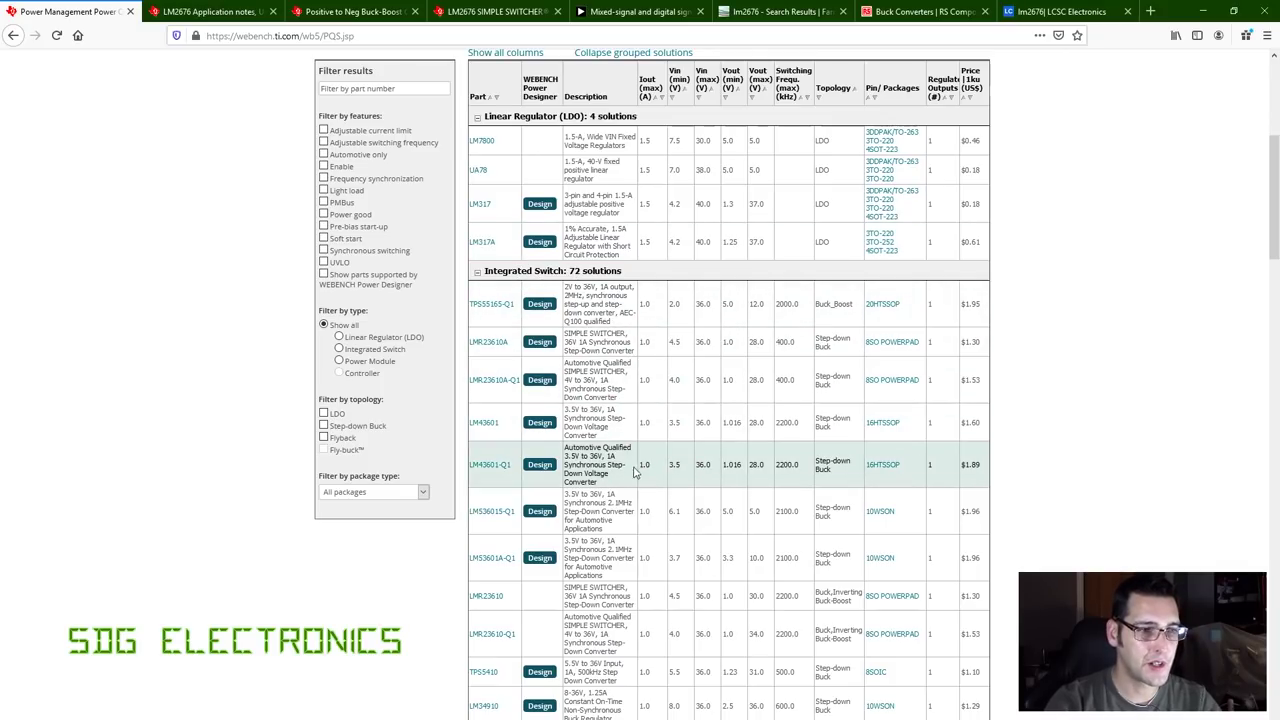
Find the TPS5410 among the integrated switch solutions, then open its product page and datasheet.
scroll(965, 495, "down", 1)
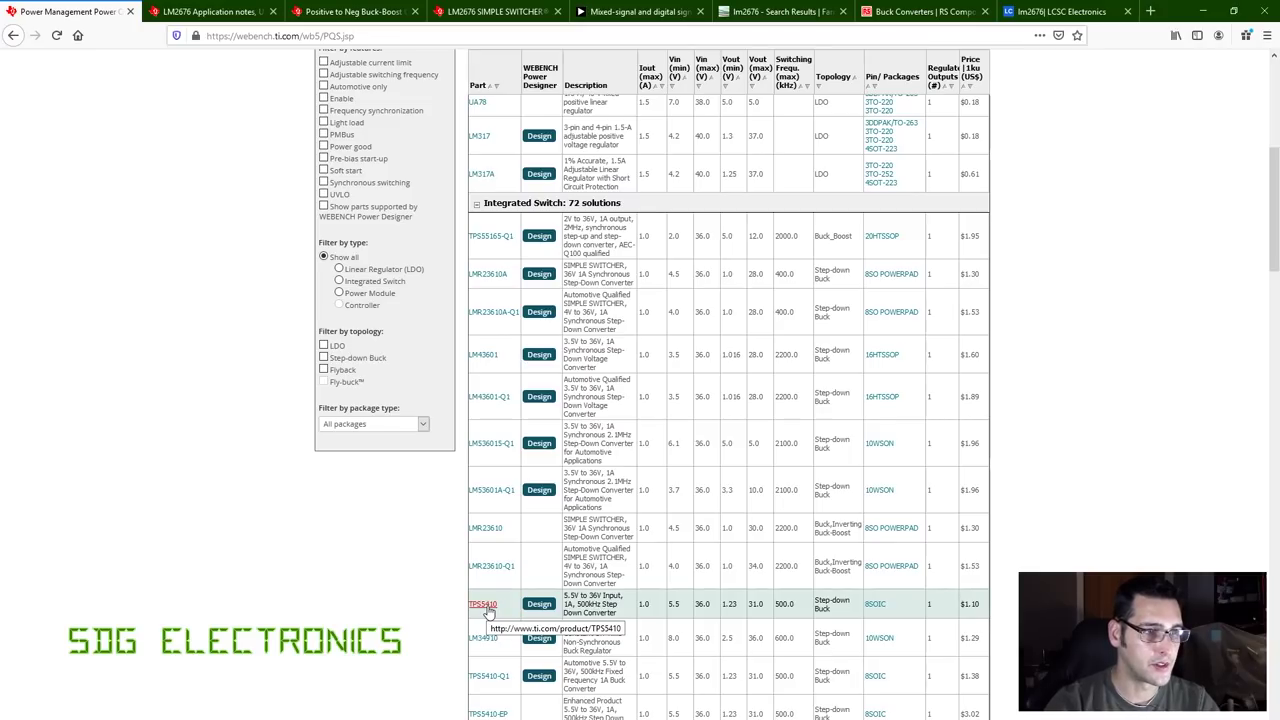
scroll(484, 606, "down", 3)
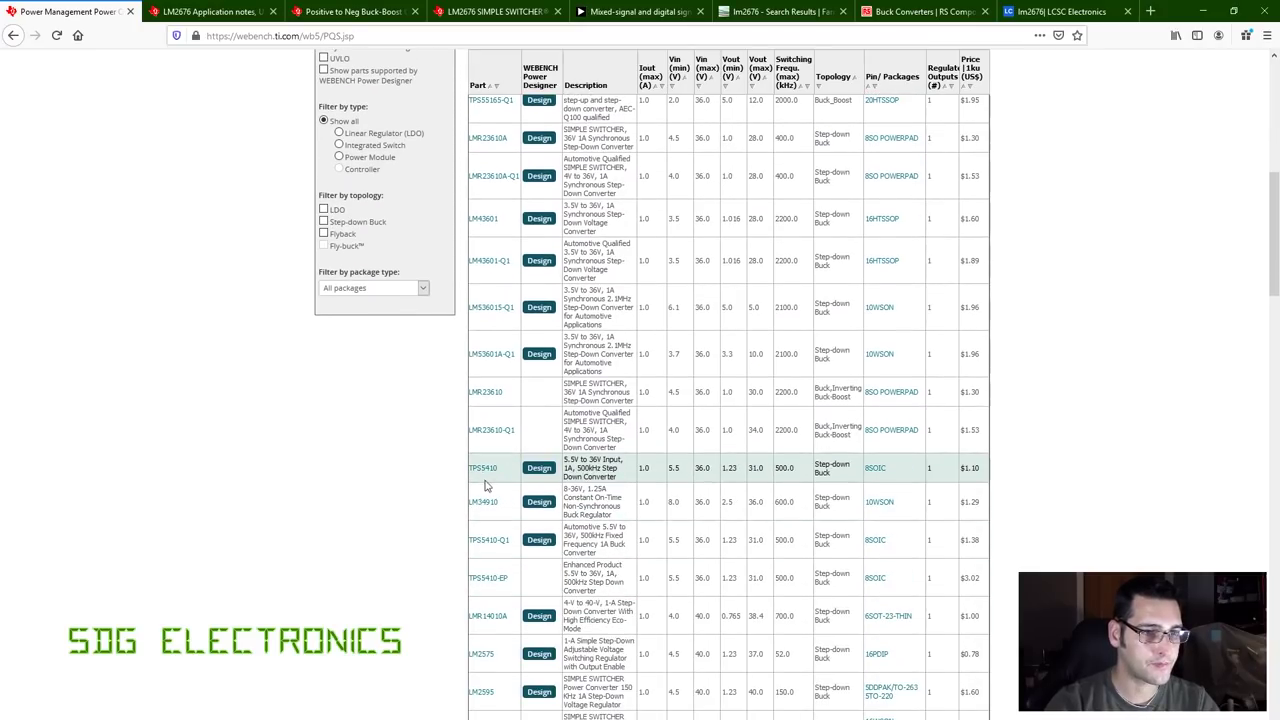
left_click(484, 470)
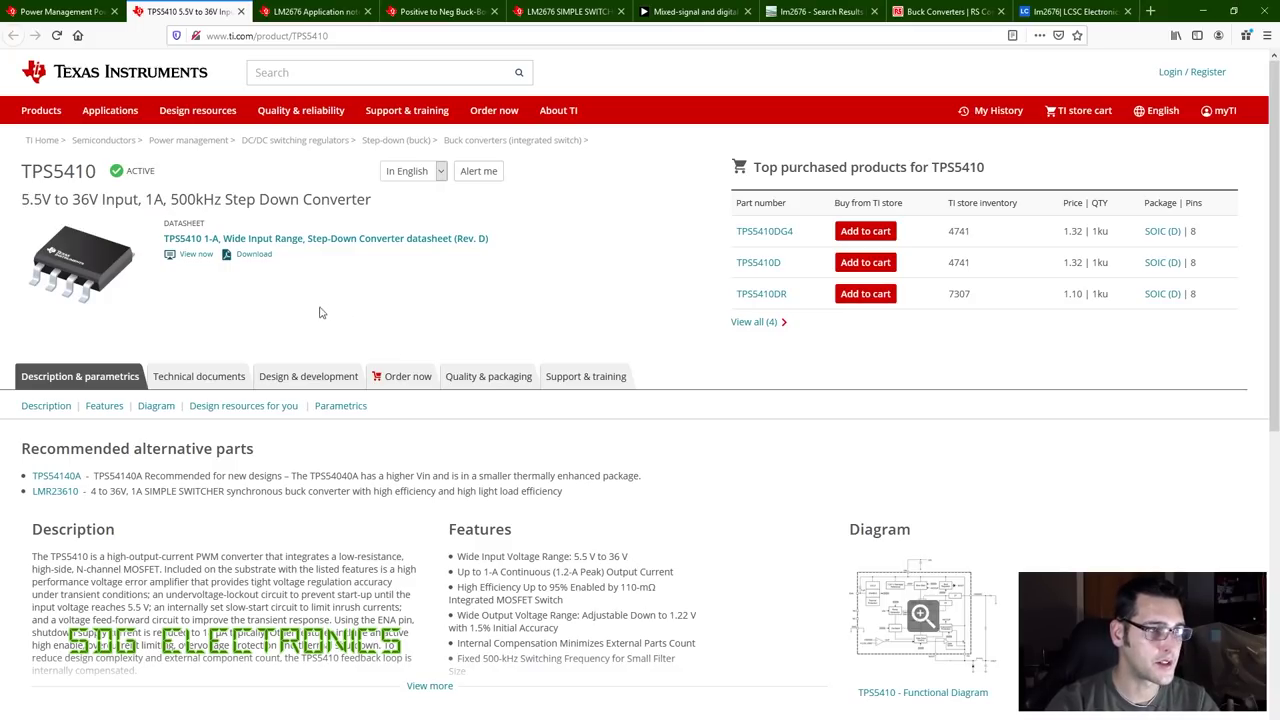
left_click(310, 243)
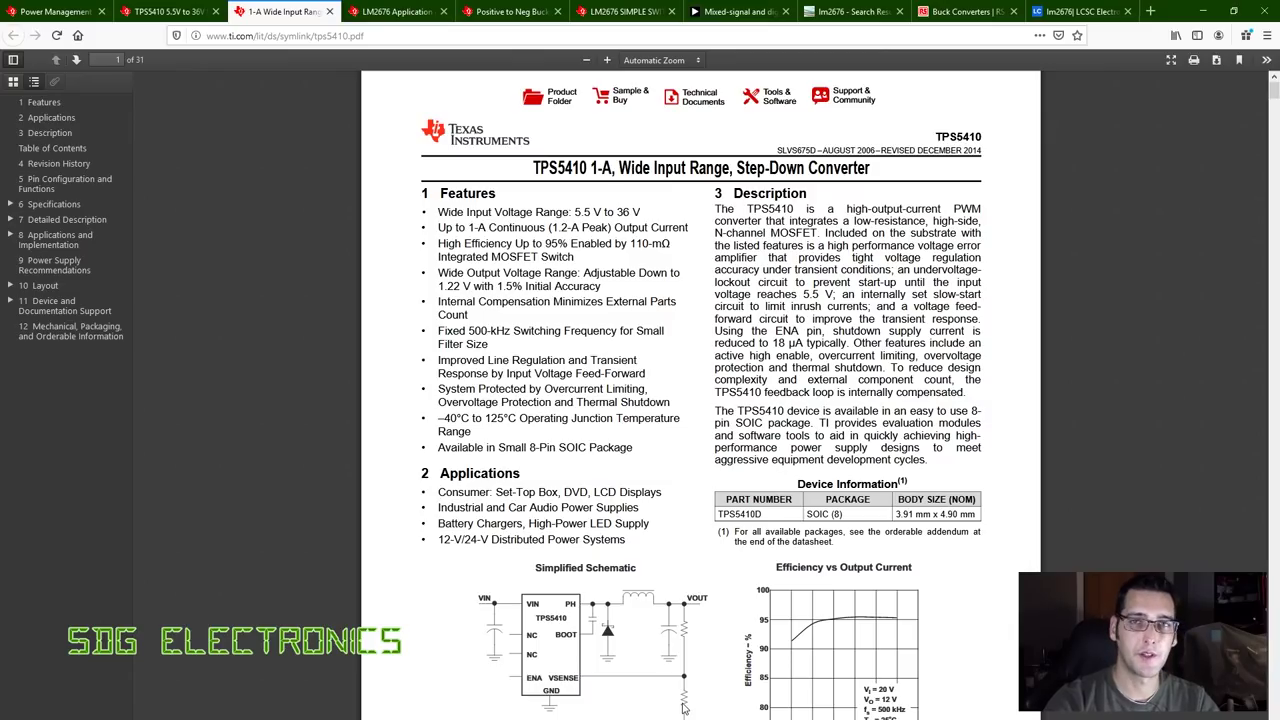
Examine the TPS5410 datasheet's simplified schematic, pin functions and absolute maximum ratings.
scroll(725, 649, "down", 10)
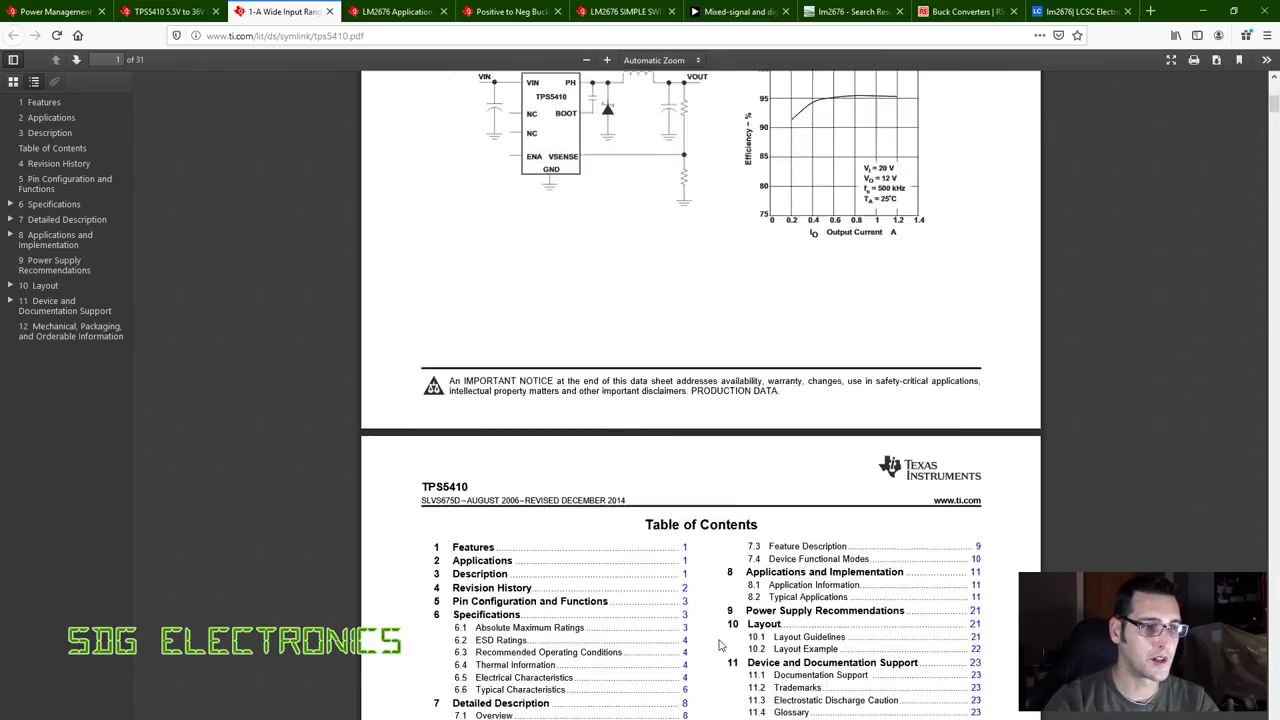
scroll(719, 648, "down", 10)
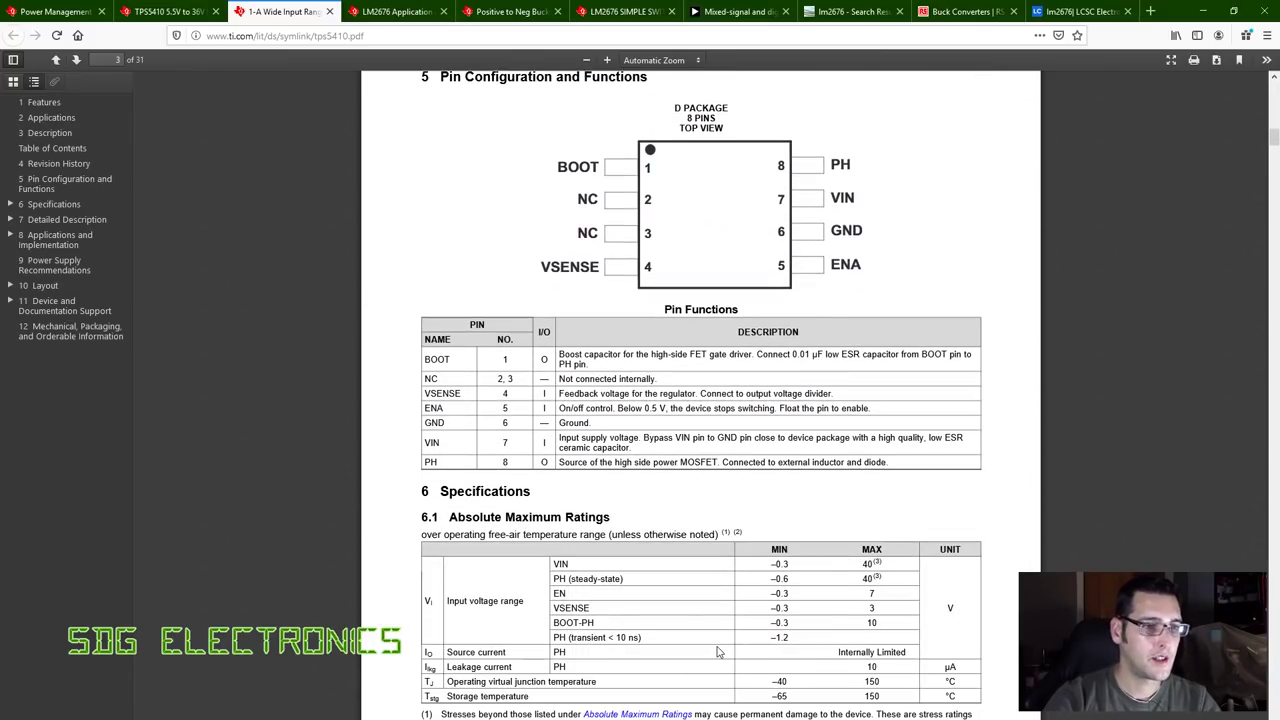
scroll(708, 649, "down", 8)
scroll(645, 620, "up", 5)
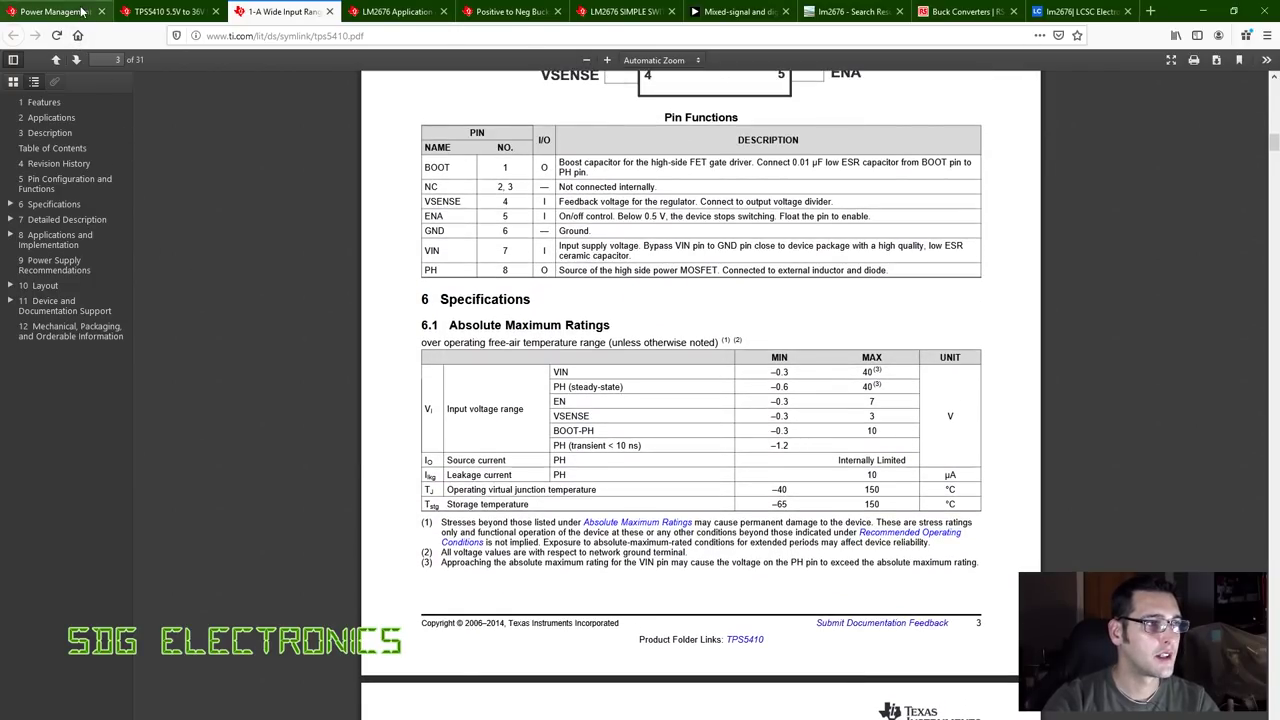
Go back to the LCSC lm2676 results and check the adjustable LM2676SX-ADJ entry.
left_click(1080, 11)
scroll(835, 318, "up", 1)
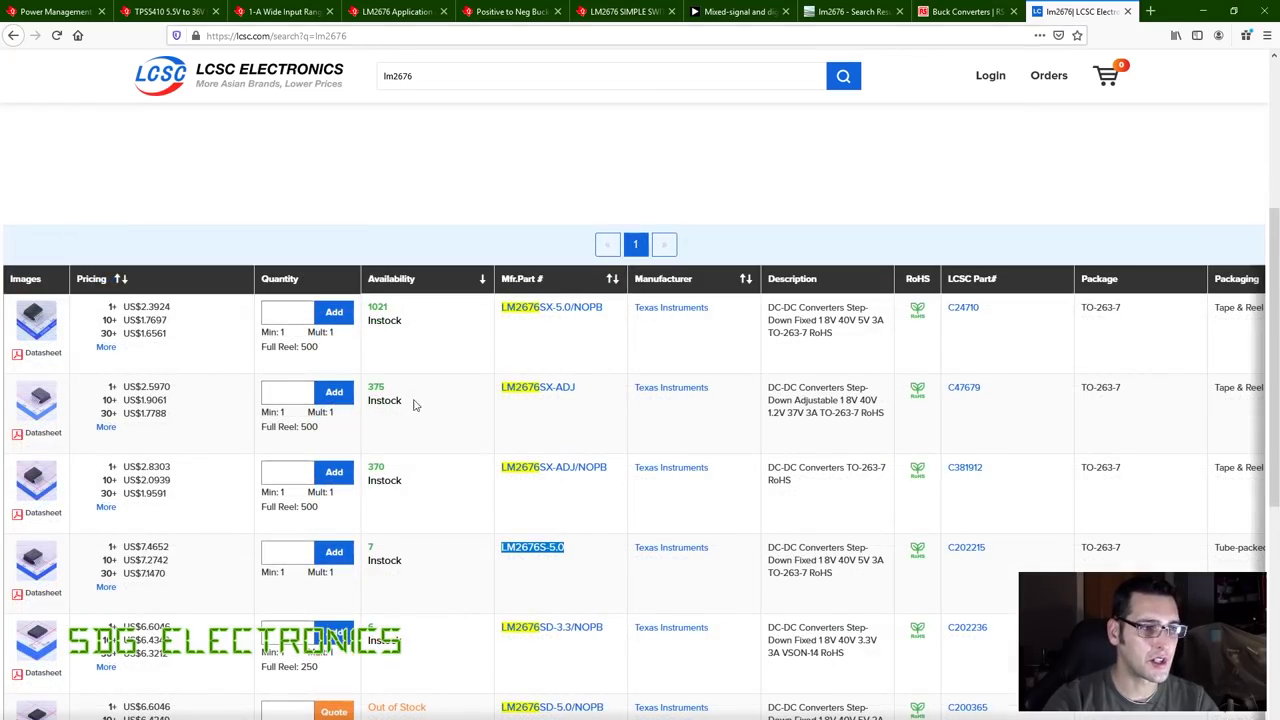
left_click(452, 411)
left_click_drag(590, 391, 533, 403)
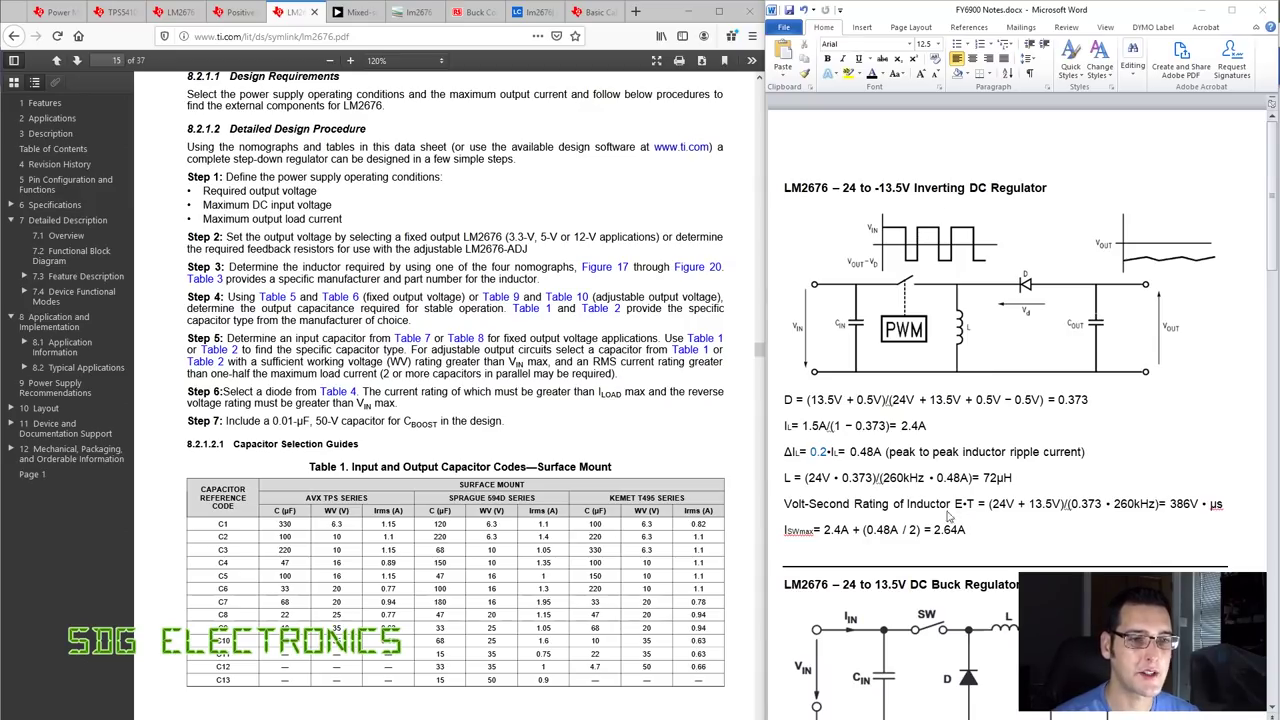
Review the Word calculations for the 24 V to 13.5 V and 24 V to 5 V buck regulators, including duty cycle, inductor charts and switch current.
scroll(990, 420, "down", 8)
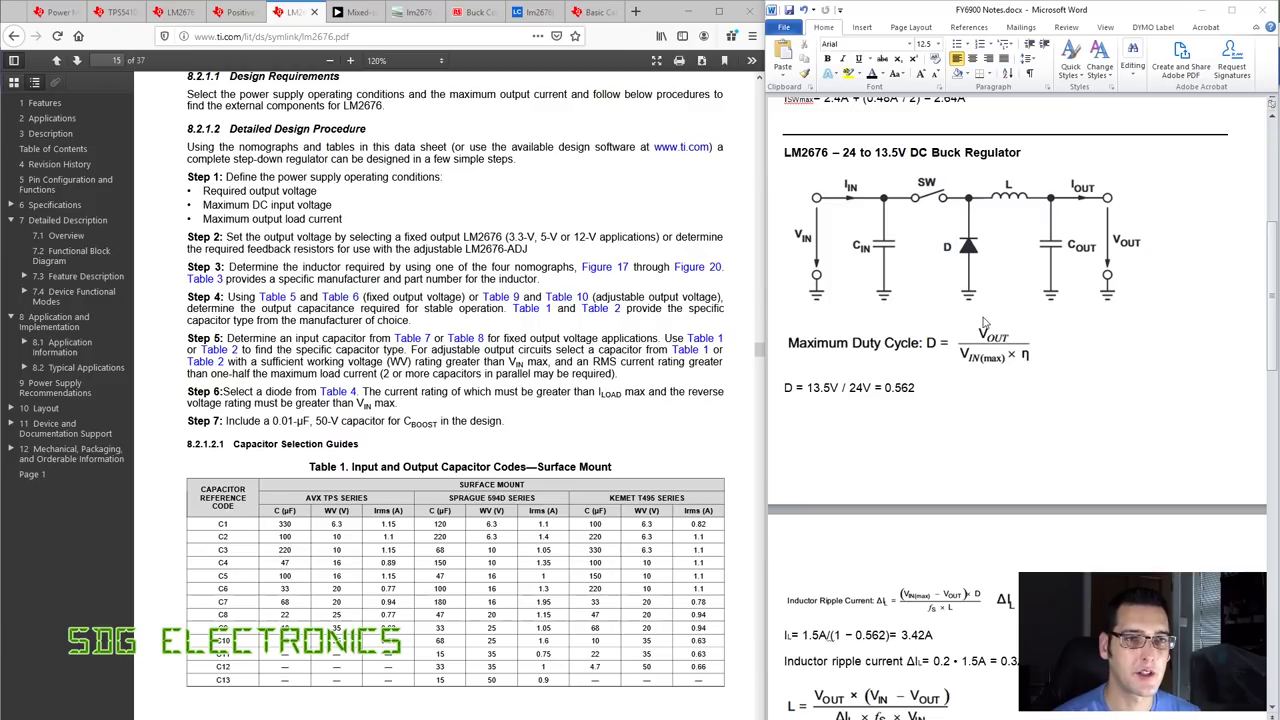
scroll(940, 392, "down", 1)
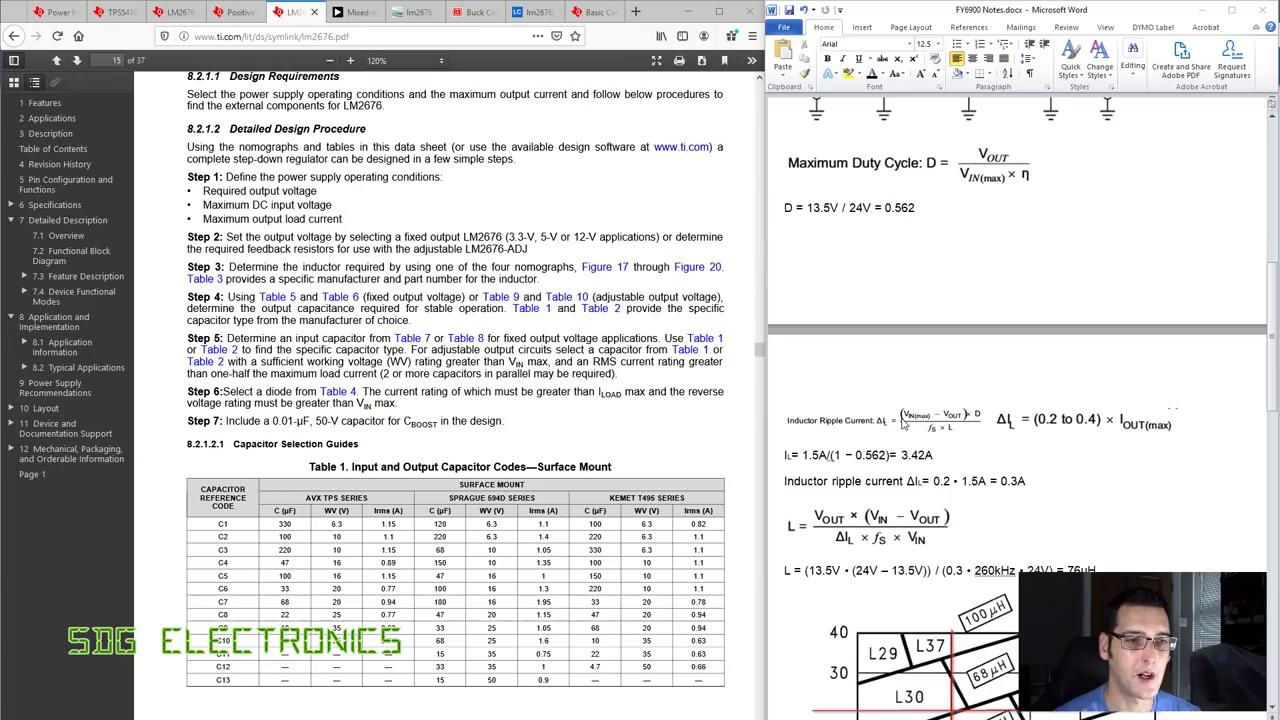
scroll(903, 425, "down", 3)
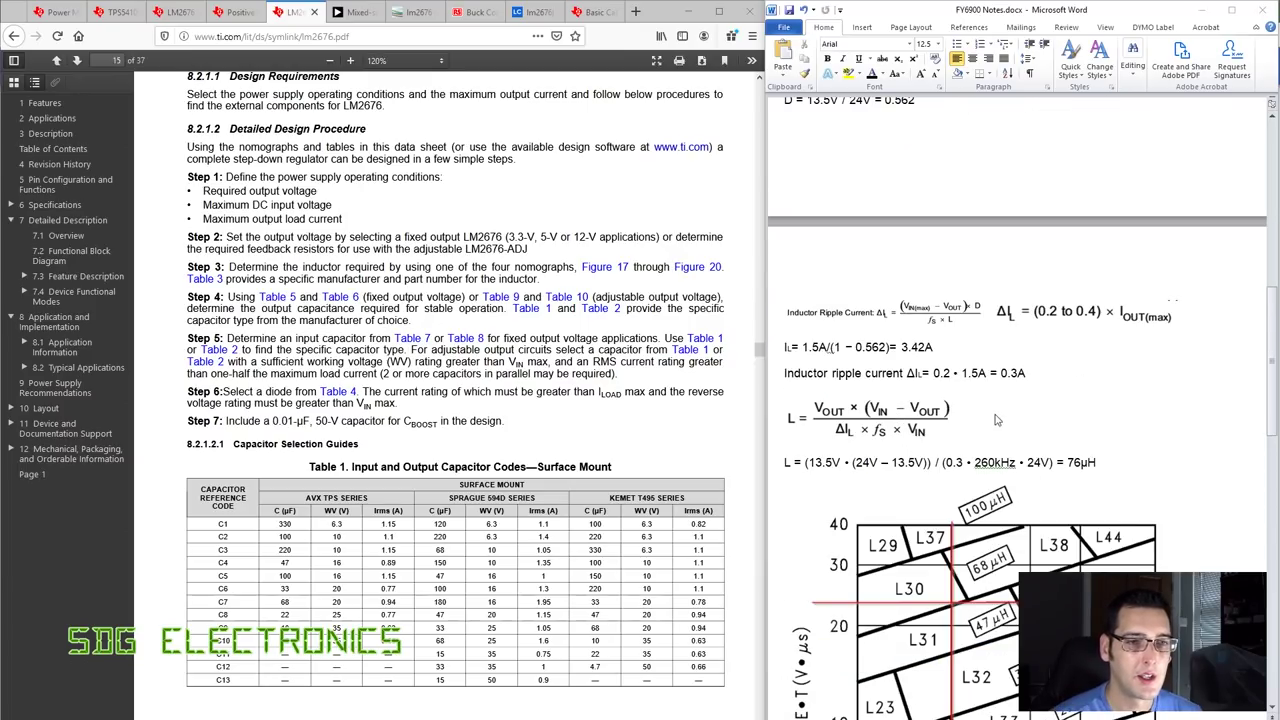
scroll(987, 444, "down", 2)
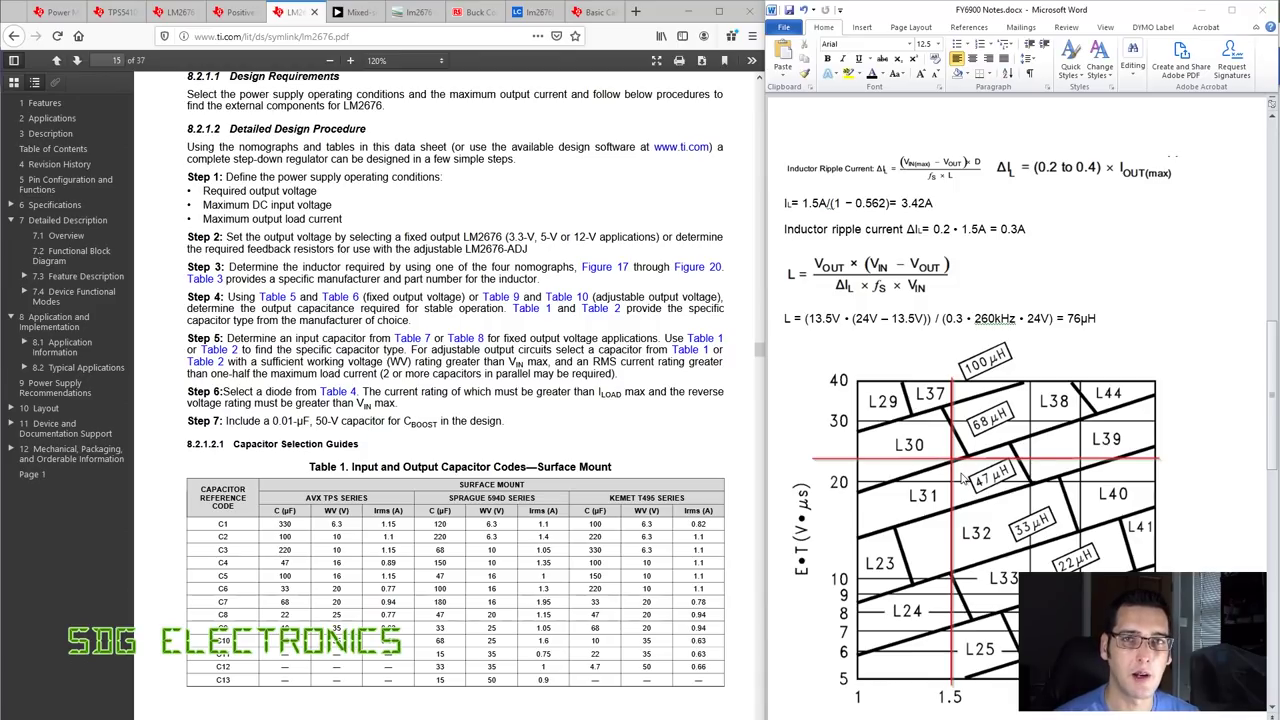
scroll(947, 437, "down", 10)
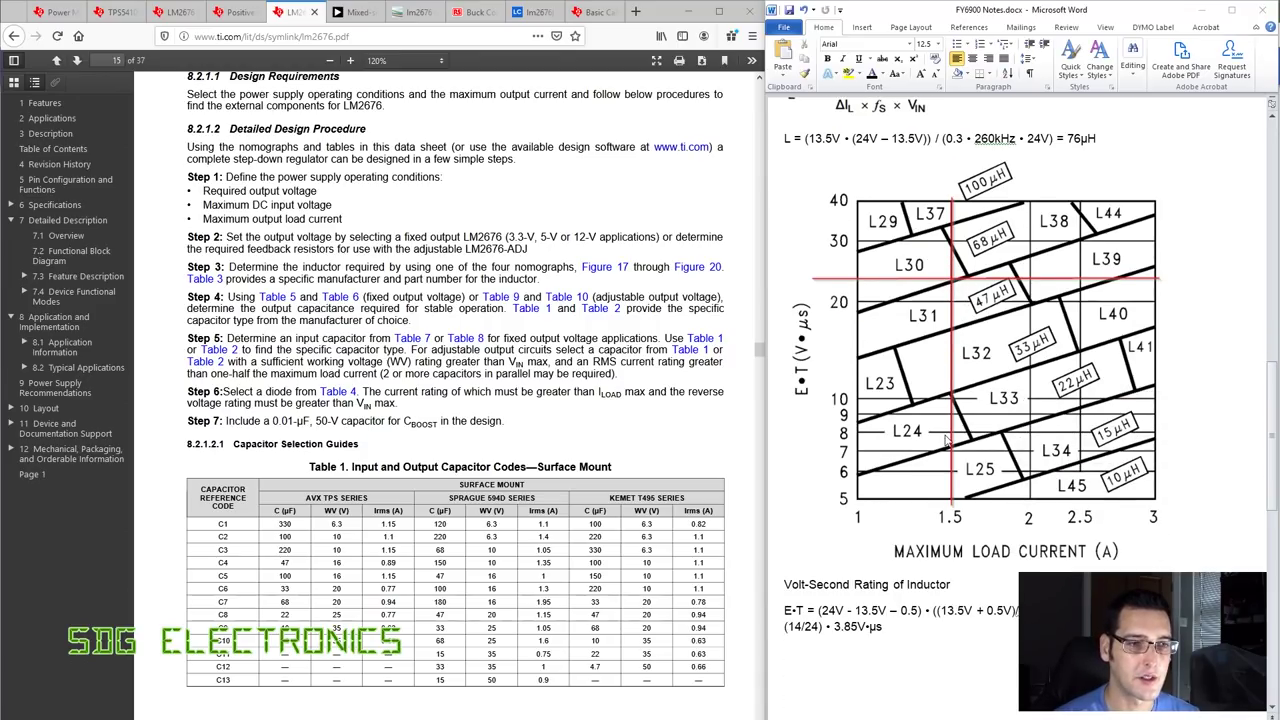
scroll(940, 458, "down", 2)
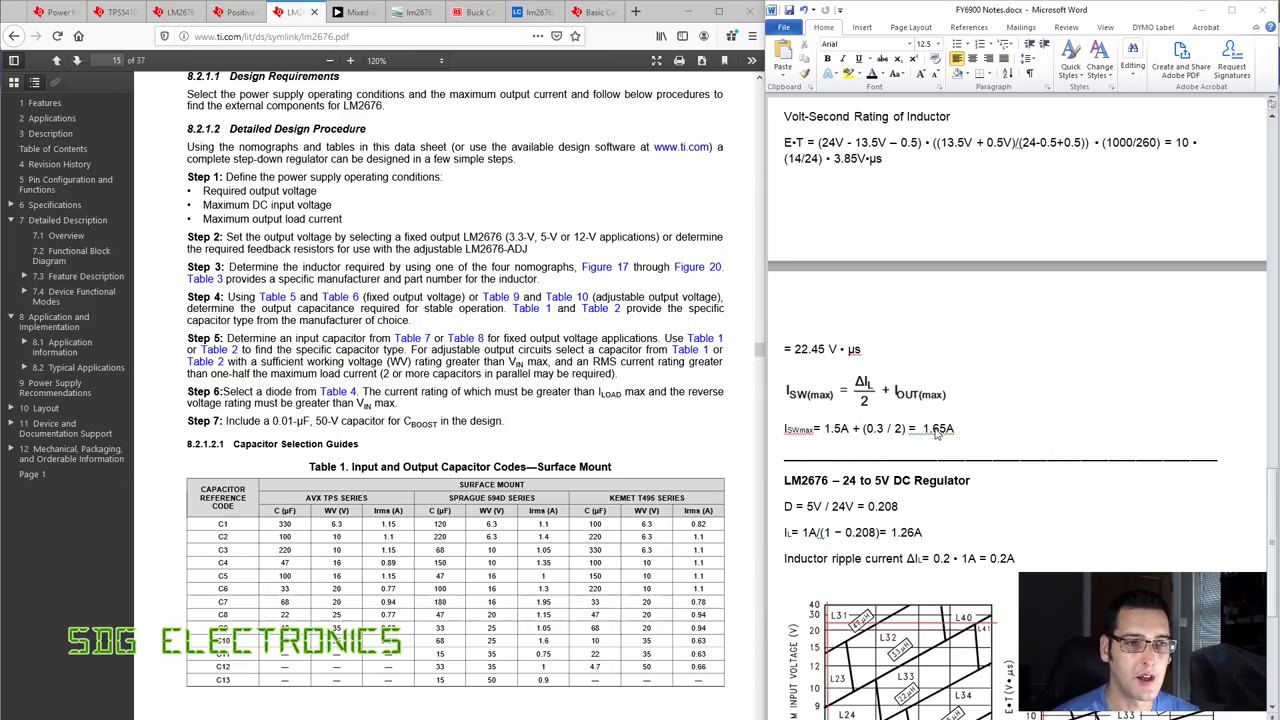
scroll(1008, 428, "down", 5)
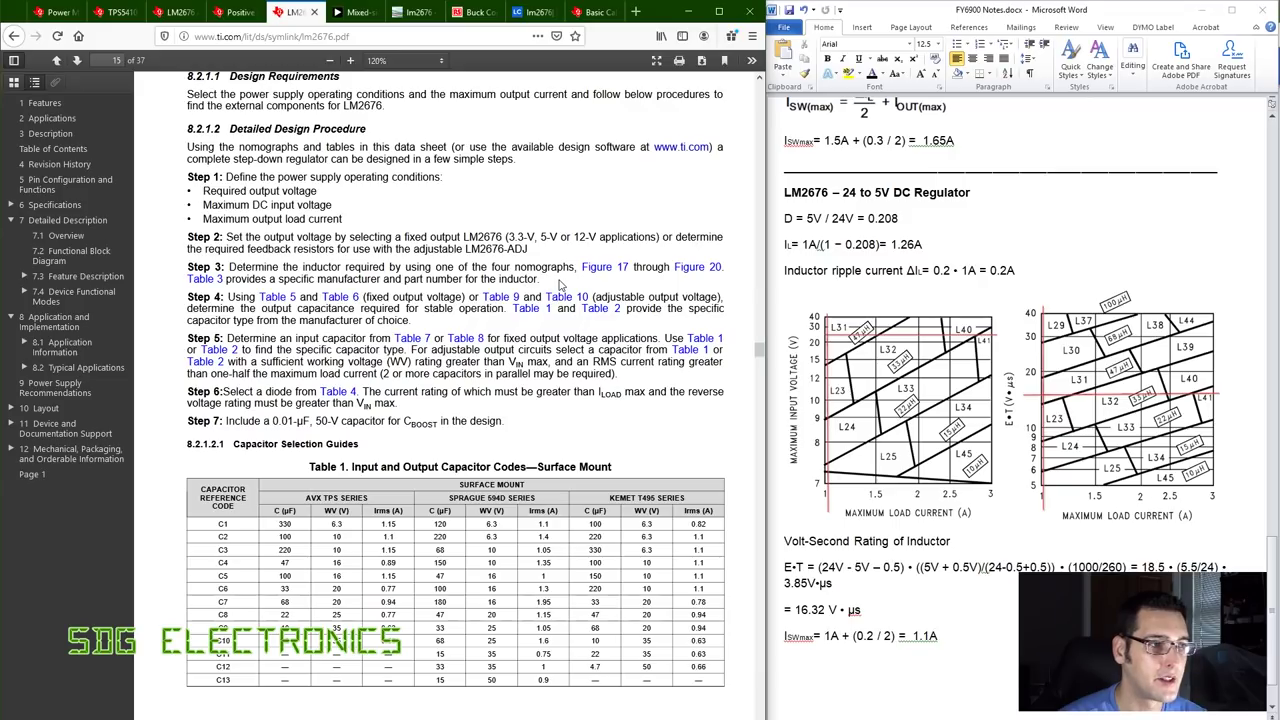
Follow the LM2676 datasheet's Step 4 reference to Table 5, the surface-mount output capacitors for fixed output voltages.
scroll(561, 285, "up", 2)
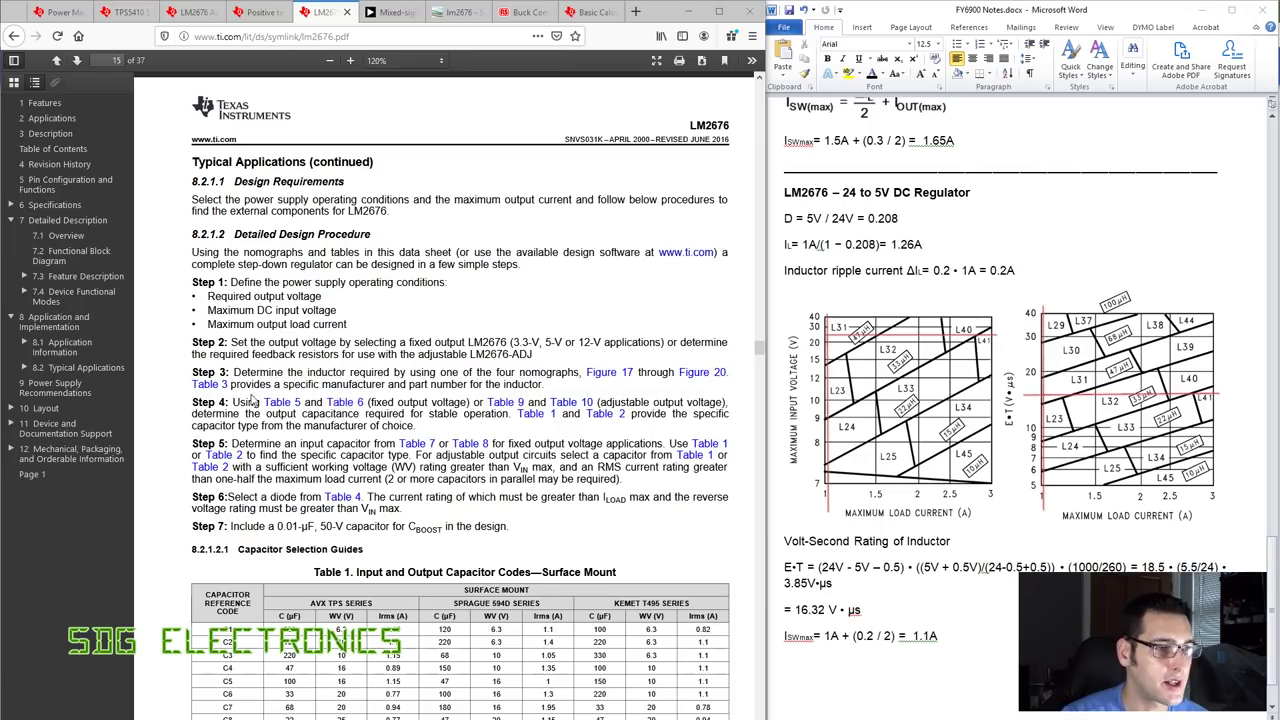
left_click(283, 402)
scroll(514, 398, "up", 1)
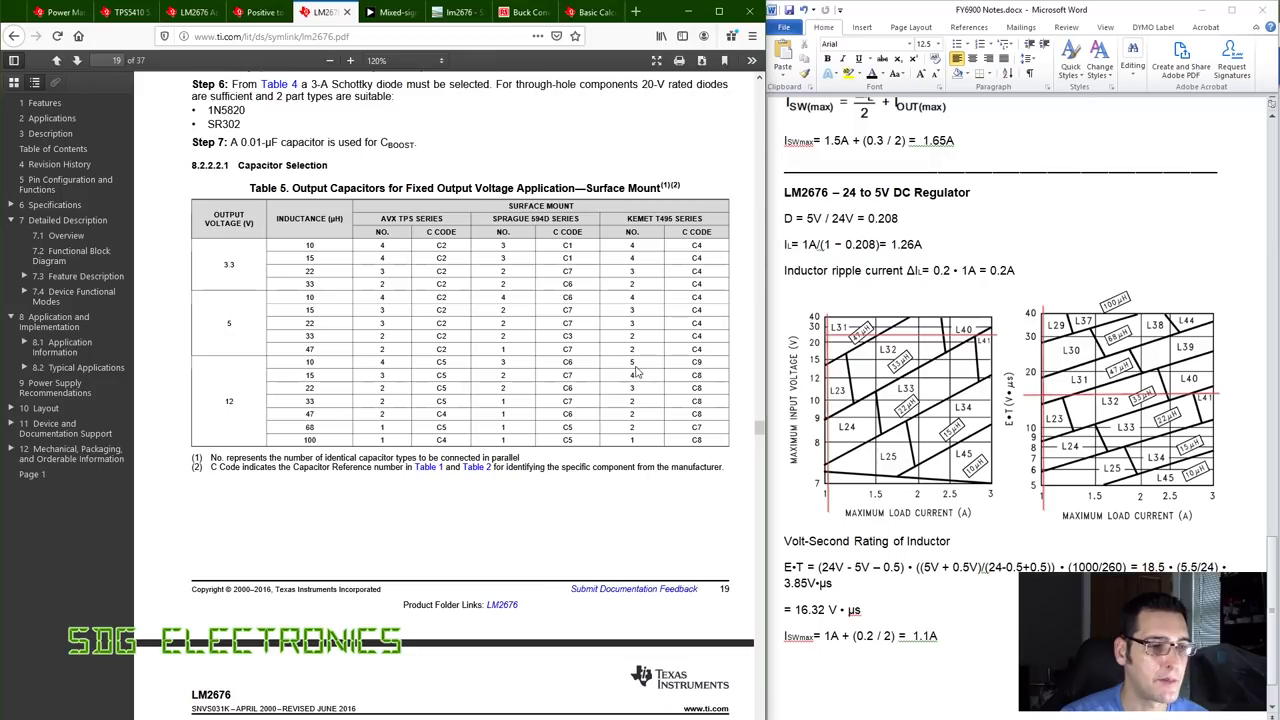
Check Table 5's surface-mount output capacitors and follow its C code reference to the capacitor codes in Table 1.
scroll(636, 372, "down", 3)
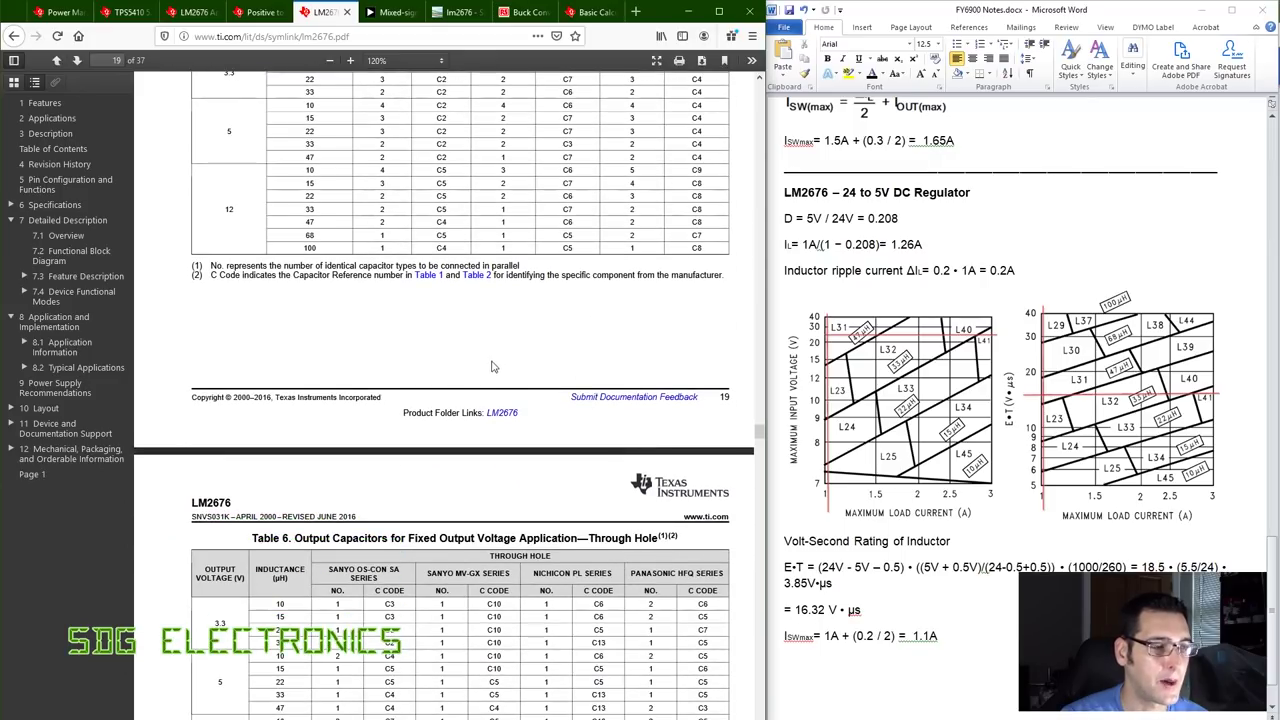
scroll(491, 367, "up", 3)
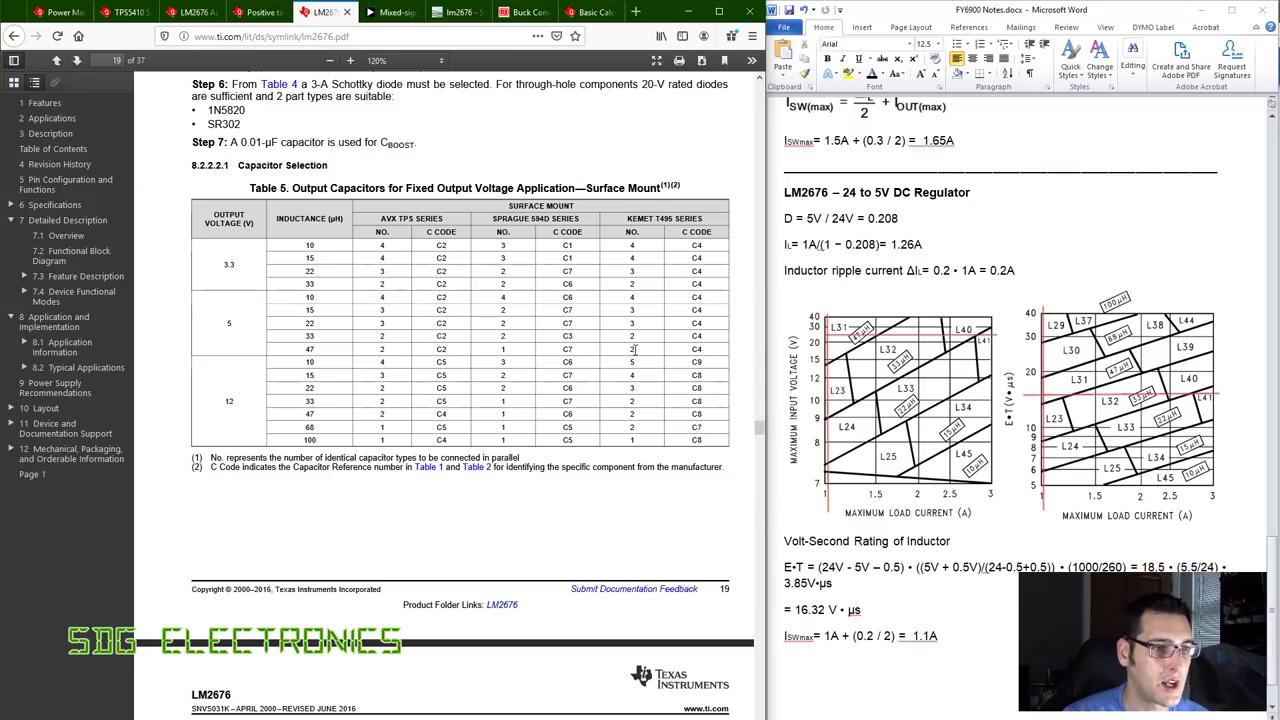
left_click(434, 473)
scroll(490, 390, "up", 5)
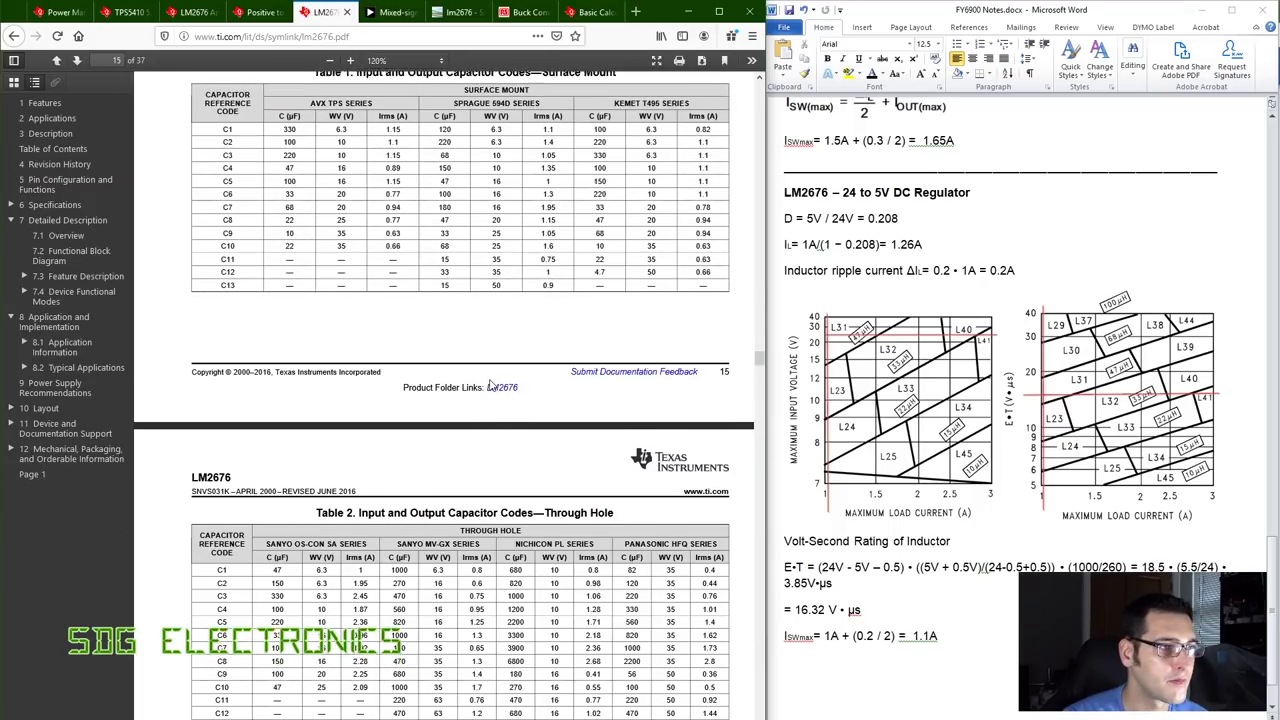
scroll(490, 390, "up", 1)
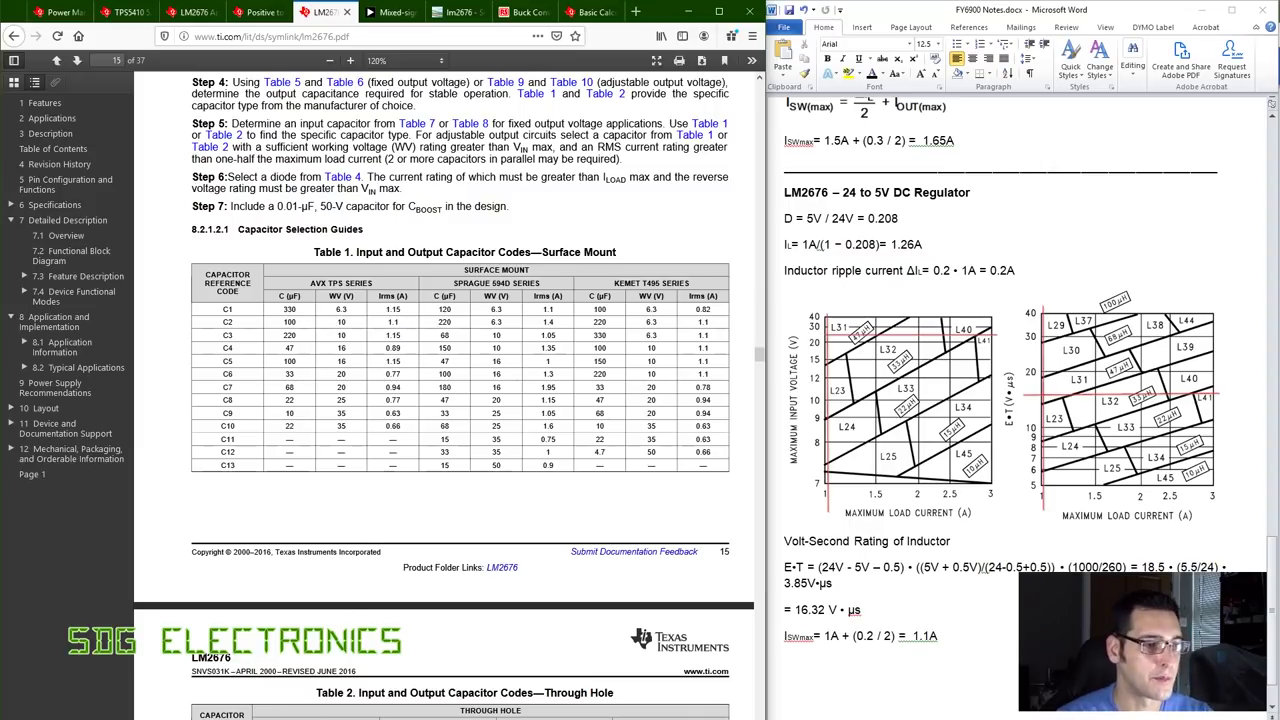
Switch to the LCSC website in the other browser window and search it for "avx tps 100uf 10v".
left_click(569, 700)
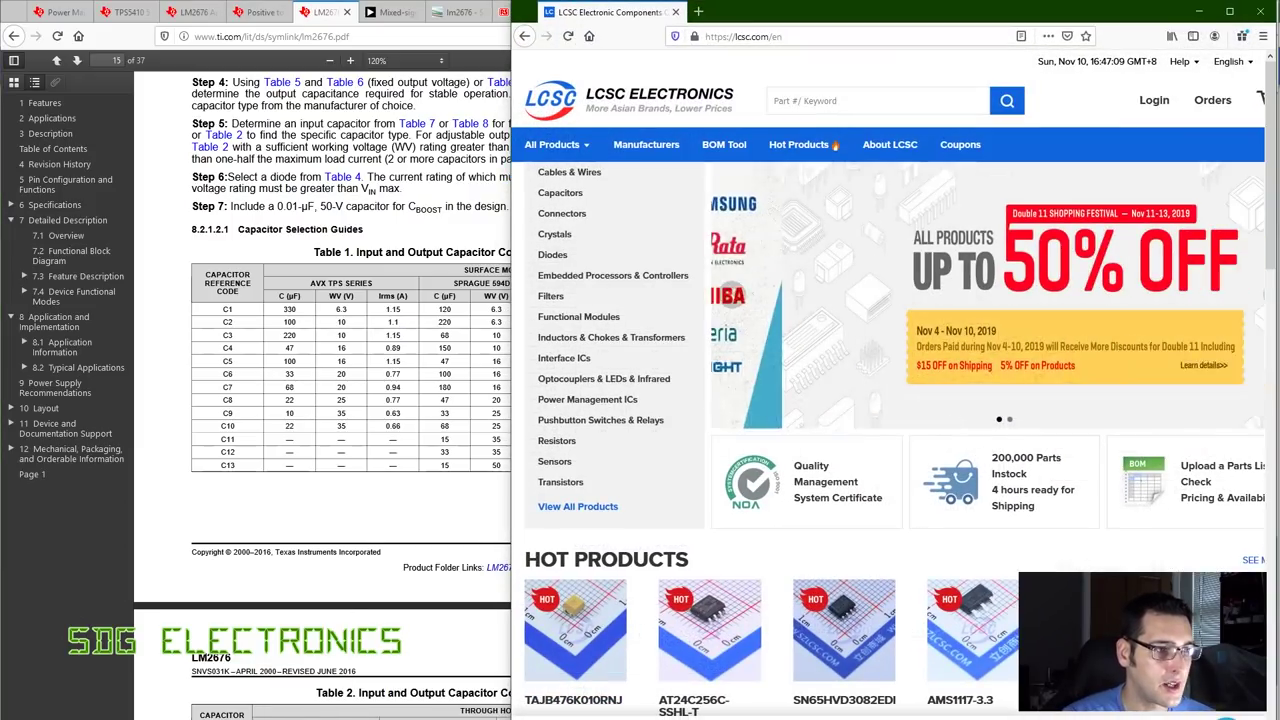
left_click(848, 106)
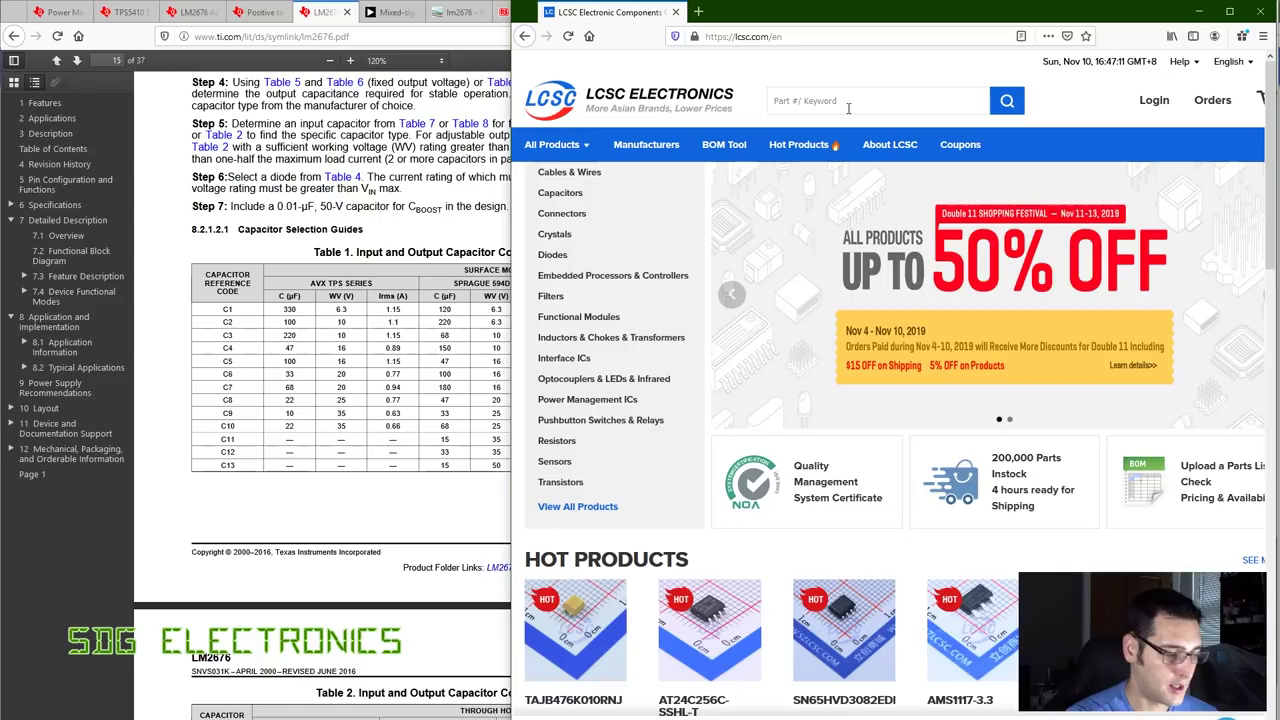
type("avx")
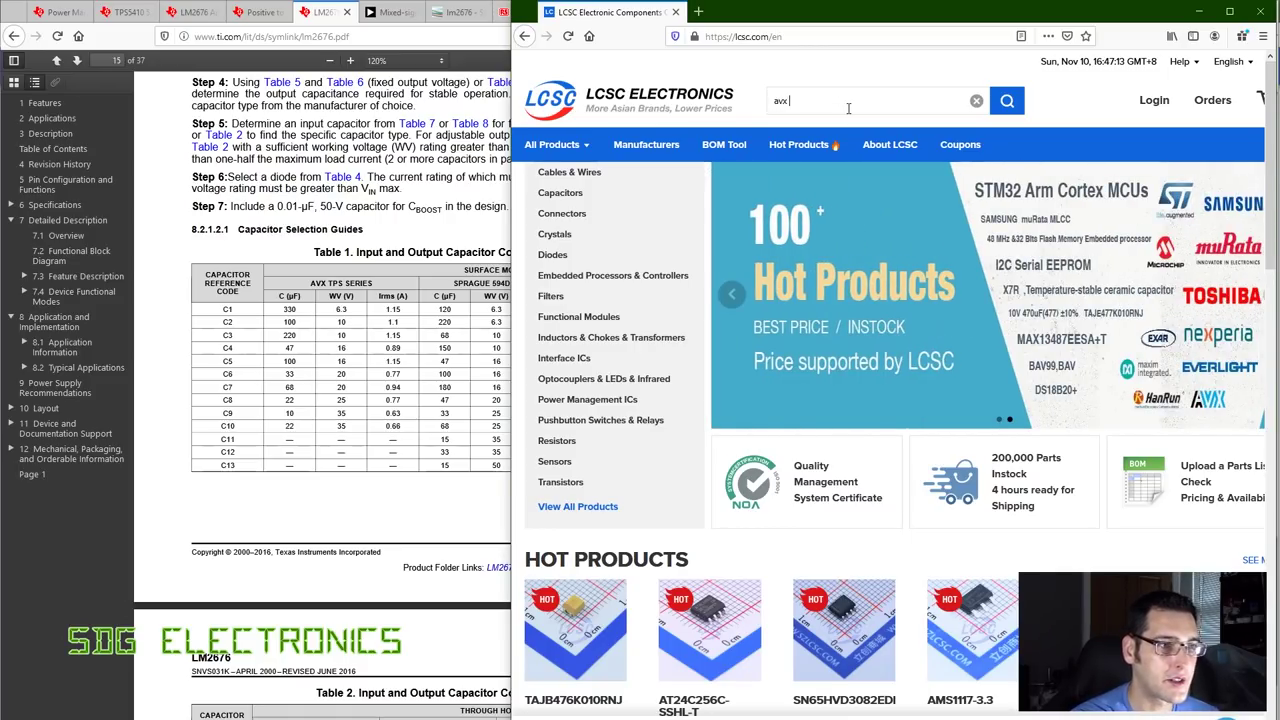
type(" tps")
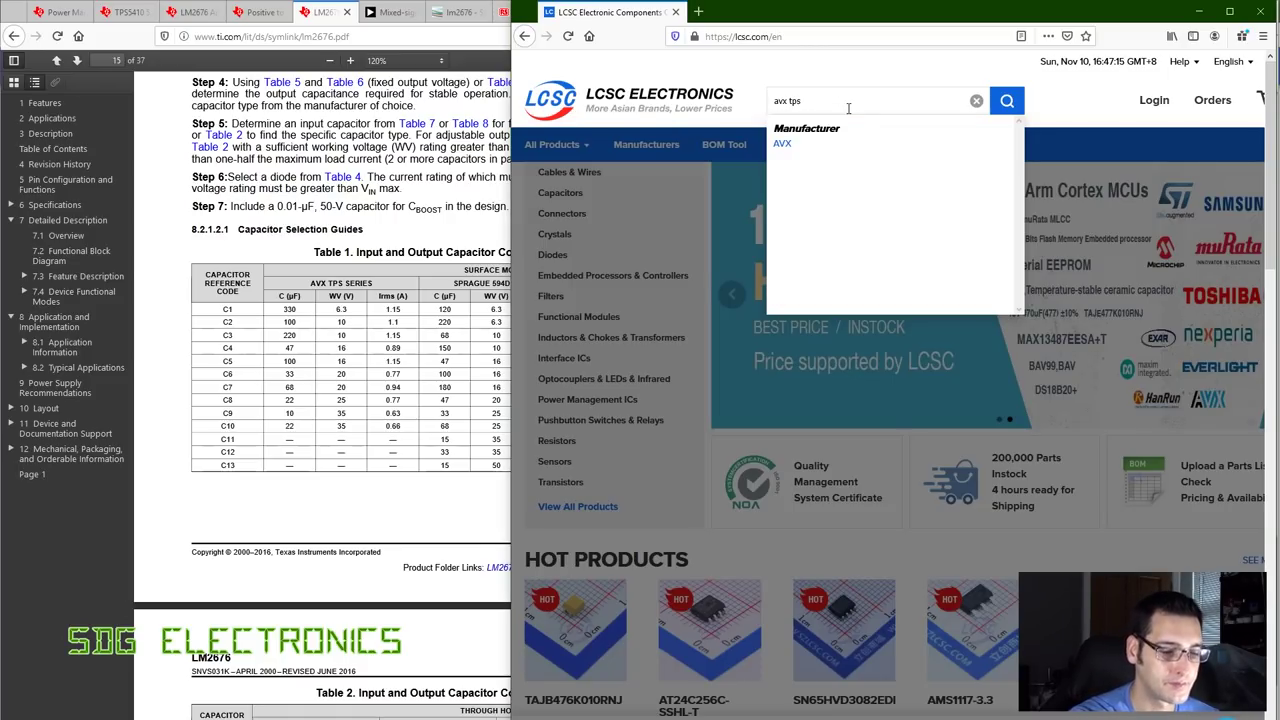
type(" 100u")
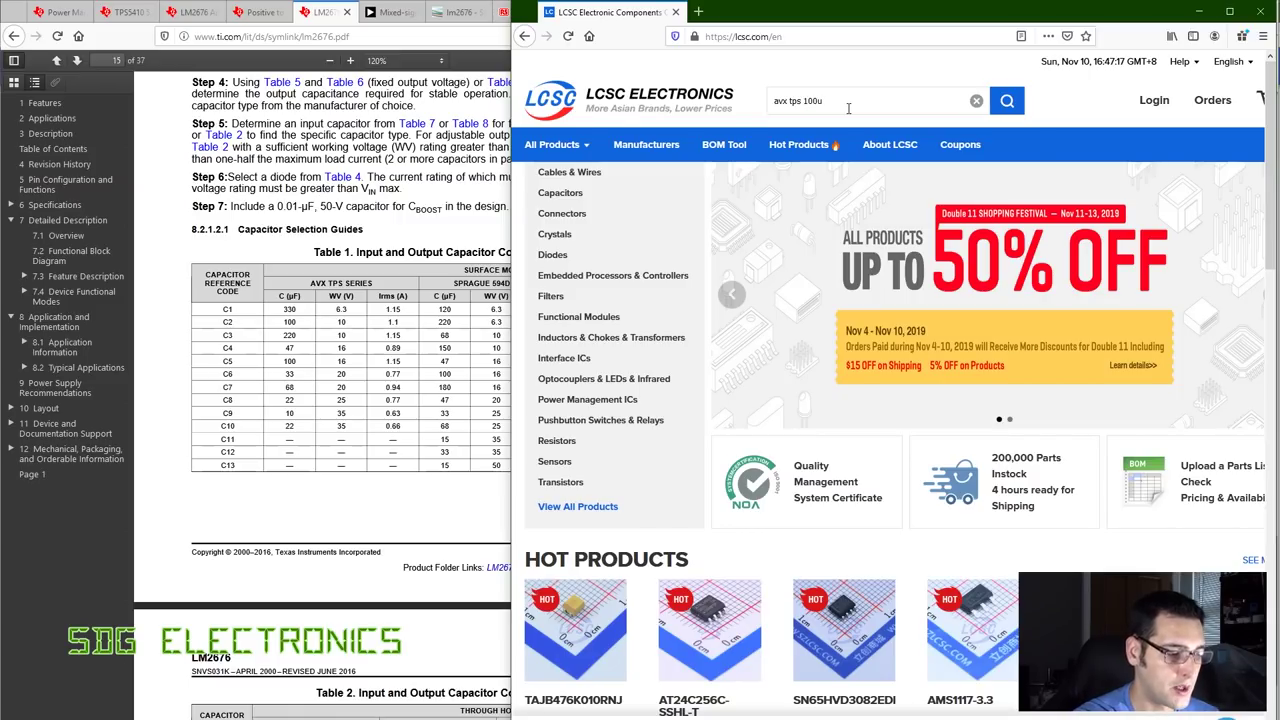
type("f 10v")
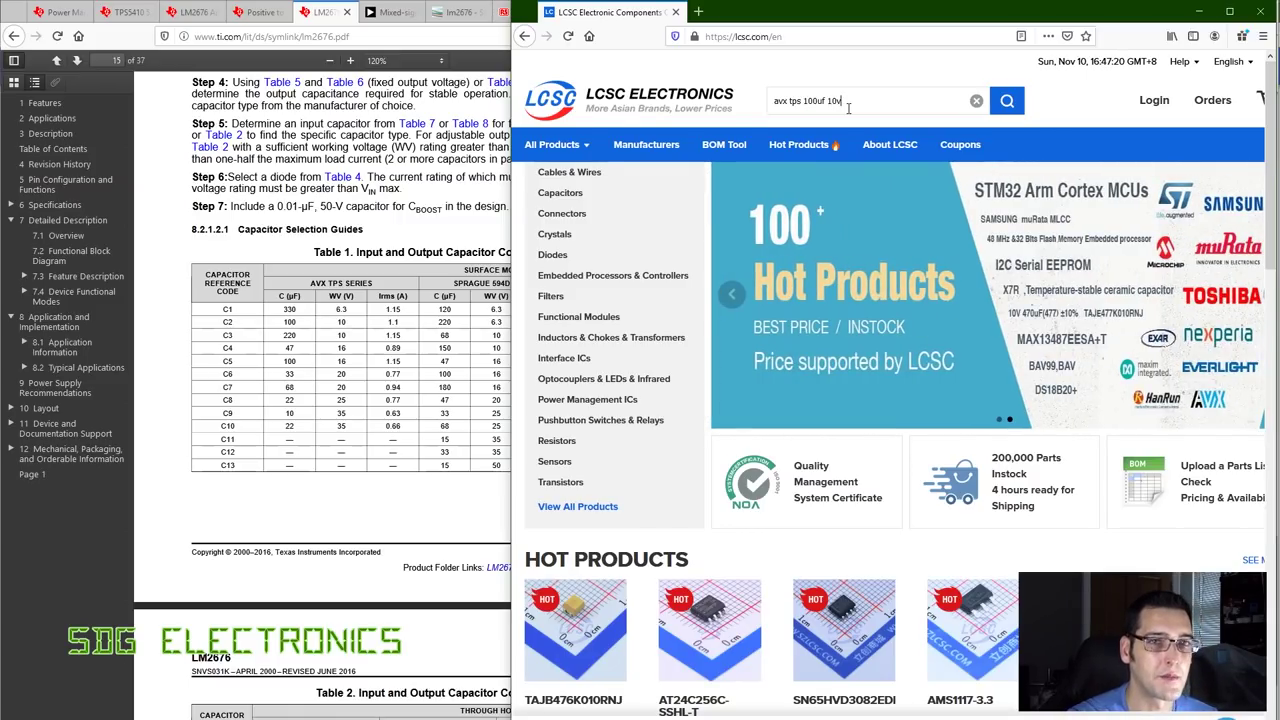
key("Return")
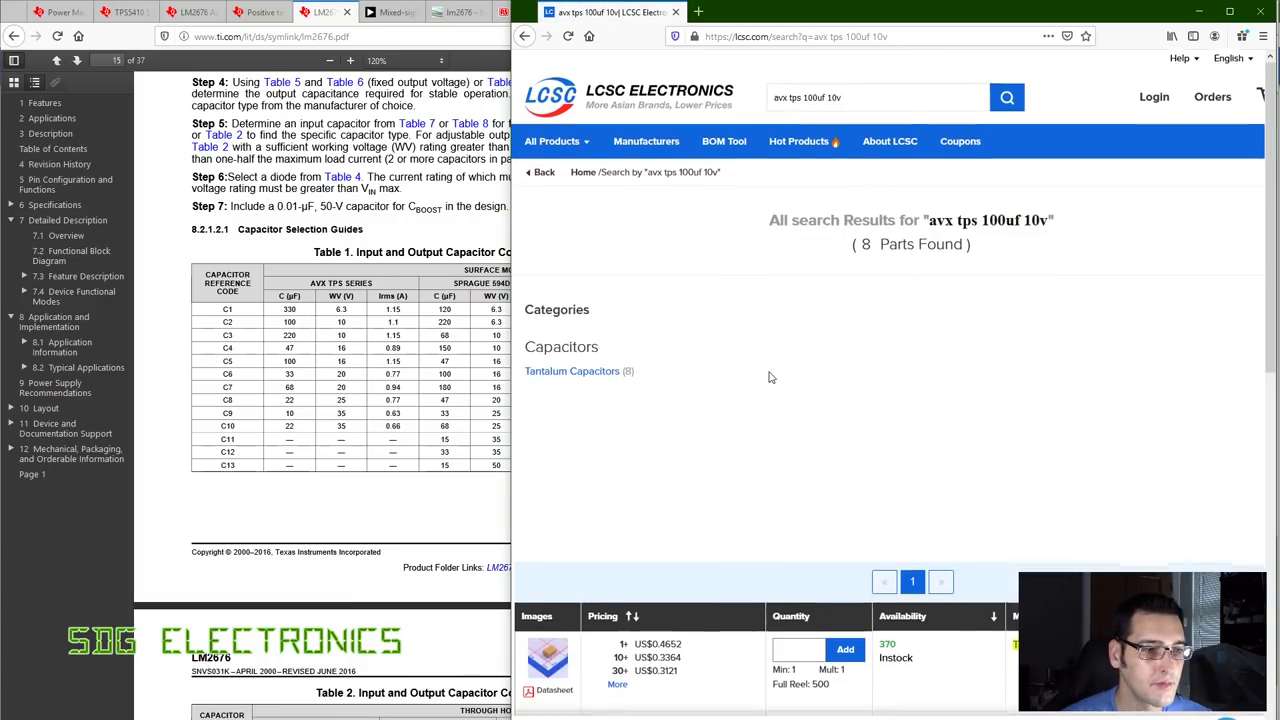
Open the AVX TPSD107M010R0100 result, check its specifications and its TPS series datasheet, and return to the product page.
scroll(800, 380, "down", 5)
scroll(840, 370, "down", 3)
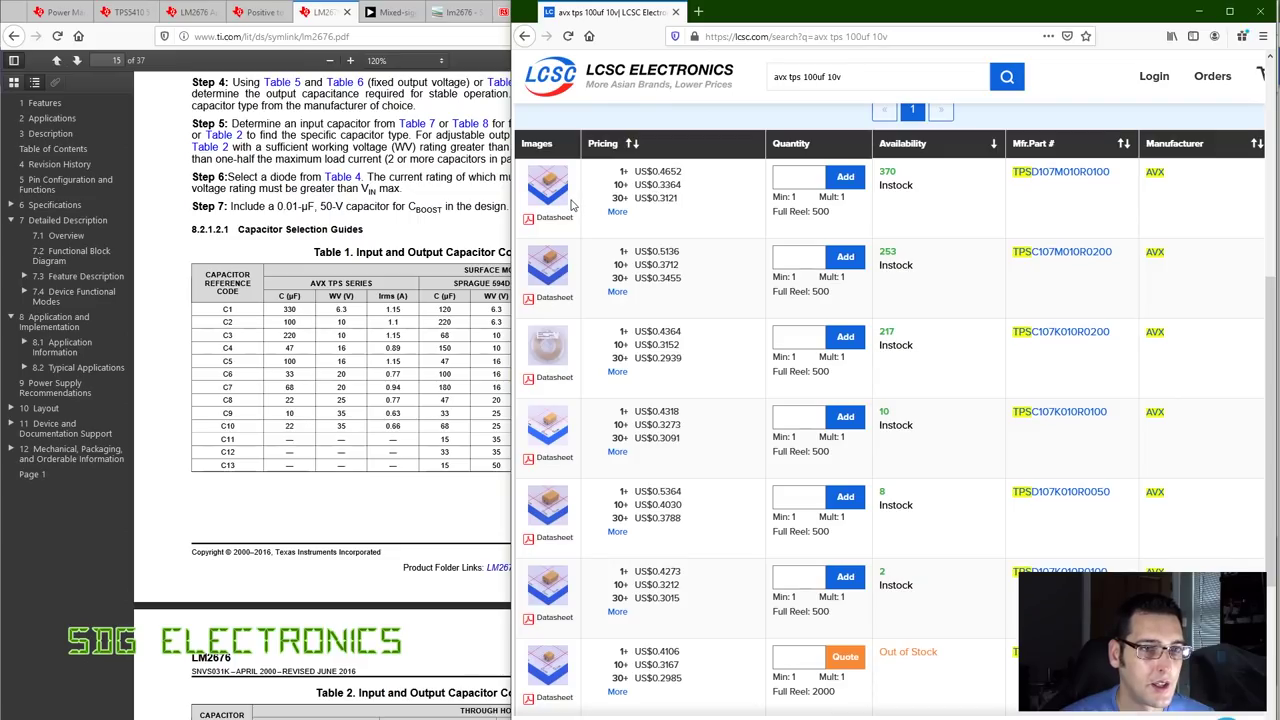
mouse_move(552, 207)
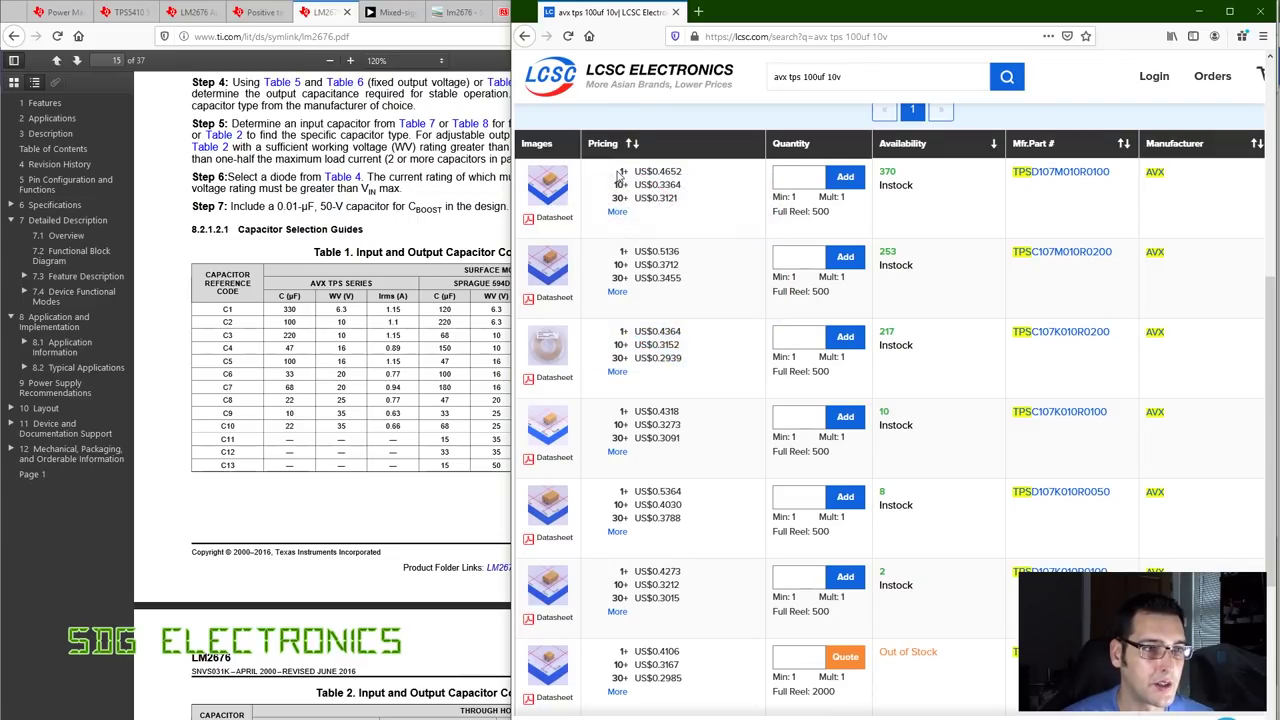
left_click(556, 190)
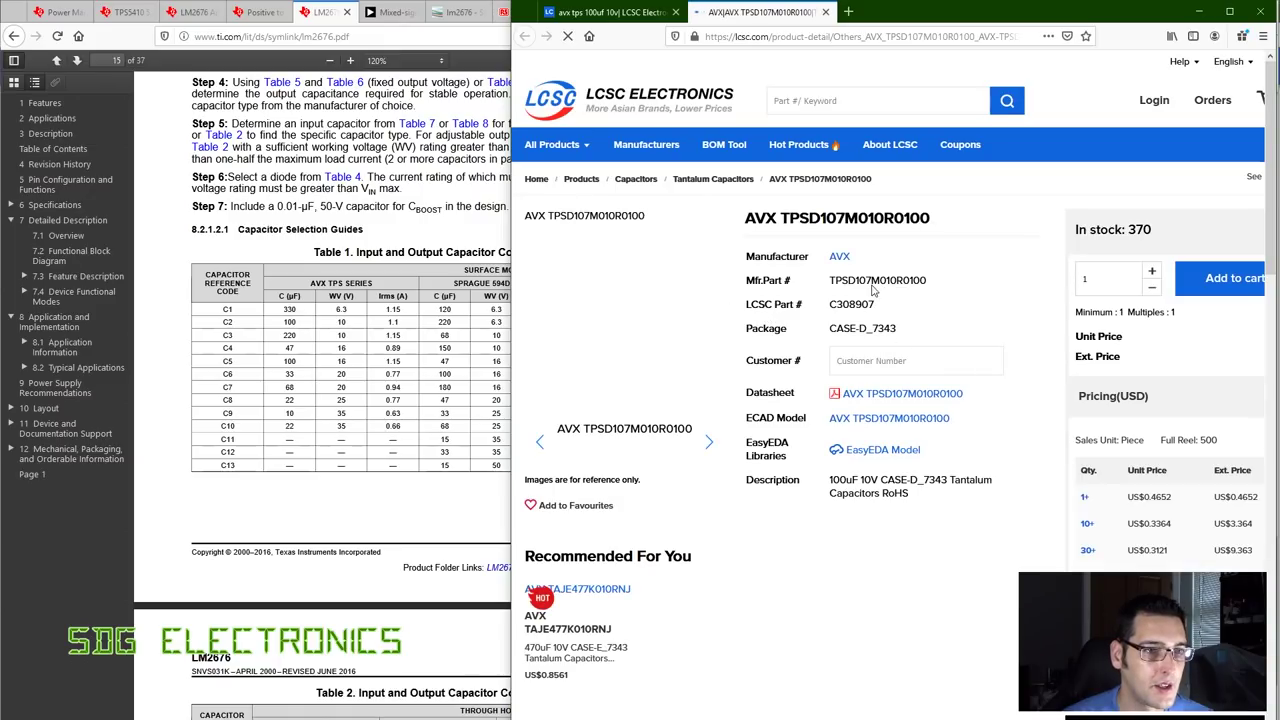
scroll(885, 348, "down", 6)
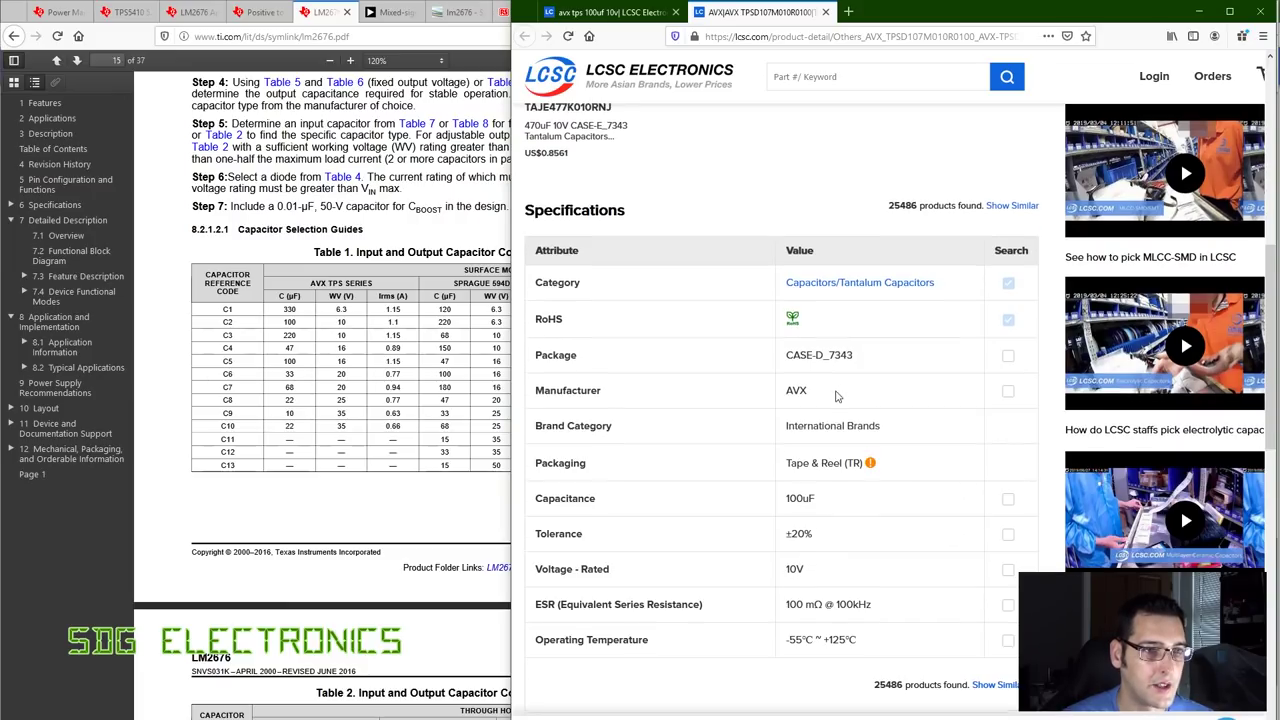
scroll(790, 400, "up", 6)
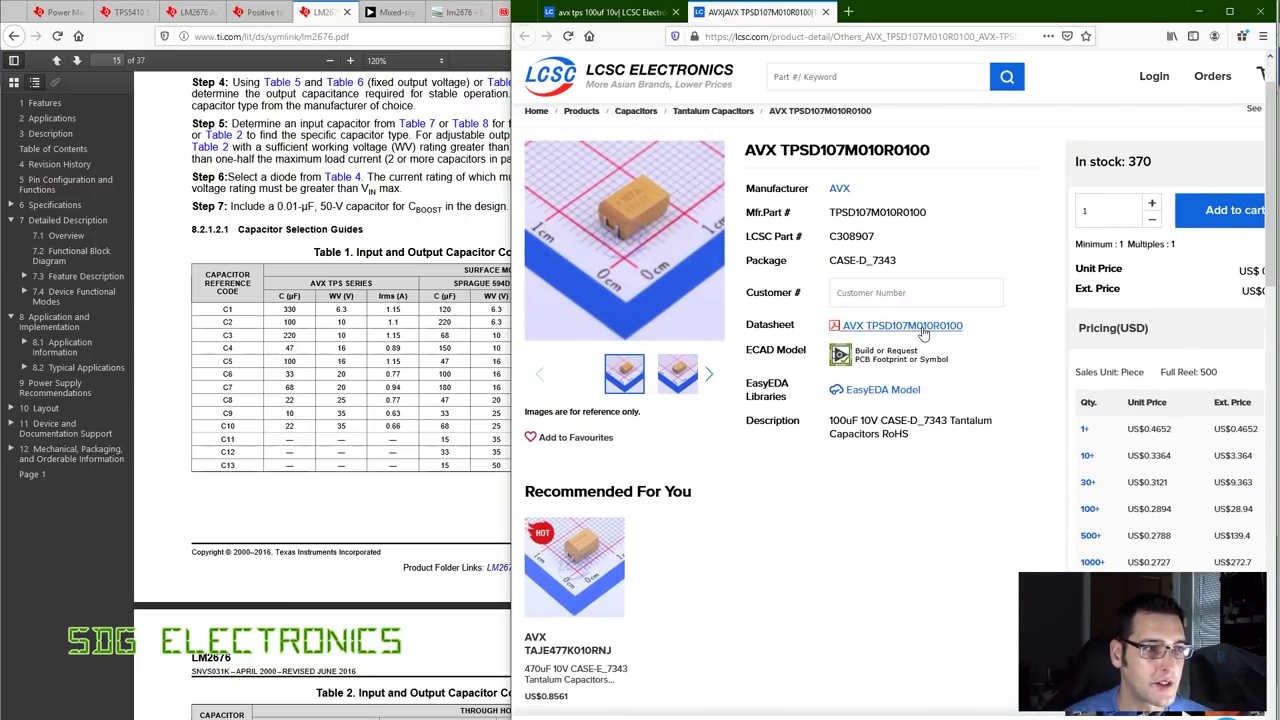
left_click(920, 327)
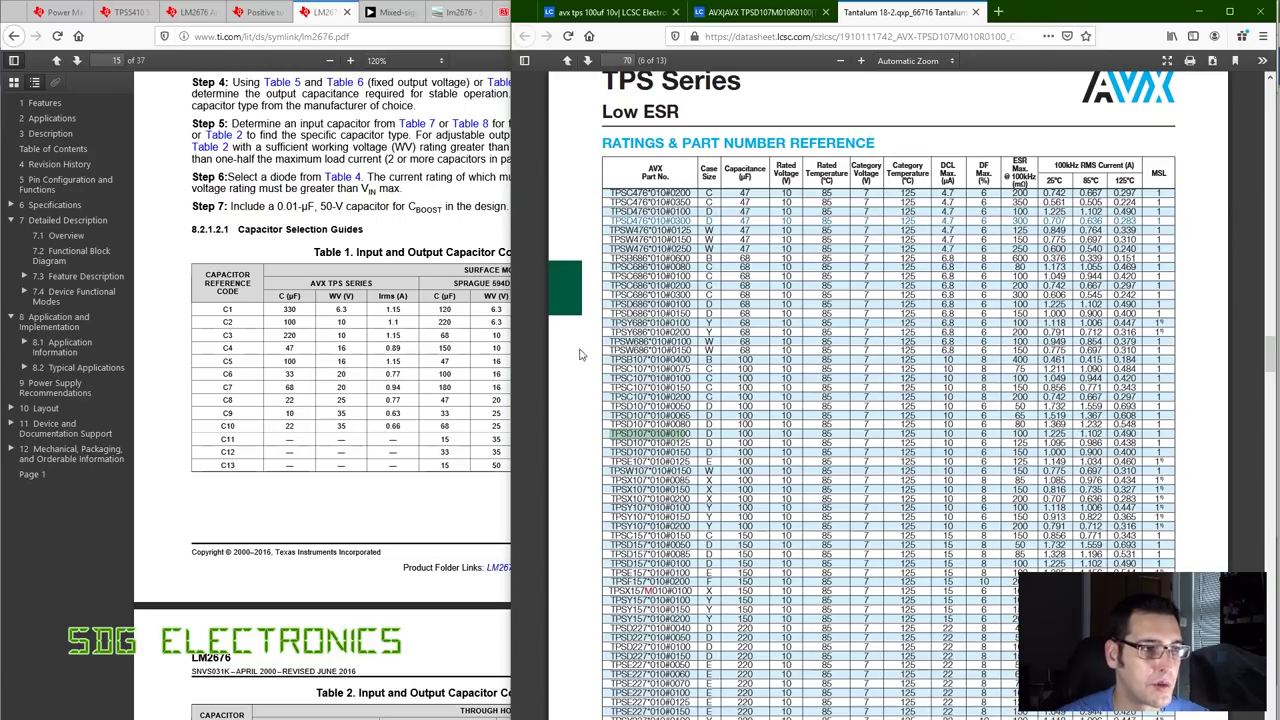
left_click(755, 12)
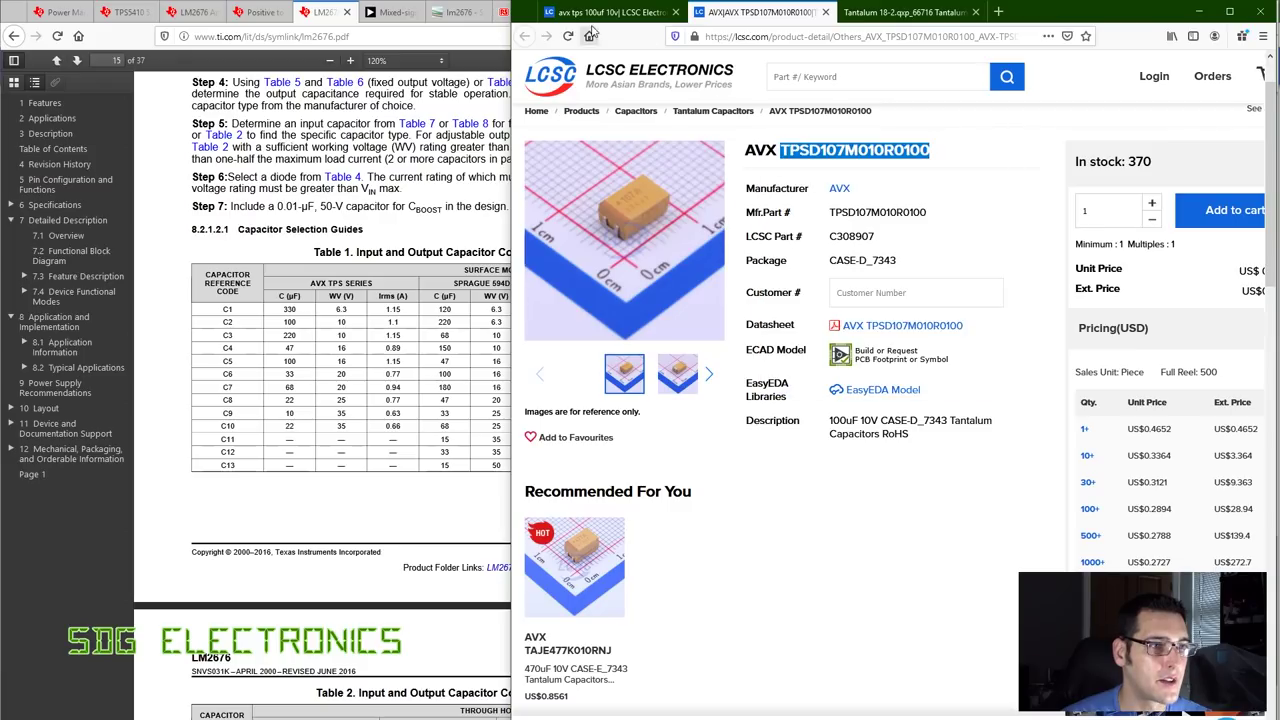
Return to the LM2676 datasheet's design procedure and look up Table 9, the surface-mount output capacitors for adjustable output voltages.
left_click(322, 180)
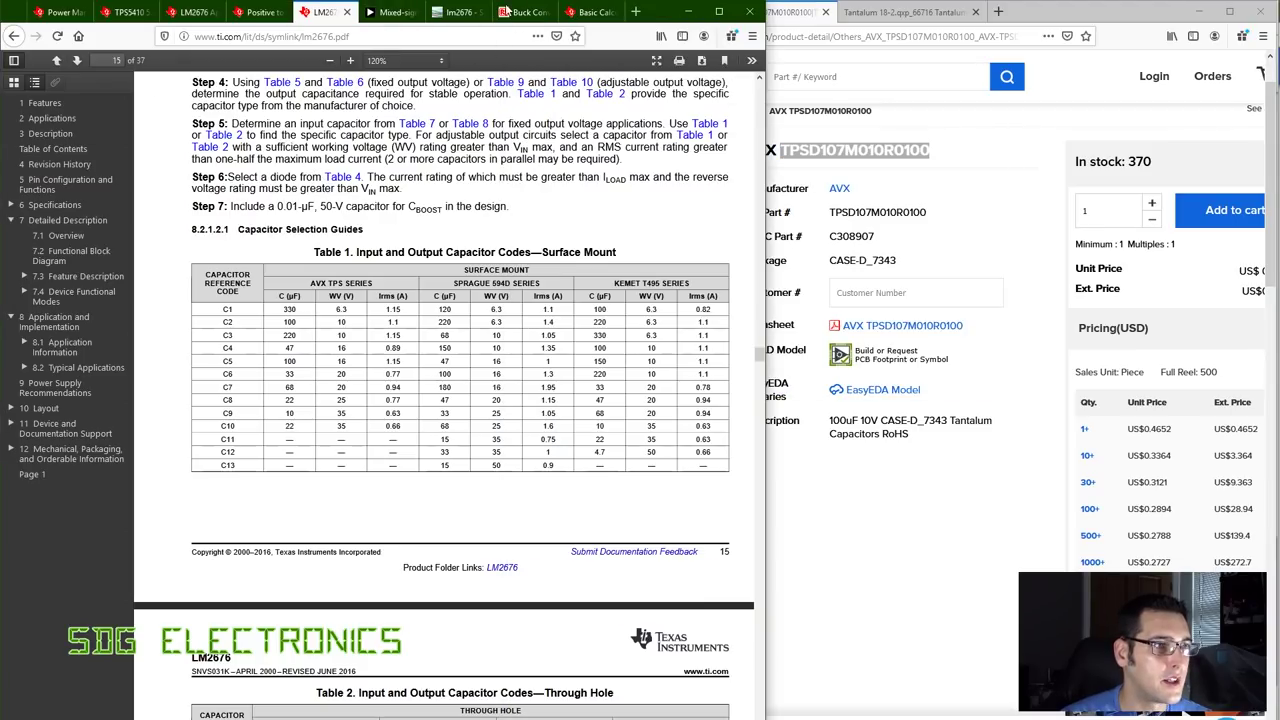
scroll(452, 178, "up", 1)
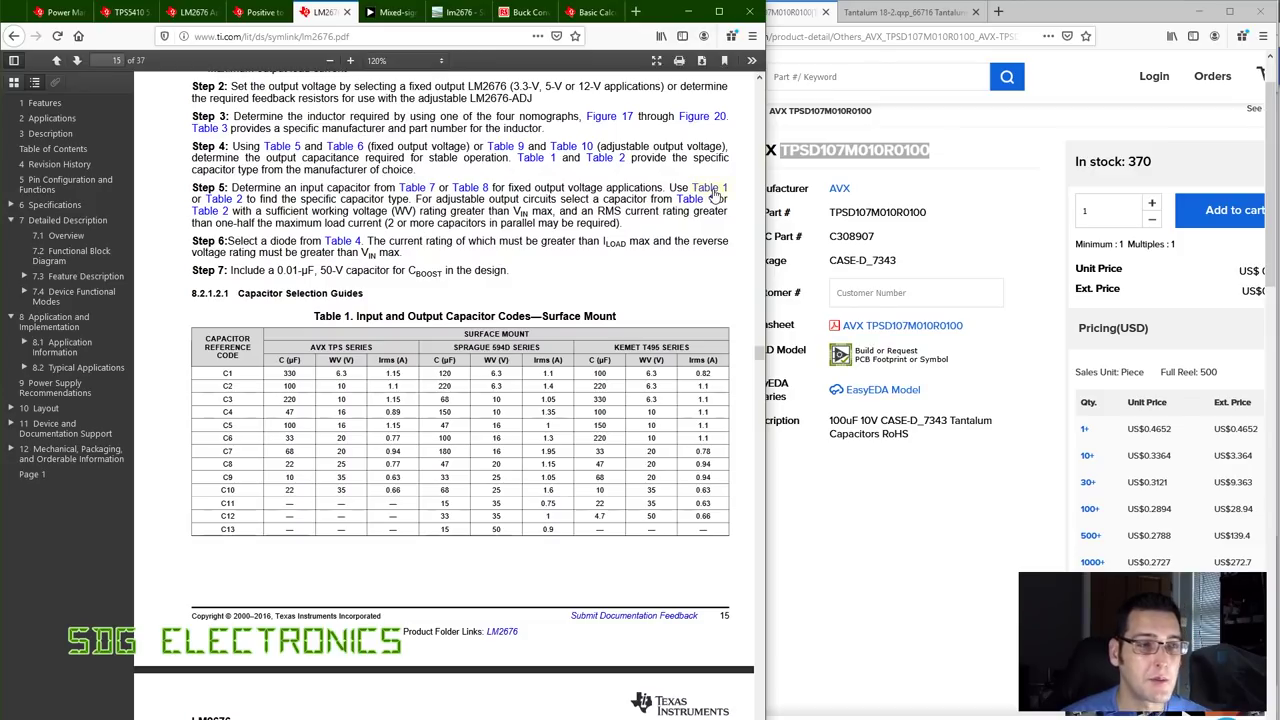
left_click(712, 188)
scroll(431, 275, "up", 1)
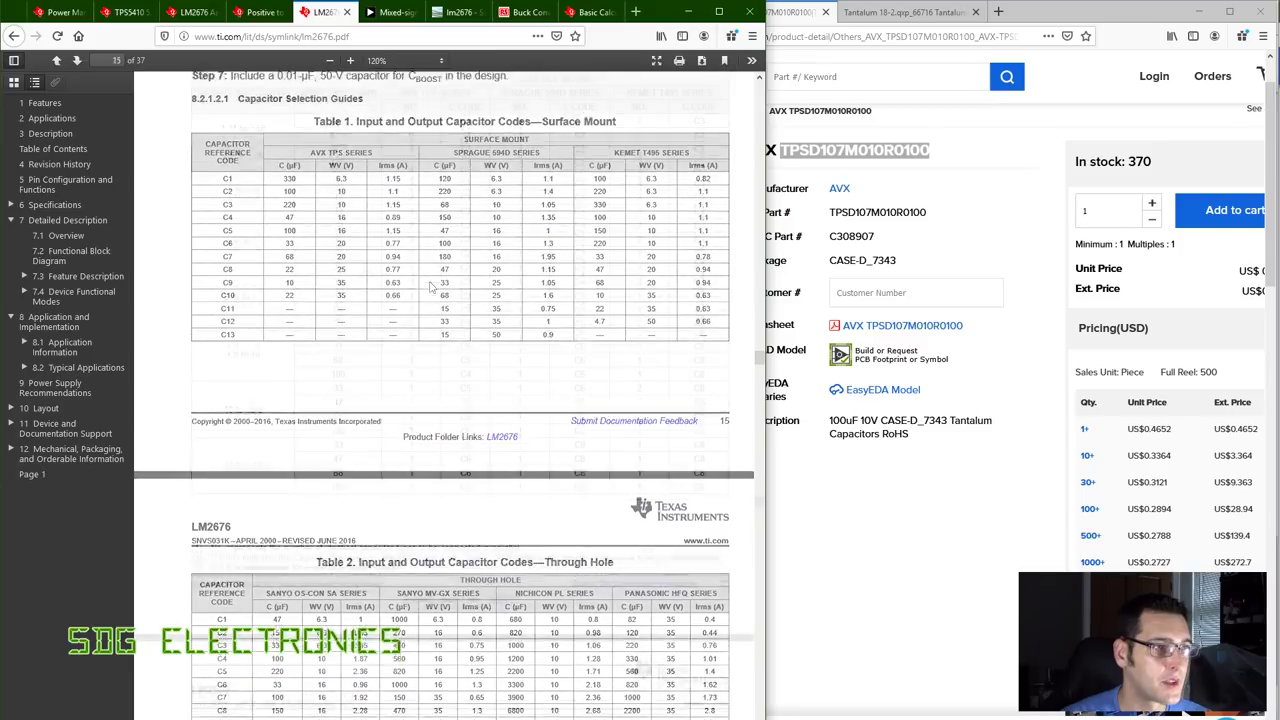
key("alt+Left")
scroll(365, 275, "up", 1)
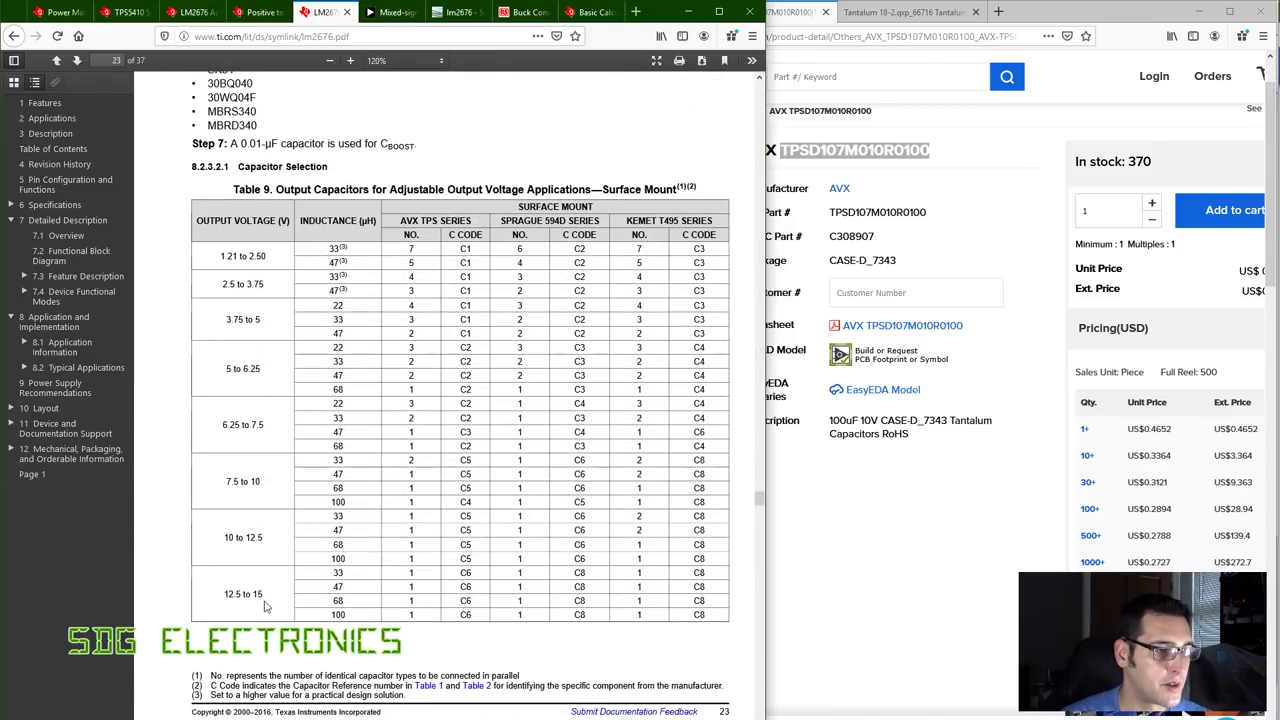
Compare the 13.5 V inductor chart in the Word notes with Table 9's 12.5 to 15 V rows, and follow the Table 1 reference.
key("alt+Tab")
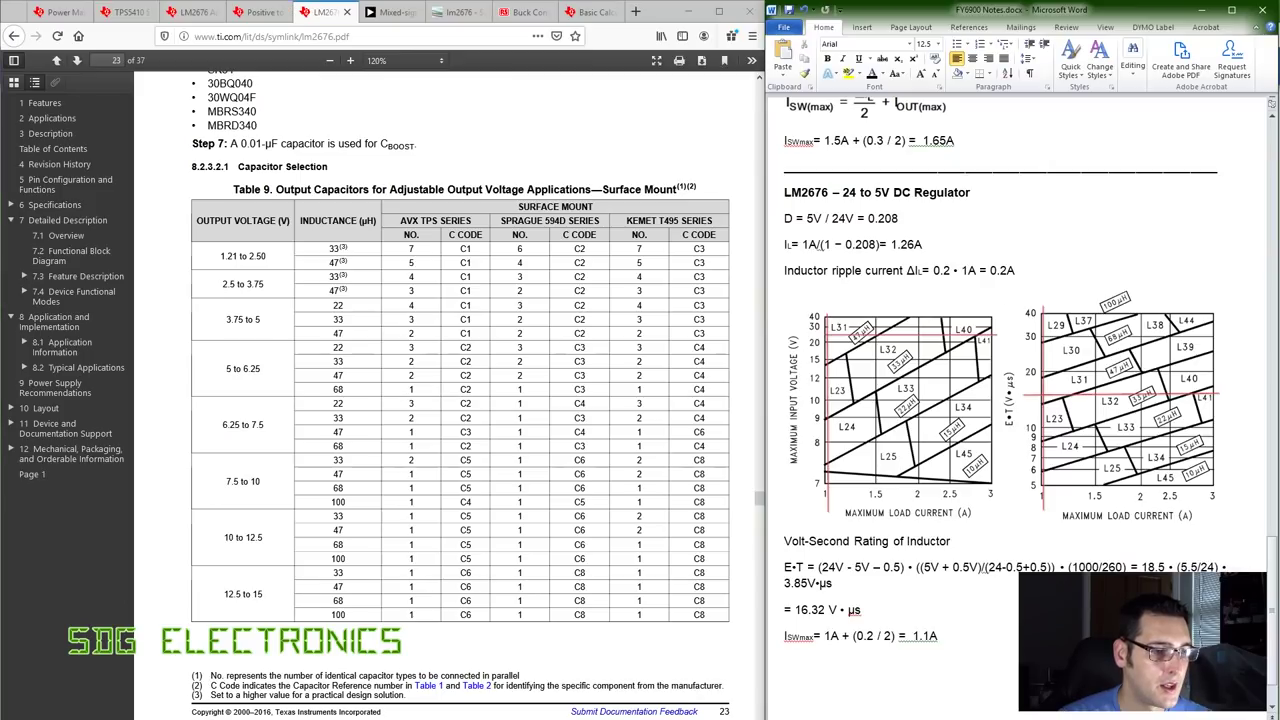
scroll(1093, 470, "up", 10)
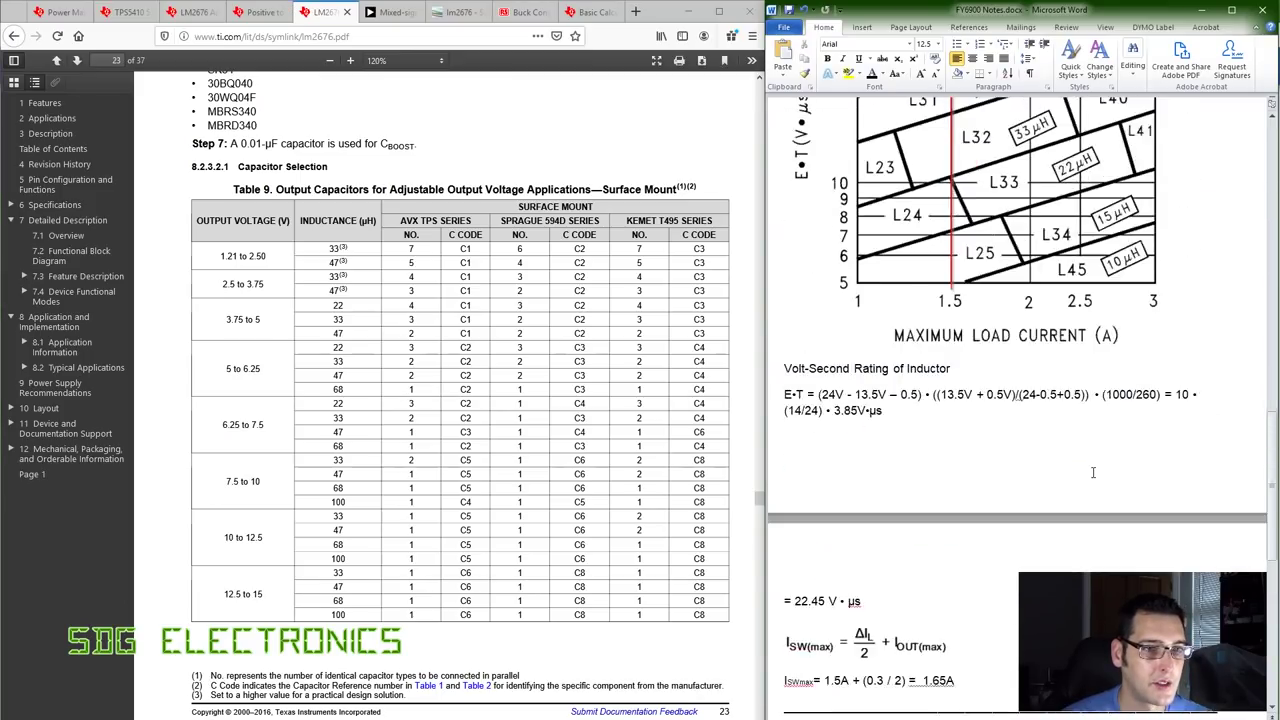
scroll(1093, 470, "up", 1)
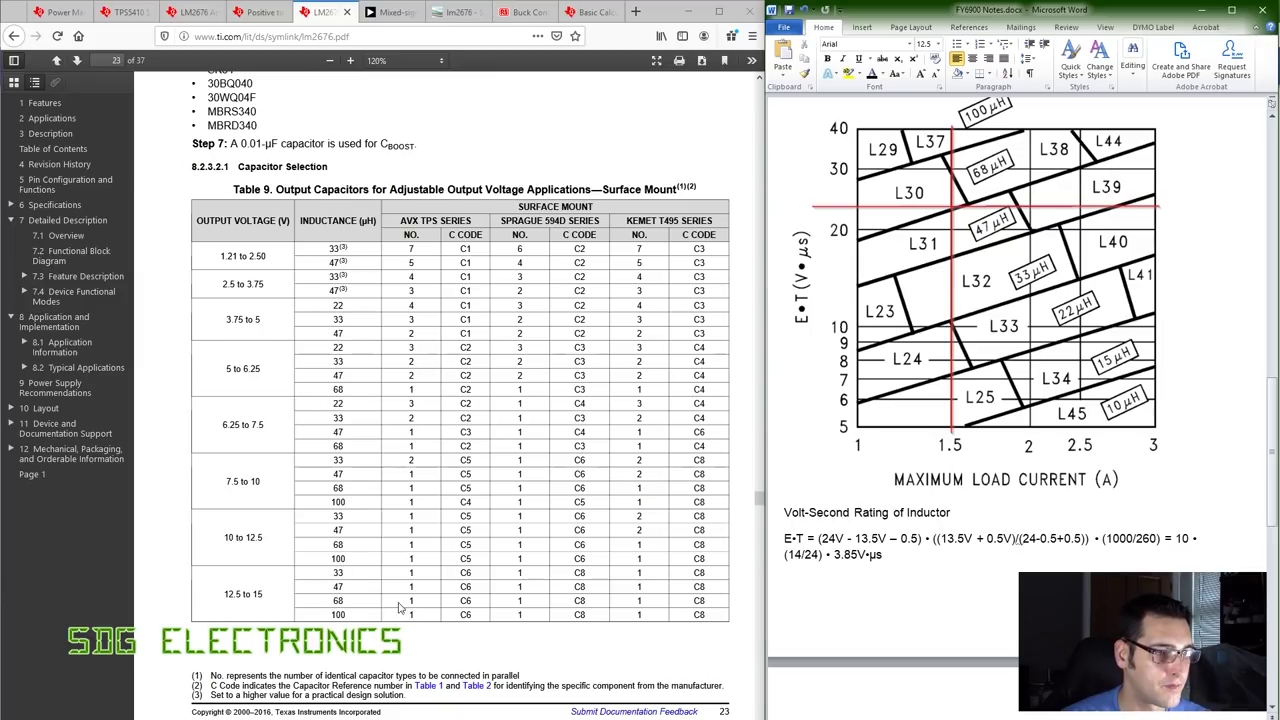
left_click(410, 610)
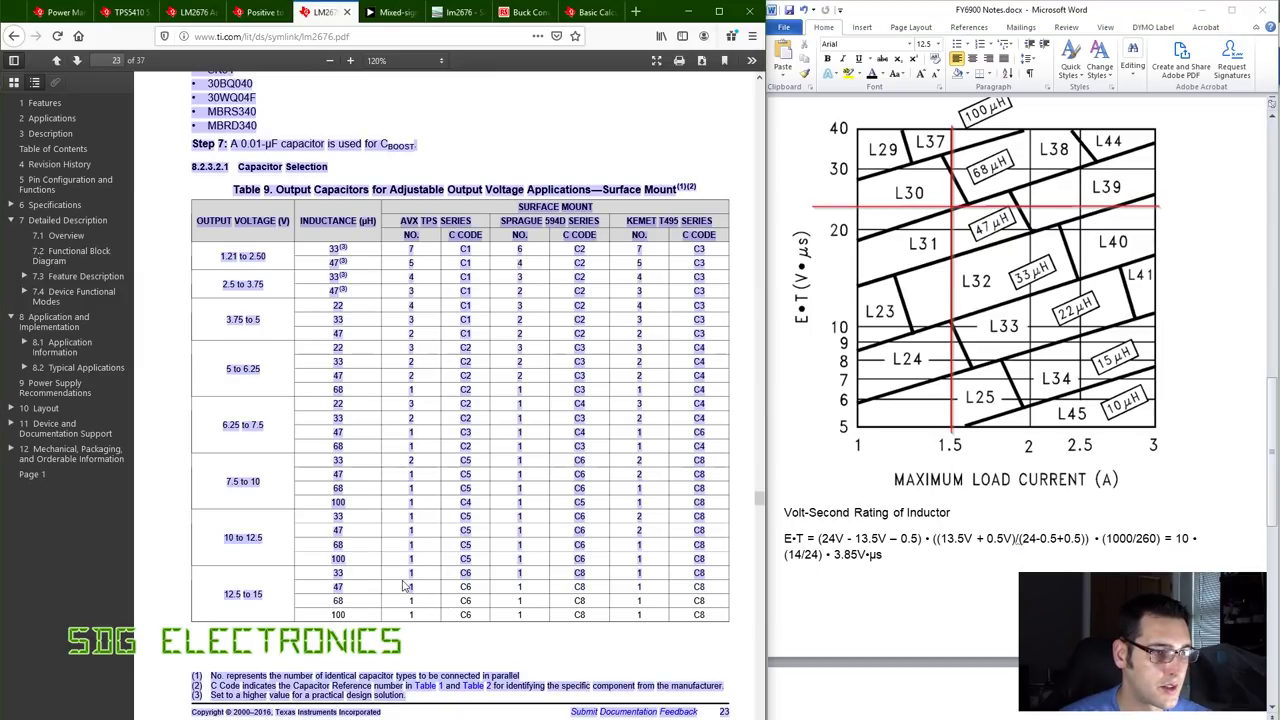
left_click(428, 686)
scroll(300, 180, "up", 1)
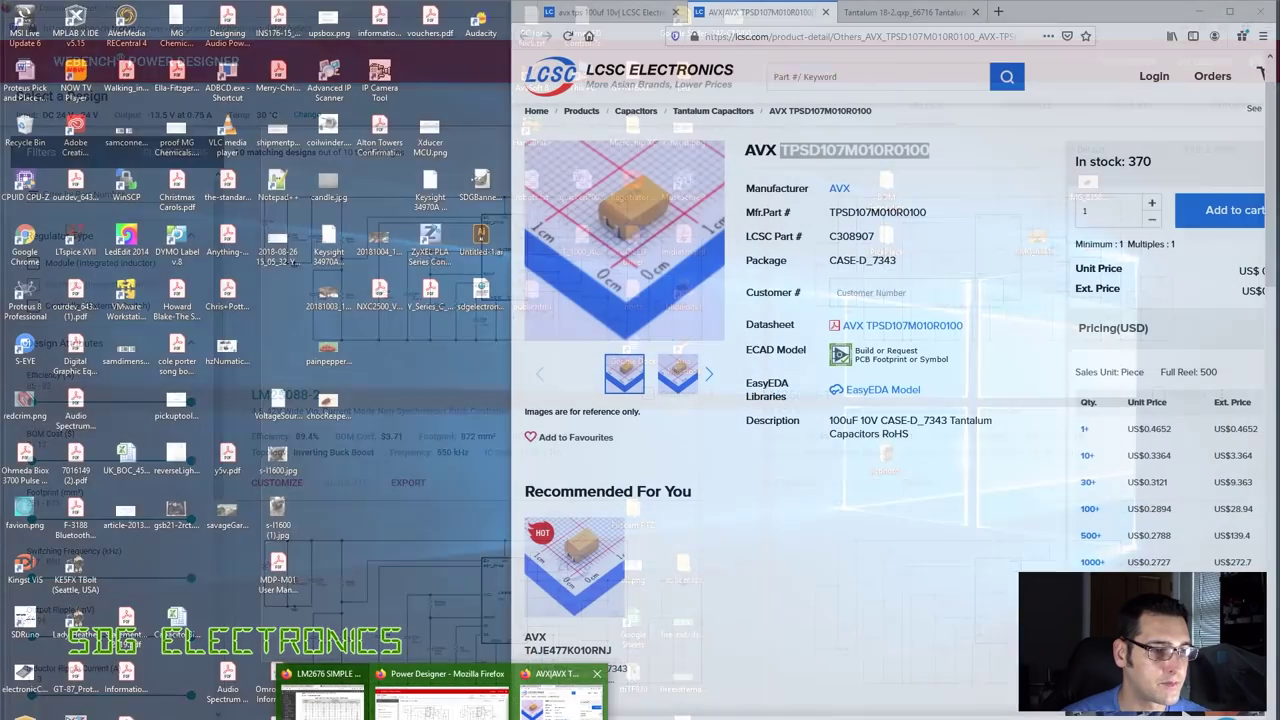
Search LCSC for "avx tps 20v 33uf" and open the AVX TPSD336M020R0200 capacitor.
left_click(560, 692)
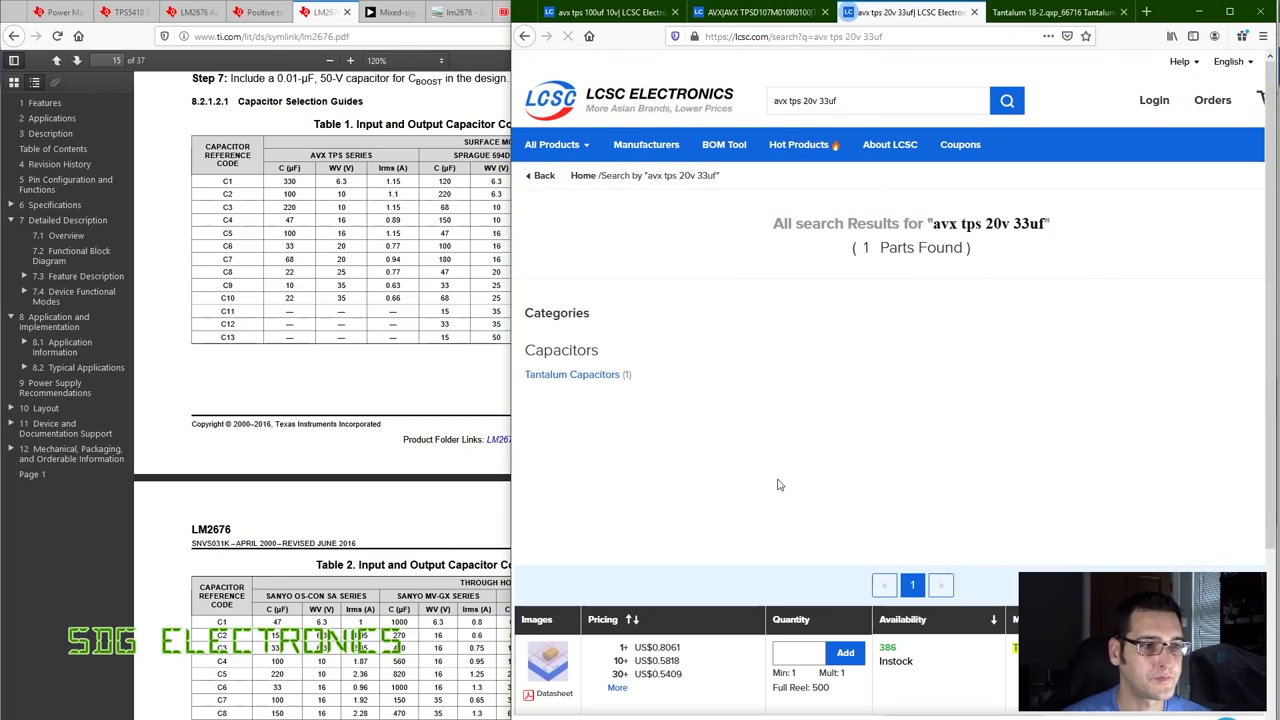
scroll(709, 452, "down", 5)
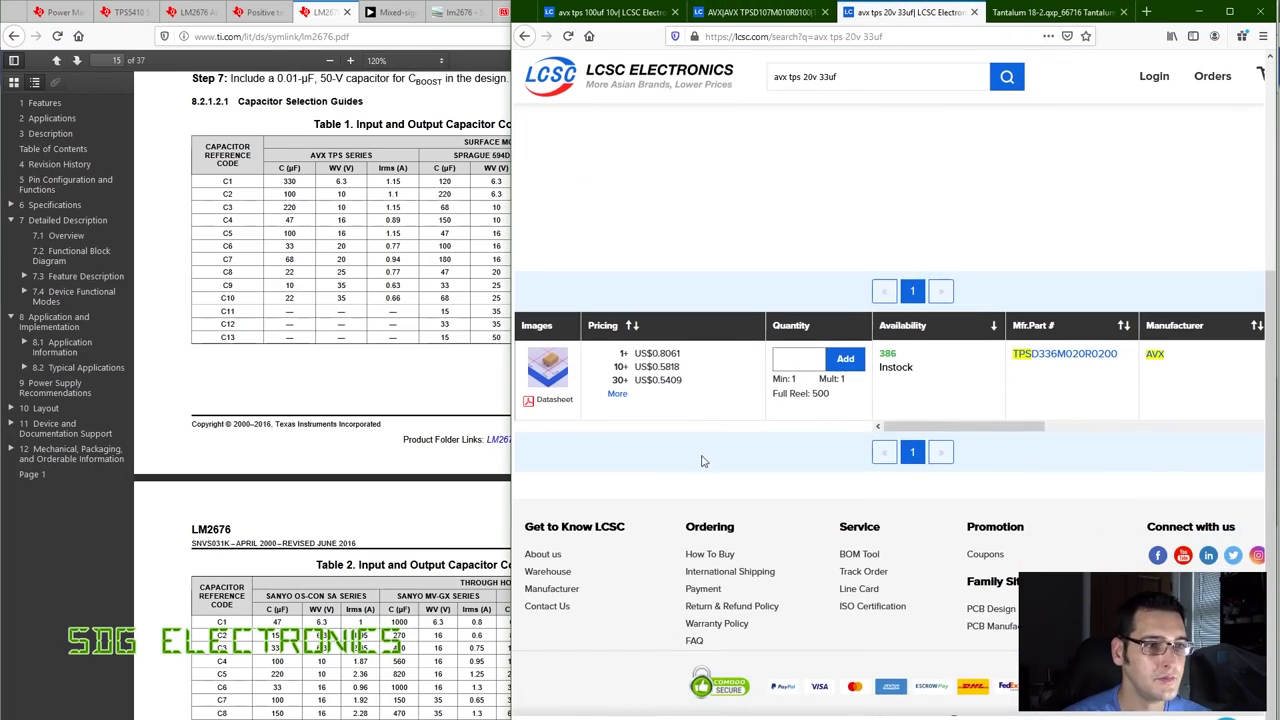
left_click(553, 380)
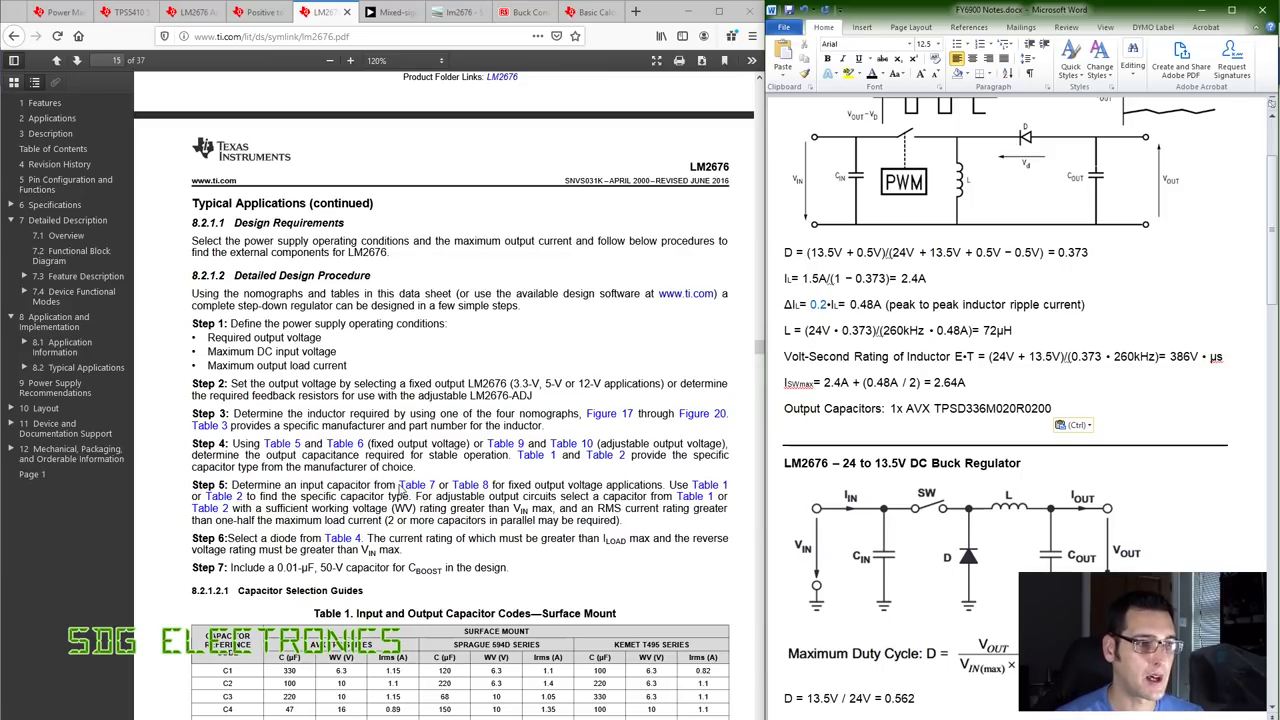
Look up surface-mount input capacitors in Table 7 and Table 1, and check LCSC's "kemet t495" tantalum results.
left_click(416, 487)
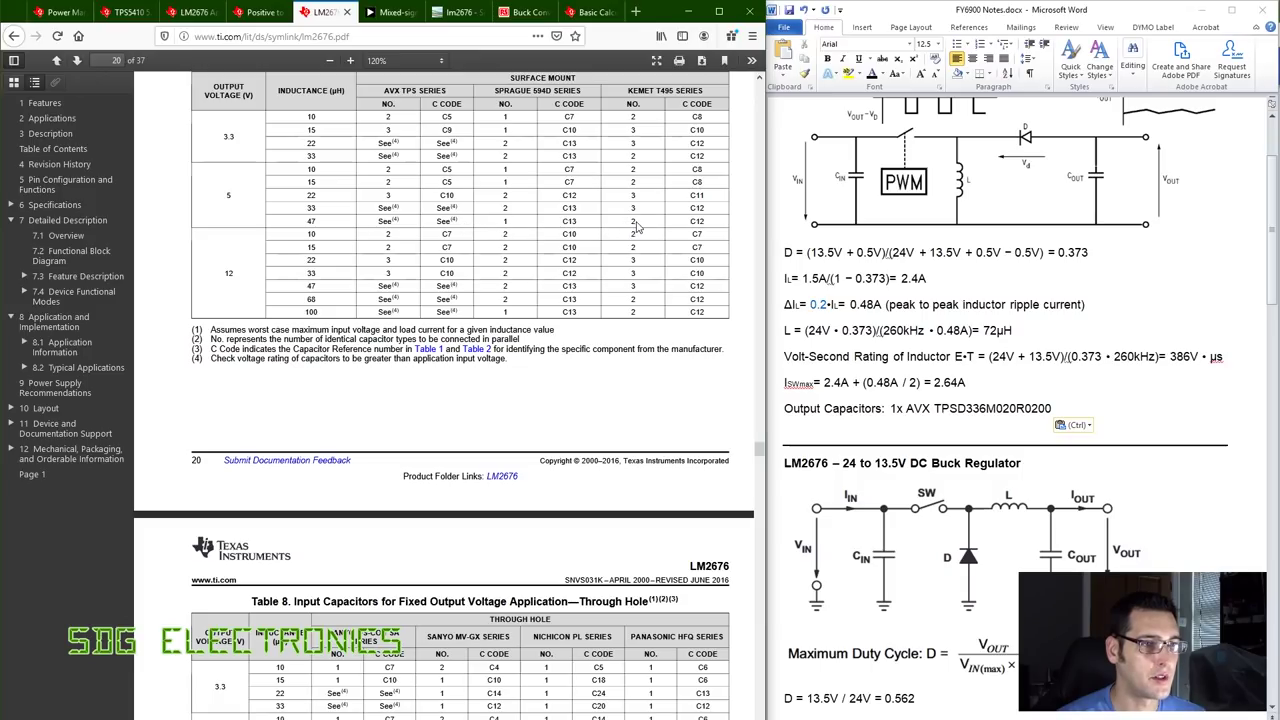
key("alt+Left")
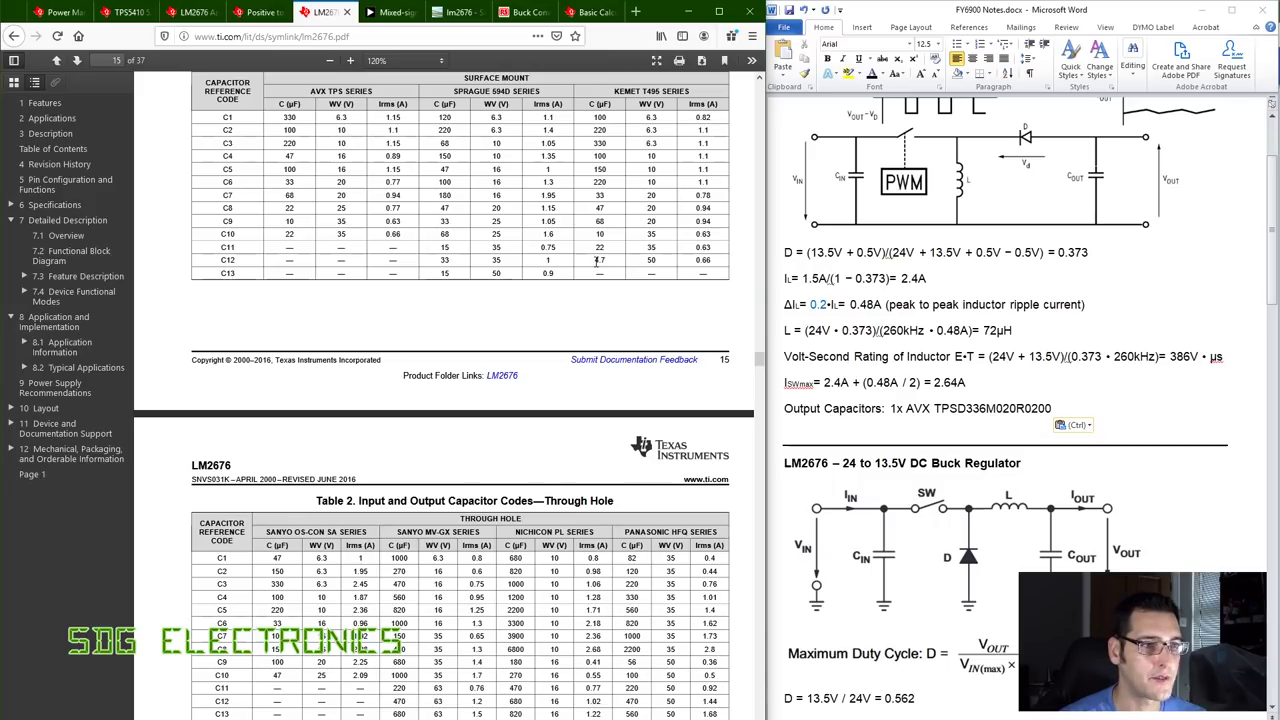
key("alt+Tab")
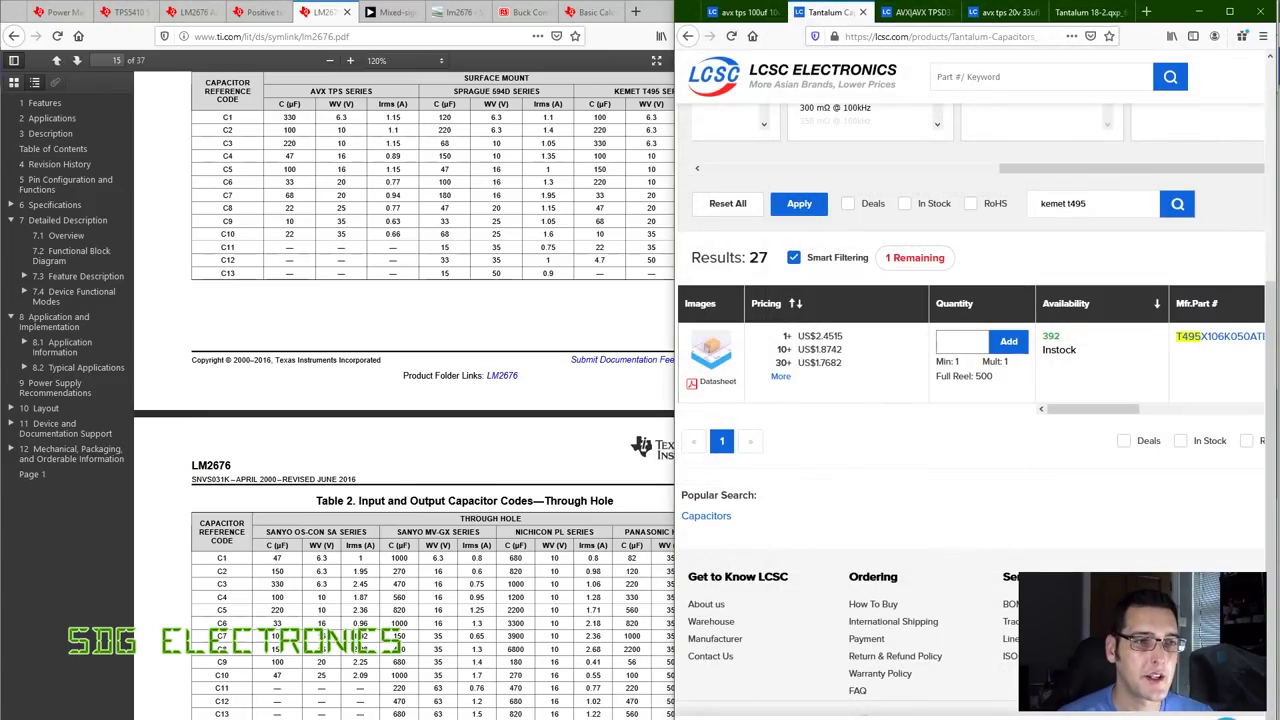
mouse_move(737, 356)
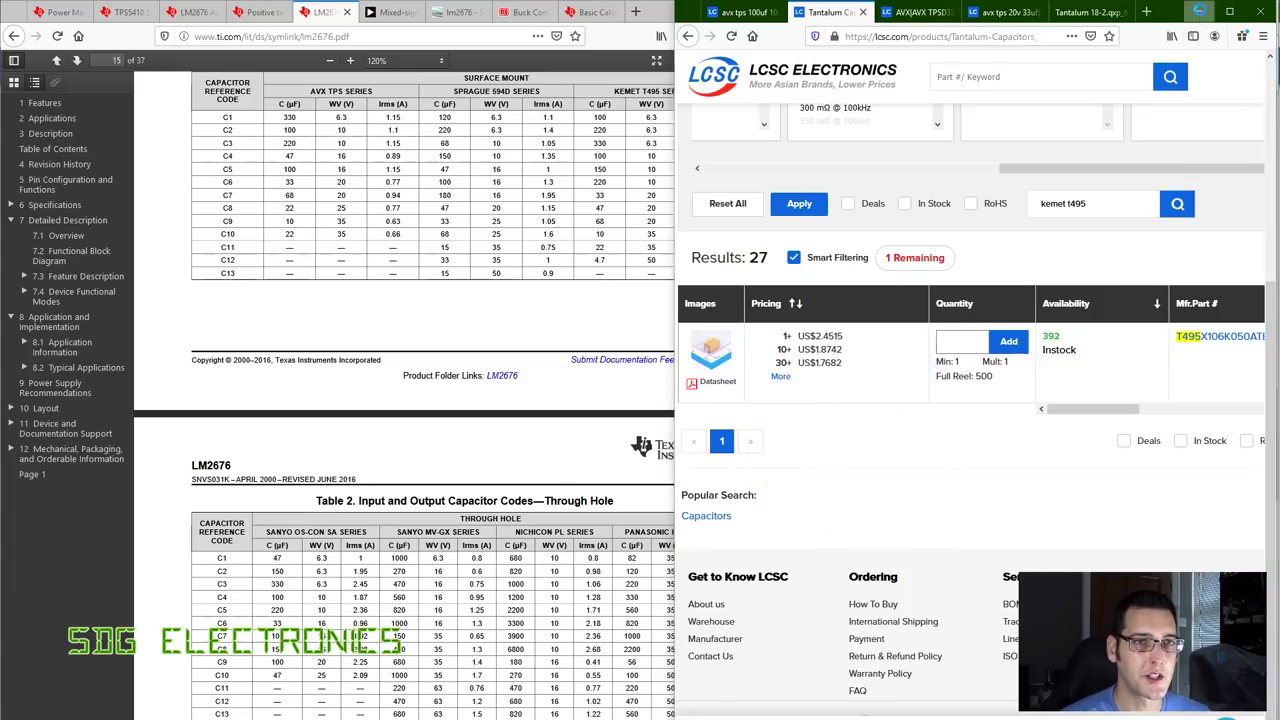
left_click(1199, 11)
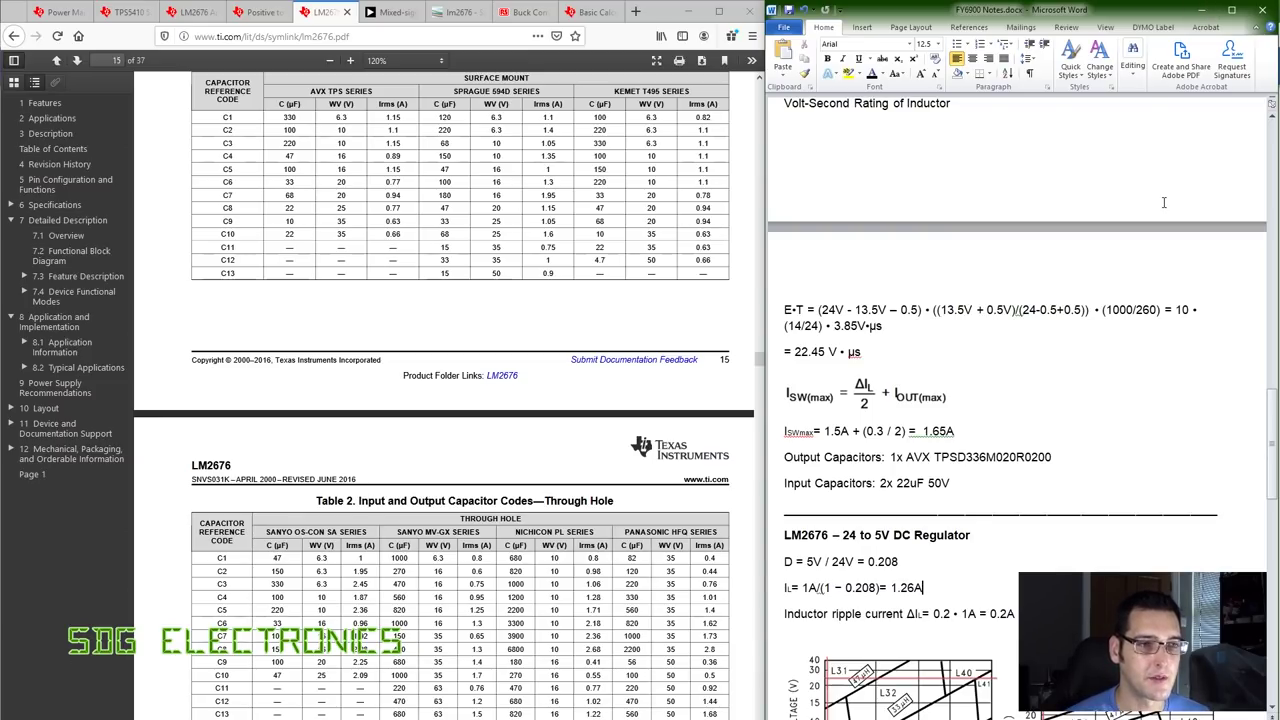
Review the 13.5 V regulator calculations in the notes and look up Table 3, the inductor manufacturer part numbers, in the LM2676 datasheet.
scroll(986, 485, "up", 3)
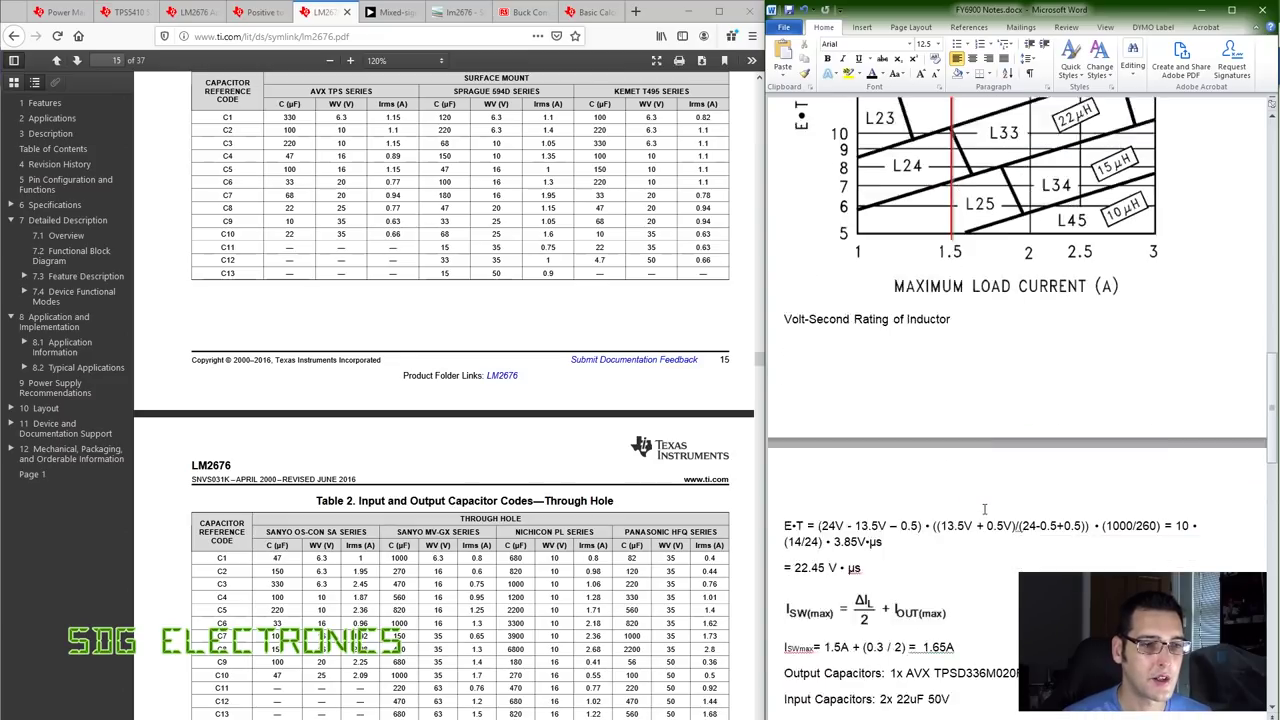
scroll(983, 511, "down", 2)
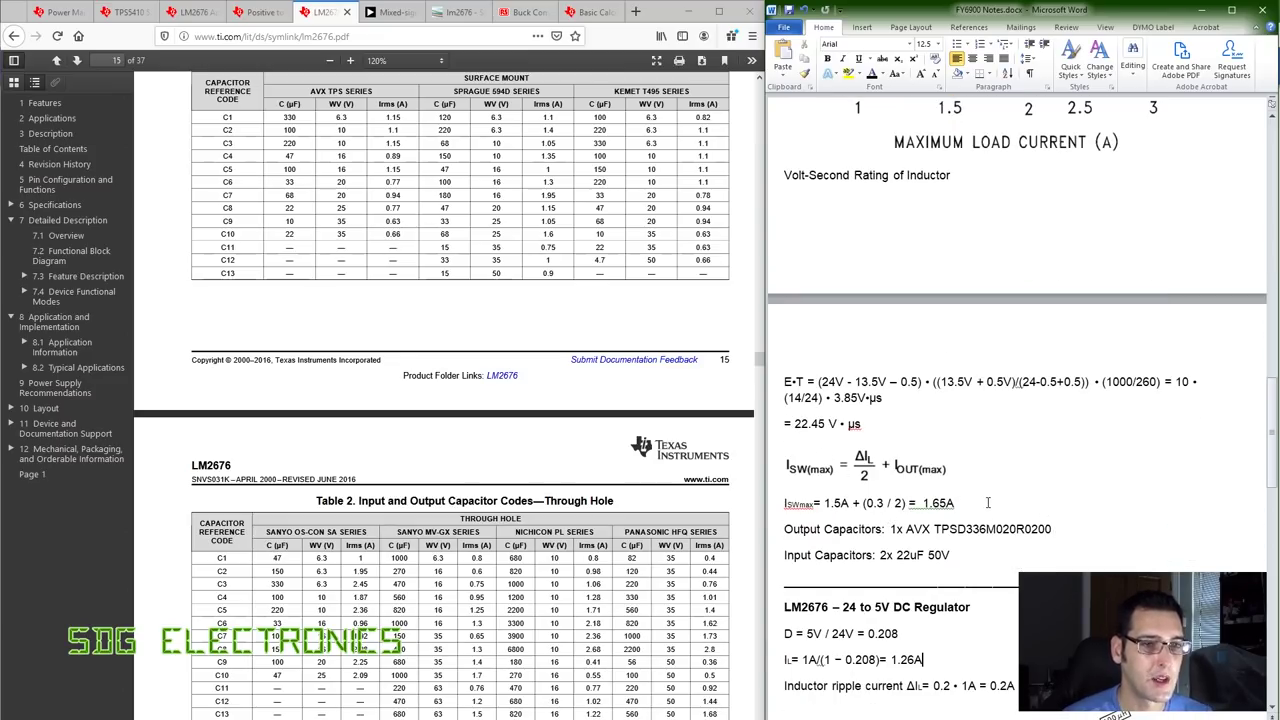
scroll(469, 396, "up", 6)
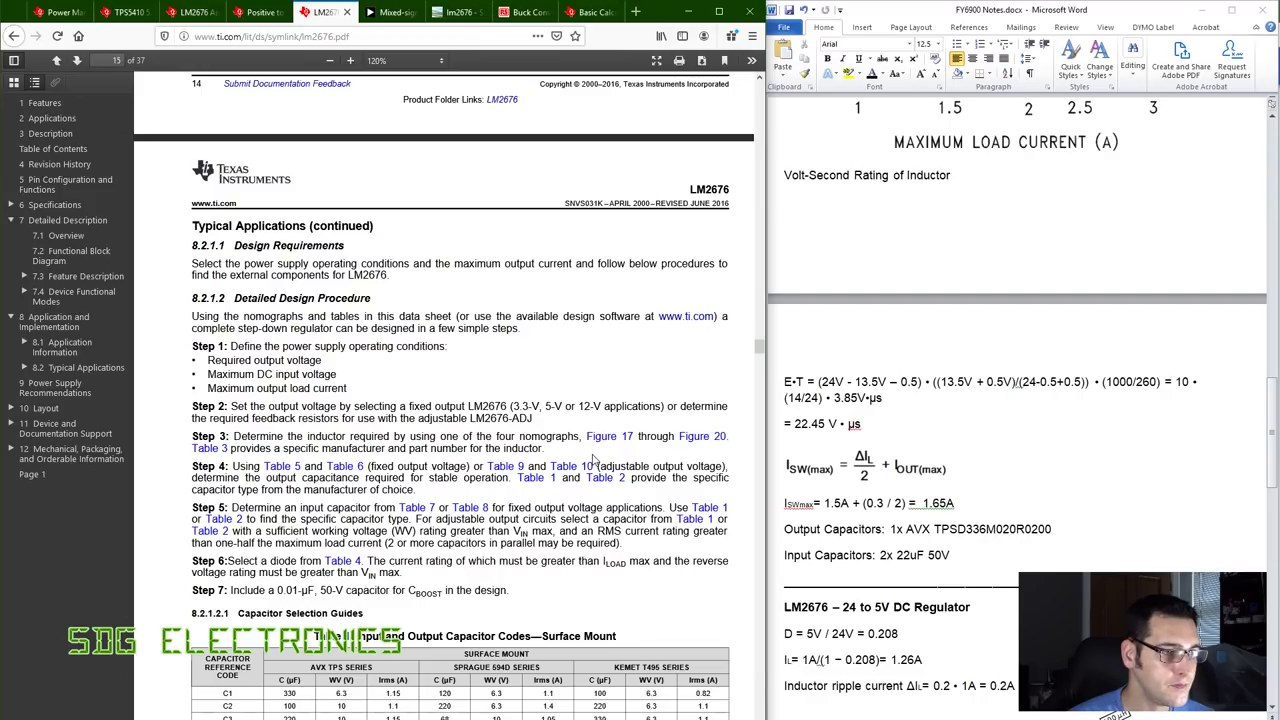
left_click(222, 448)
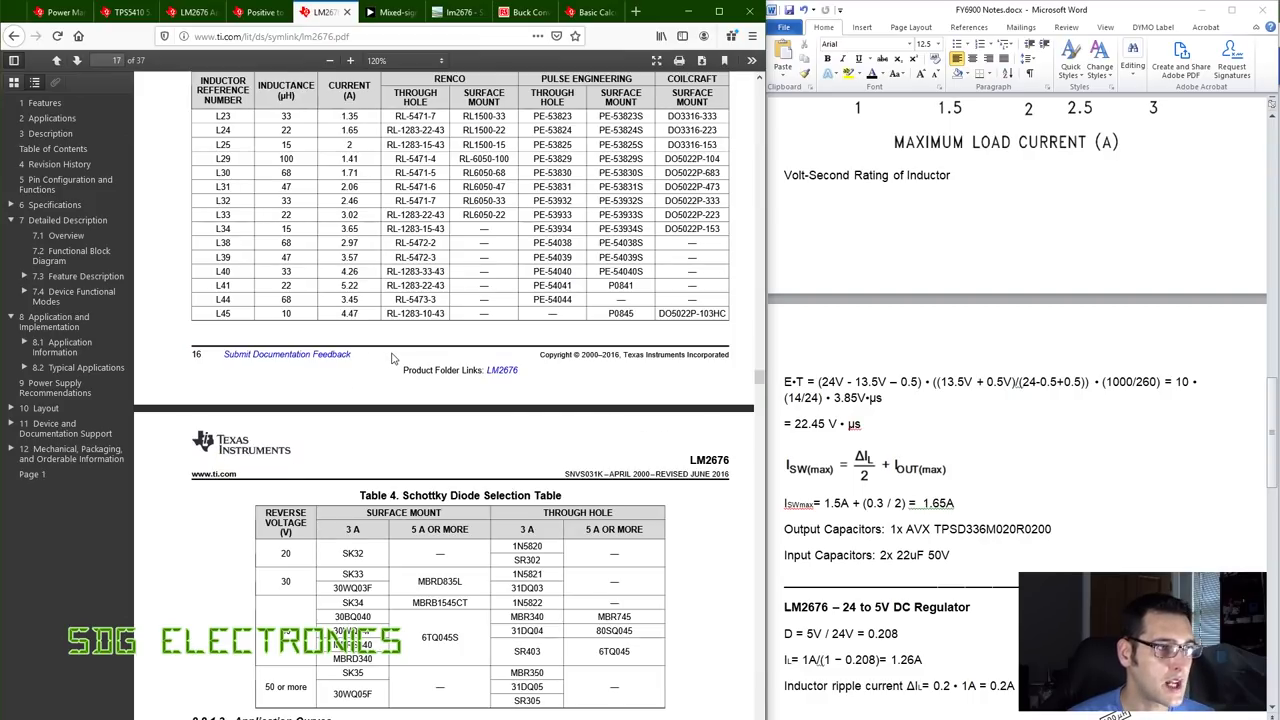
scroll(395, 358, "up", 1)
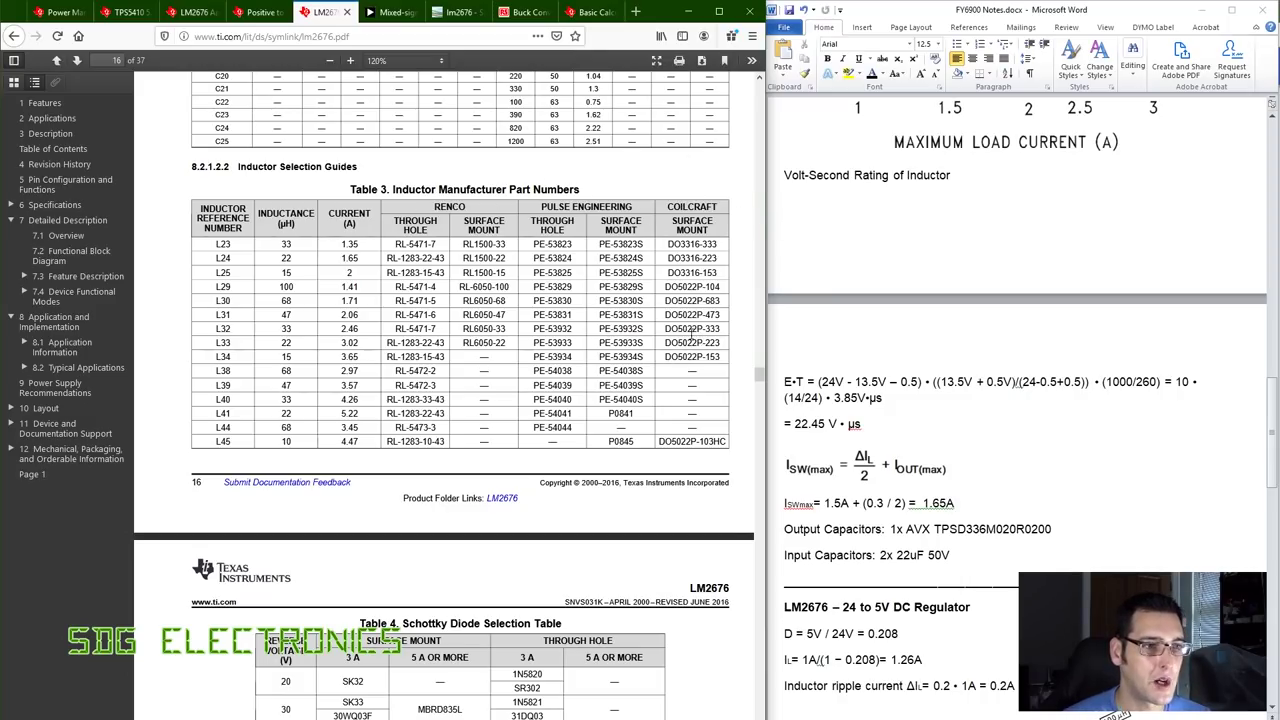
Compare the inverting -13.5 V regulator's inductor calculations in the Word notes with the inductance and current ratings in Table 3.
left_click(1017, 297)
scroll(1040, 470, "up", 1)
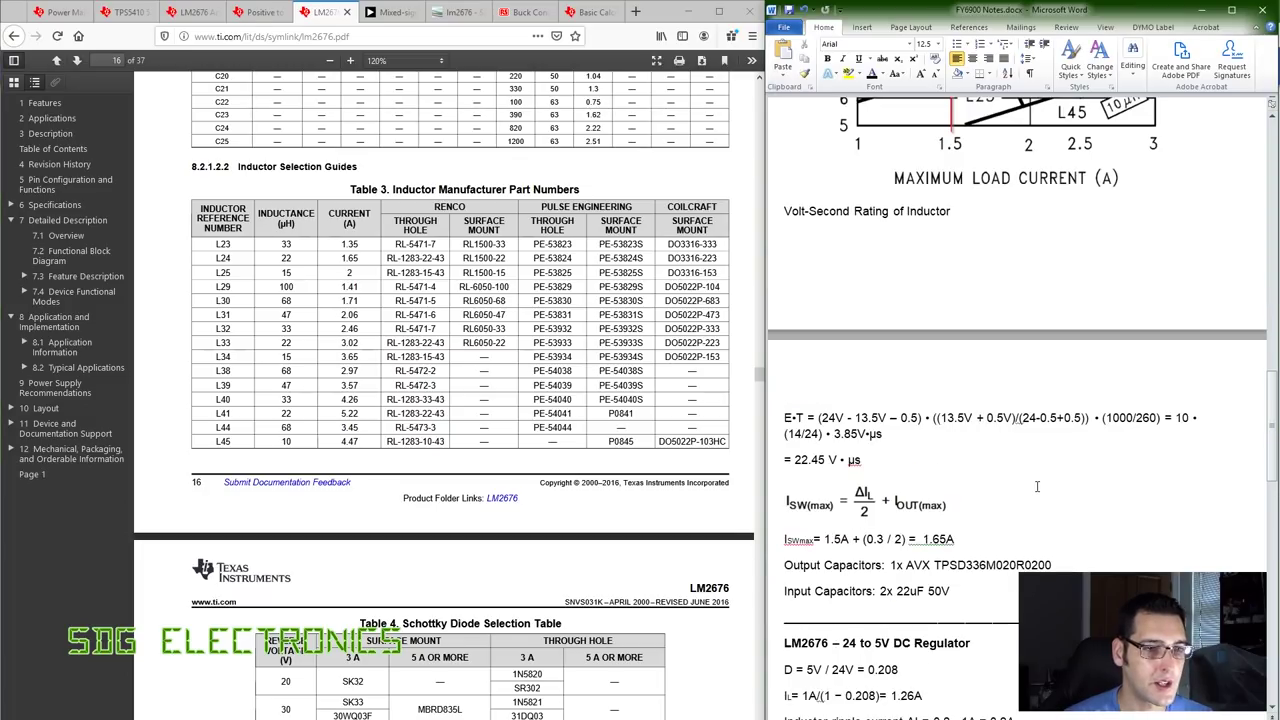
scroll(1037, 486, "up", 3)
scroll(1035, 484, "down", 20)
scroll(1025, 478, "up", 10)
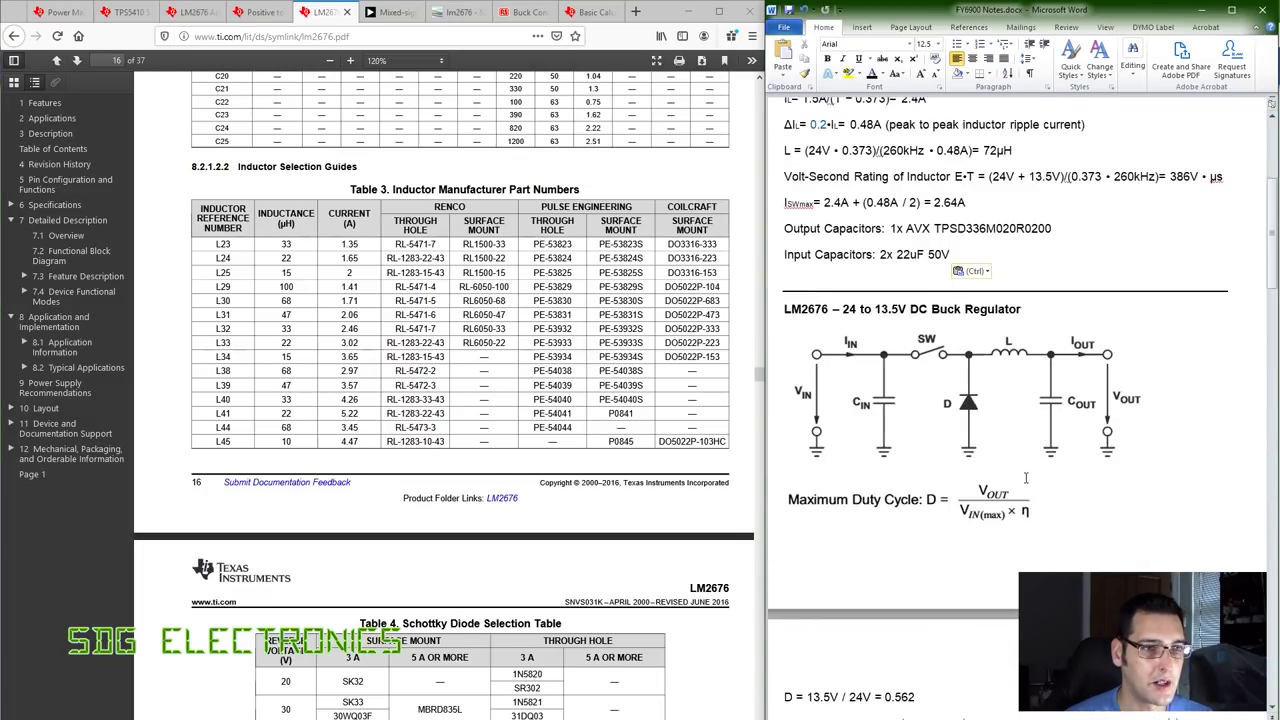
scroll(1025, 478, "up", 8)
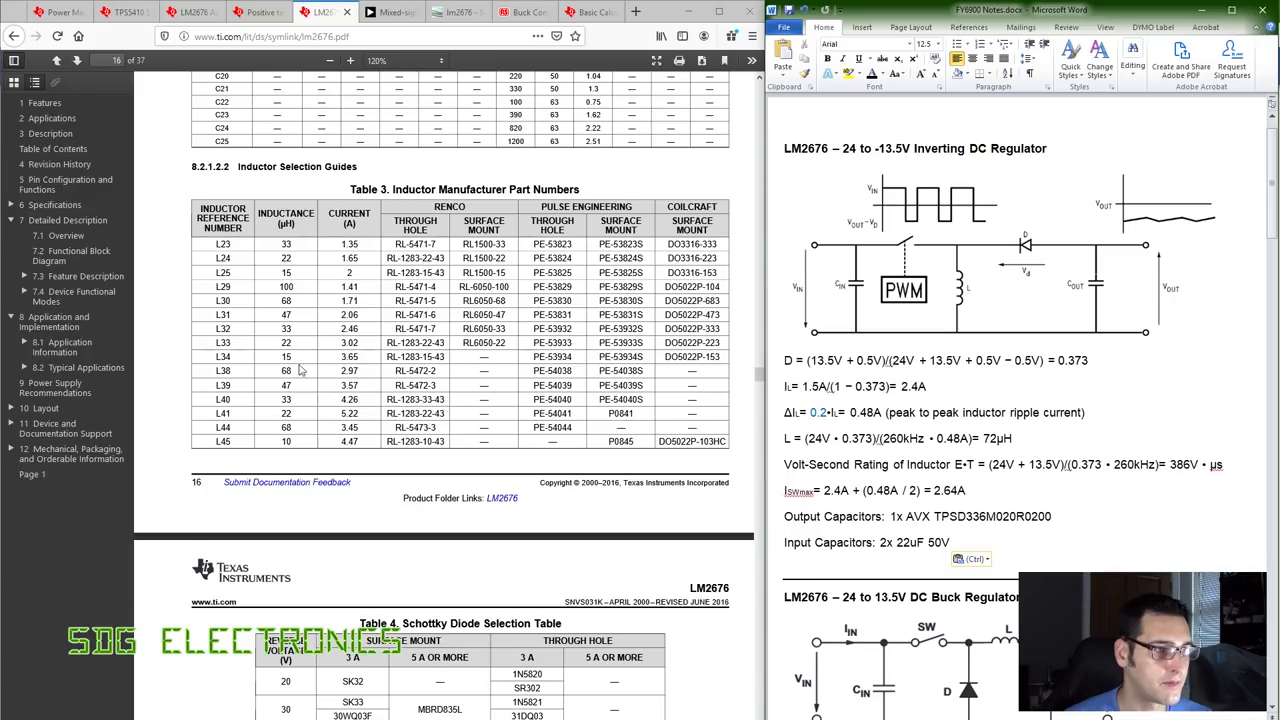
left_click(284, 300)
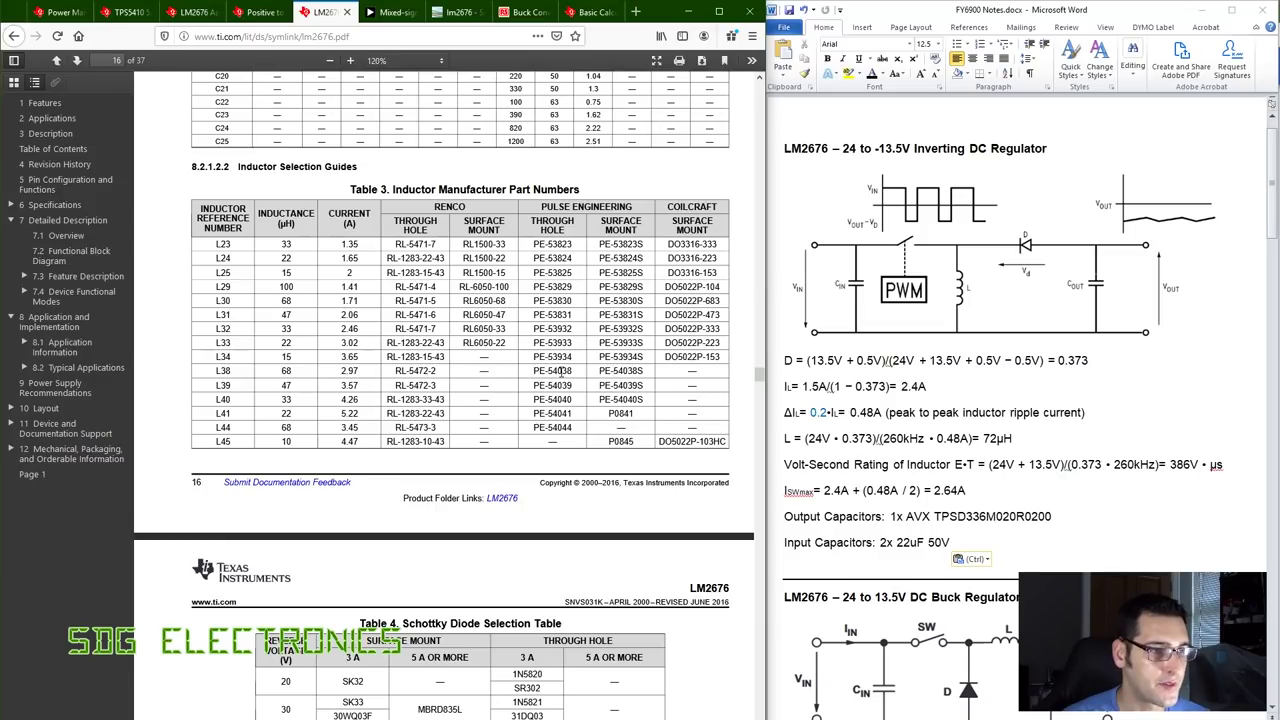
Copy the L38 surface-mount part number PE-54038S from Table 3 and search LCSC for it.
left_click_drag(600, 370, 648, 372)
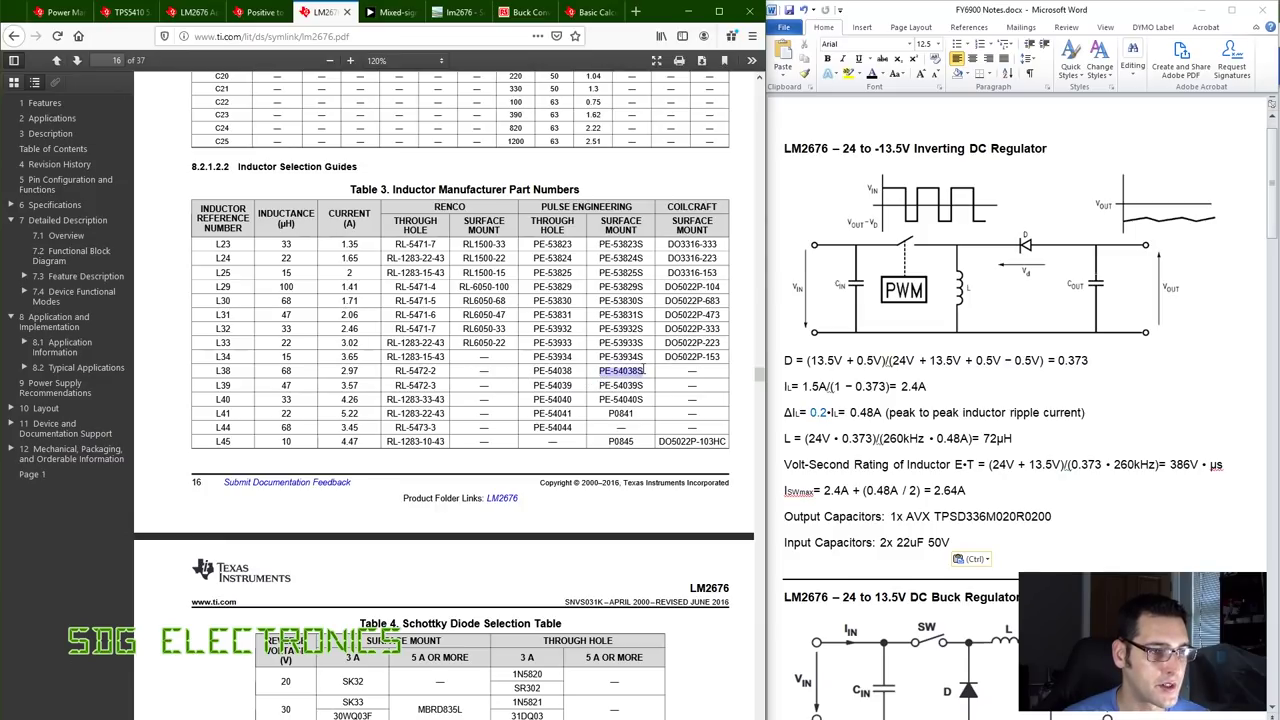
right_click(637, 371)
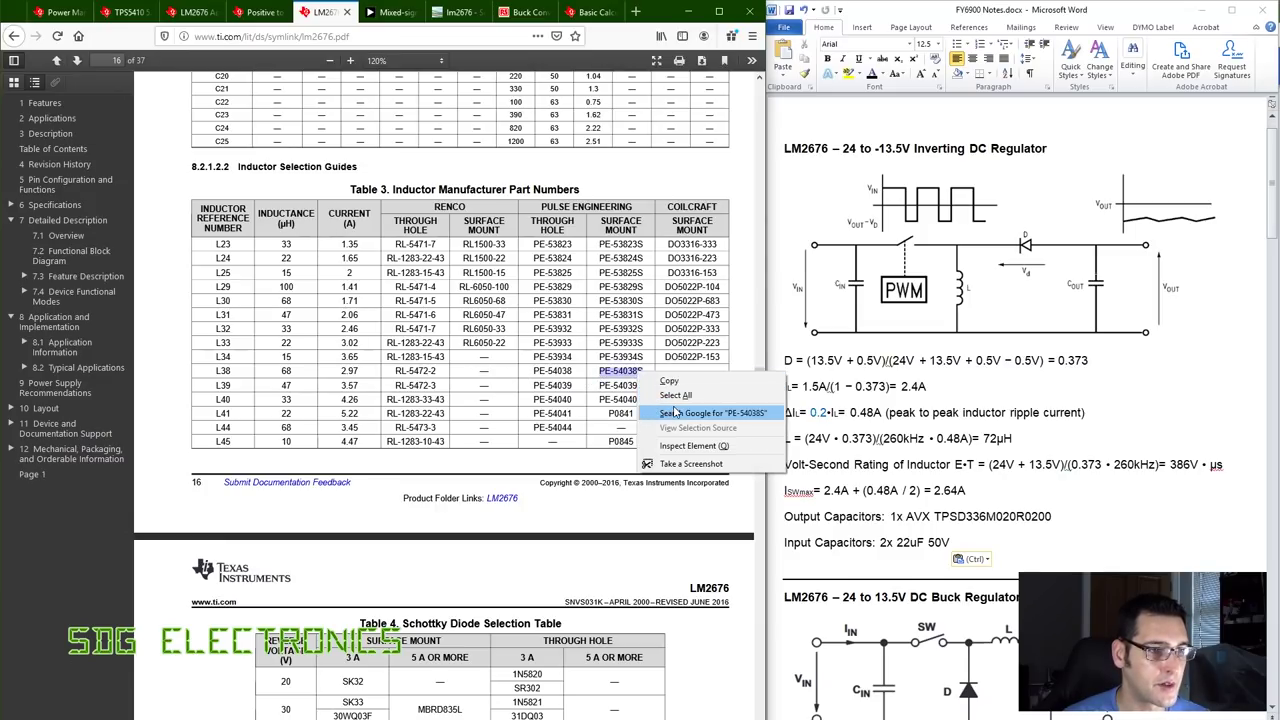
left_click(678, 387)
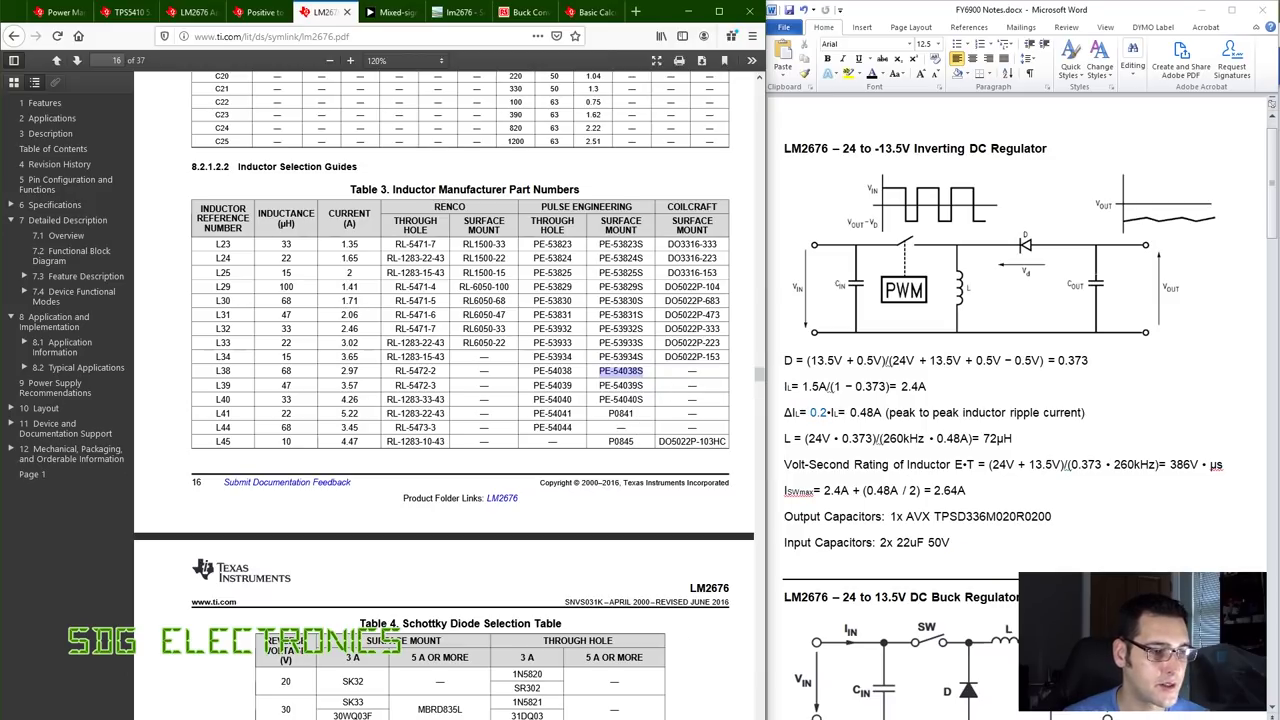
key("alt+Tab")
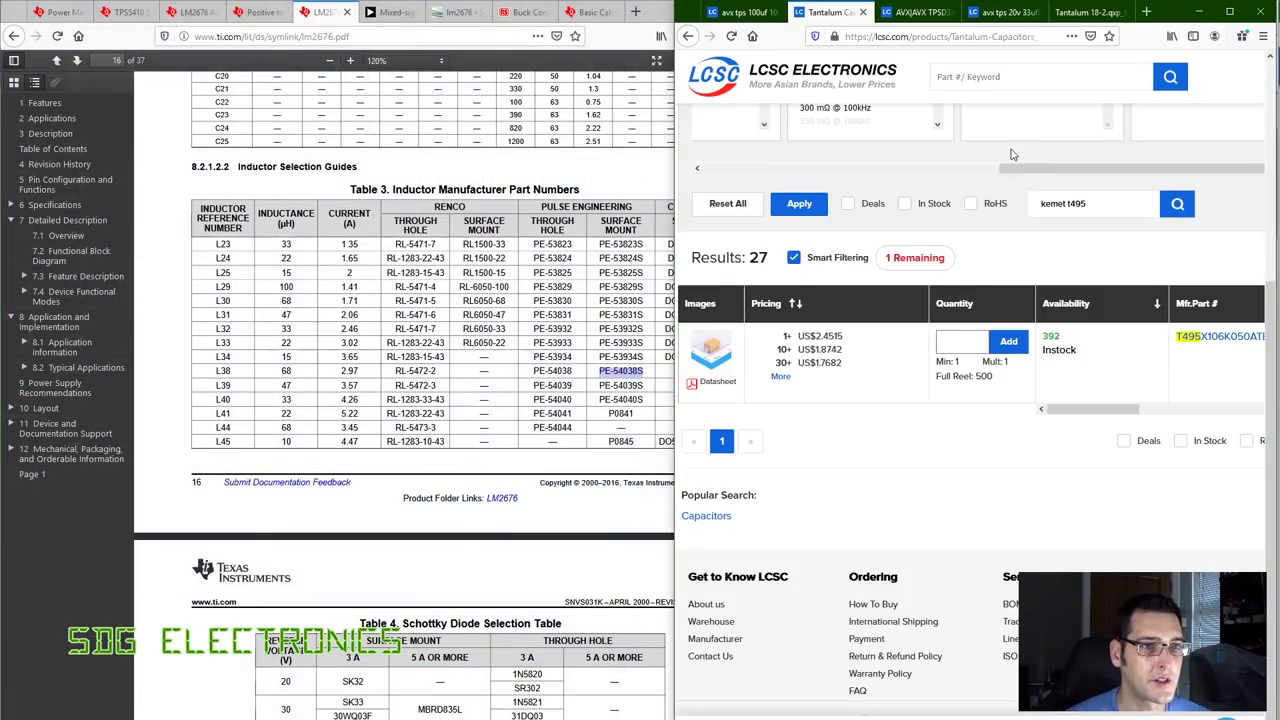
left_click(1012, 76)
key("ctrl+v")
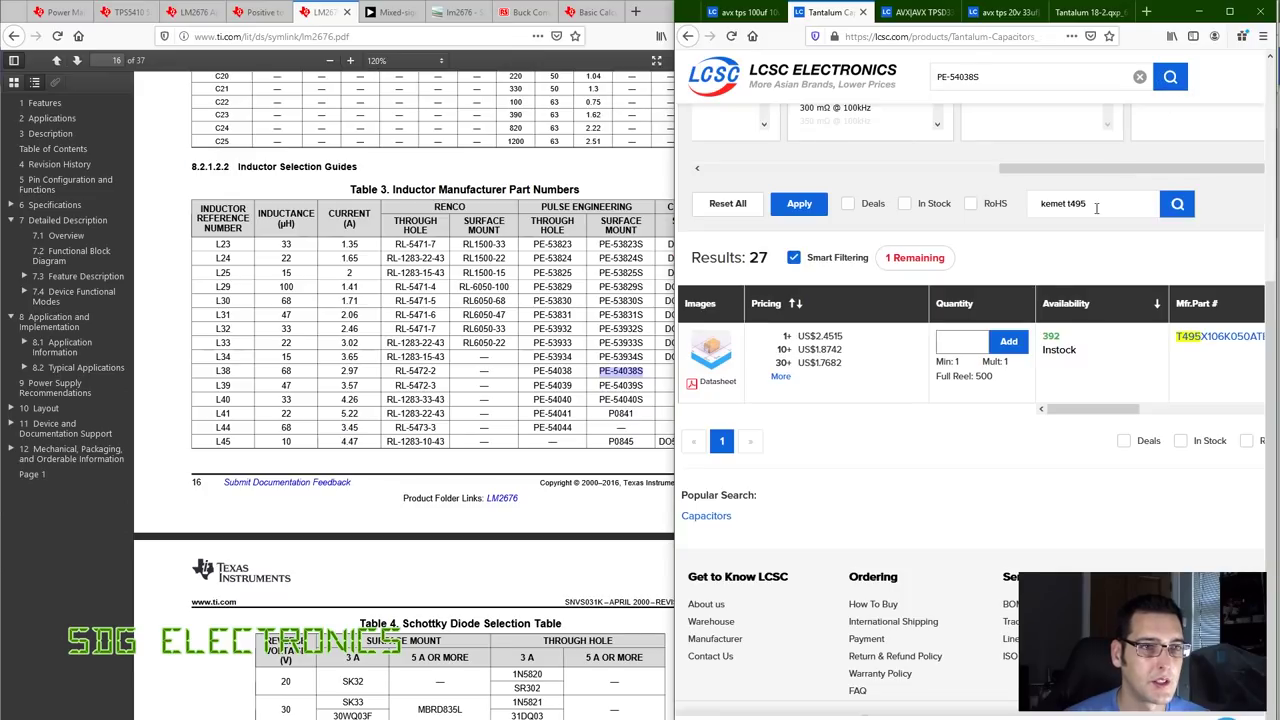
key("Return")
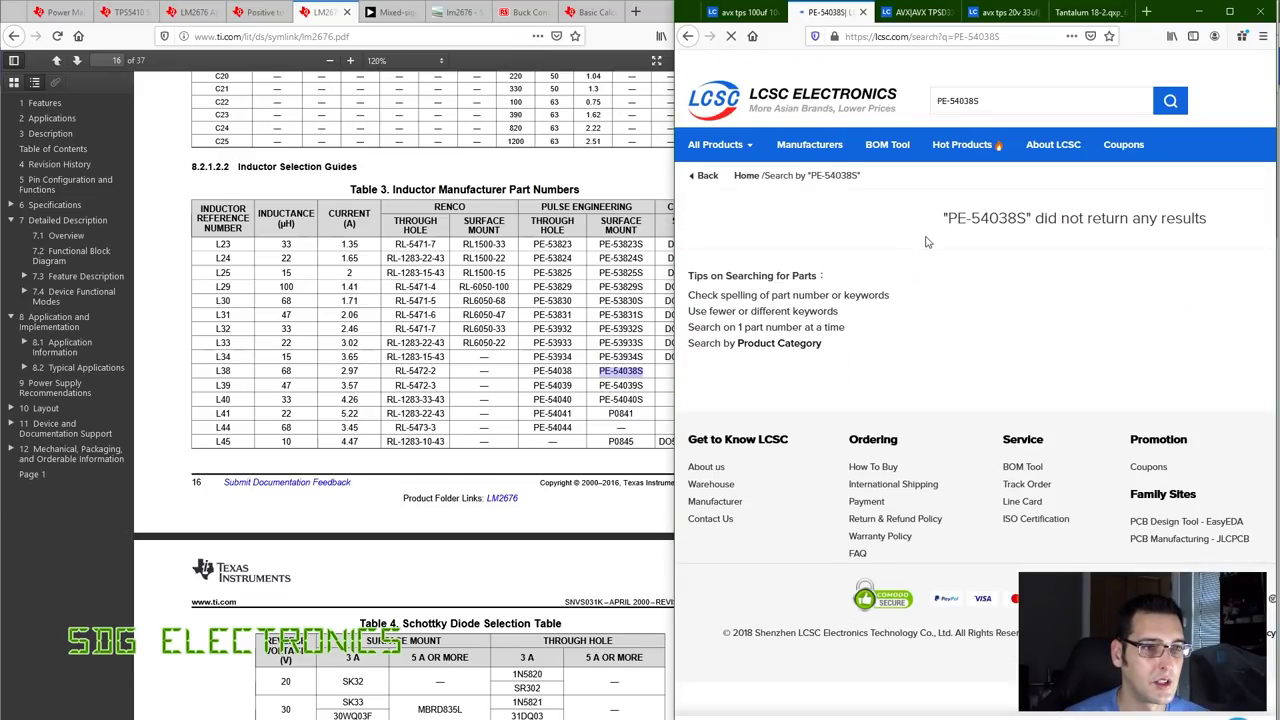
Search Google for PE-54038S in a new tab, look through the results, and close that tab.
left_click(1146, 12)
key("ctrl+v")
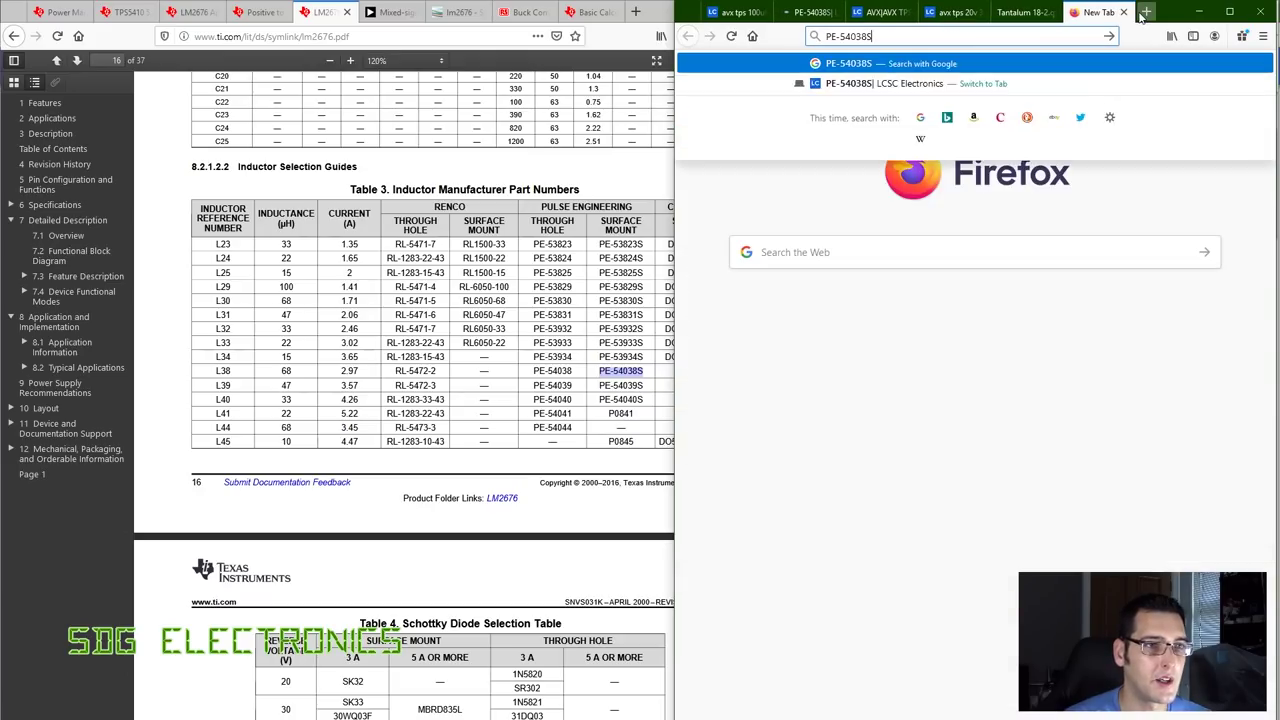
key("Return")
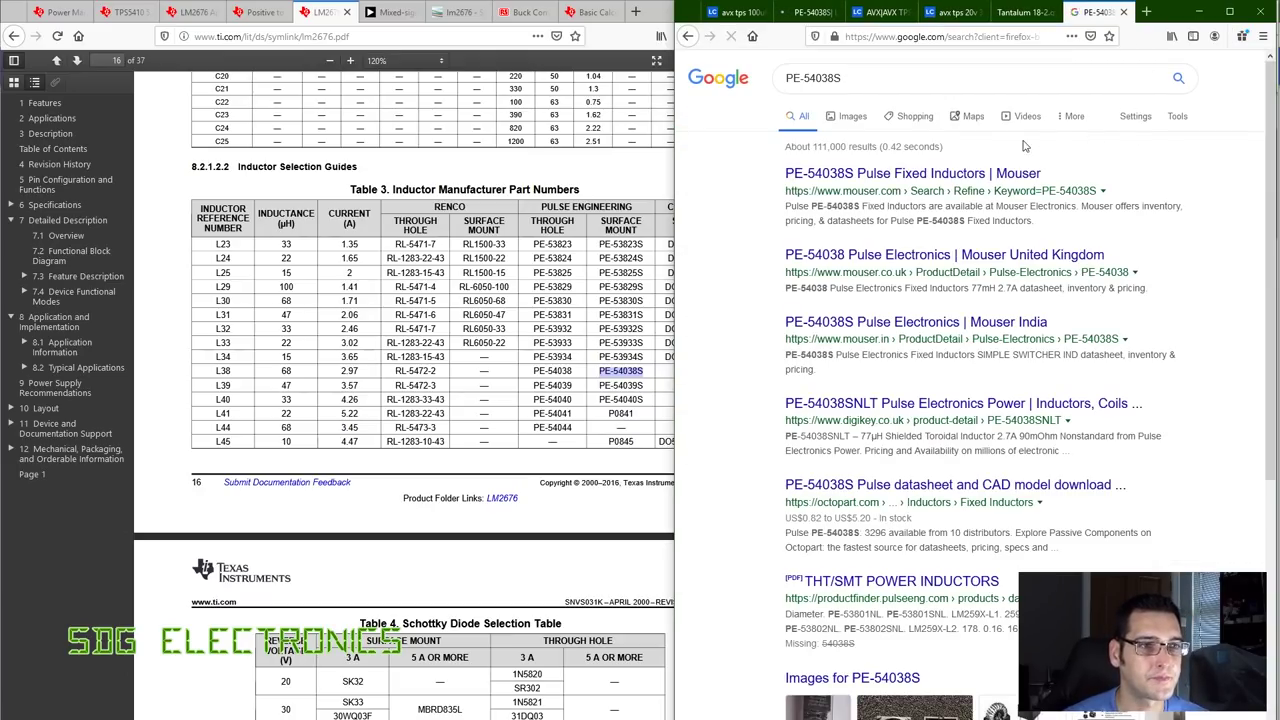
scroll(1023, 451, "down", 2)
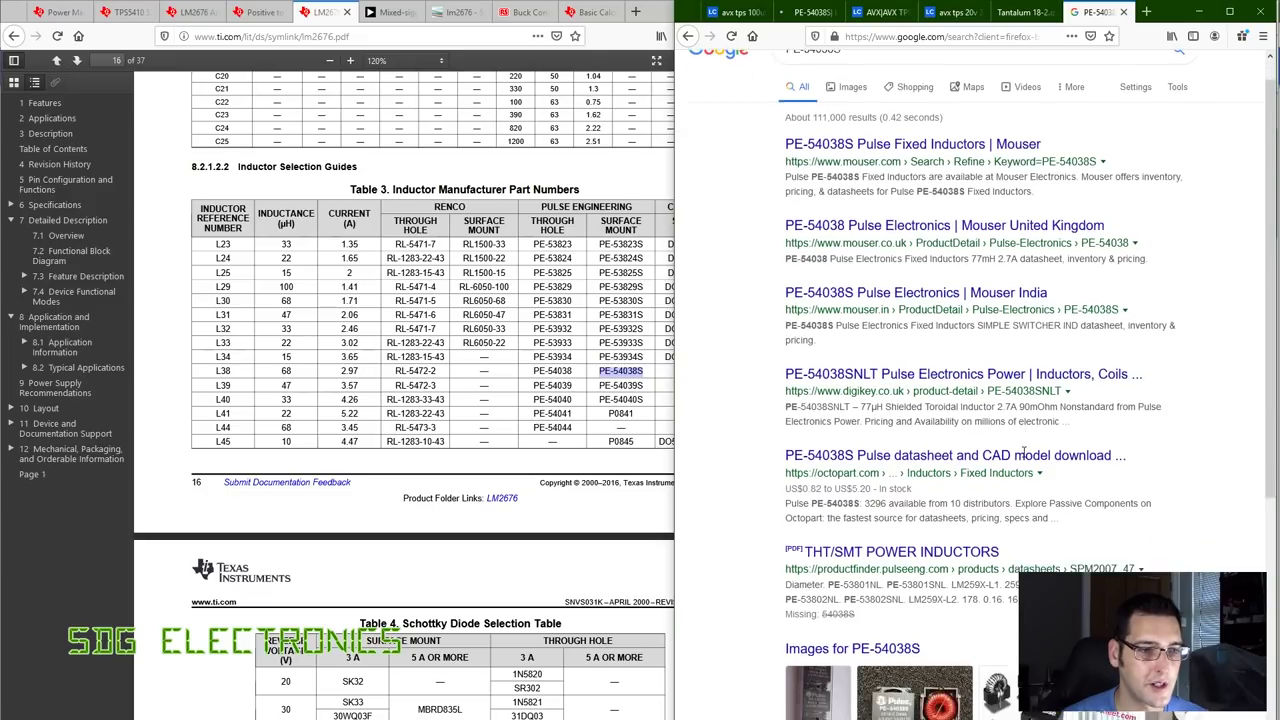
scroll(1023, 451, "down", 4)
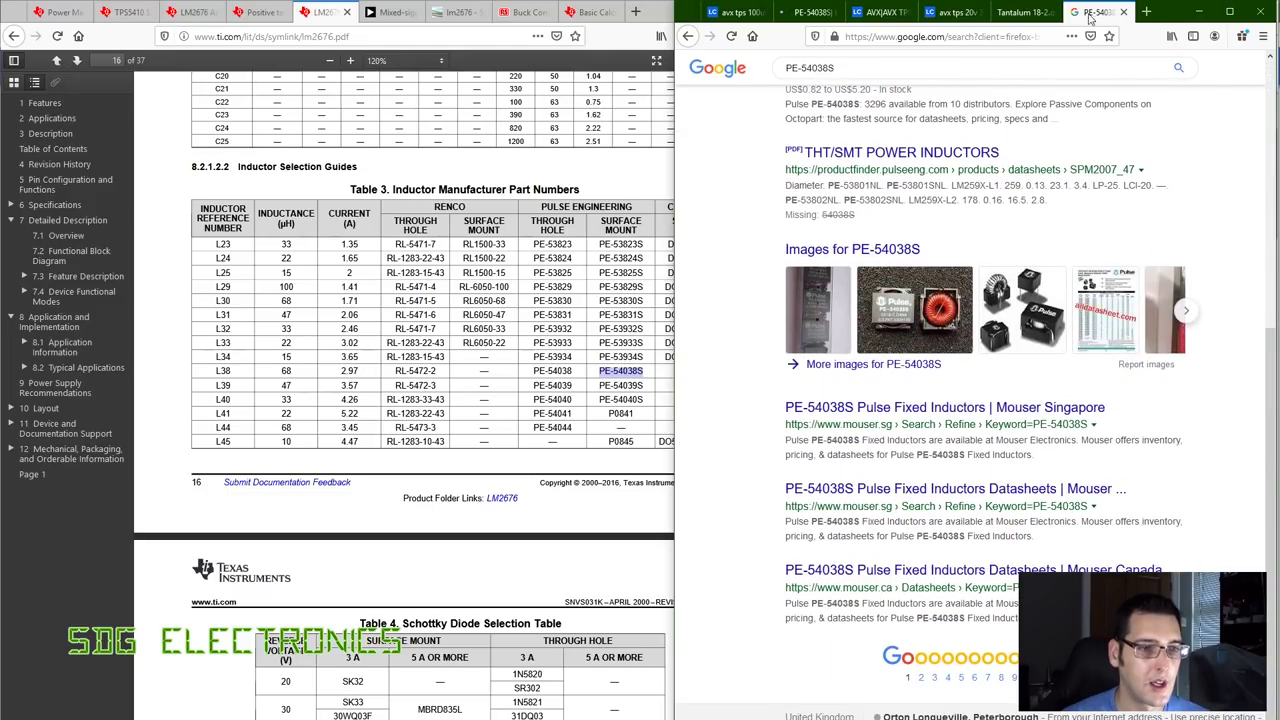
left_click(1123, 12)
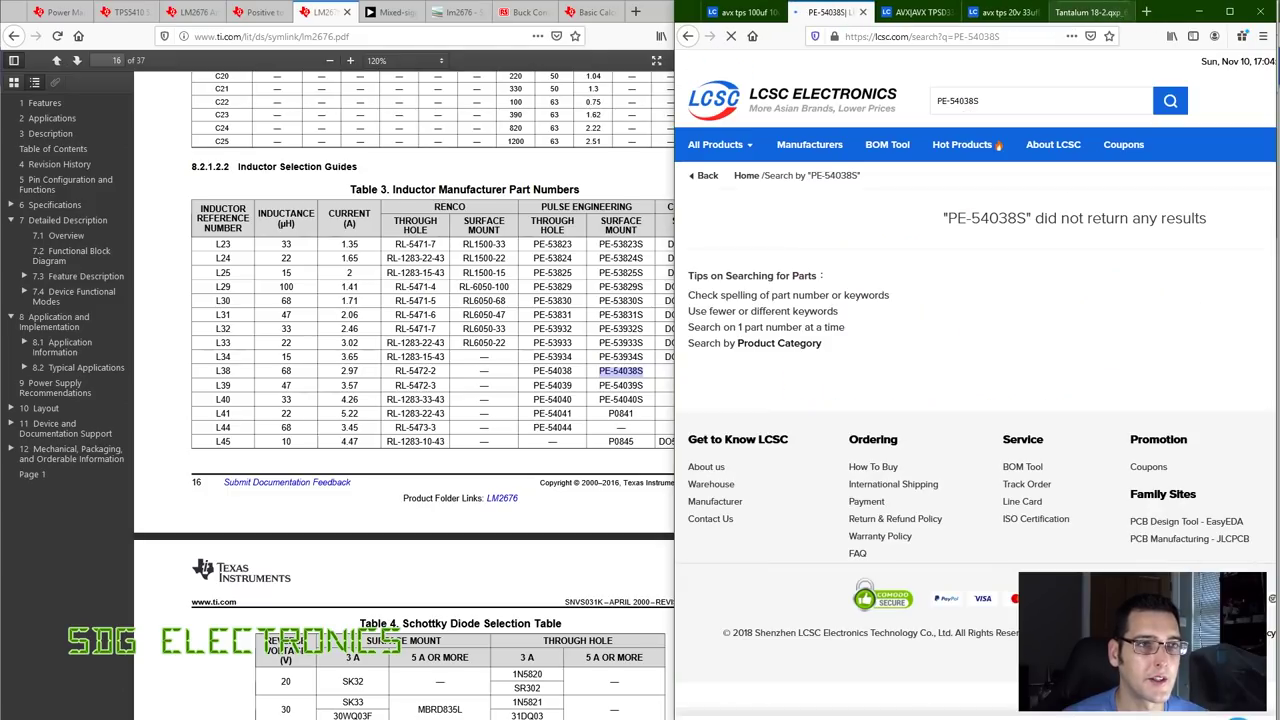
Replace the LCSC search term with "68uh" and bring up the Inductors (SMD) category.
triple_click(988, 106)
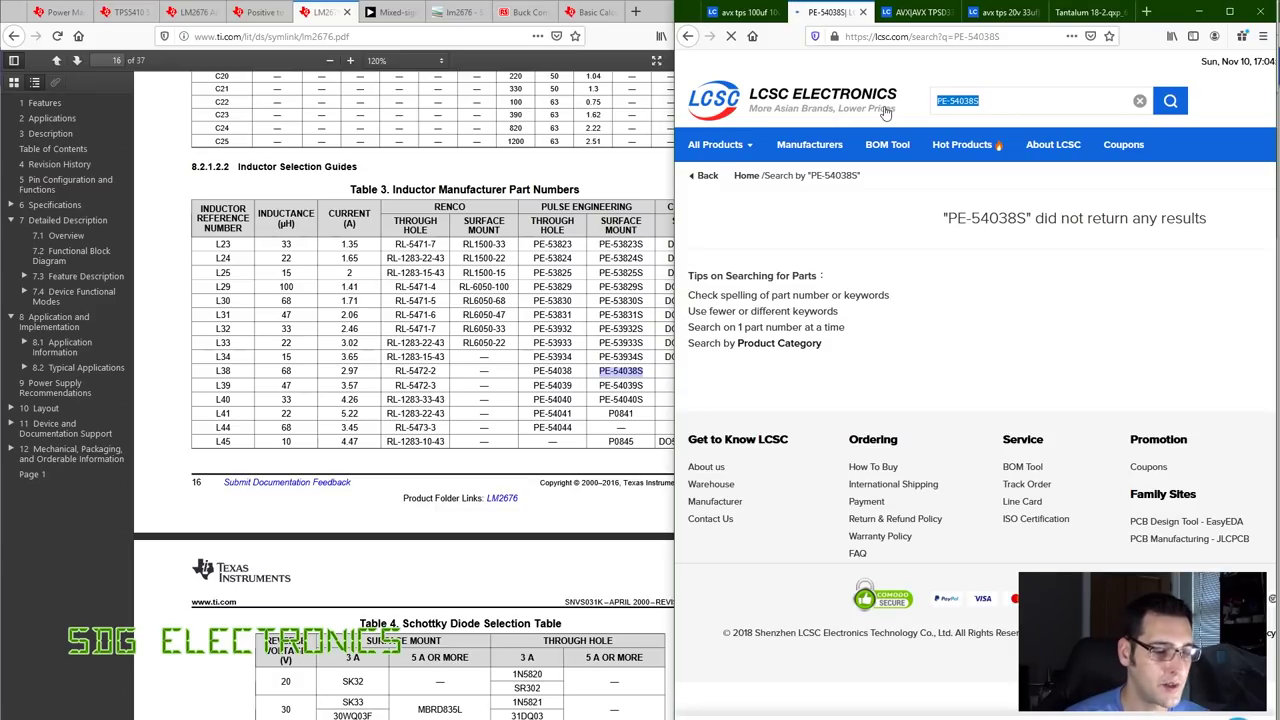
type("68")
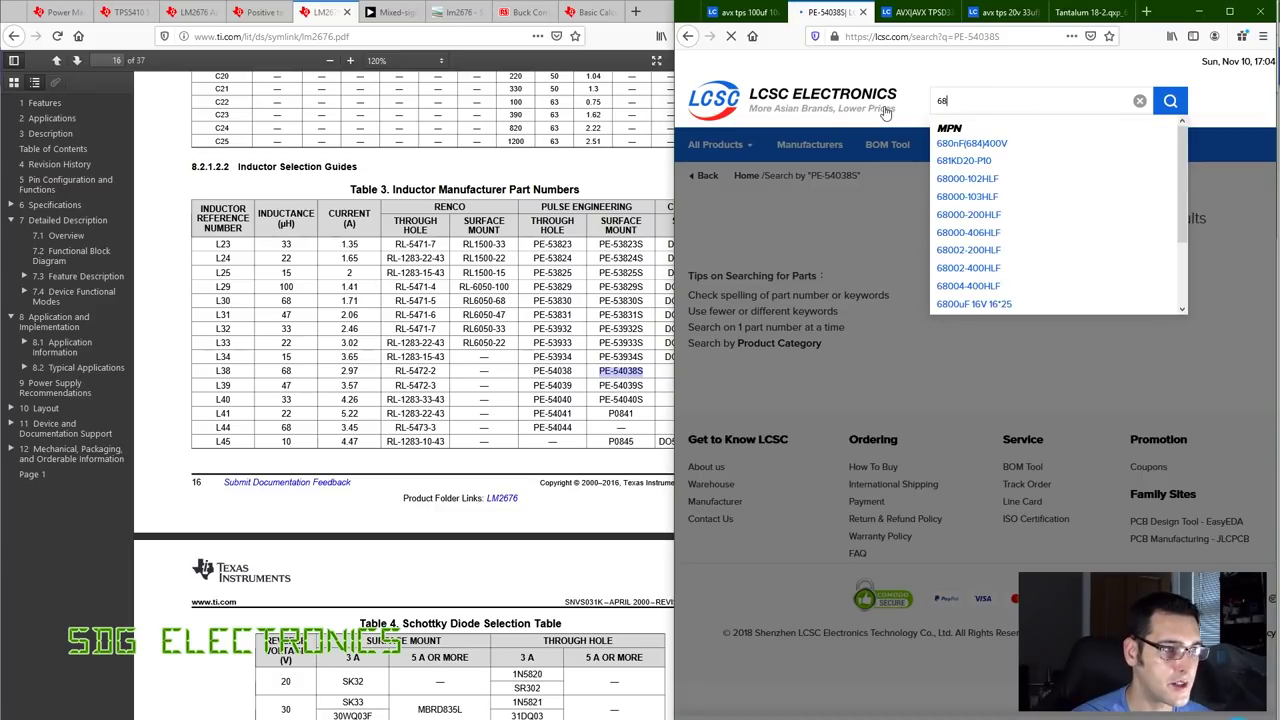
type("uh")
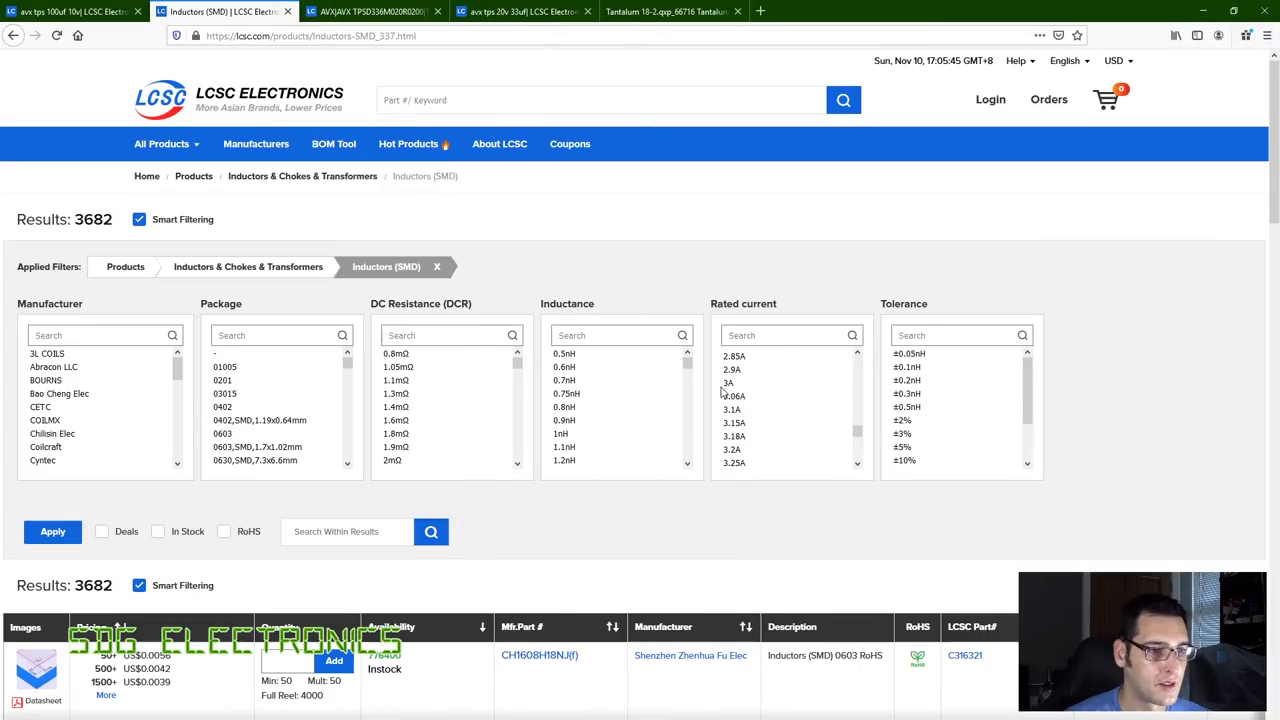
Filter the SMD inductors to a 3A rated current and 68uH inductance.
left_click_drag(728, 384, 747, 445)
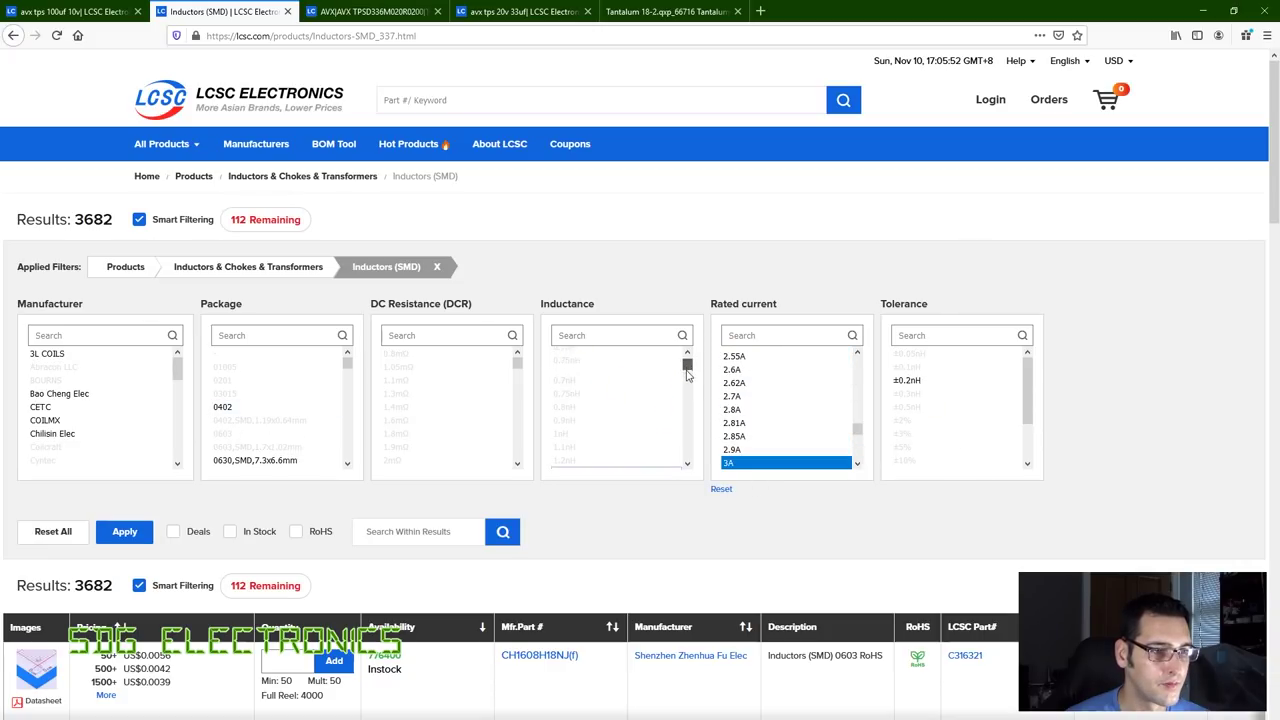
left_click_drag(687, 360, 681, 443)
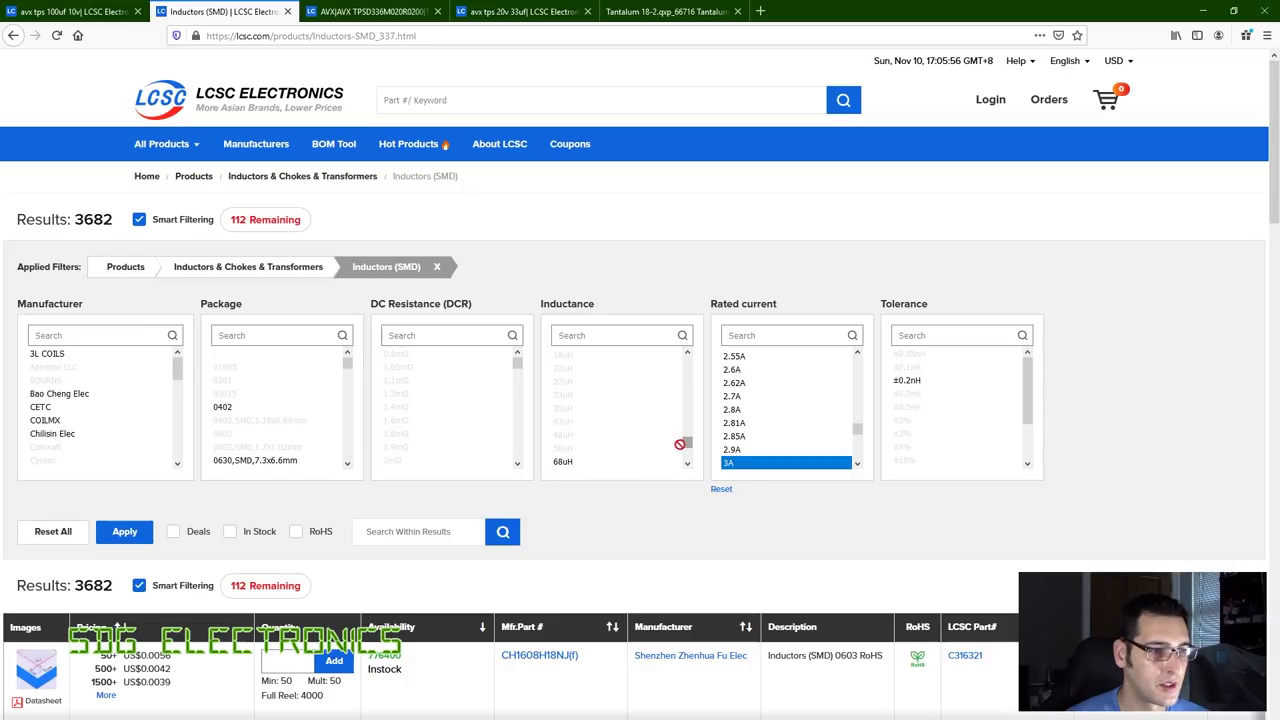
scroll(660, 434, "down", 2)
left_click(567, 398)
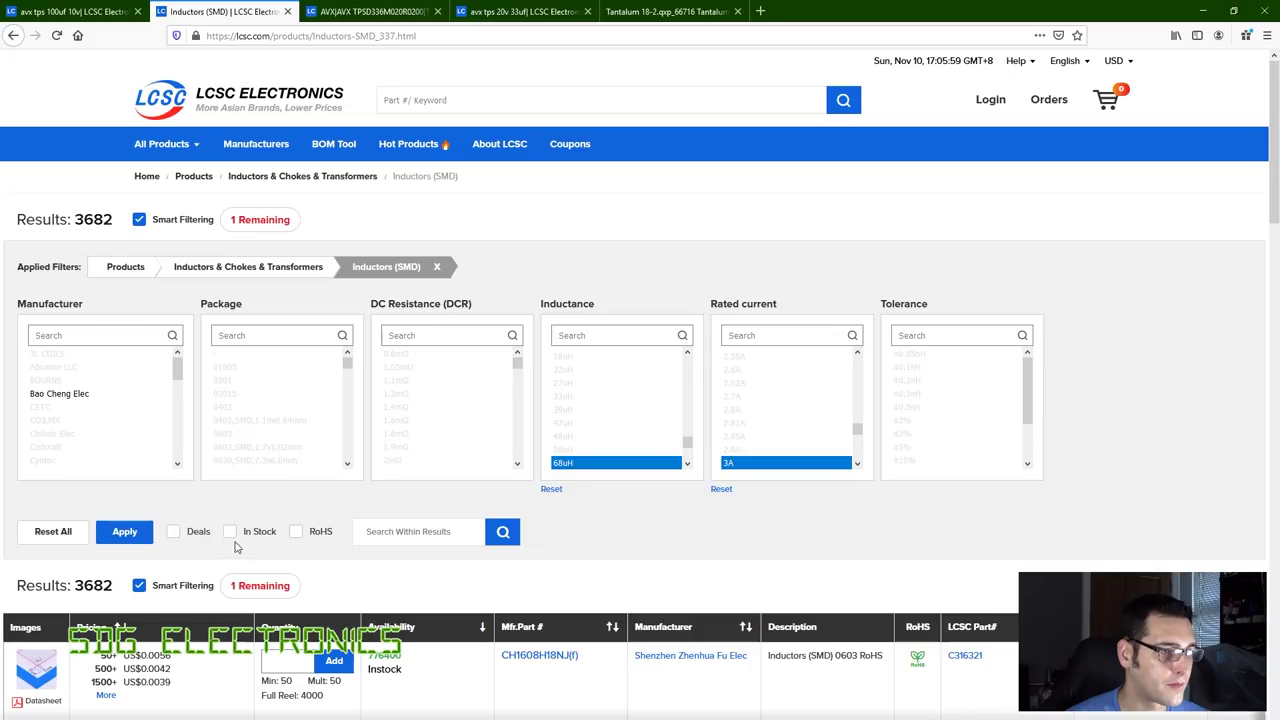
left_click(115, 533)
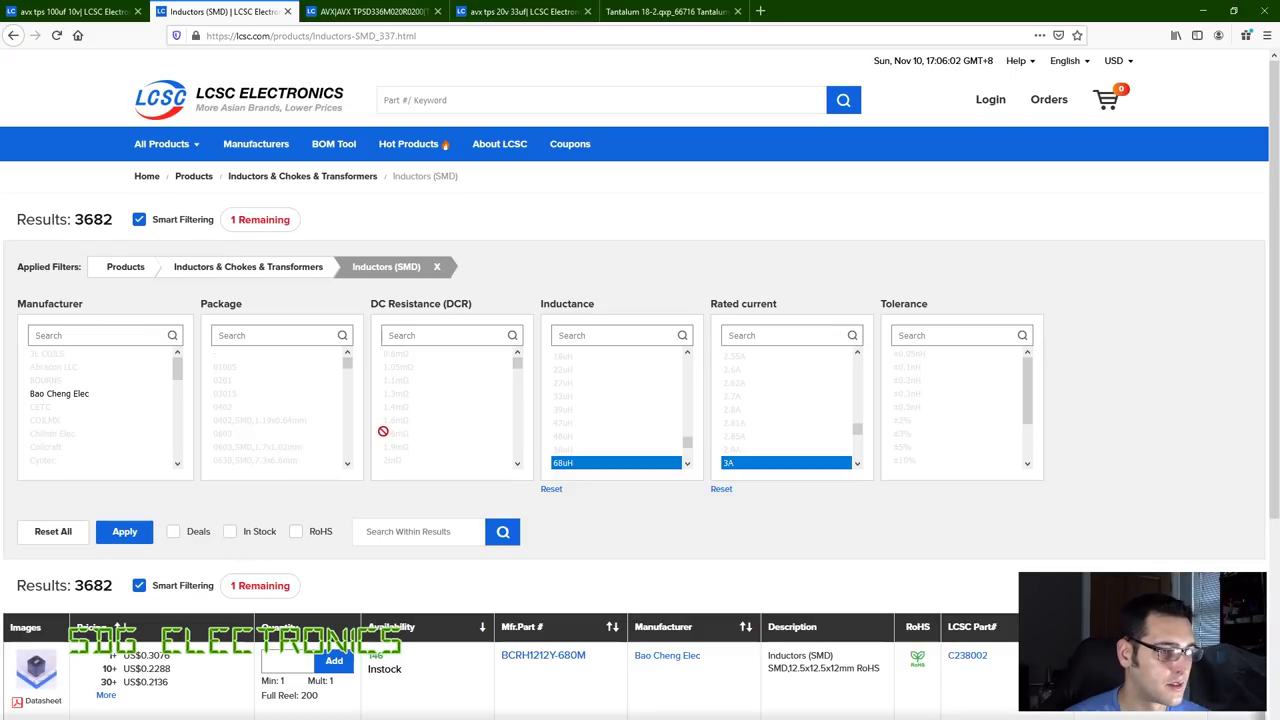
Open the Bao Cheng Elec BCRH1212Y-680M inductor and its datasheet, and check the mechanical dimensions and current ratings.
scroll(208, 451, "down", 5)
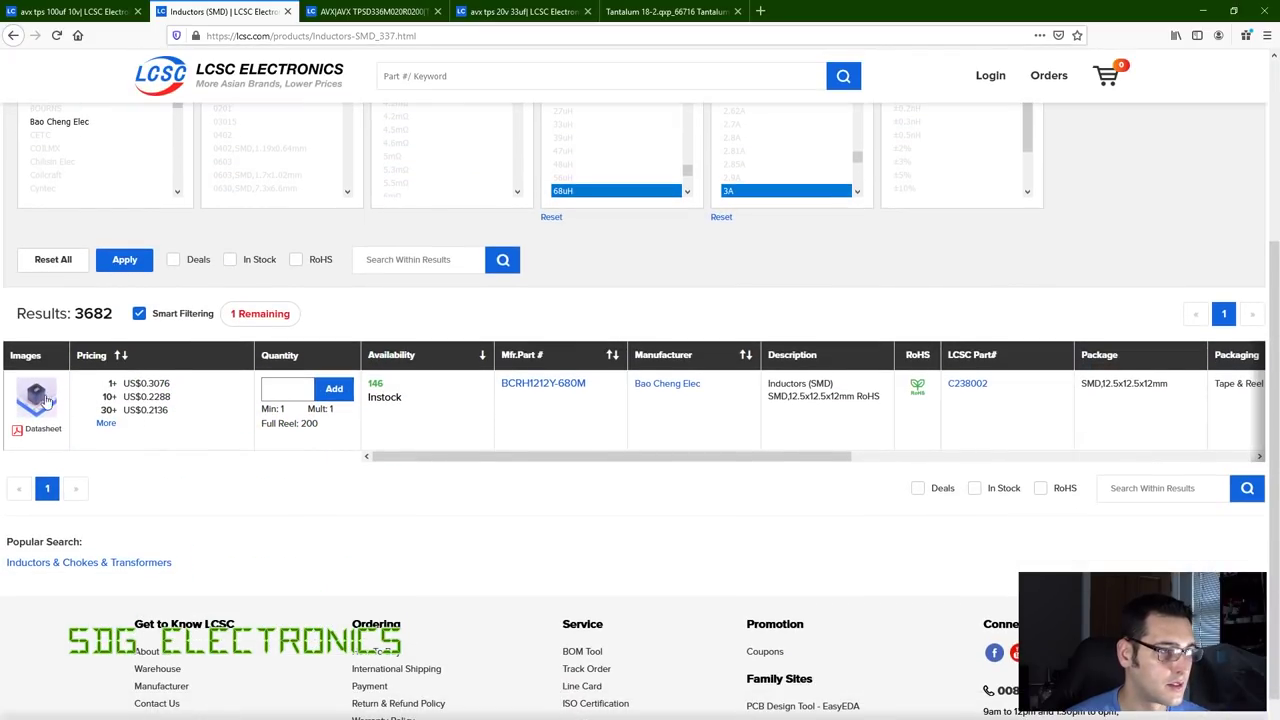
left_click(548, 391)
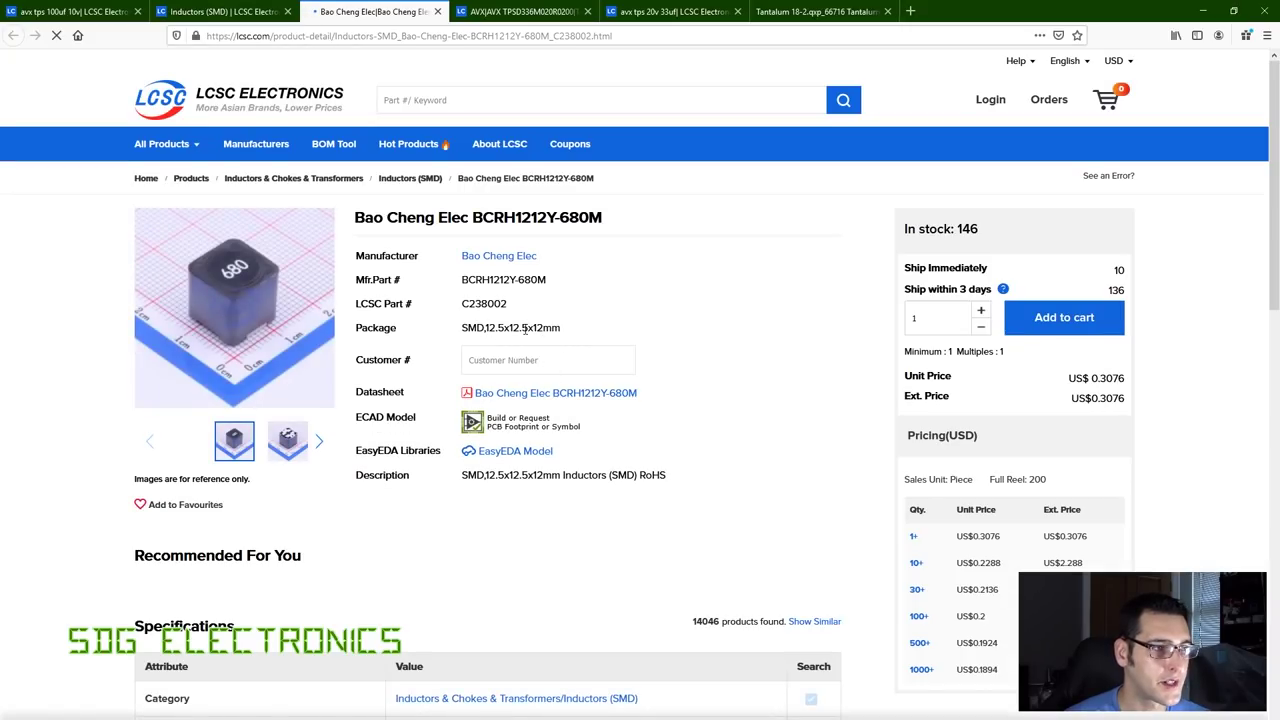
left_click(551, 392)
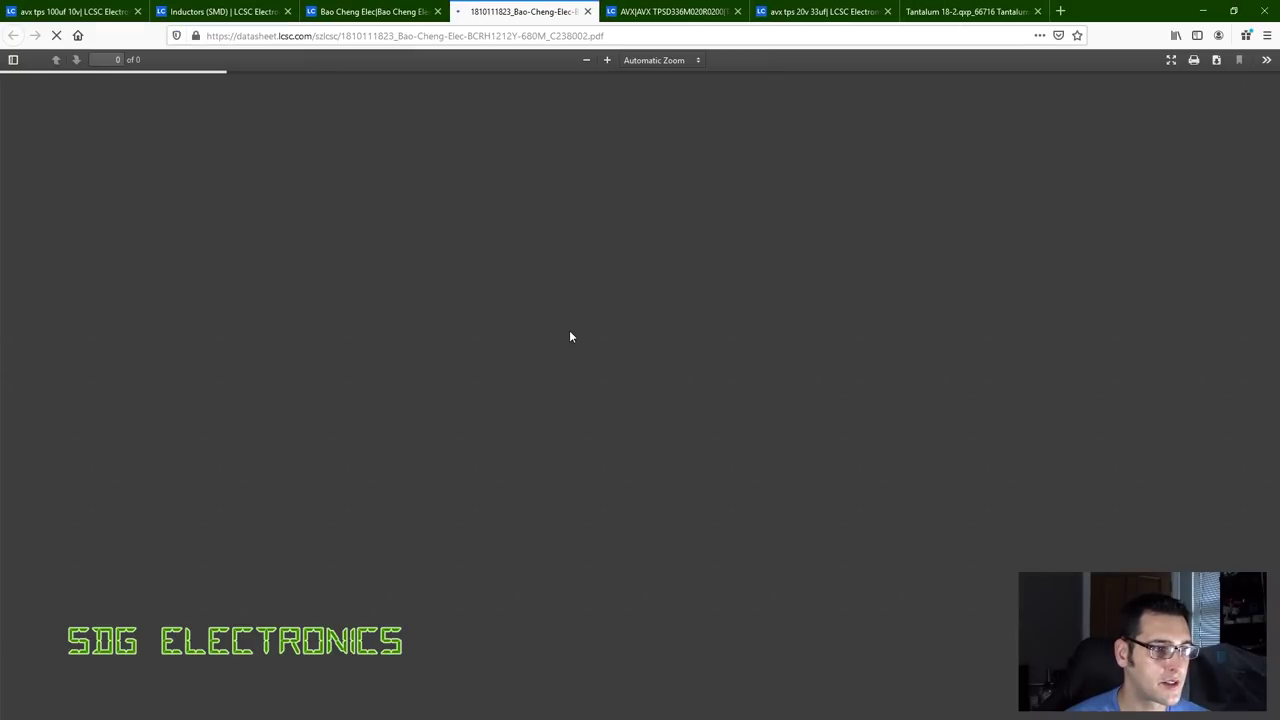
scroll(716, 509, "down", 10)
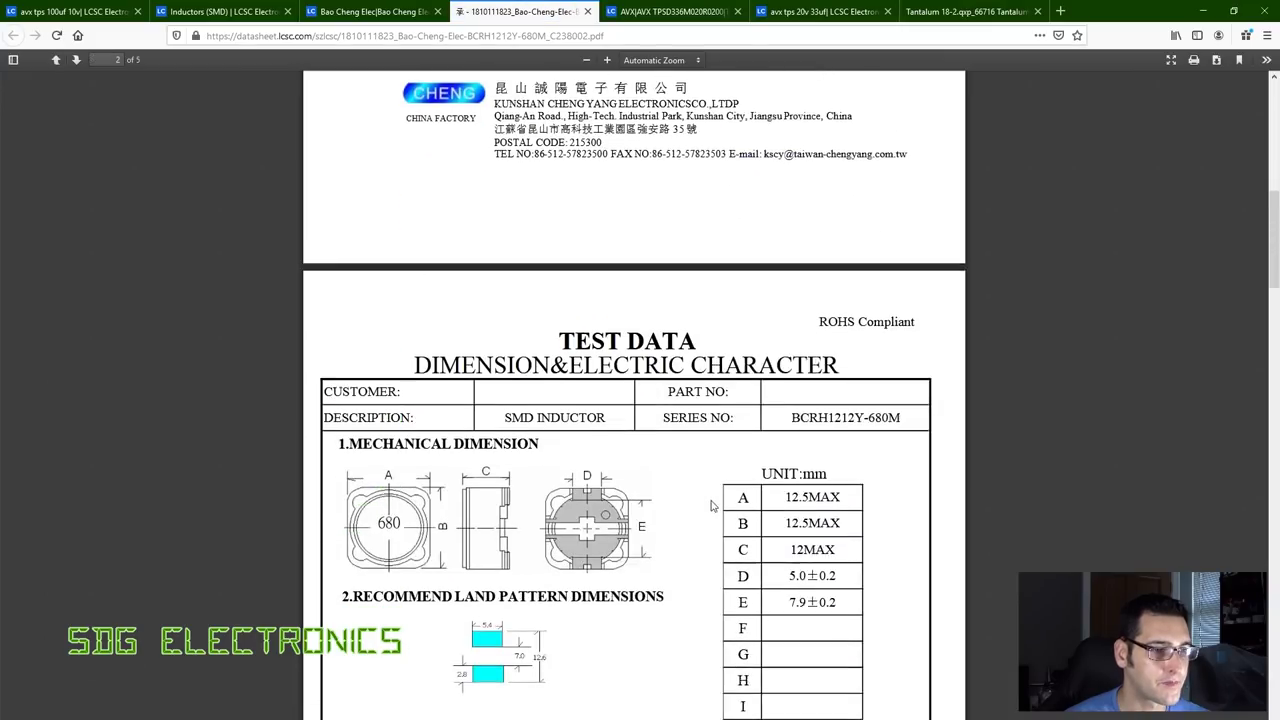
scroll(706, 509, "up", 1)
scroll(690, 495, "down", 4)
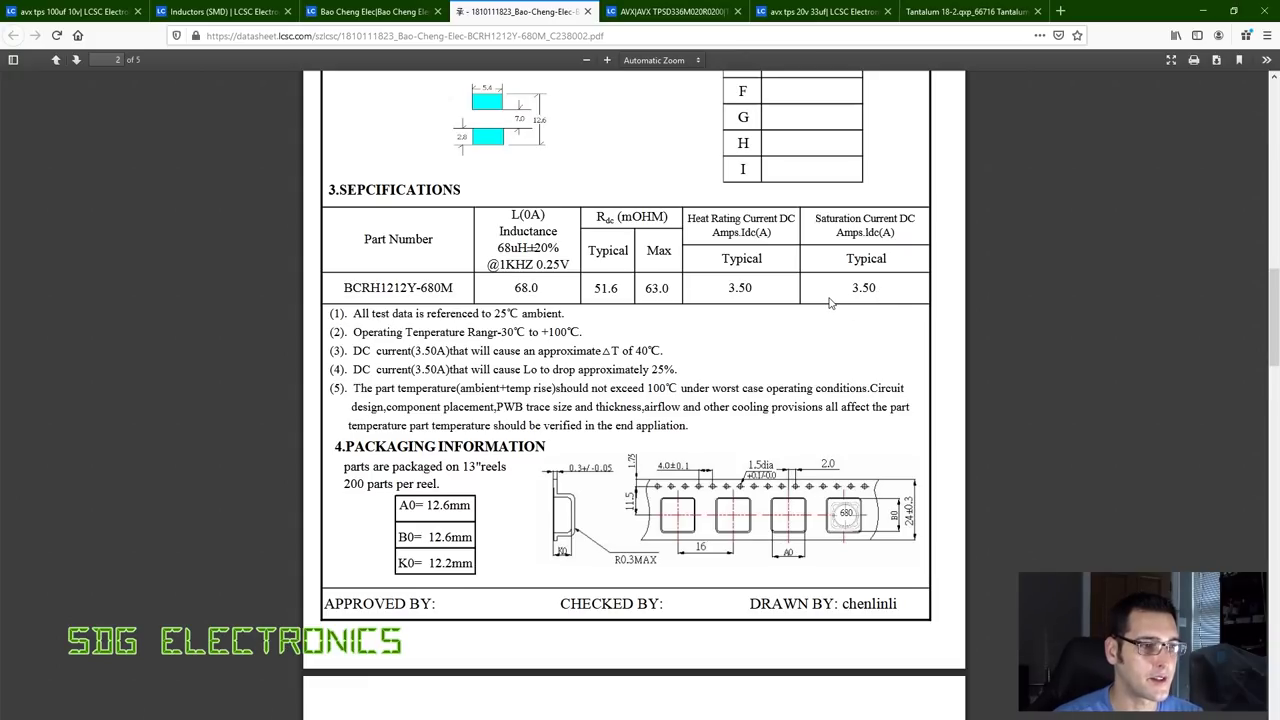
Examine the BCRH1212Y-680M datasheet's preproduction test data and its temperature-rise and inductance-versus-current curves.
scroll(829, 303, "down", 10)
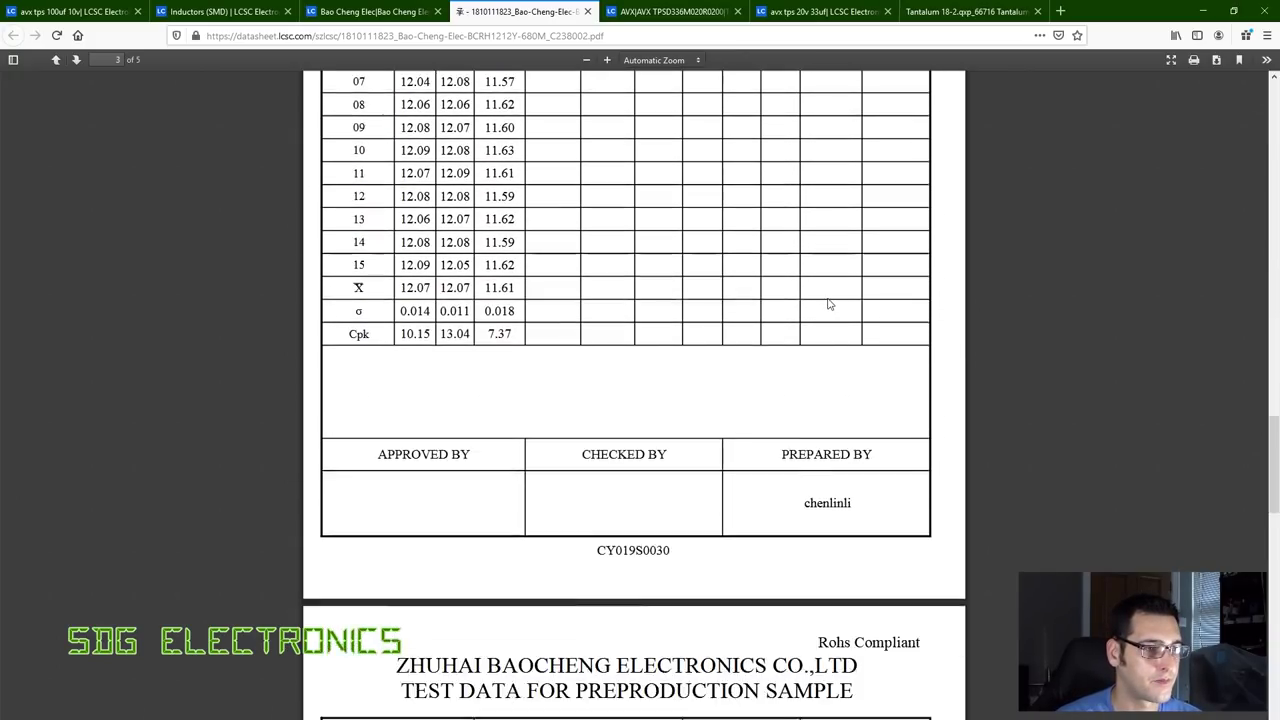
scroll(829, 303, "down", 9)
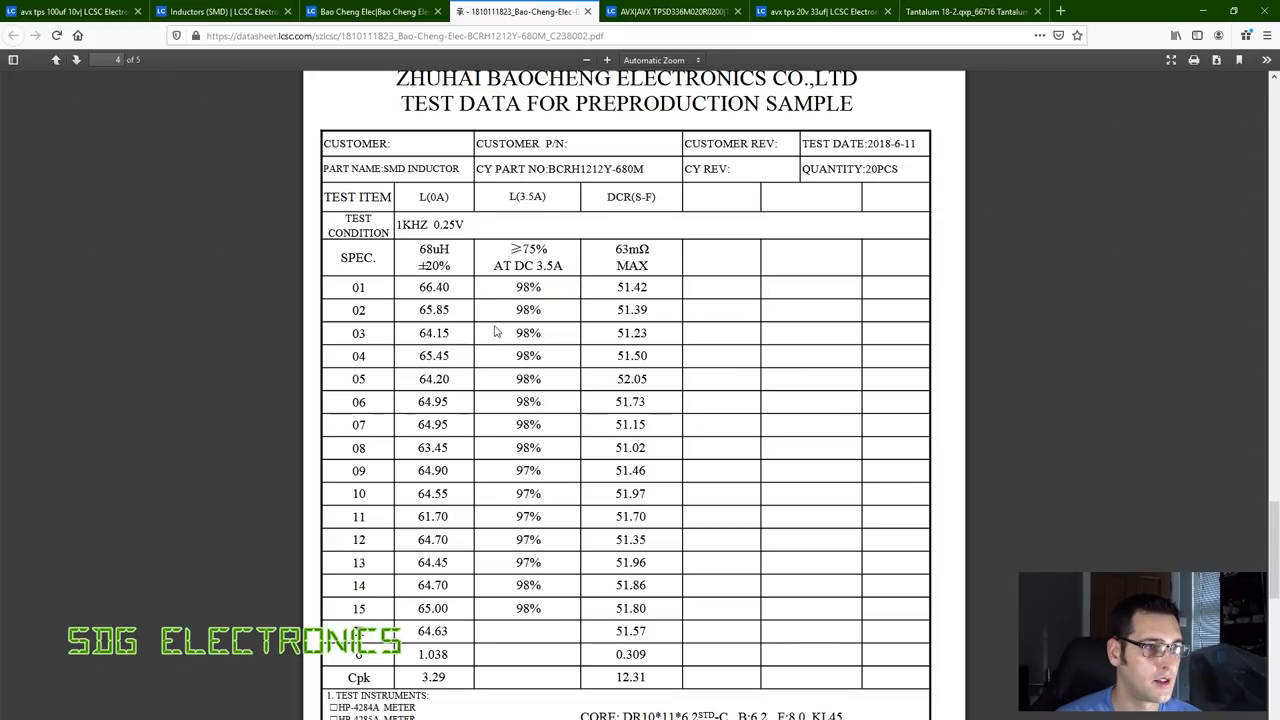
scroll(494, 331, "down", 12)
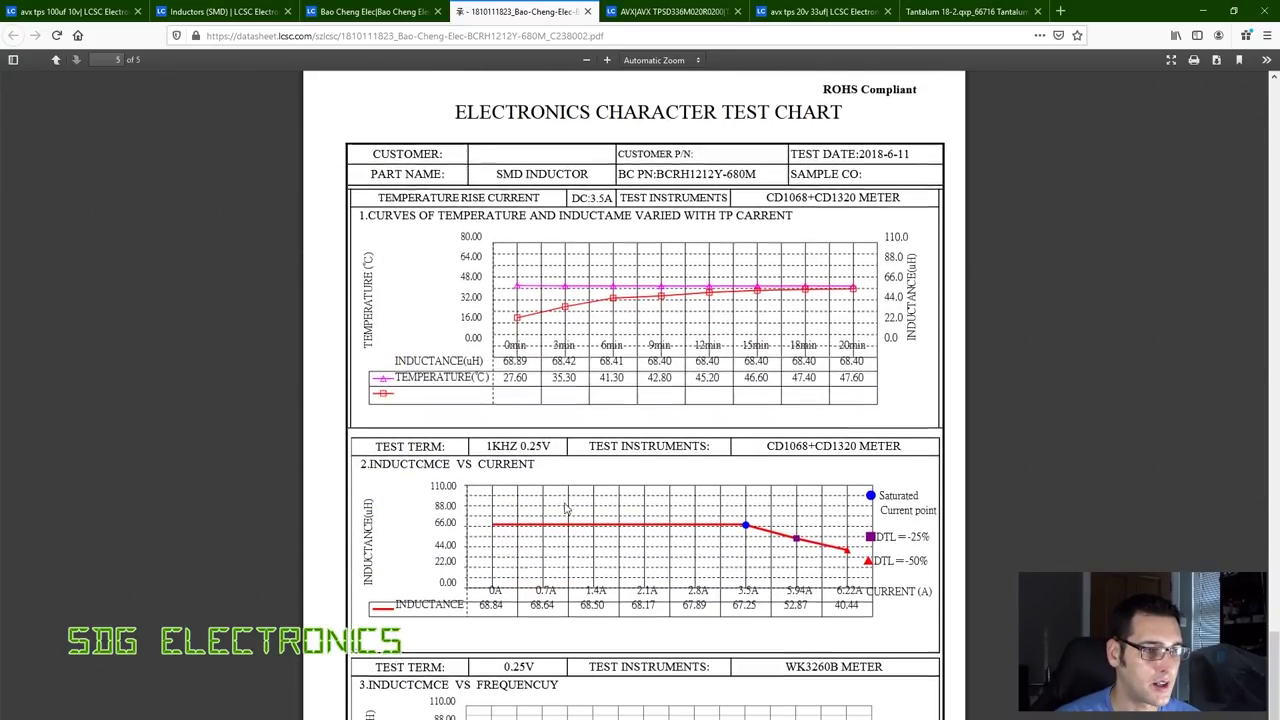
Examine the BCRH1212Y-680M datasheet's inductance-versus-frequency curve and return to the first page.
scroll(568, 503, "down", 4)
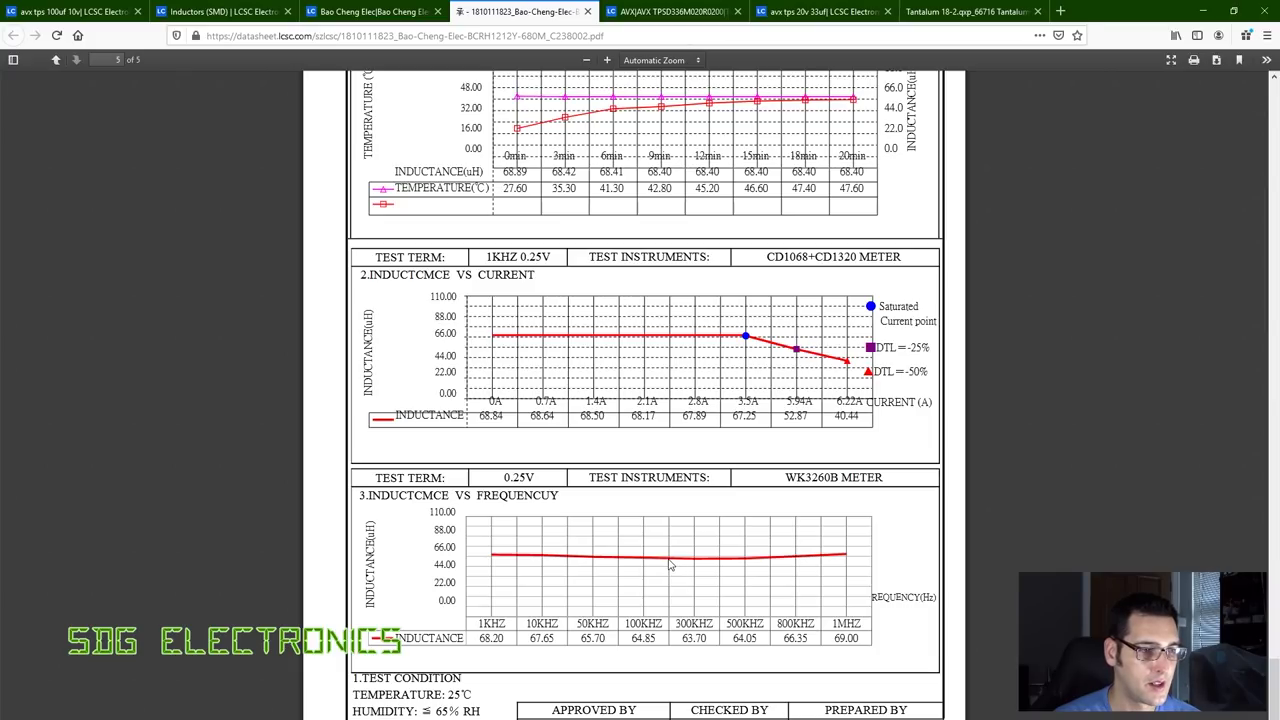
scroll(671, 563, "down", 1)
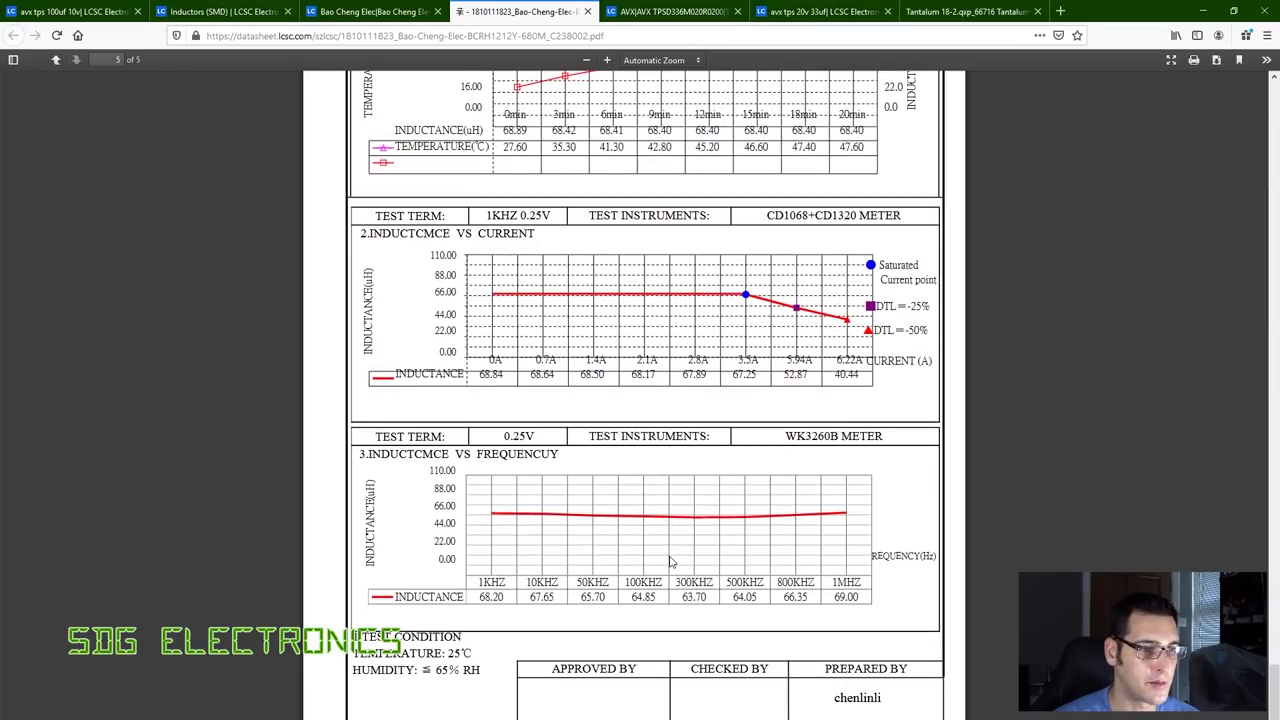
scroll(674, 557, "up", 20)
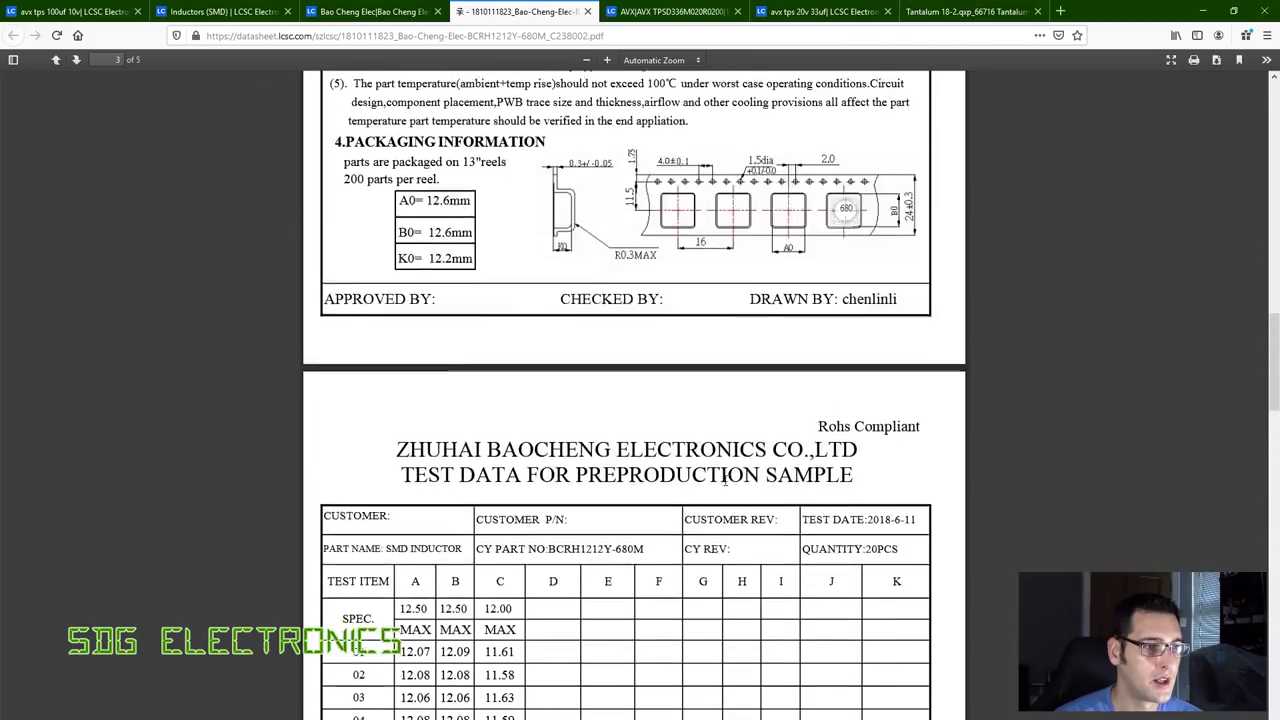
scroll(720, 484, "up", 10)
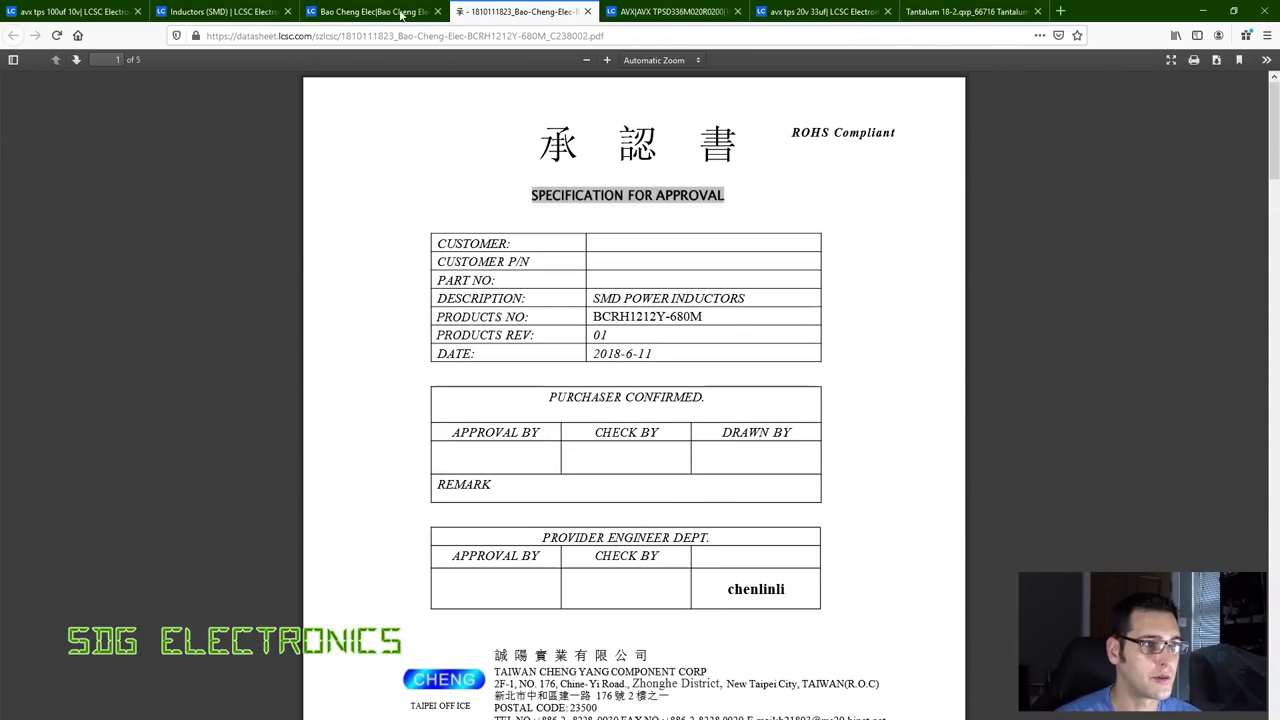
Copy the part number BCRH1212Y-680M from its LCSC page into the Word notes as the -13.5 V inverting regulator's inductor.
left_click(692, 714)
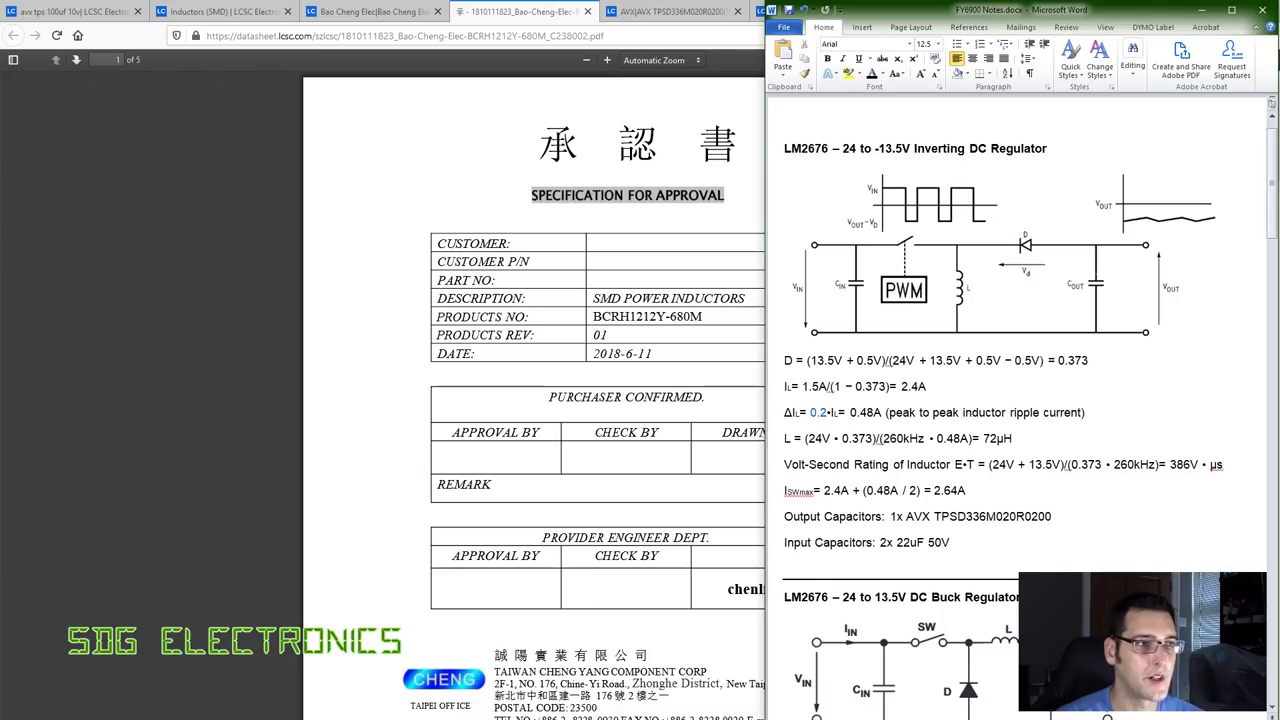
left_click(400, 12)
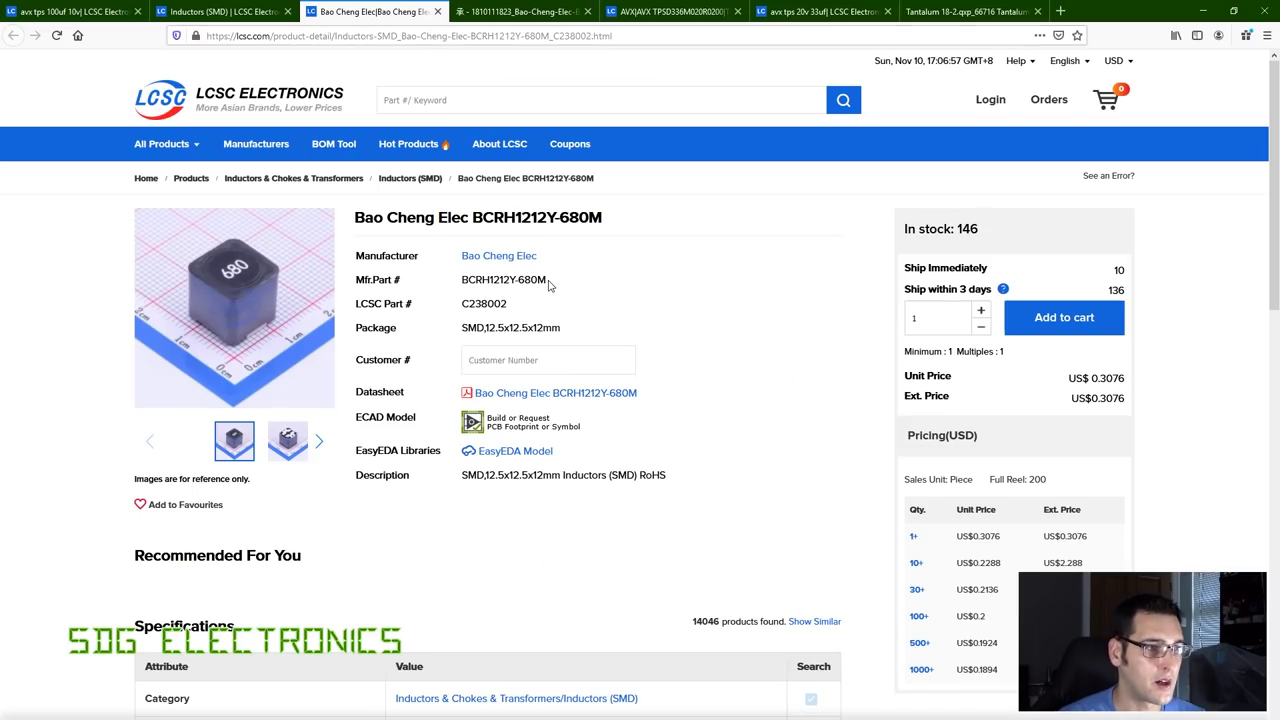
left_click_drag(548, 285, 358, 281)
key("alt+Tab")
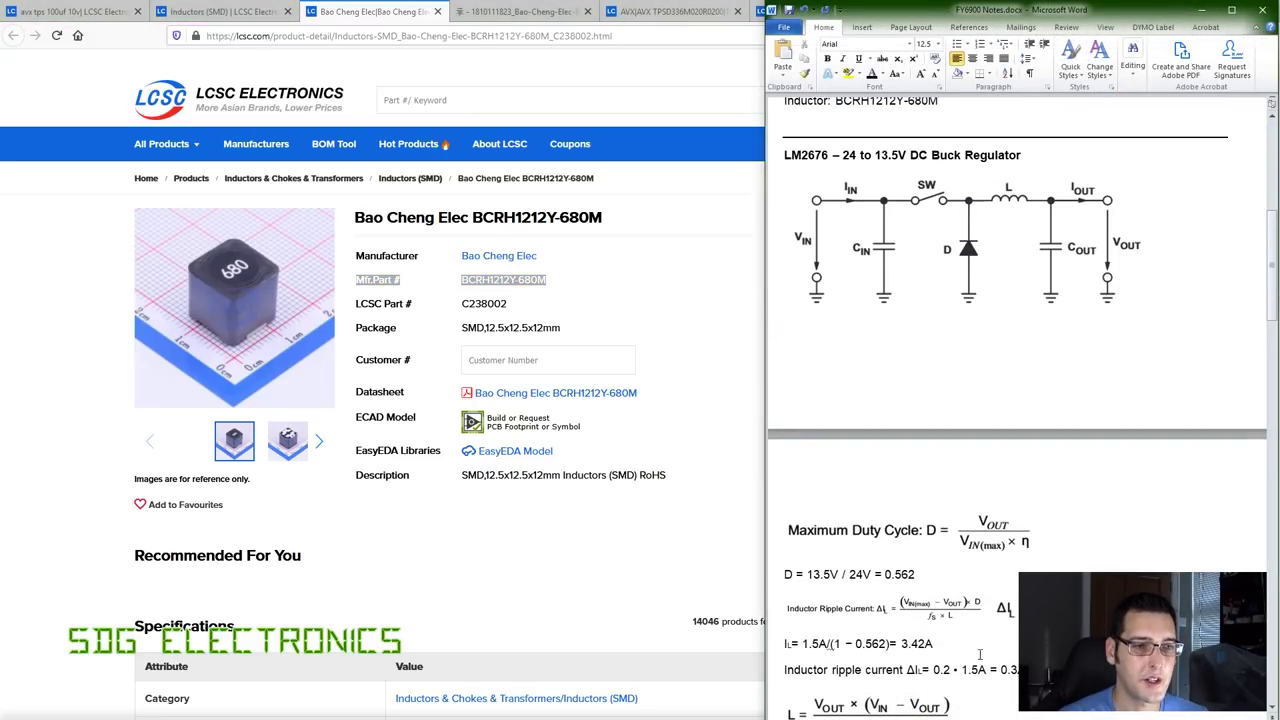
Review the notes' inductor calculations for the 13.5 V buck regulator and the 5 V regulator's inductor selection charts.
scroll(980, 655, "down", 3)
scroll(986, 628, "down", 5)
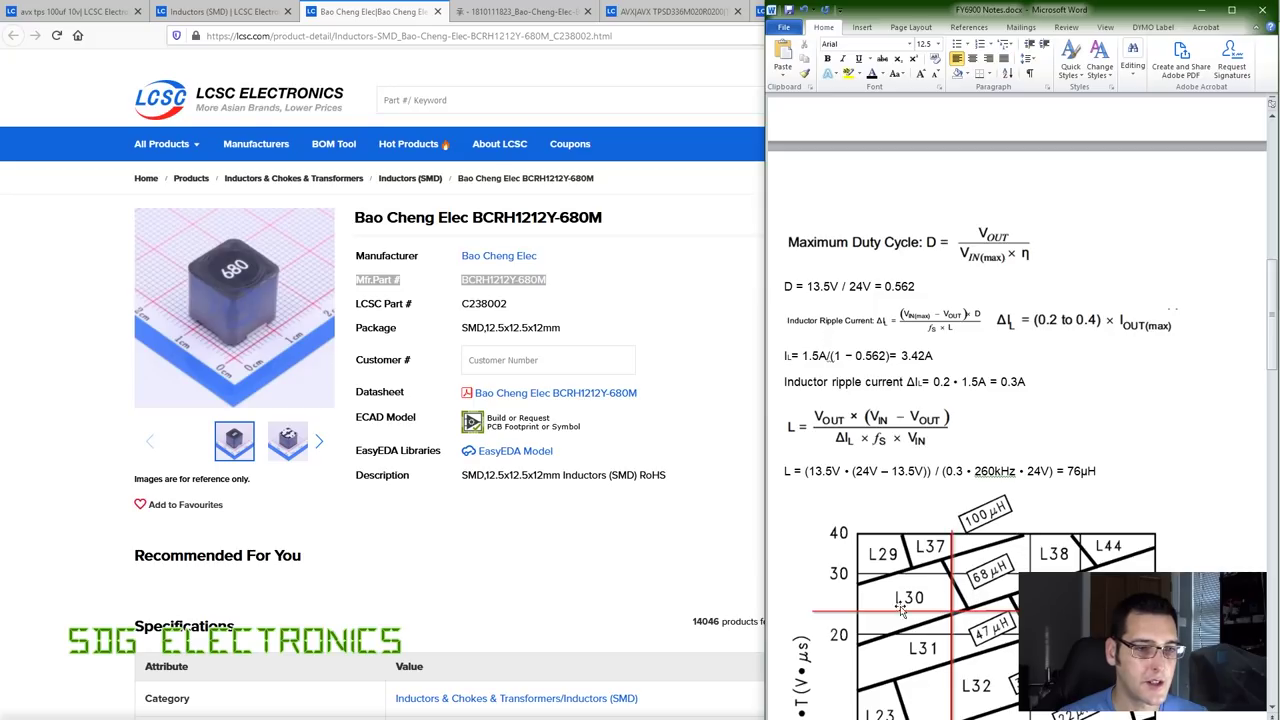
scroll(973, 360, "up", 2)
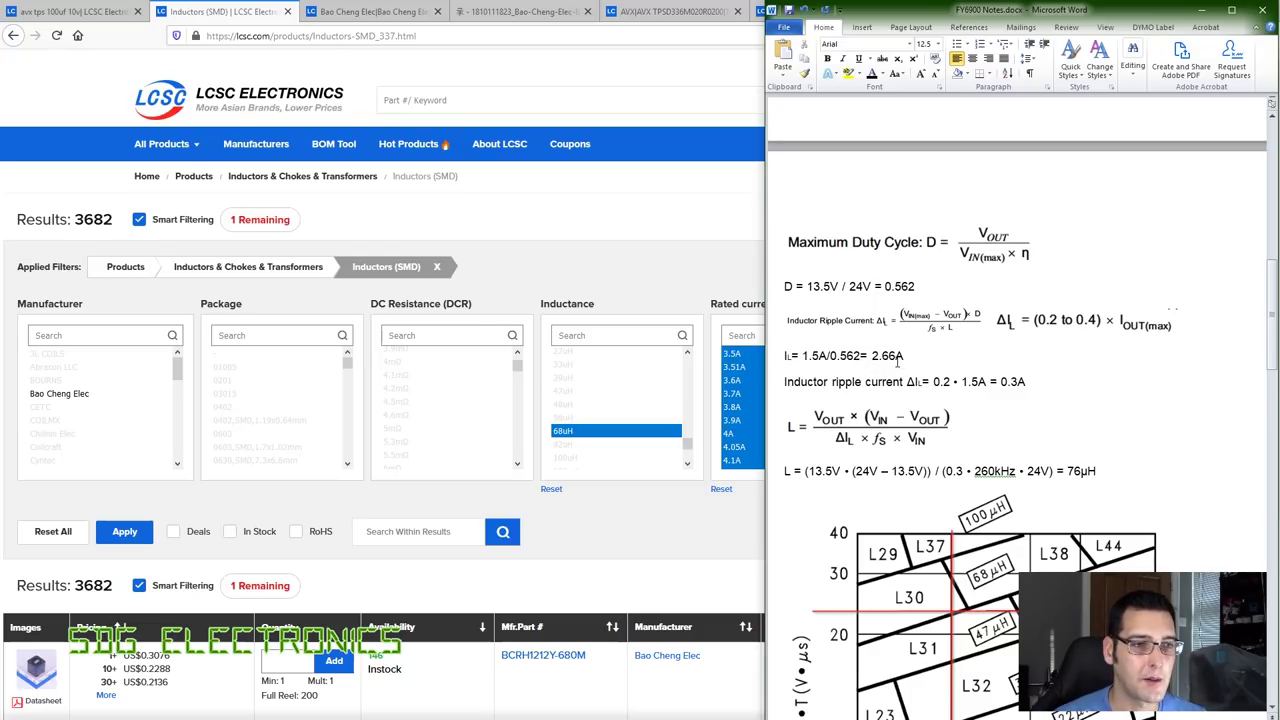
scroll(908, 369, "down", 10)
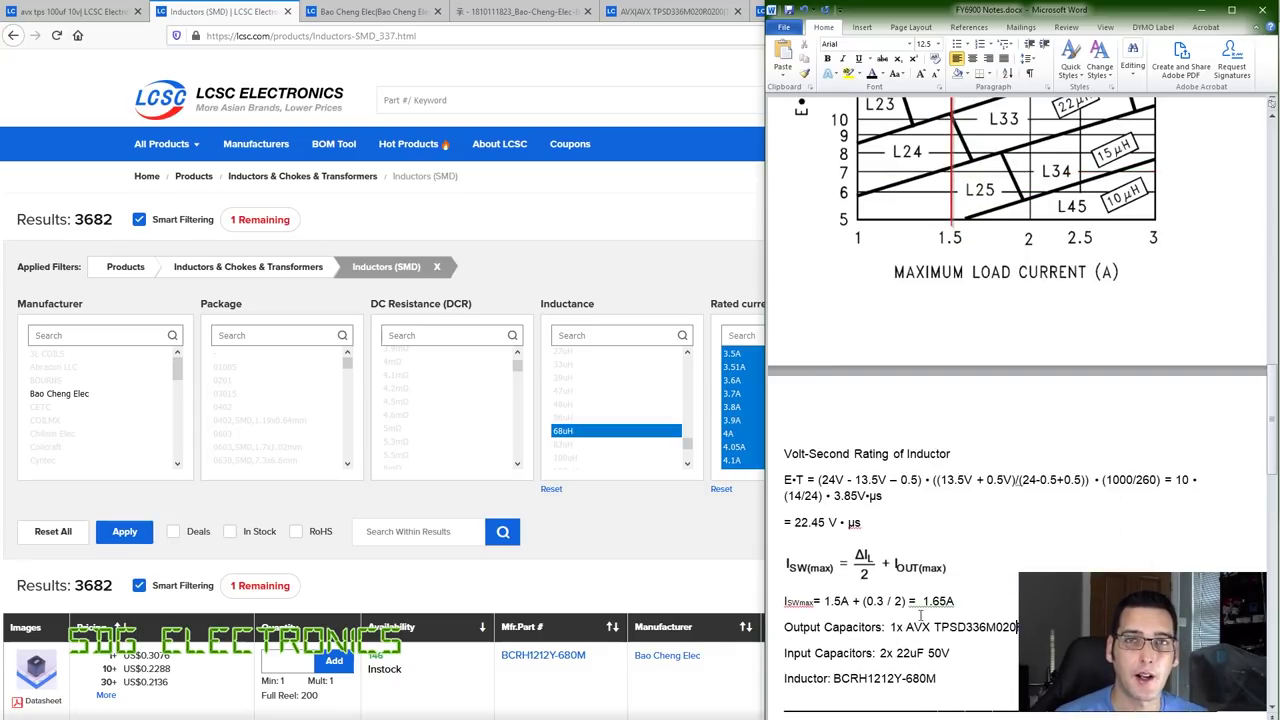
scroll(946, 613, "down", 6)
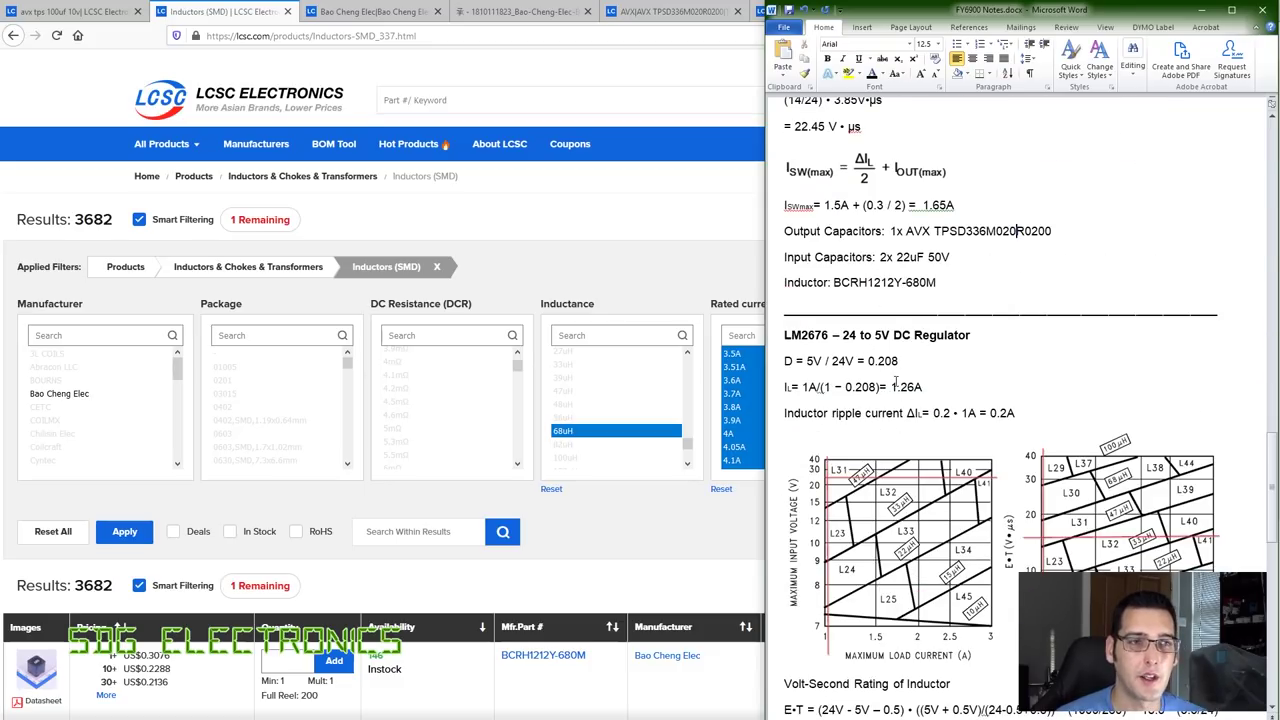
scroll(895, 381, "down", 2)
scroll(879, 378, "down", 2)
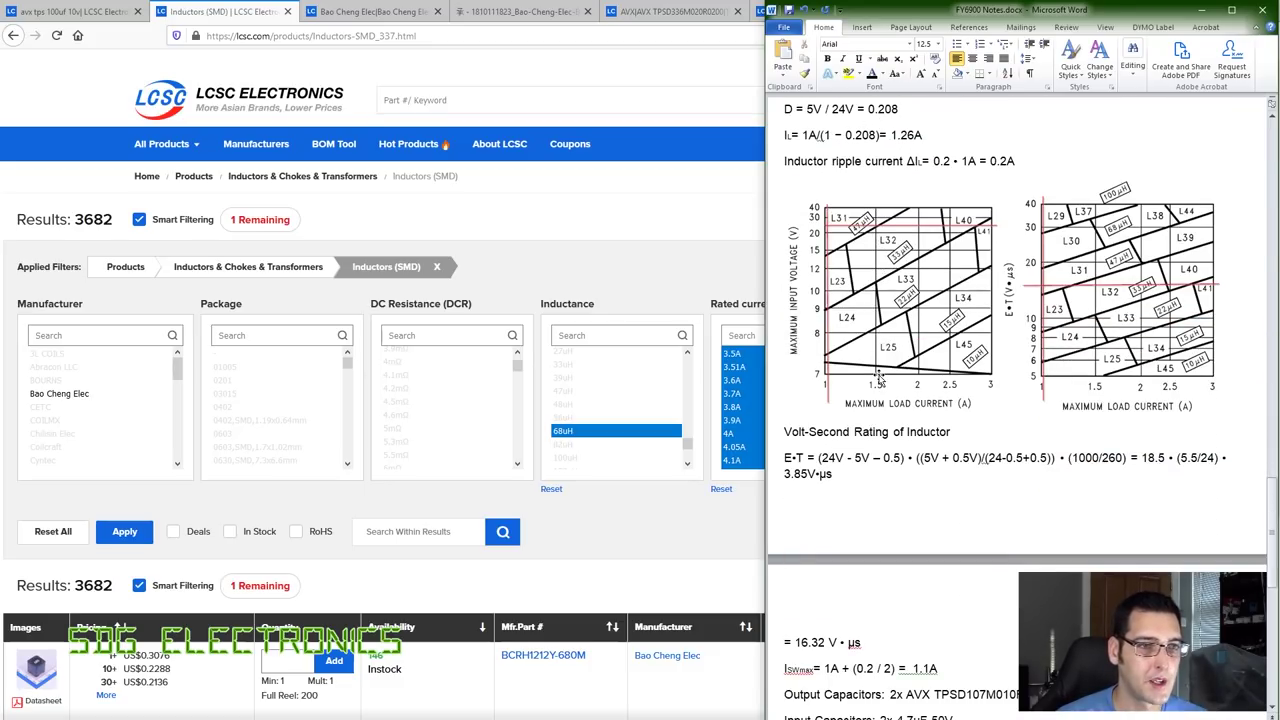
scroll(879, 378, "down", 1)
scroll(879, 378, "up", 3)
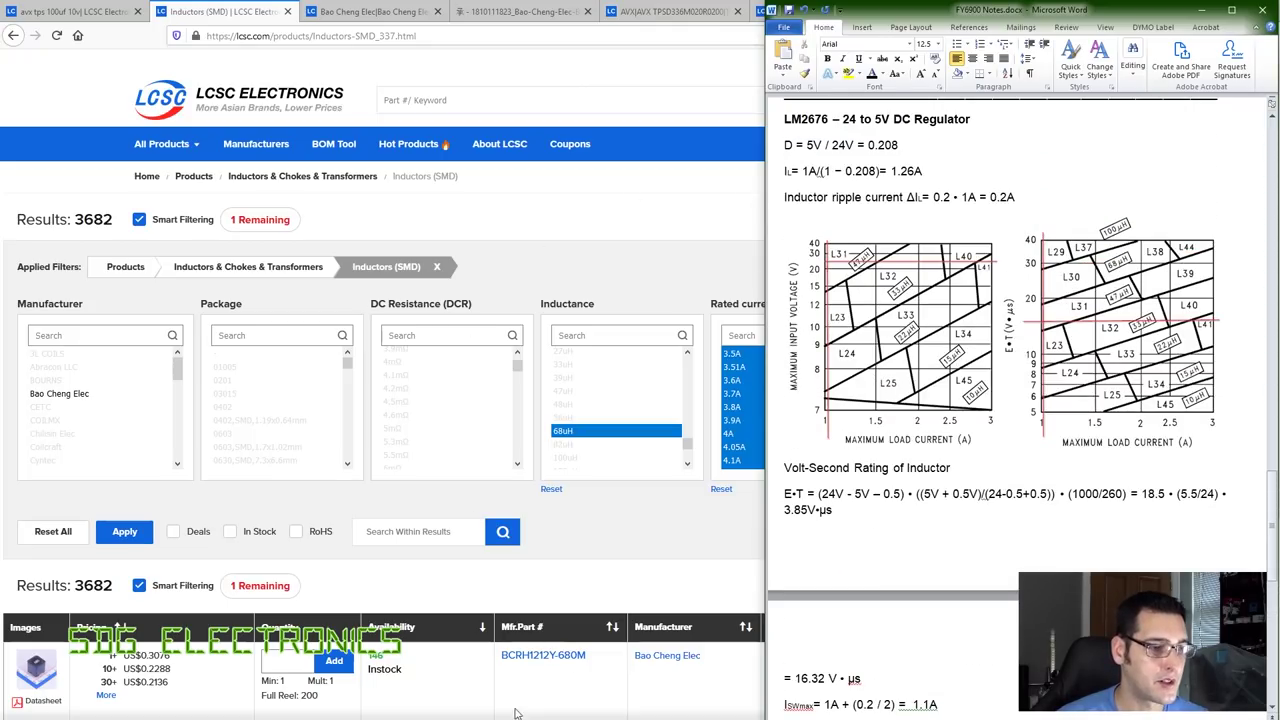
In the LM2676 datasheet's inductor table, copy the L31 Coilcraft part number DO5022P-473 and switch to LCSC.
mouse_move(517, 713)
left_click(490, 688)
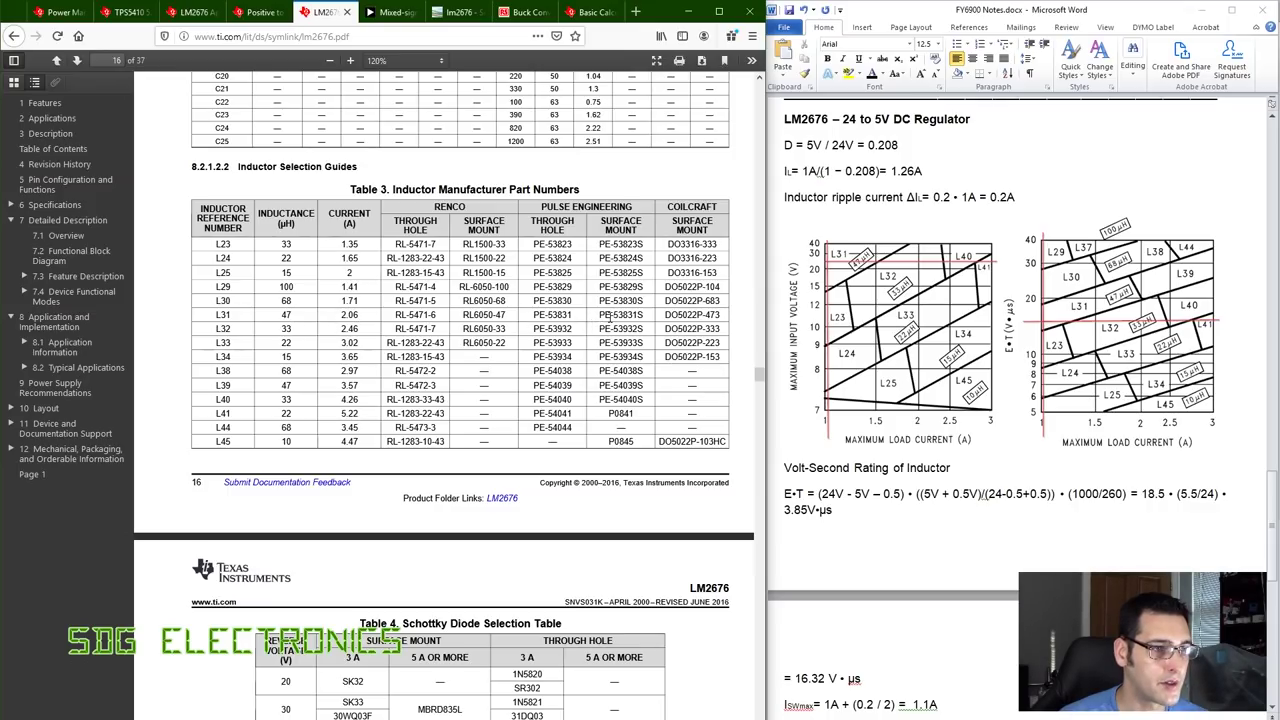
left_click_drag(666, 314, 721, 318)
right_click(708, 315)
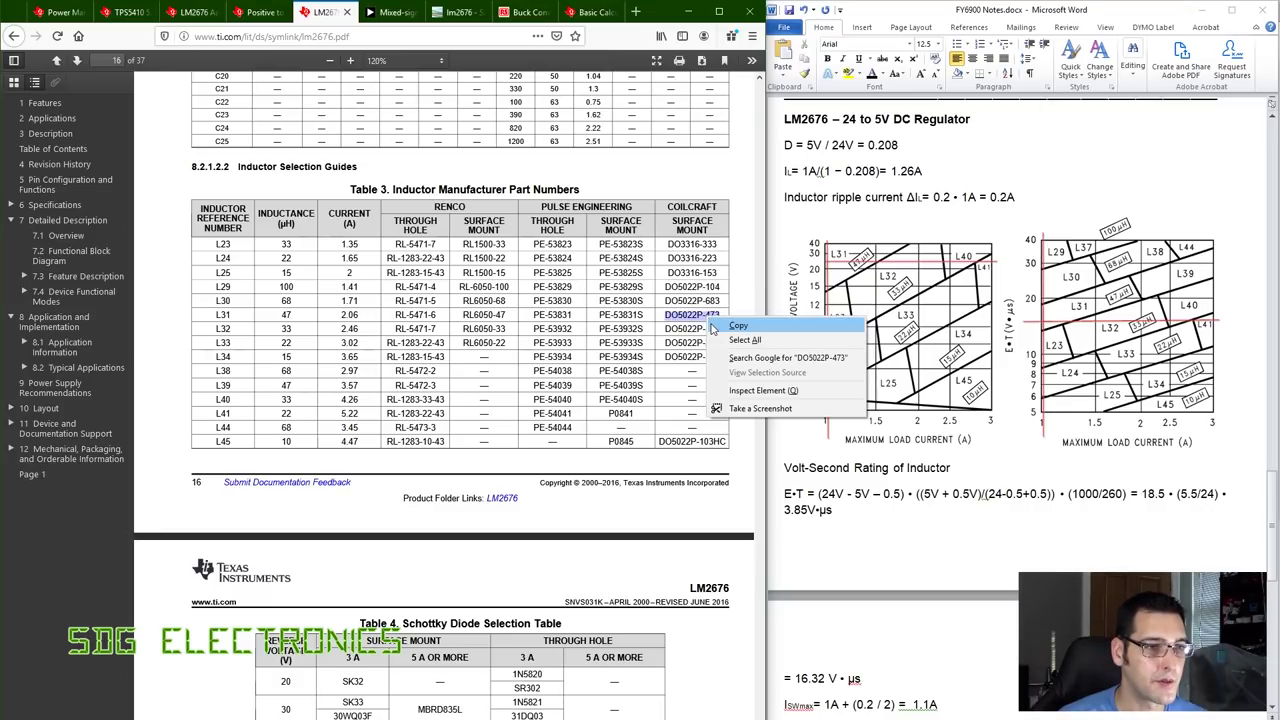
left_click(740, 325)
key("alt+Tab")
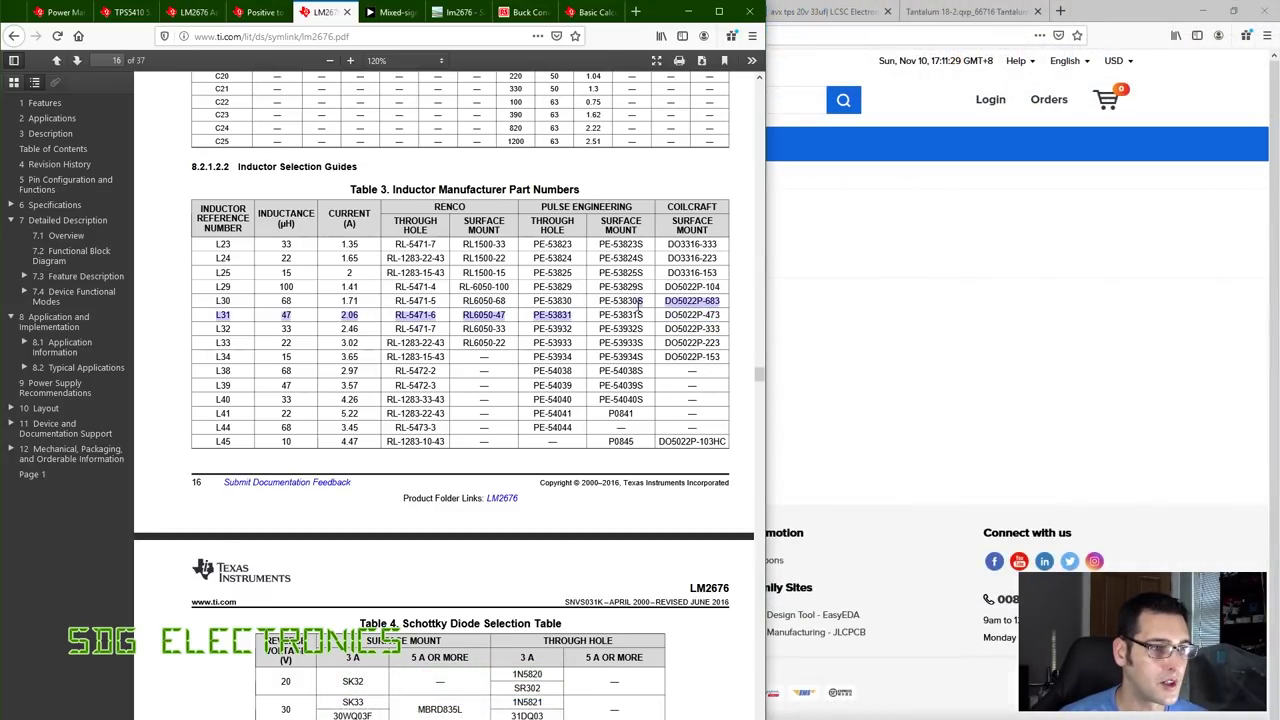
Copy the L31 Pulse Engineering surface-mount part number PE-53831S from the datasheet table and search LCSC for it.
left_click_drag(599, 315, 641, 315)
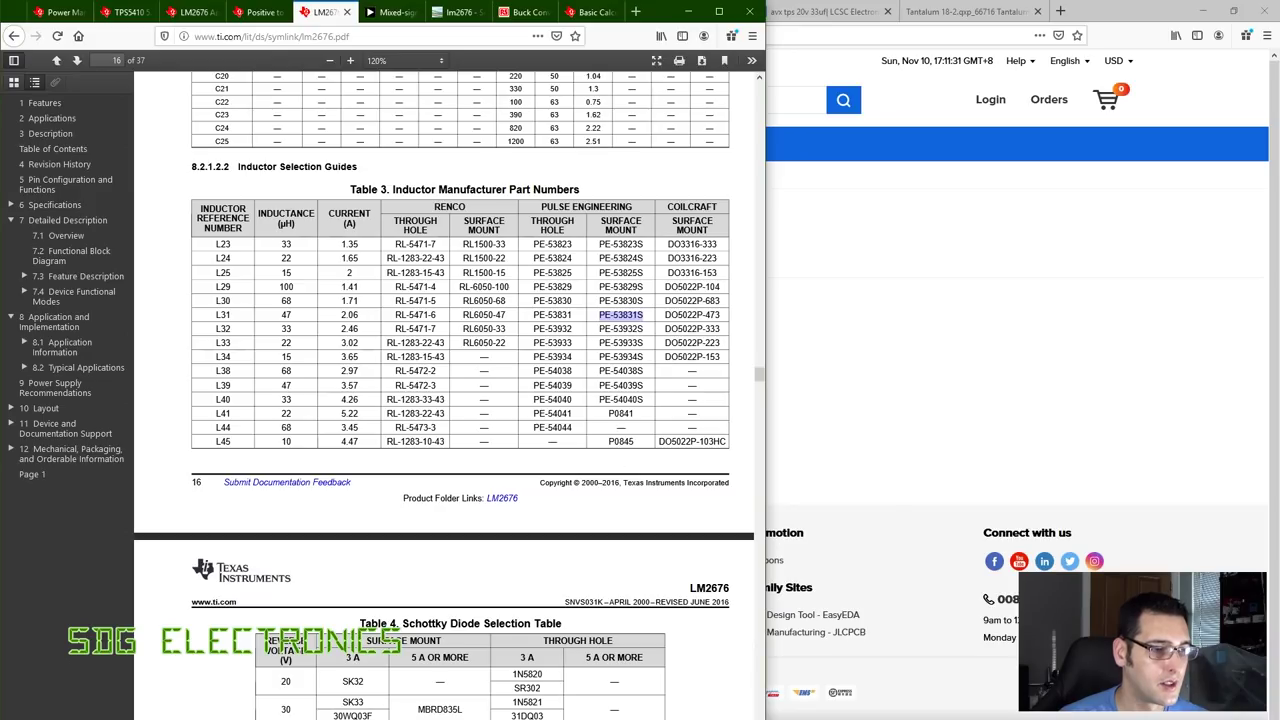
key("alt+Tab")
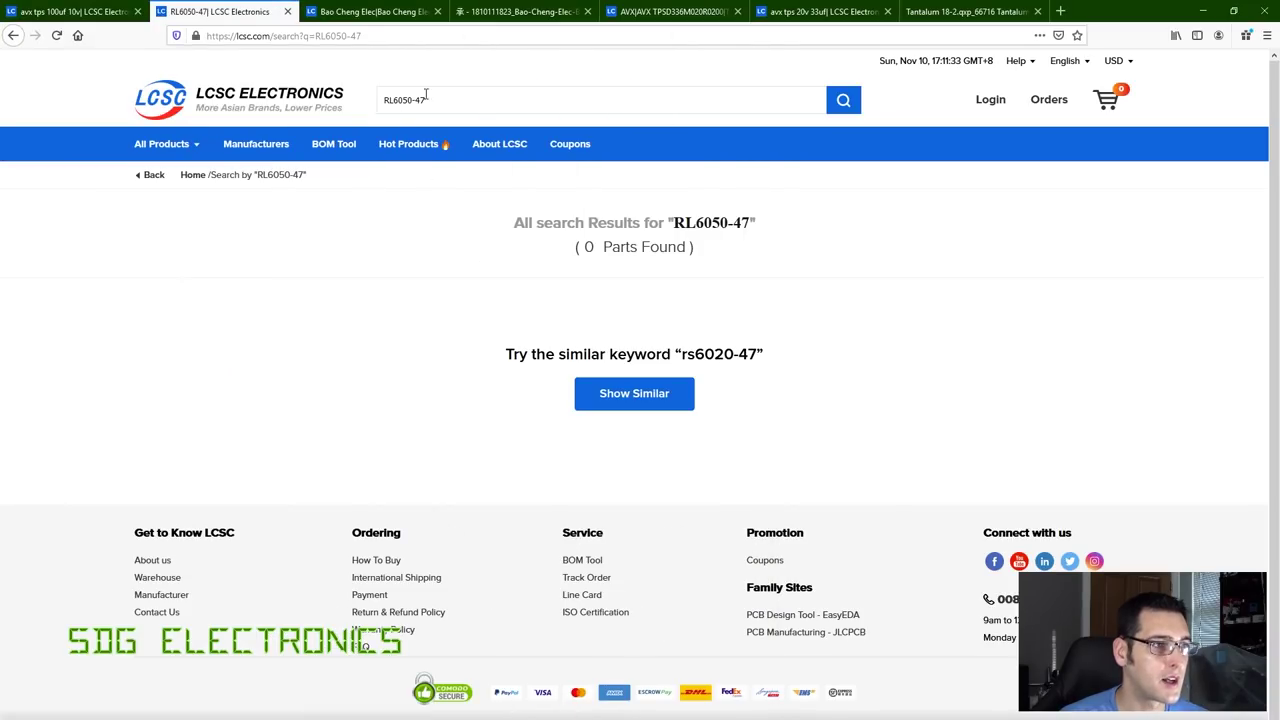
triple_click(426, 100)
key("ctrl+v")
left_click(843, 100)
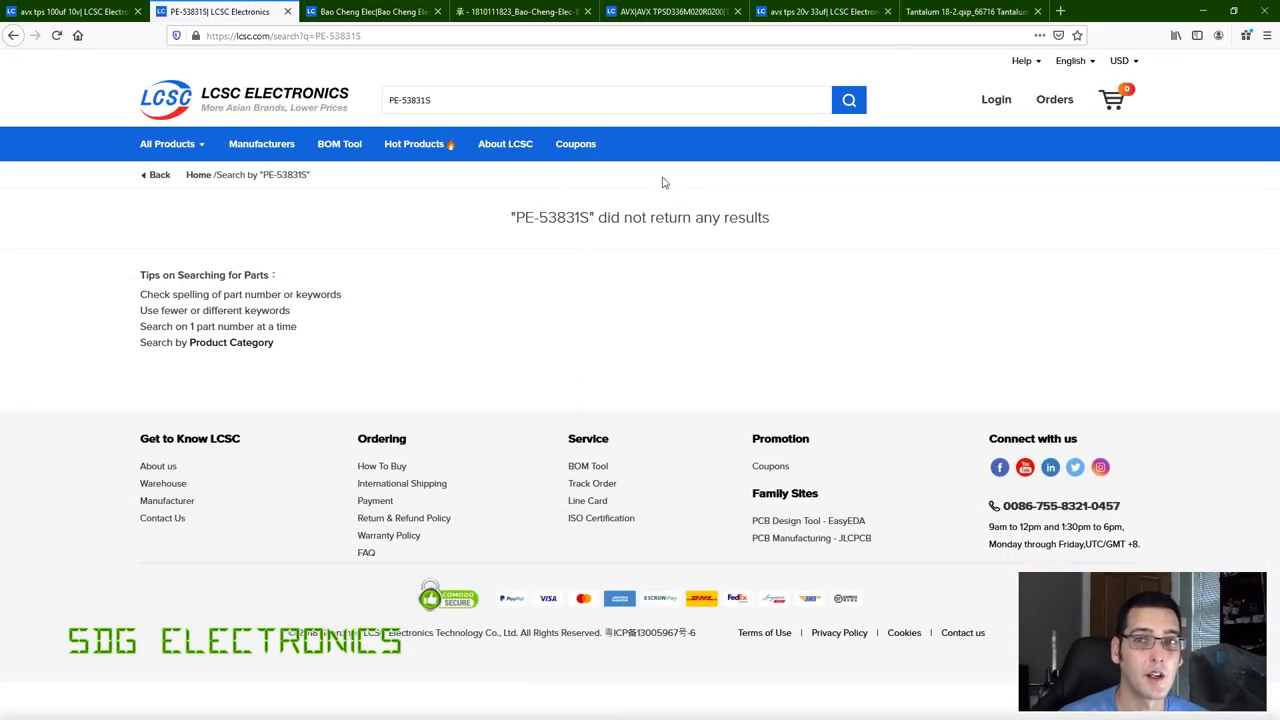
Open LCSC's Inductors (SMD) category from the BCRH1212Y-680M page and filter it by 47uH inductance and rated currents from 2.1A.
left_click(392, 12)
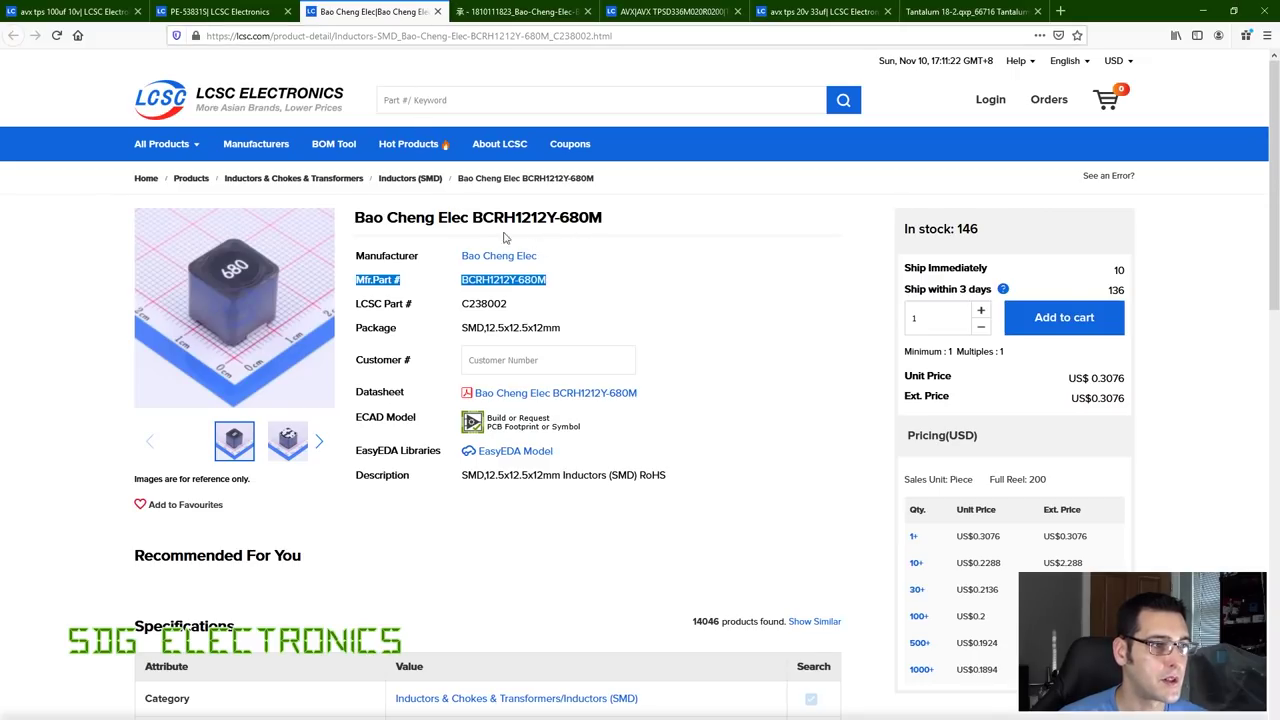
left_click(567, 279)
left_click(426, 180)
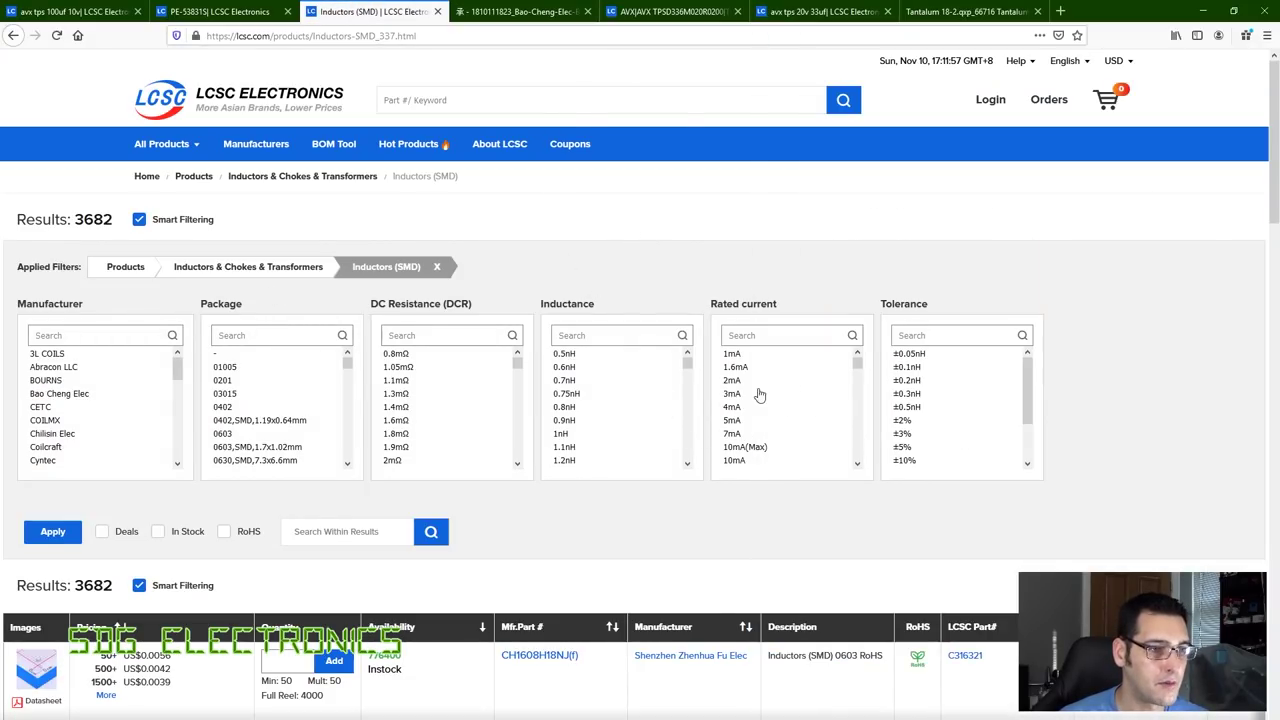
left_click_drag(686, 376, 688, 395)
left_click(752, 436)
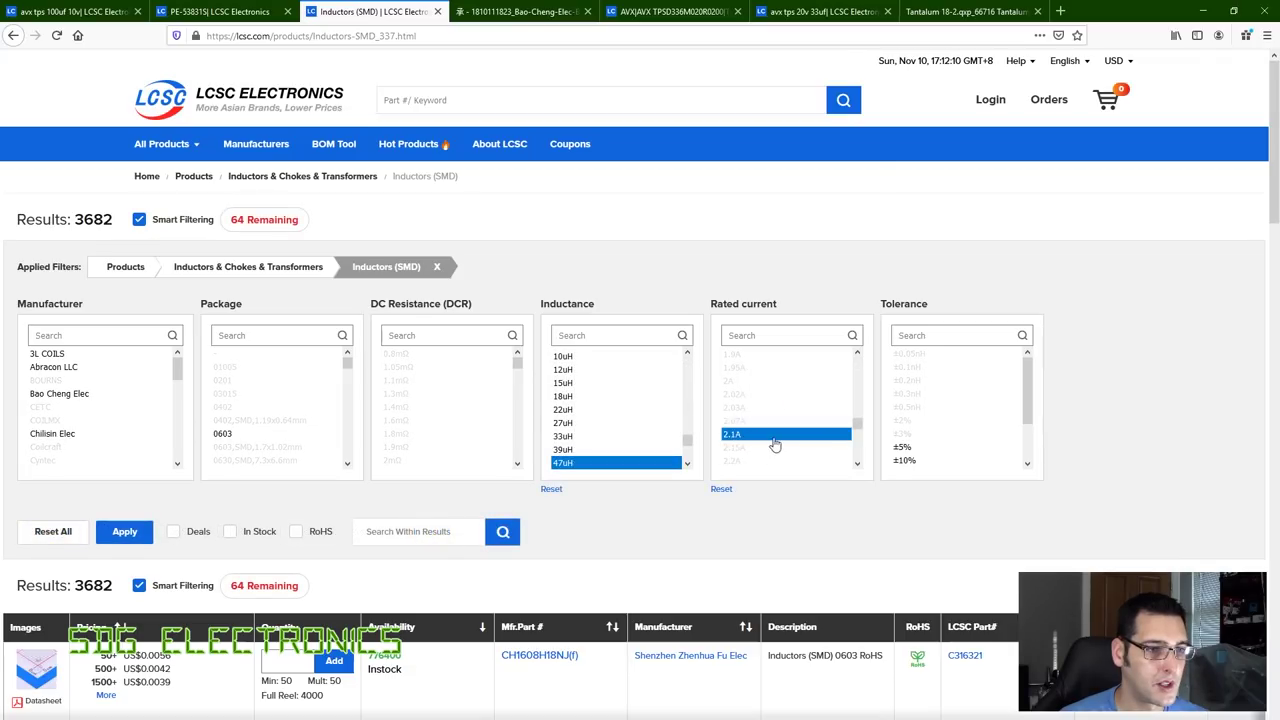
scroll(764, 435, "down", 4)
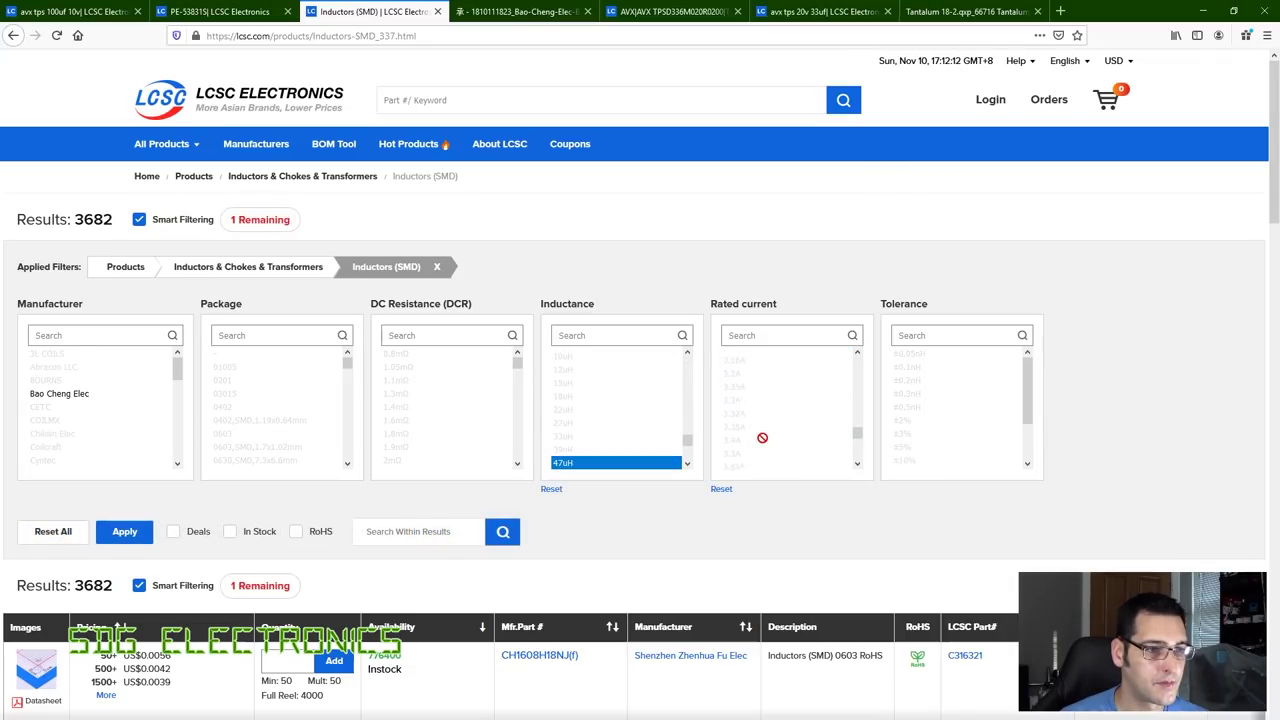
scroll(762, 437, "up", 5)
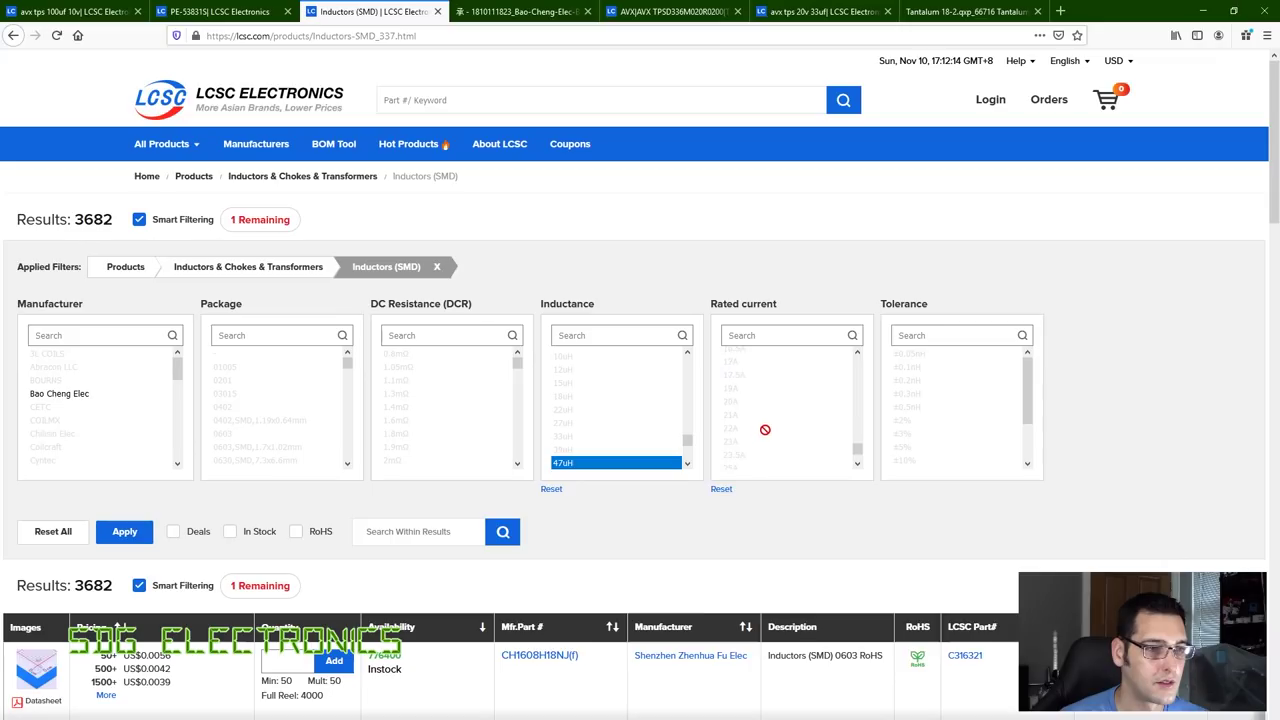
scroll(764, 431, "up", 2)
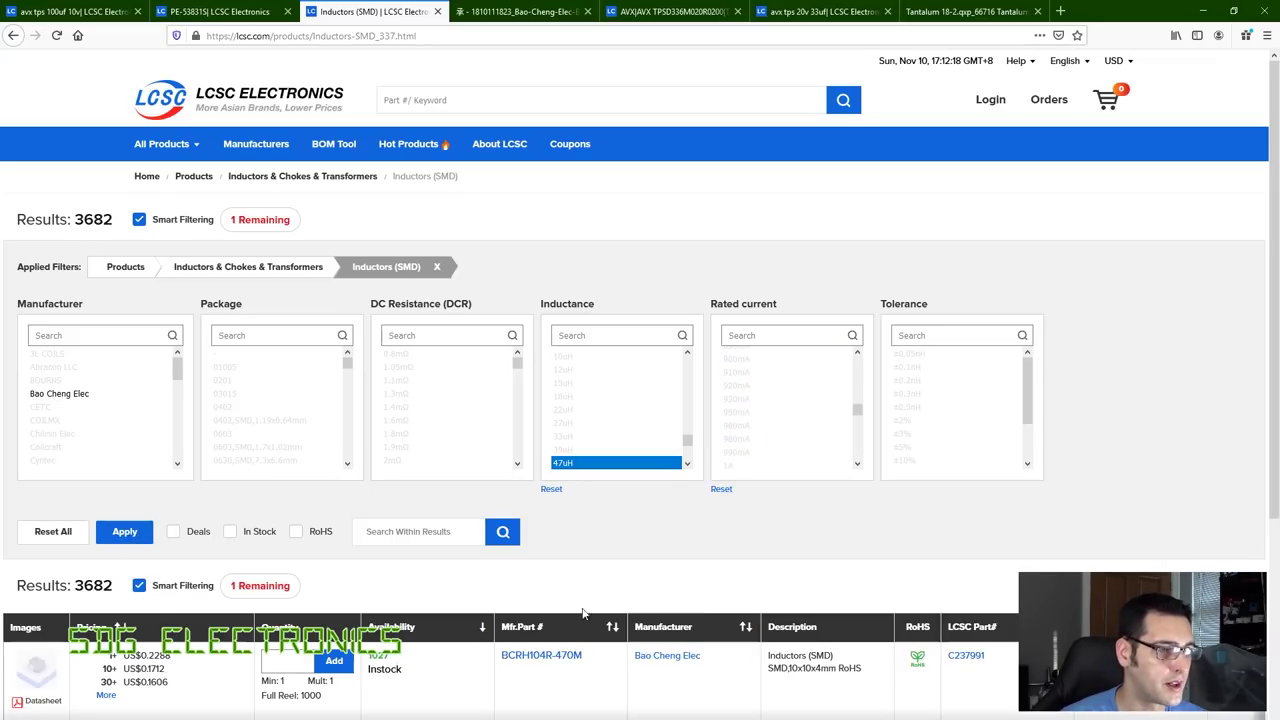
Open the Bao Cheng Elec BCRH104R-470M inductor's product page and its datasheet.
scroll(416, 673, "down", 1)
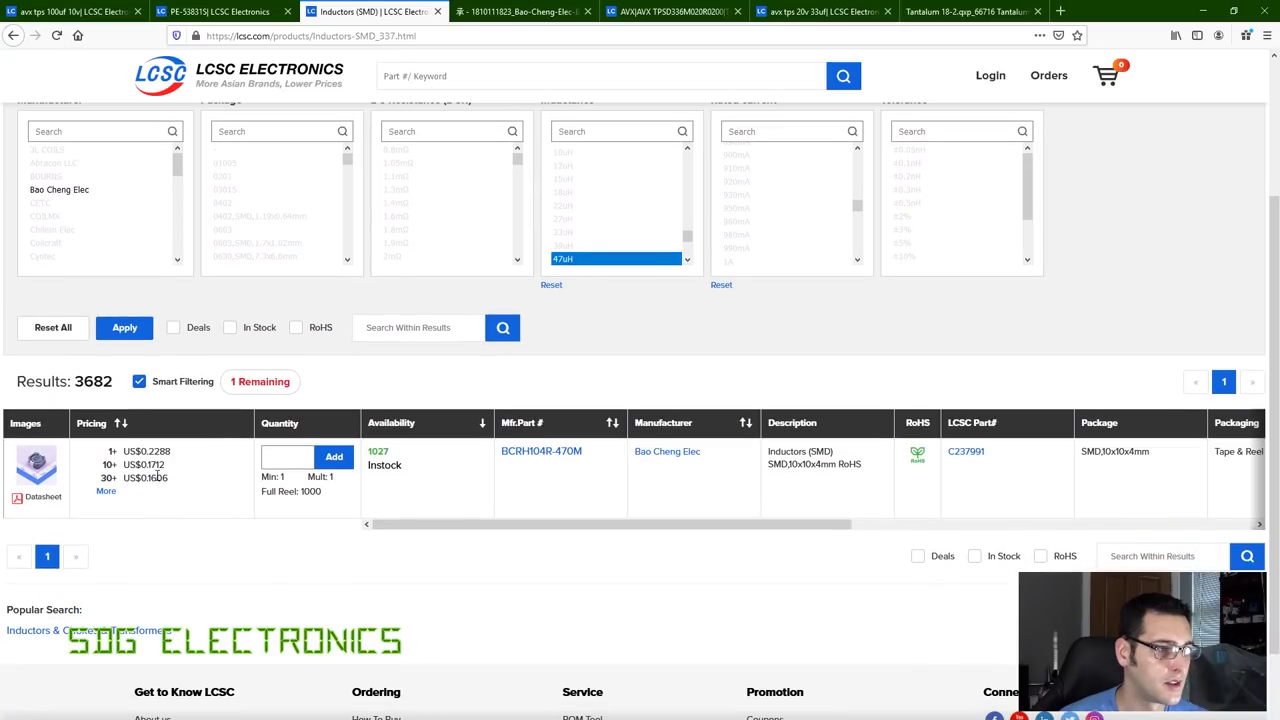
left_click(527, 453)
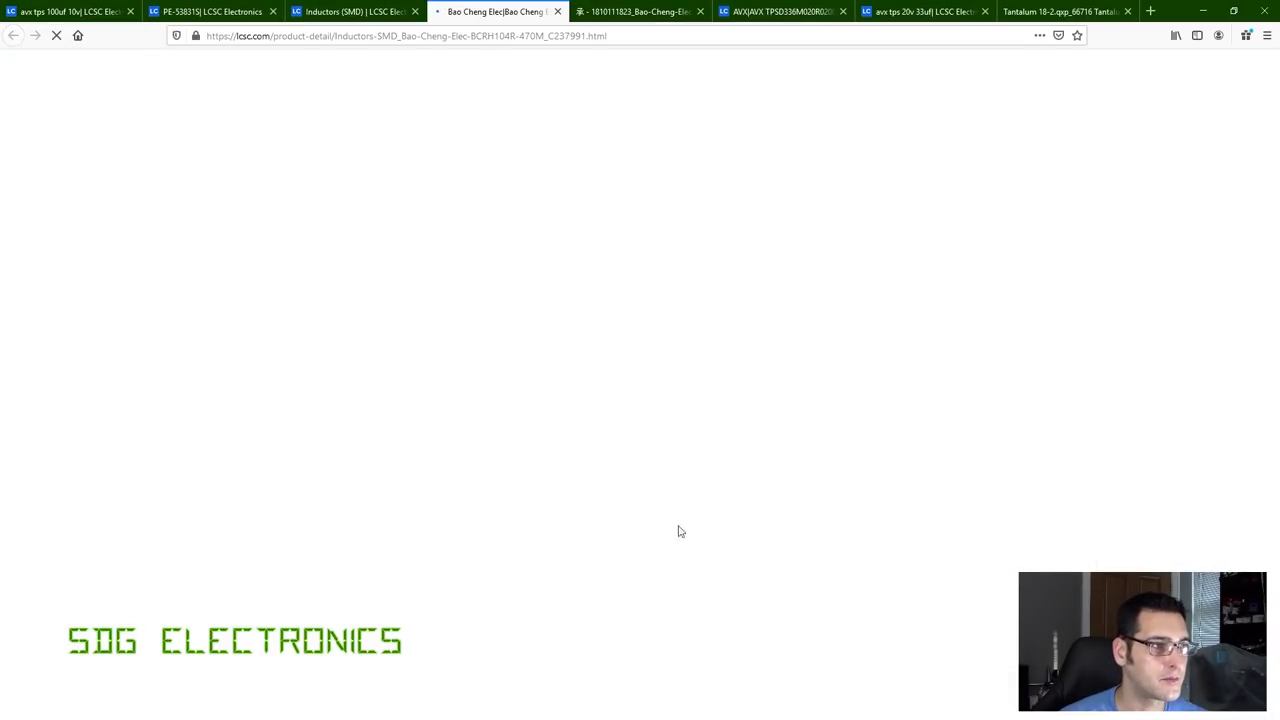
scroll(545, 480, "down", 3)
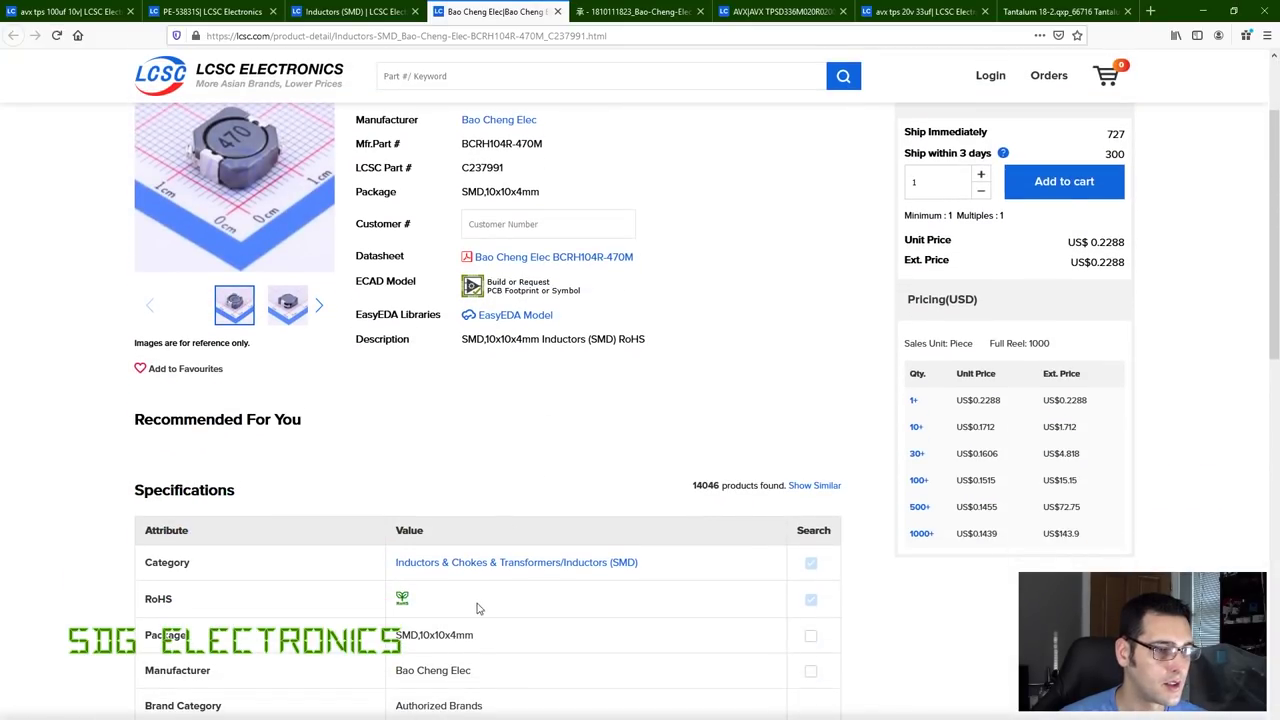
left_click(542, 258)
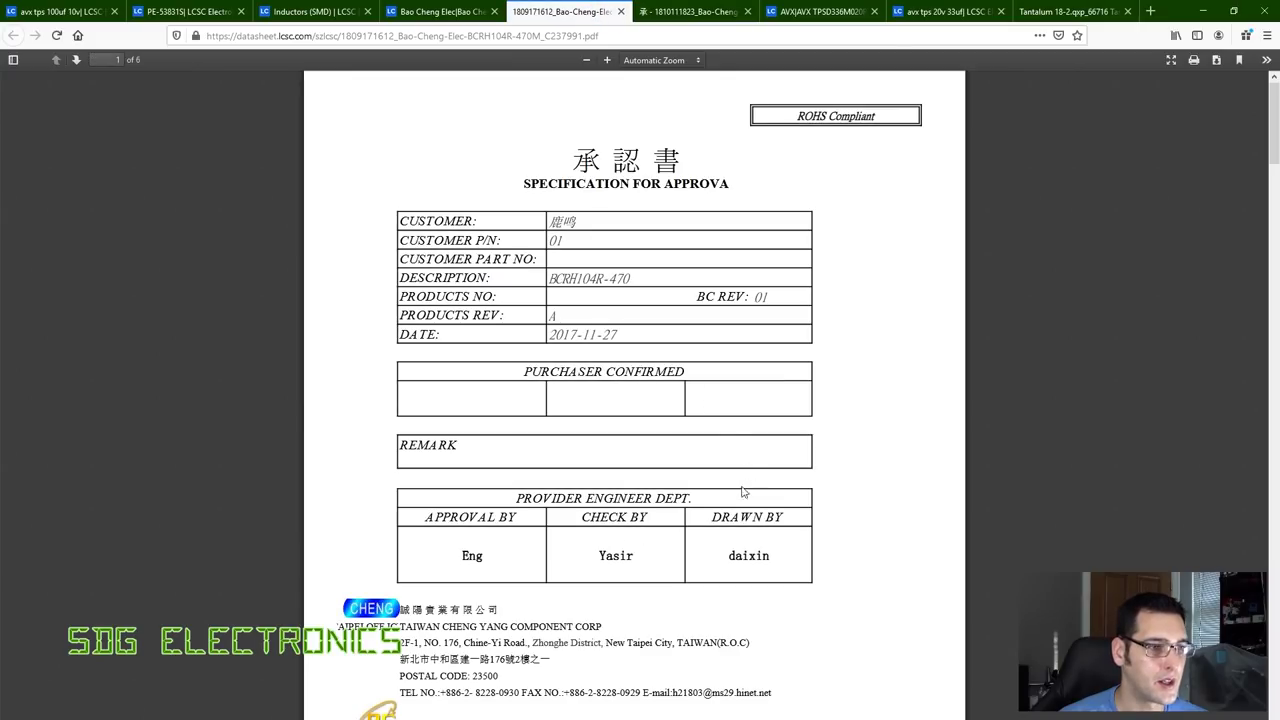
Examine the BCRH104R-470M datasheet for its electrical specification, saturation current and any performance curves.
scroll(743, 491, "down", 15)
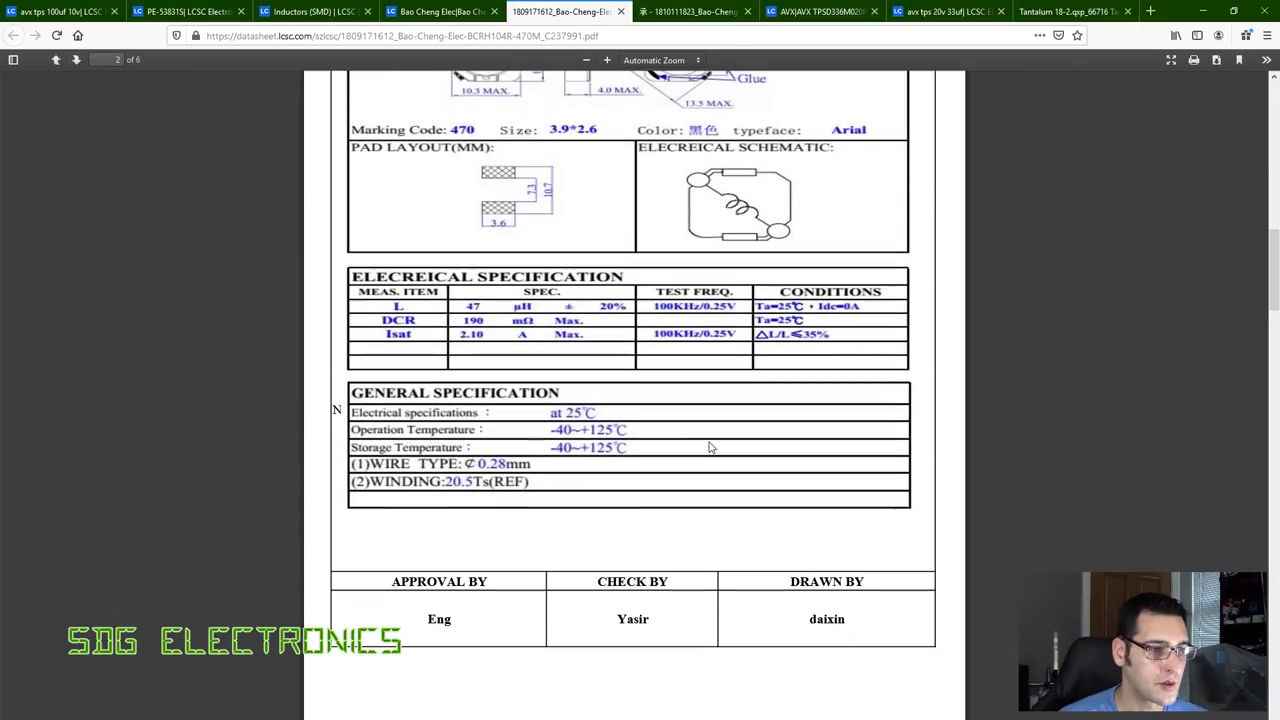
scroll(675, 437, "down", 15)
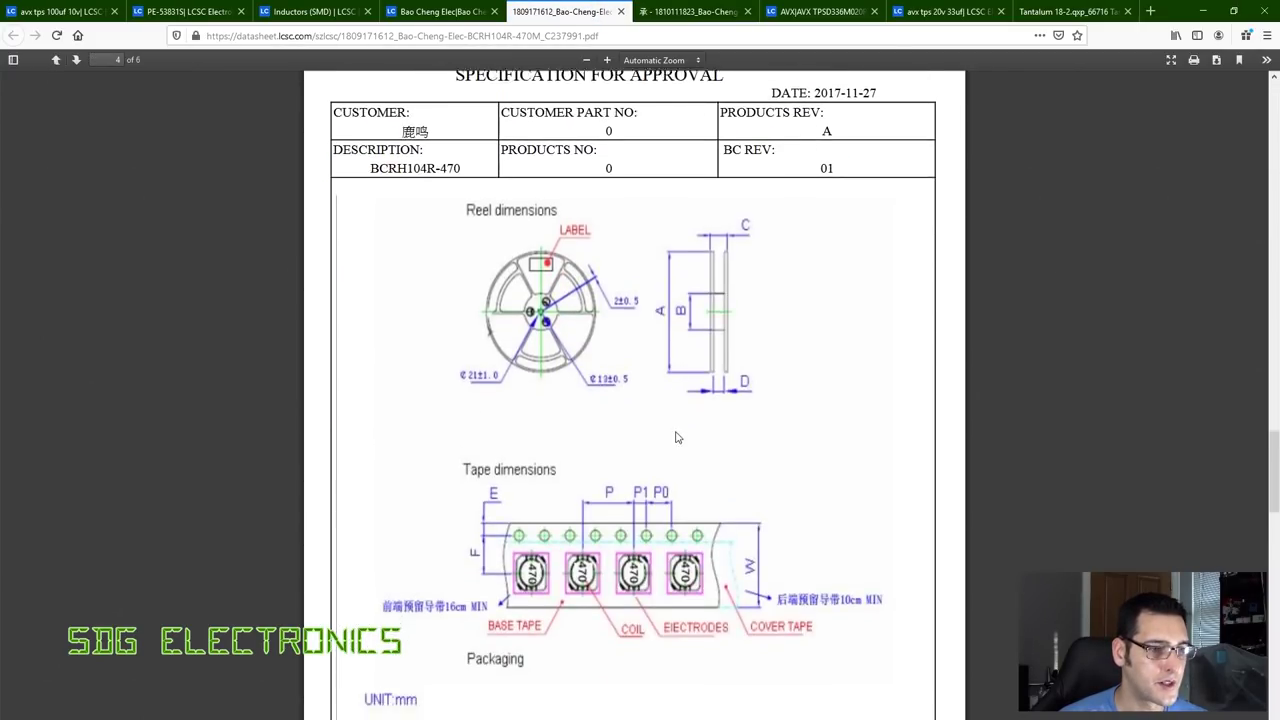
scroll(675, 437, "down", 15)
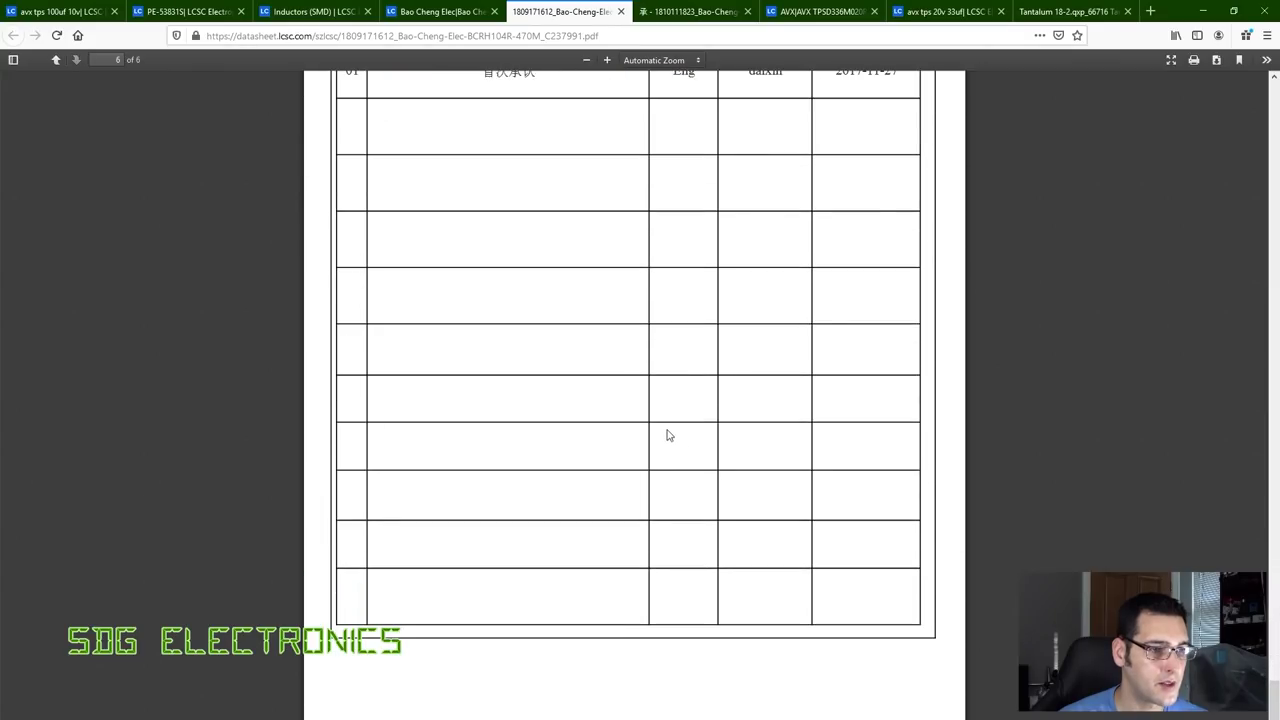
scroll(669, 435, "up", 15)
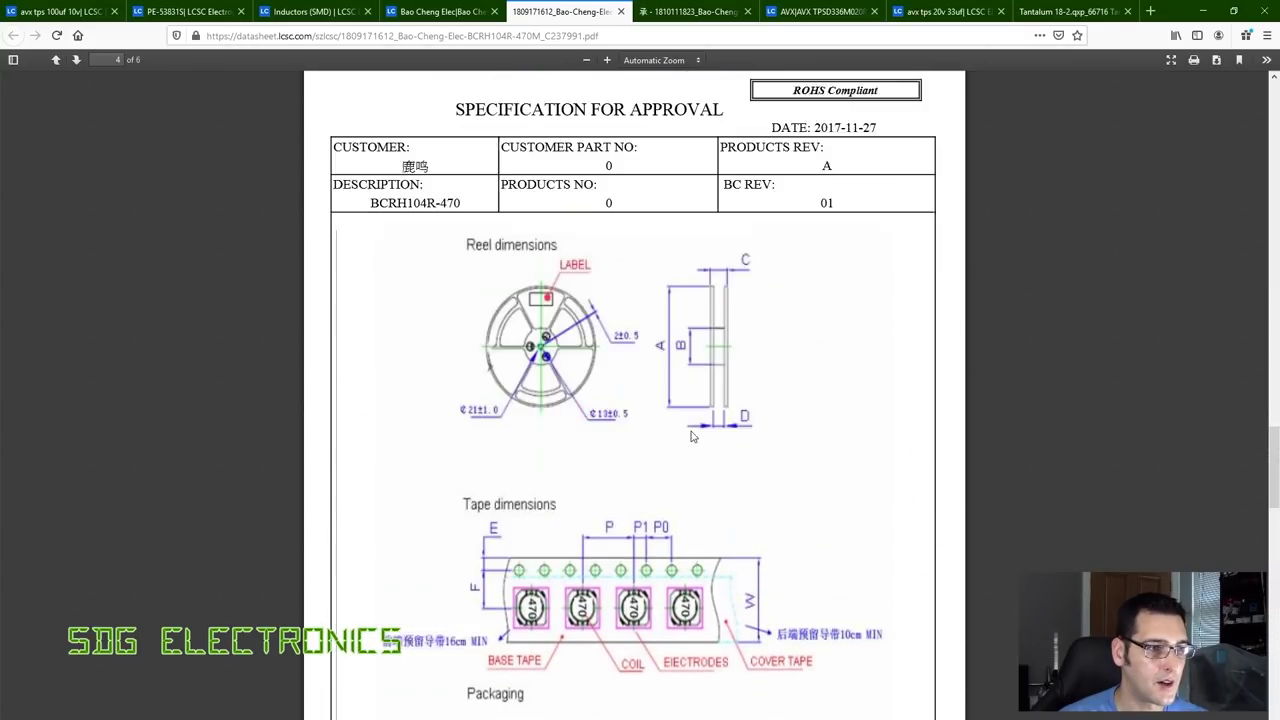
scroll(692, 436, "up", 8)
scroll(692, 436, "down", 2)
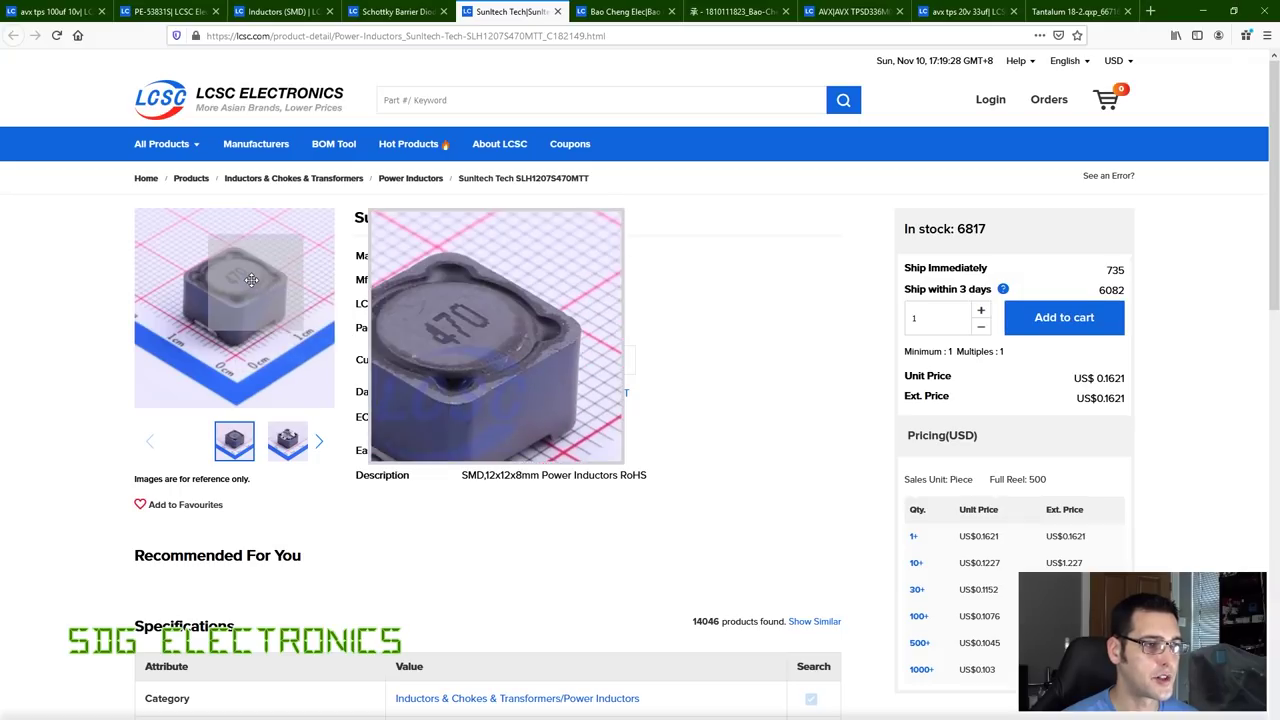
Check the inductance, rated current and DC resistance in the Sunltech Tech SLH1207S470MTT inductor's specifications.
scroll(516, 489, "down", 2)
scroll(516, 489, "down", 5)
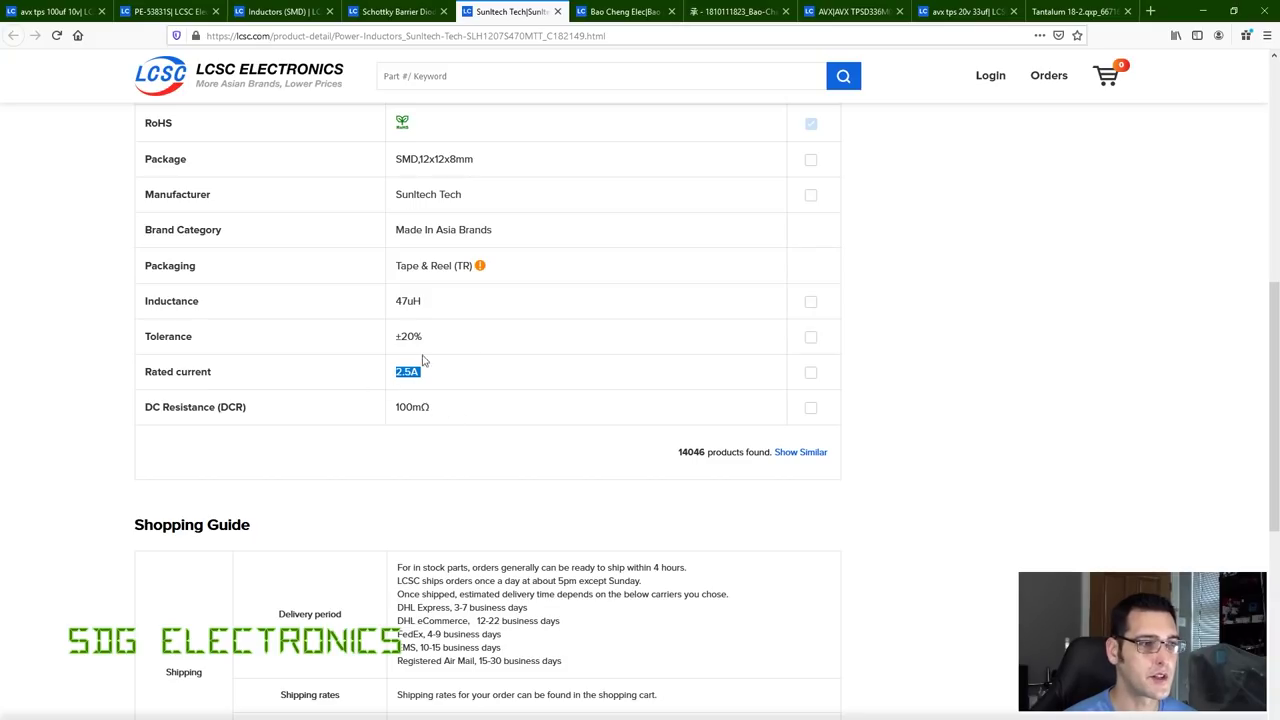
In LCSC's Schottky Barrier Diodes category, filter by average rectified currents from 3A and DC reverse voltages from 50V to 90V.
scroll(546, 400, "up", 6)
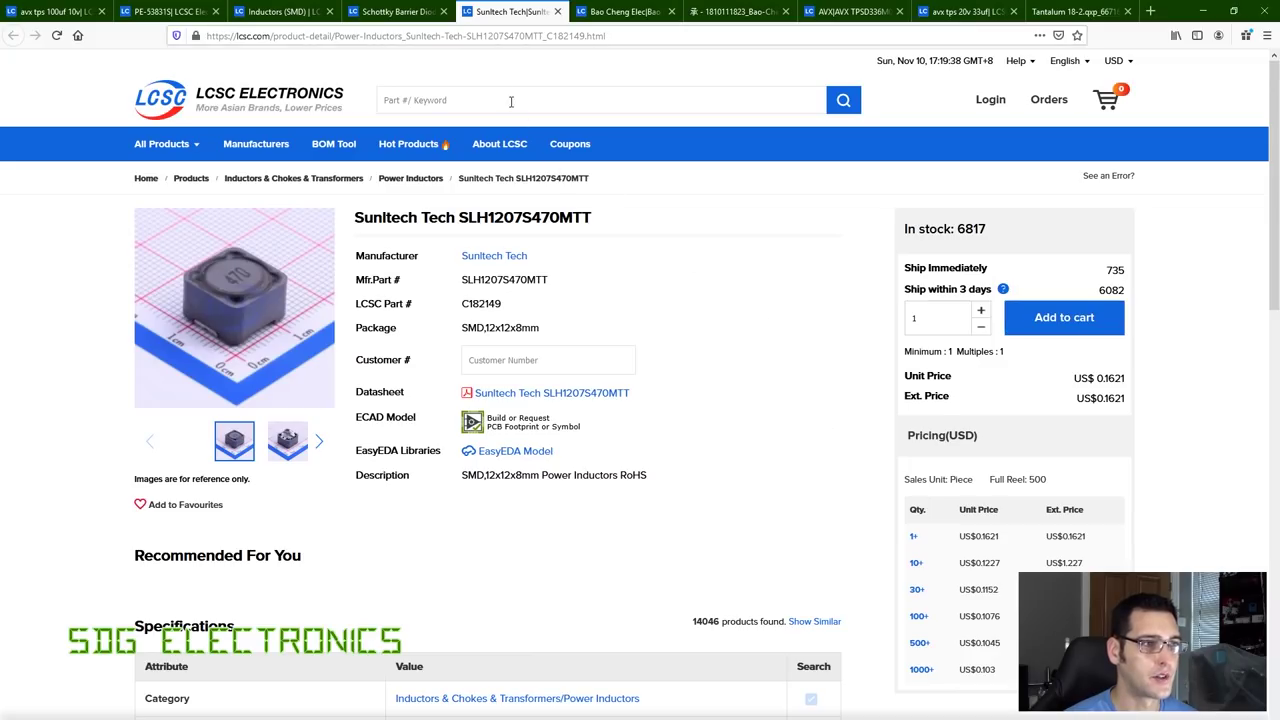
left_click(388, 12)
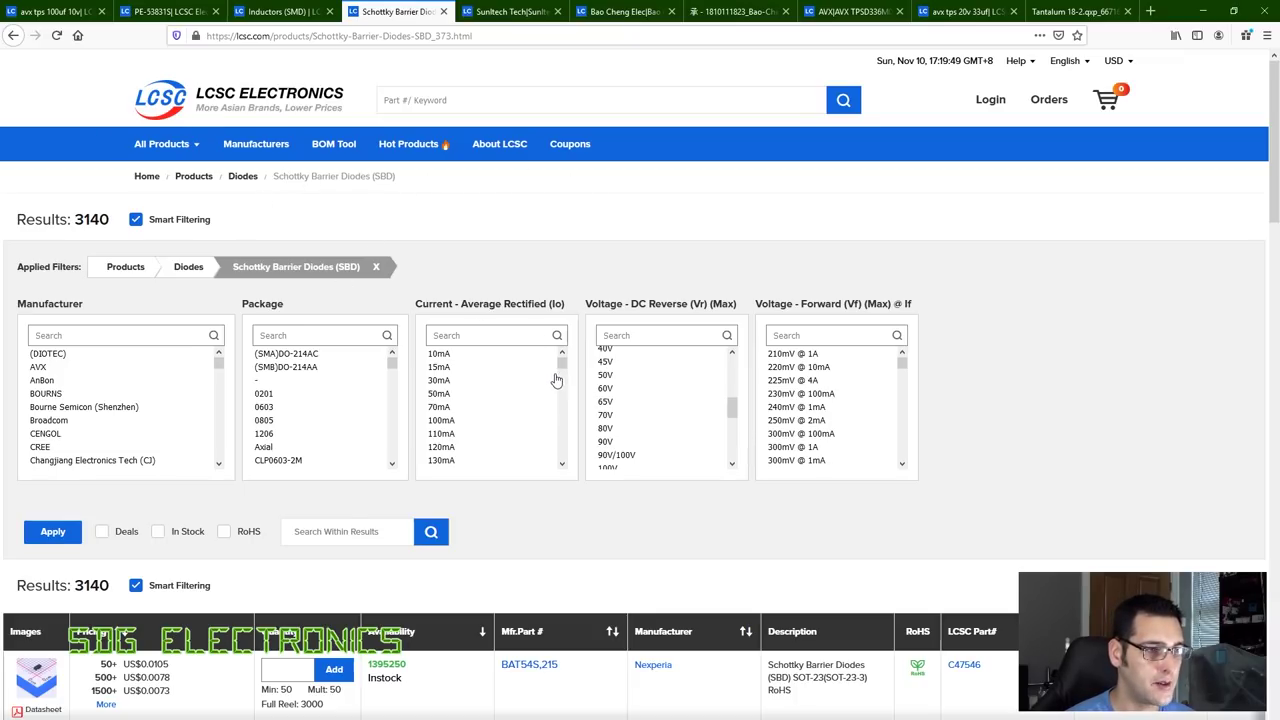
left_click_drag(563, 363, 563, 409)
mouse_move(433, 427)
left_mouse_down()
mouse_move(450, 480)
mouse_move(453, 425)
left_mouse_up()
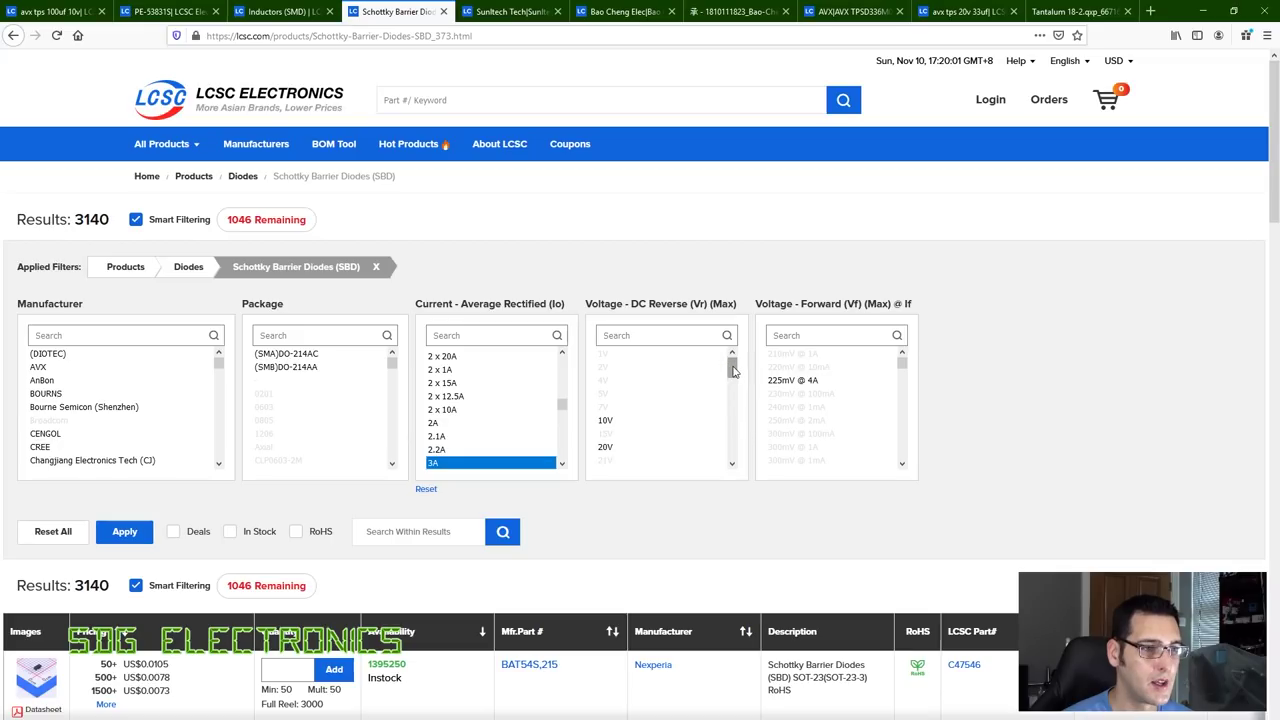
left_click_drag(733, 370, 733, 395)
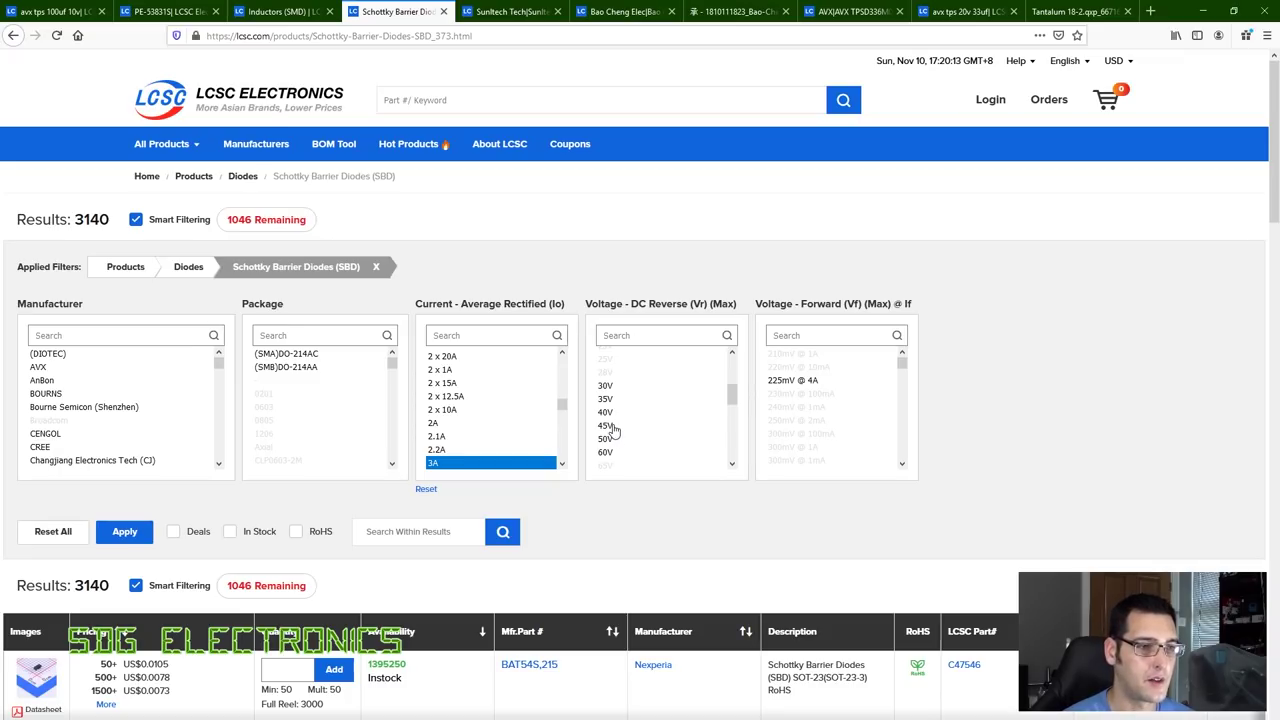
left_click_drag(609, 444, 610, 403)
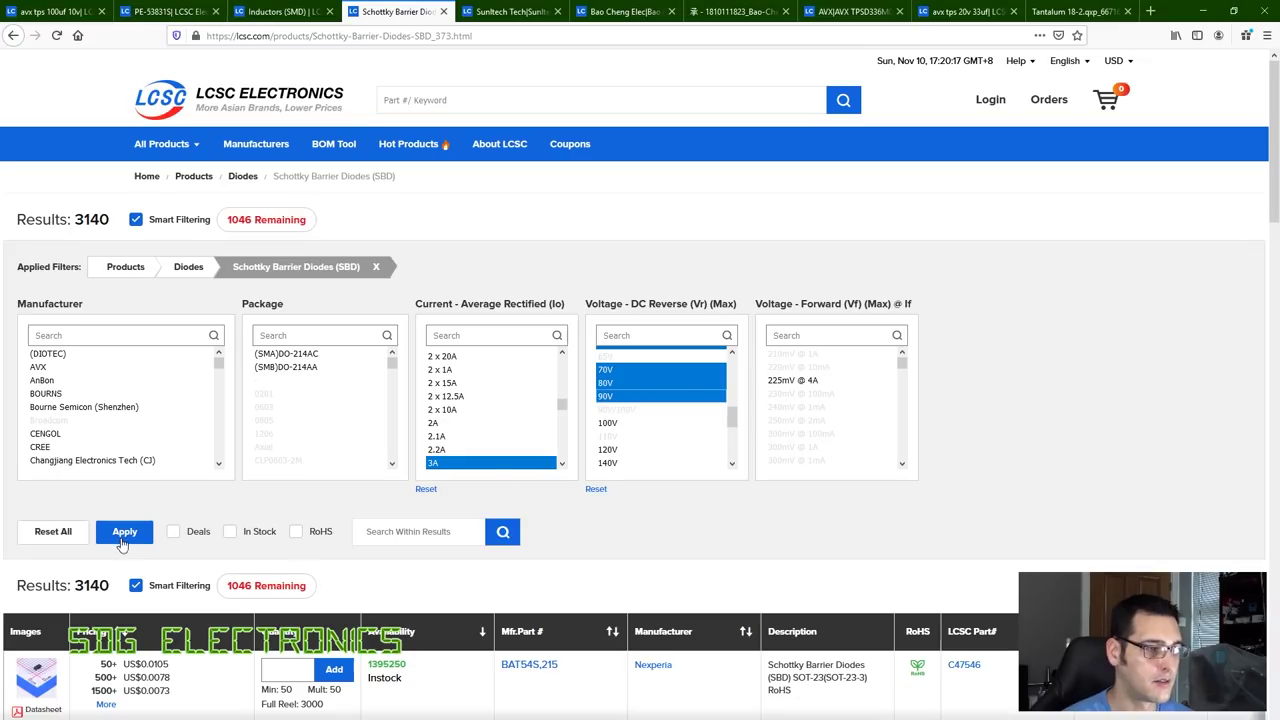
left_click(122, 533)
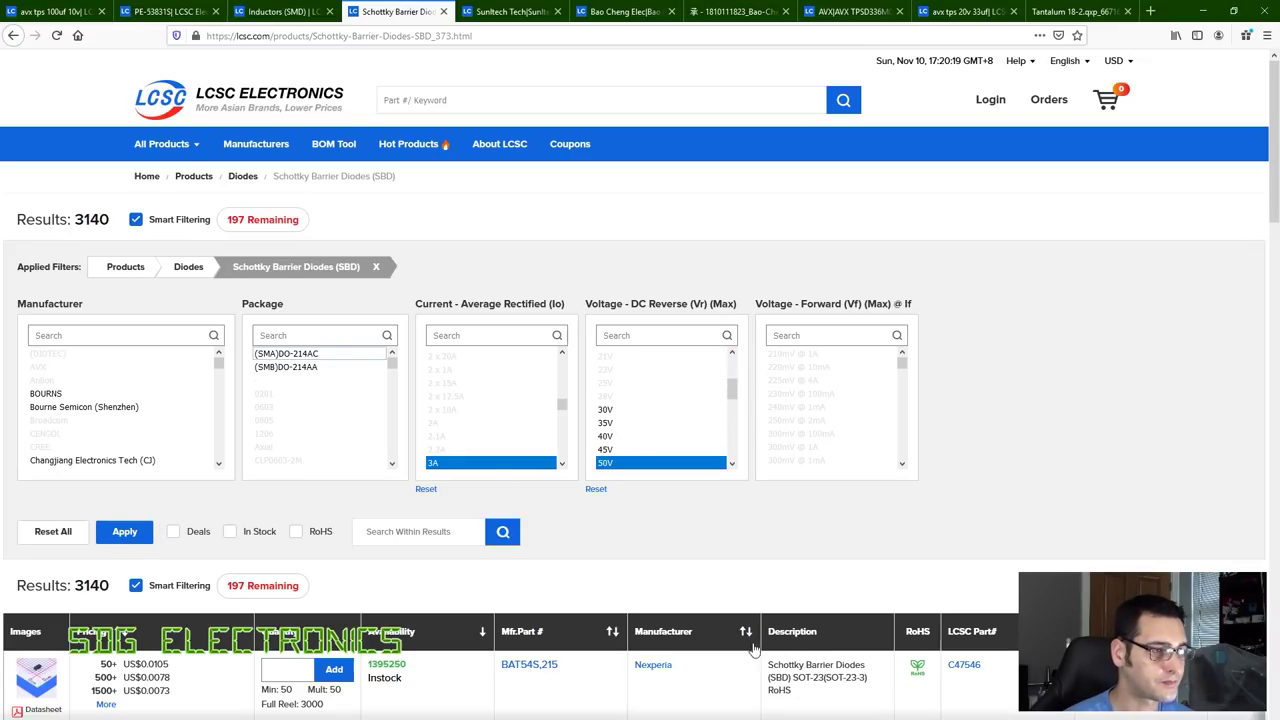
Narrow the Schottky diode list to Diodes Incorporated parts that are in stock.
scroll(715, 572, "down", 4)
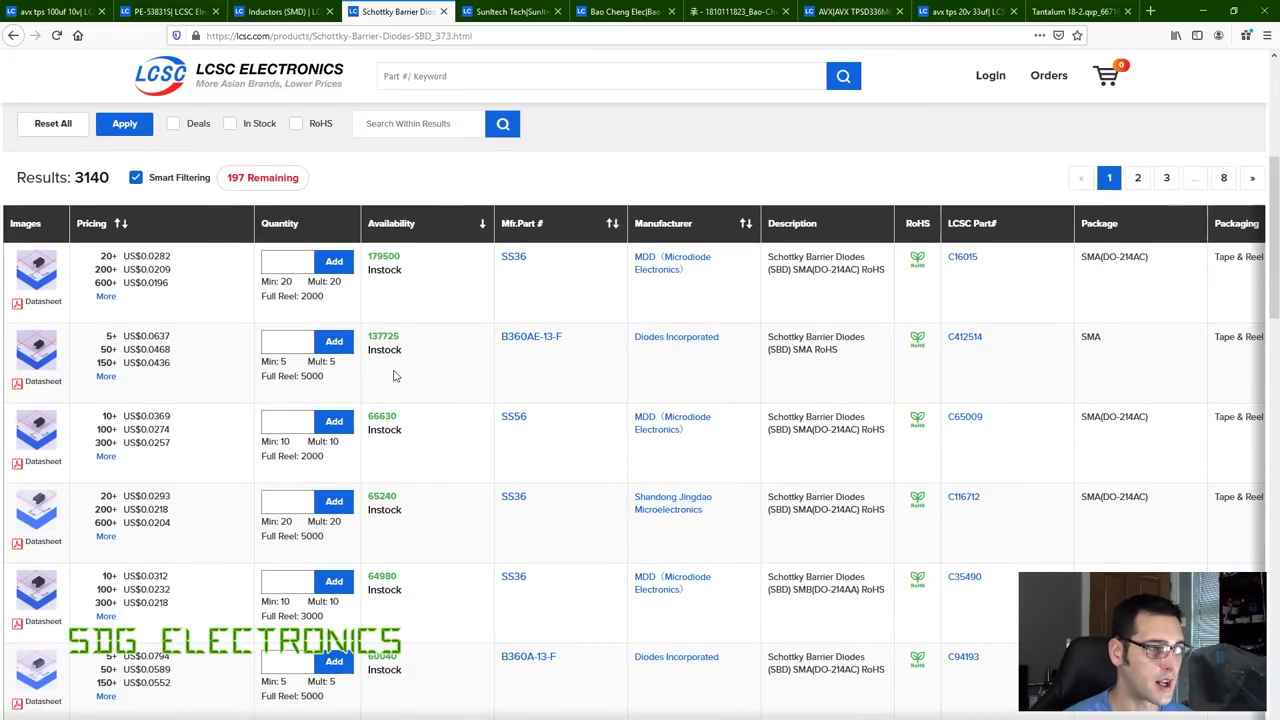
scroll(700, 399, "up", 3)
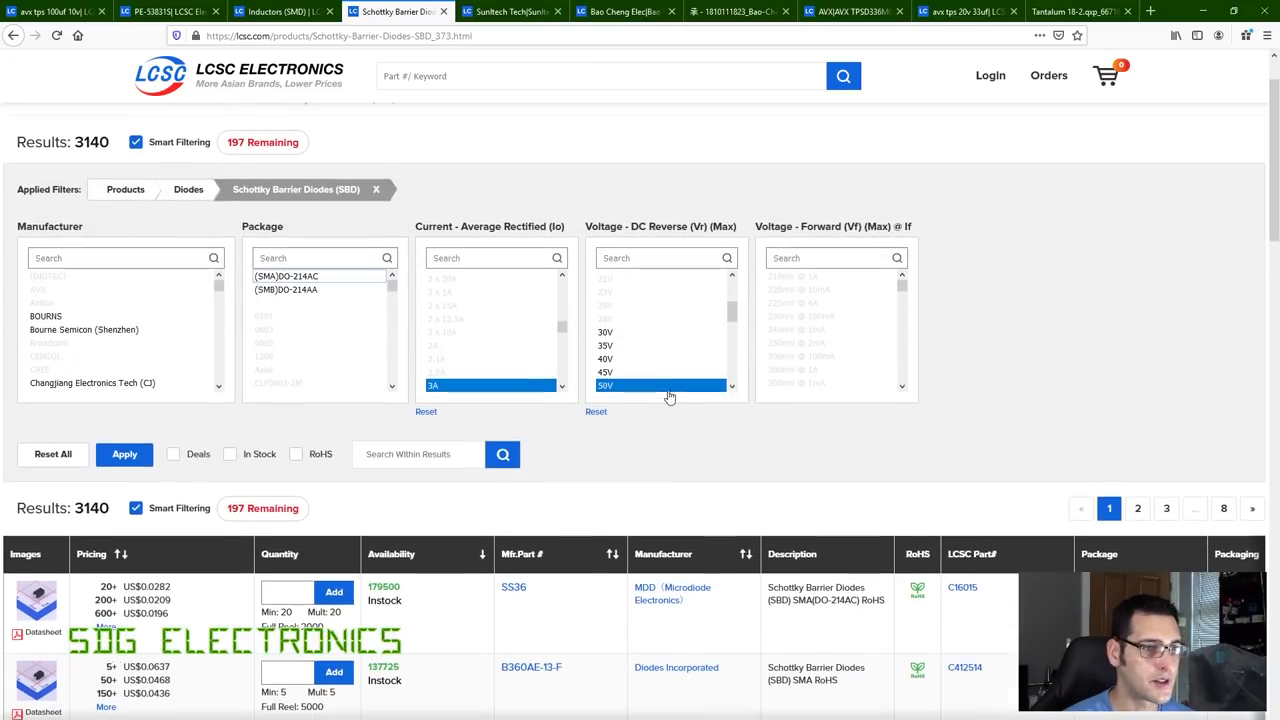
scroll(100, 270, "down", 5)
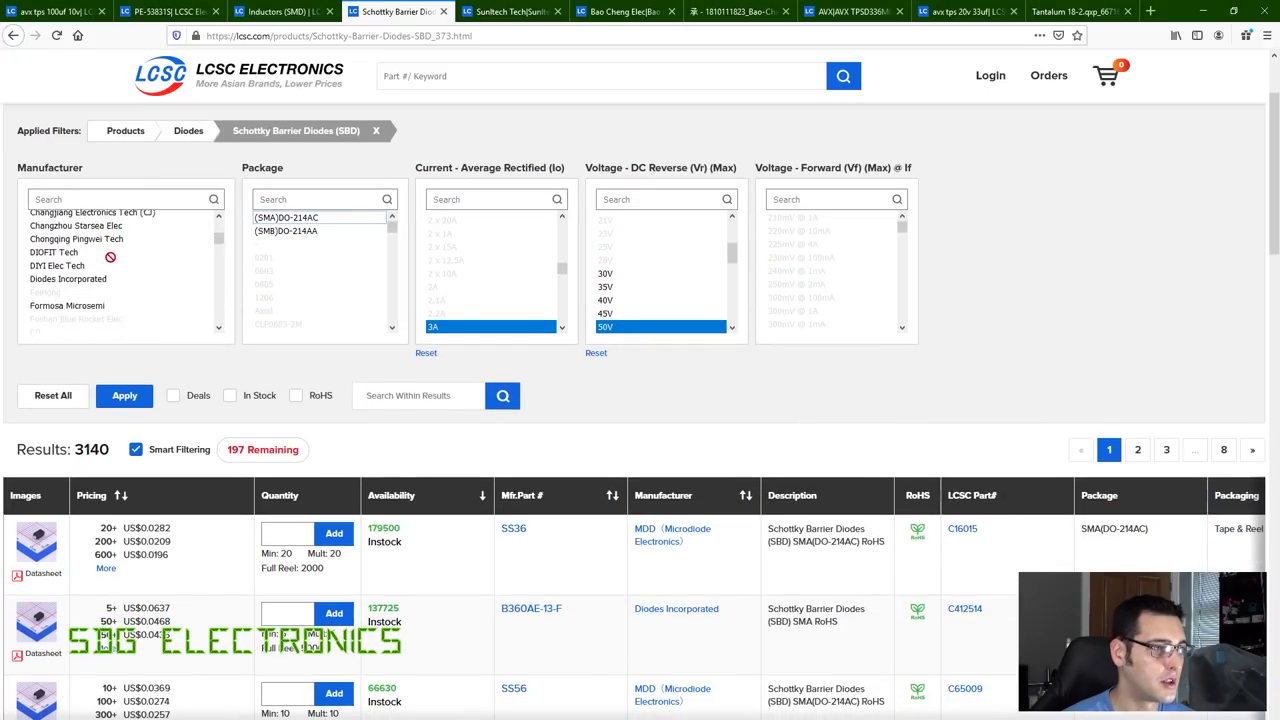
scroll(88, 260, "up", 1)
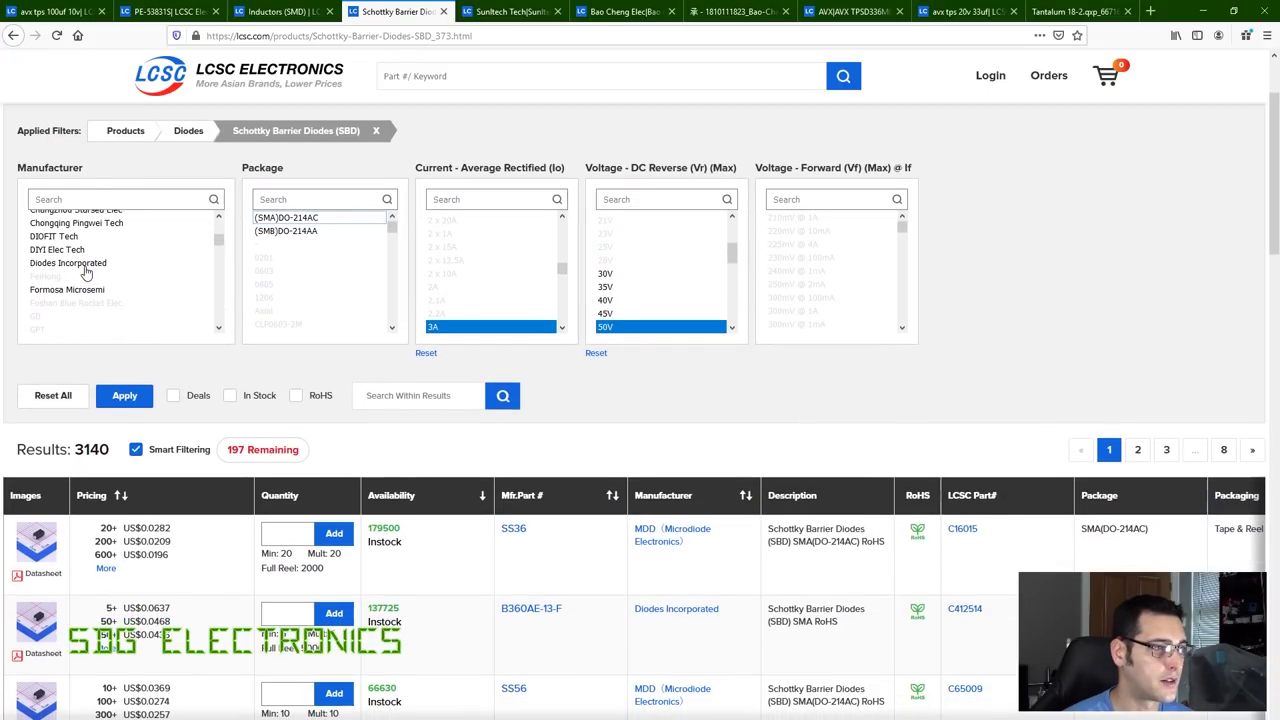
left_click(86, 265)
left_click(230, 396)
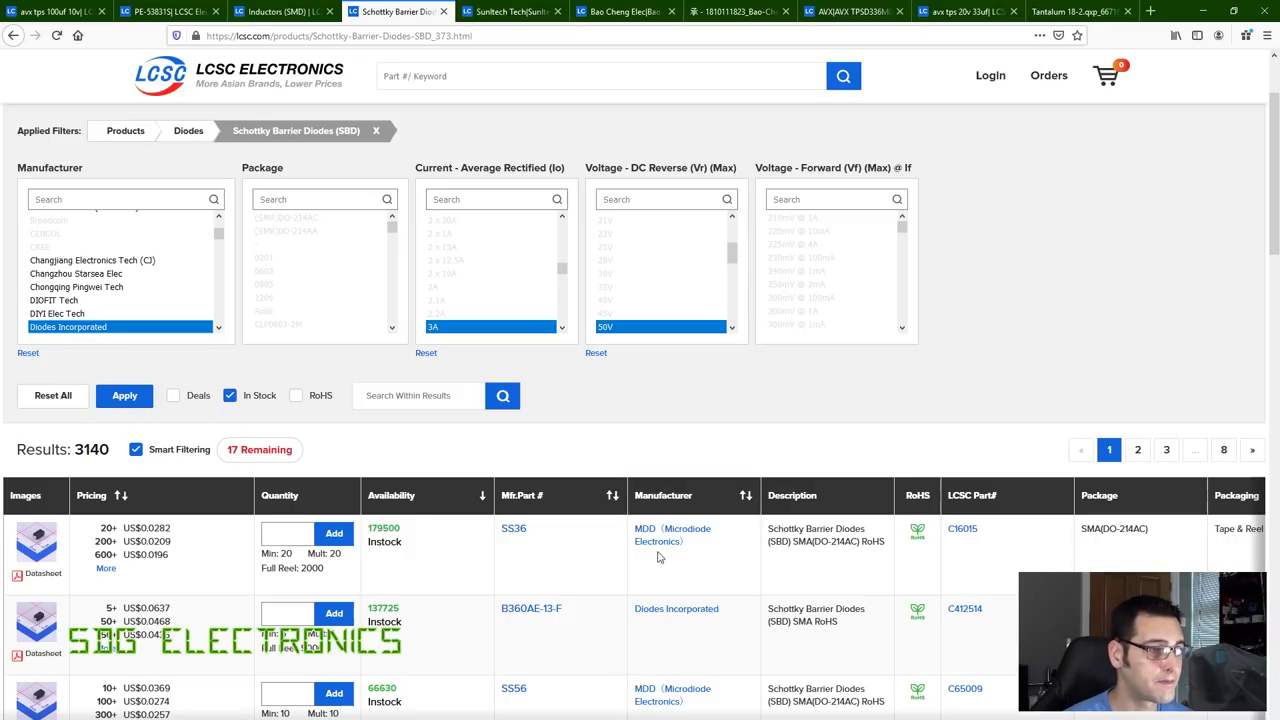
Compare the packages, stock, reverse voltages, rated currents and forward voltages of the listed Diodes Incorporated parts.
scroll(578, 490, "down", 3)
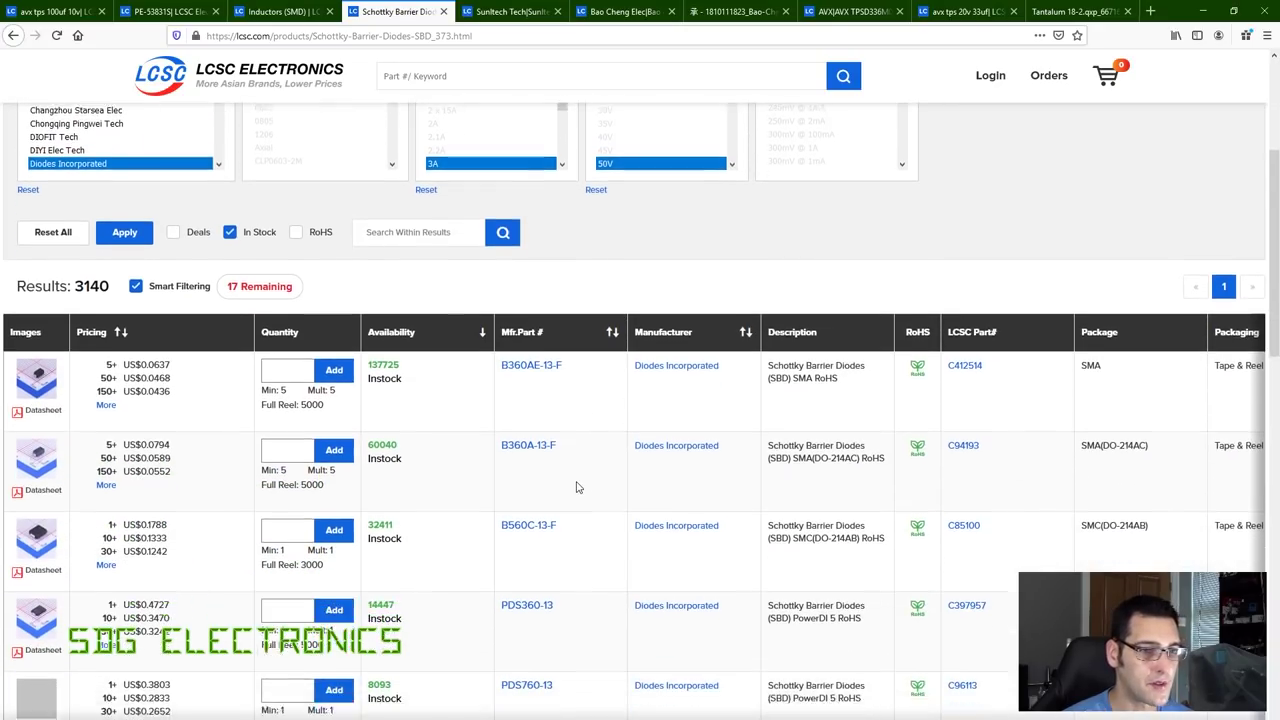
scroll(576, 487, "down", 2)
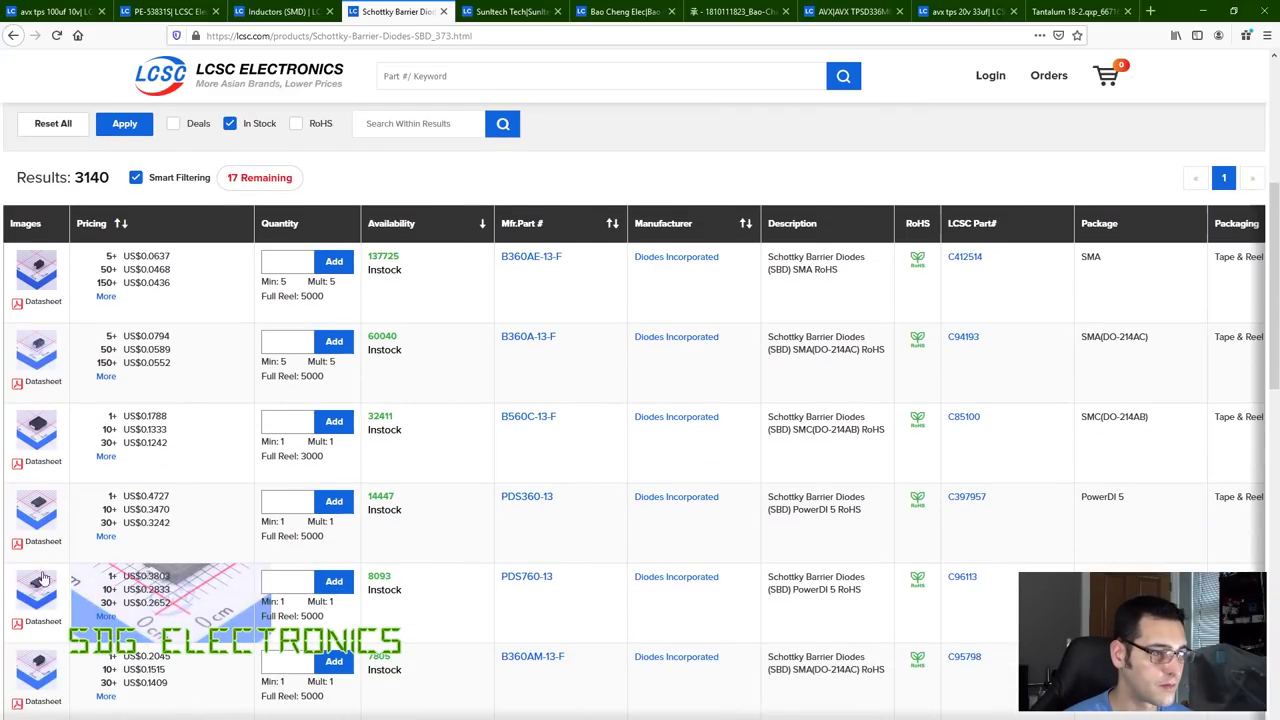
mouse_move(37, 593)
scroll(480, 608, "down", 5)
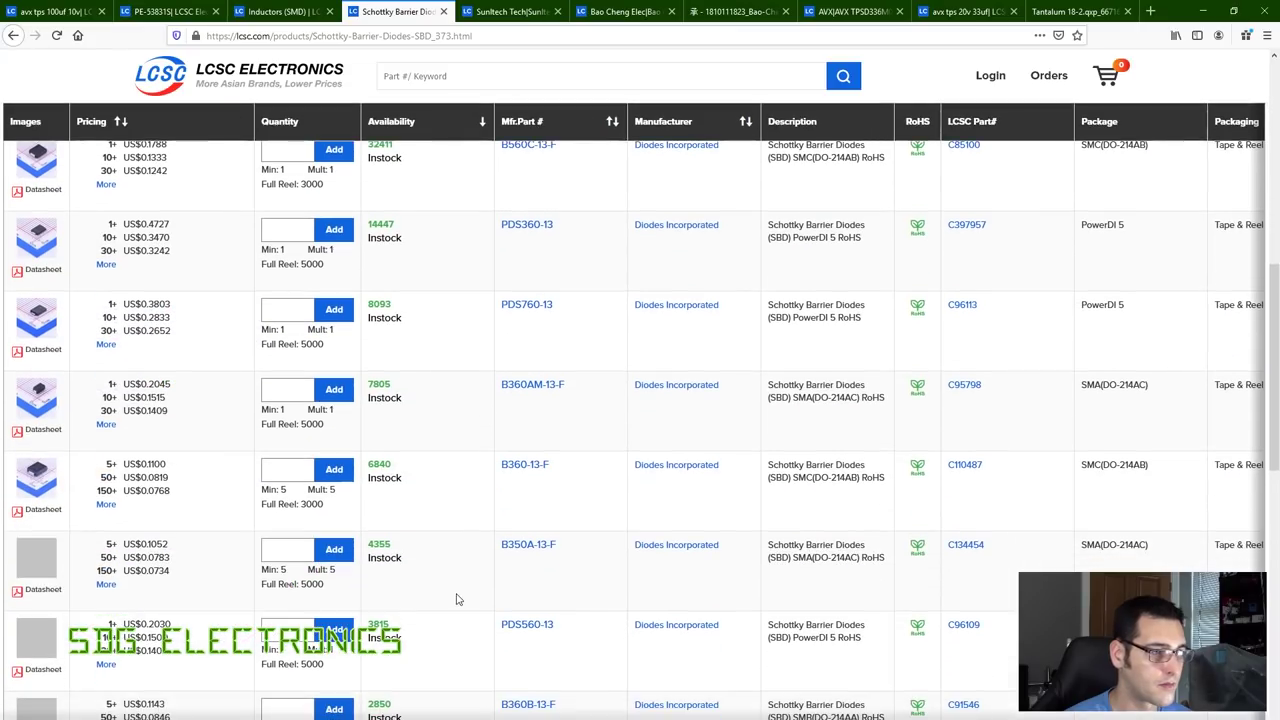
mouse_move(38, 476)
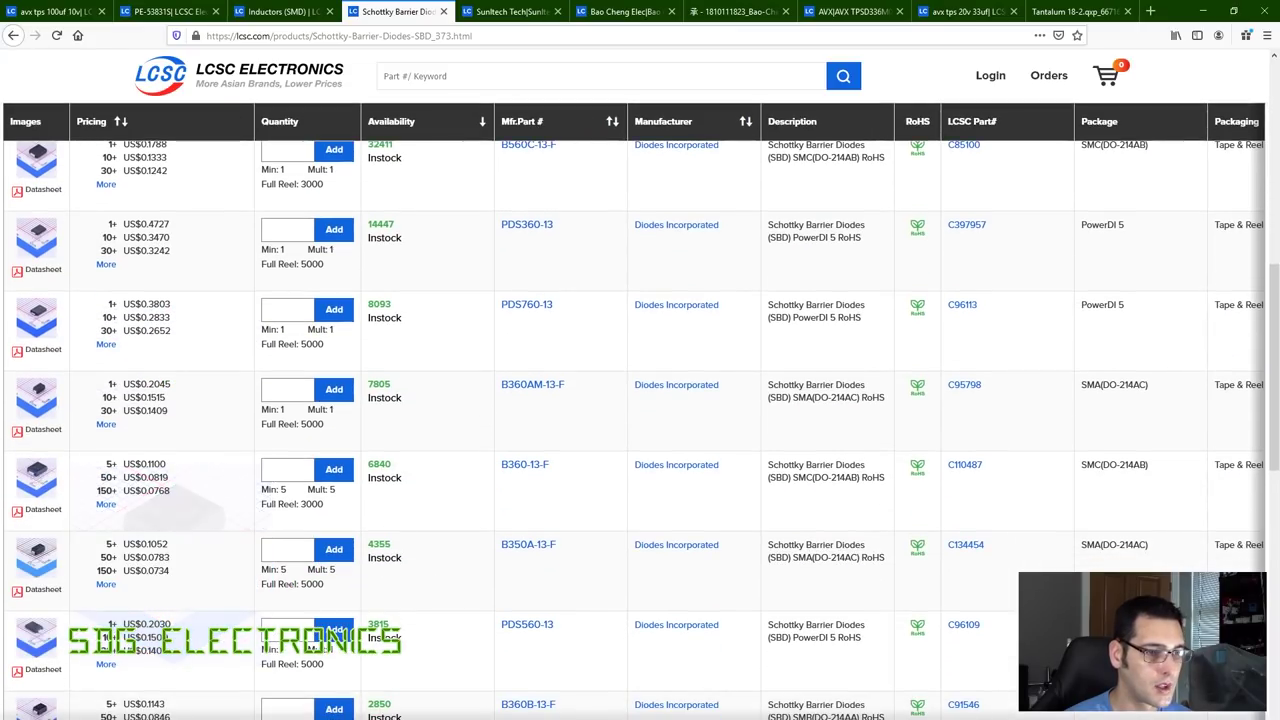
scroll(812, 411, "right", 5)
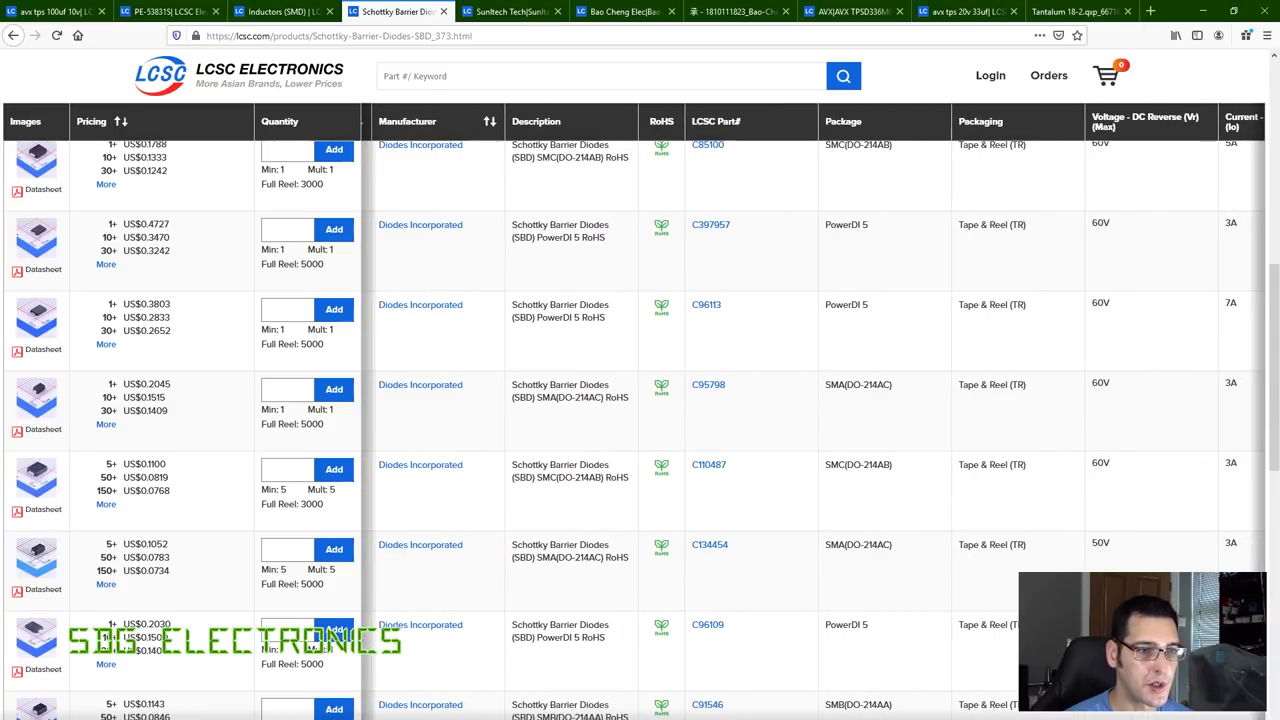
scroll(812, 411, "right", 1)
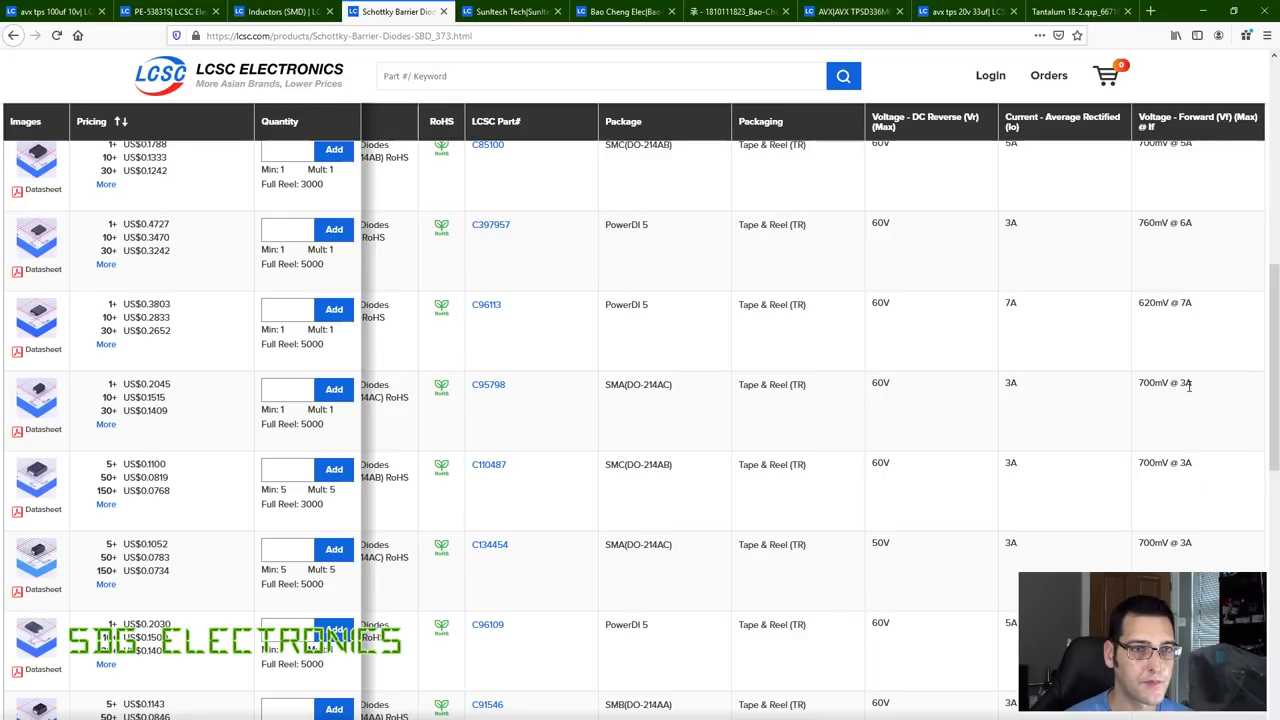
scroll(1187, 390, "up", 4)
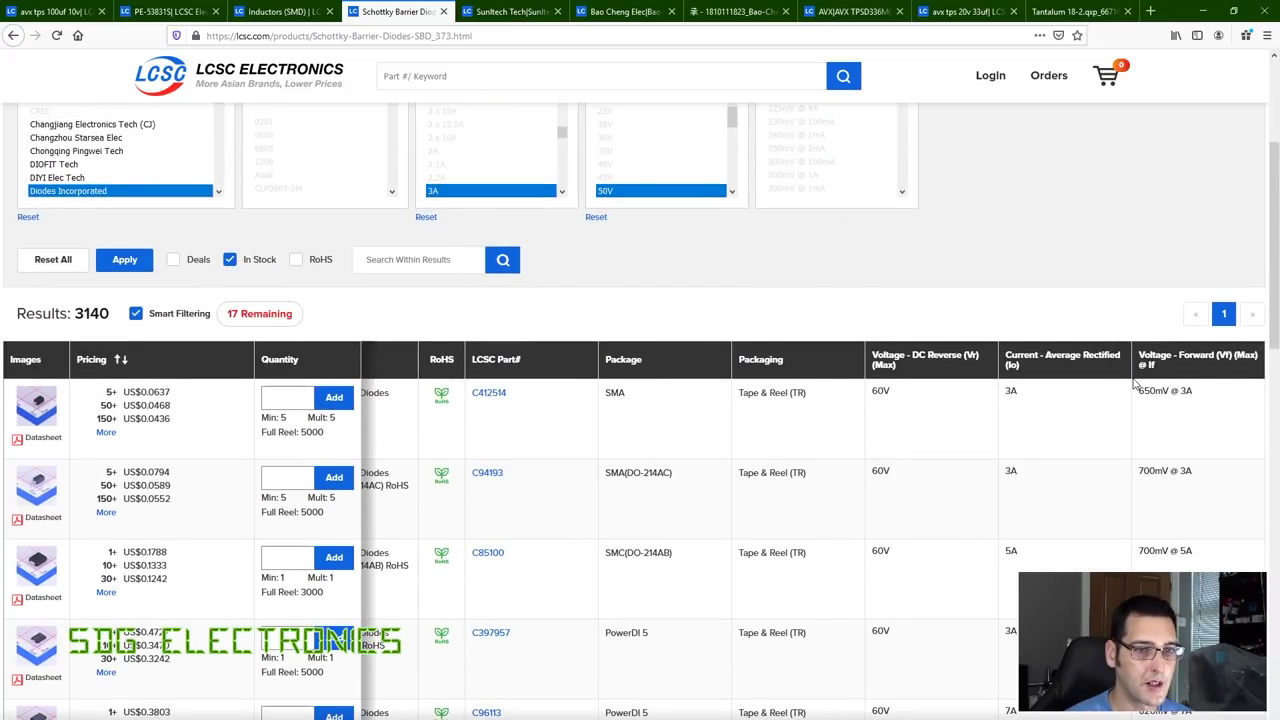
Filter the diodes by a maximum forward voltage of 620mV @ 7A.
scroll(1135, 383, "up", 2)
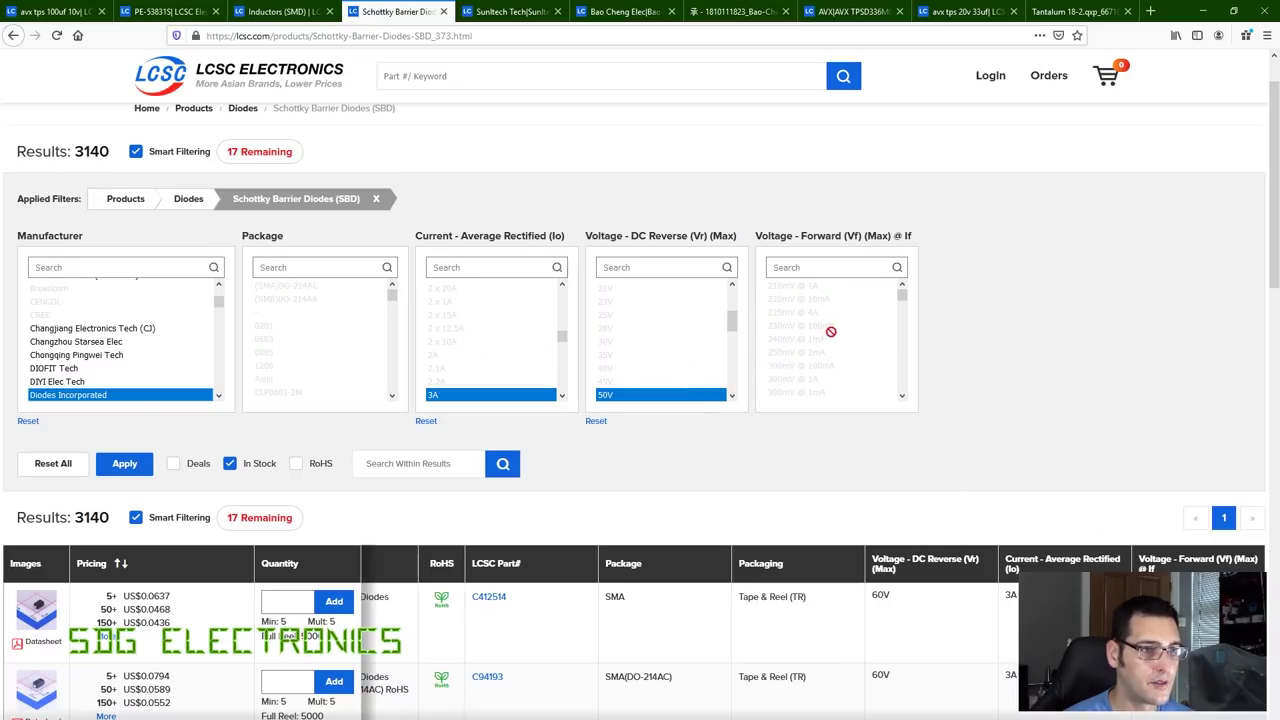
left_click_drag(902, 297, 903, 337)
left_click(817, 366)
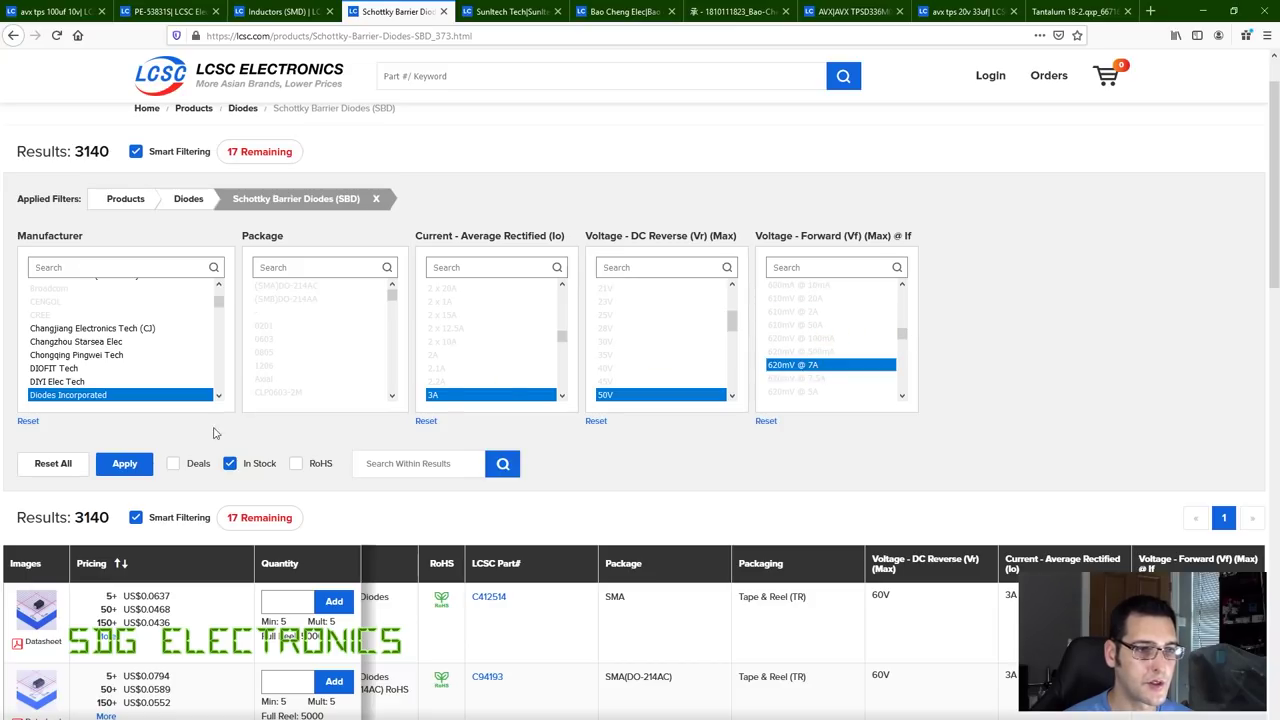
left_click(120, 465)
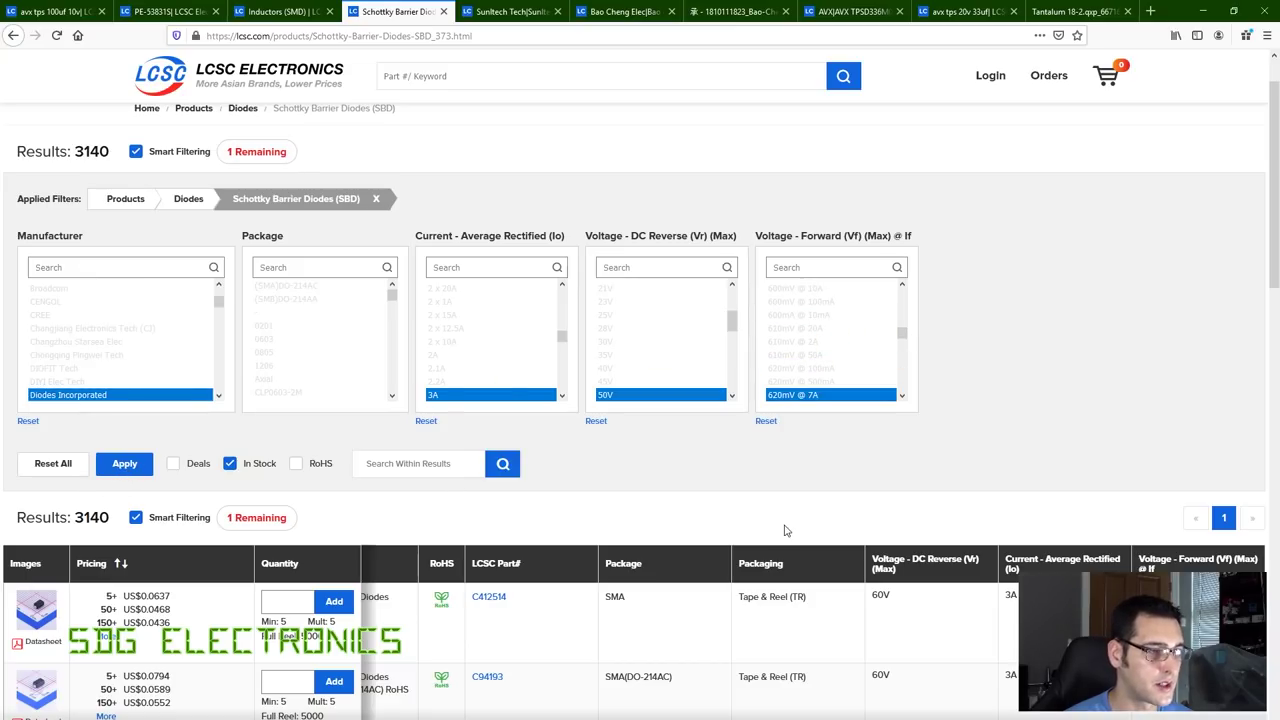
Open the PDS760-13 diode's product page and its datasheet.
scroll(775, 515, "down", 2)
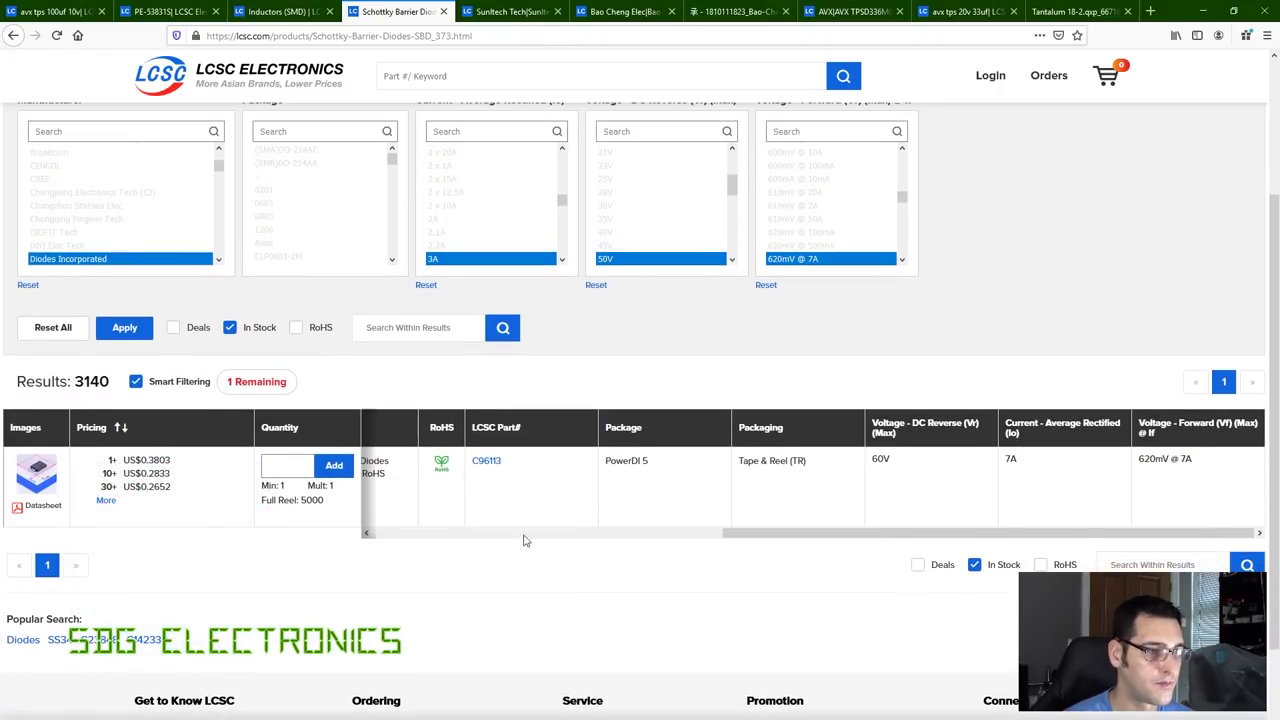
left_click_drag(777, 540, 365, 503)
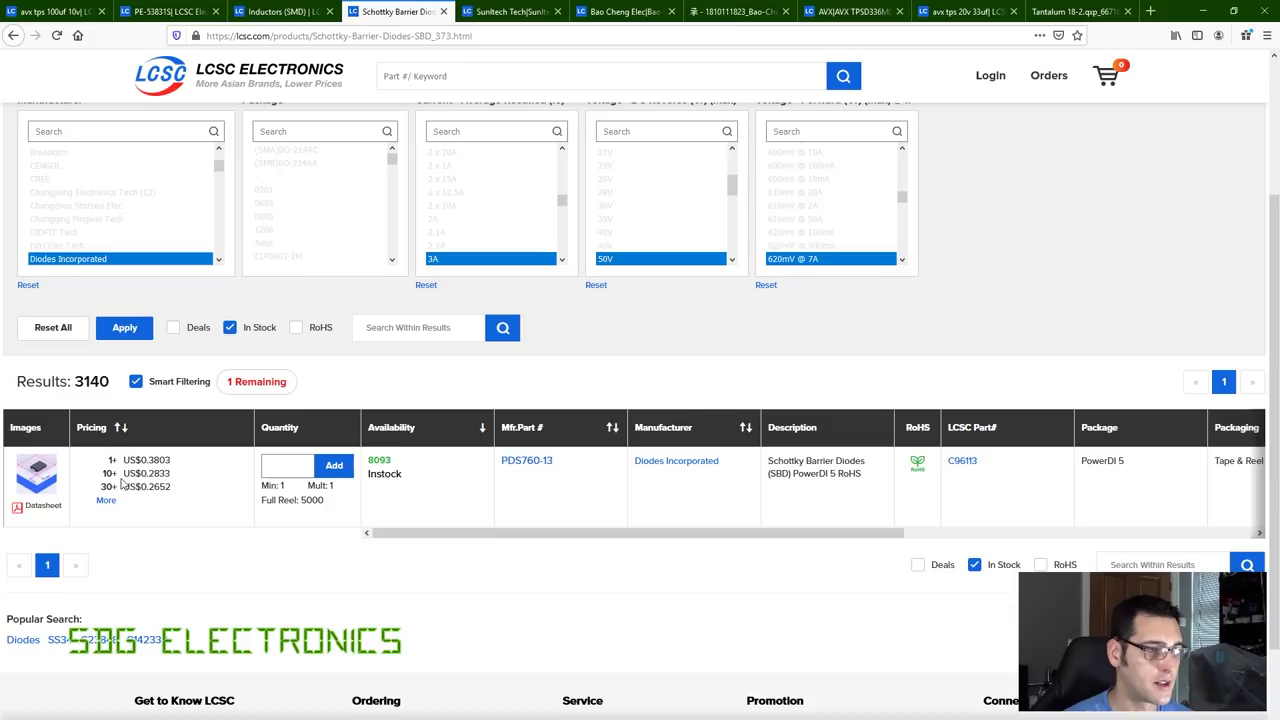
left_click(36, 475)
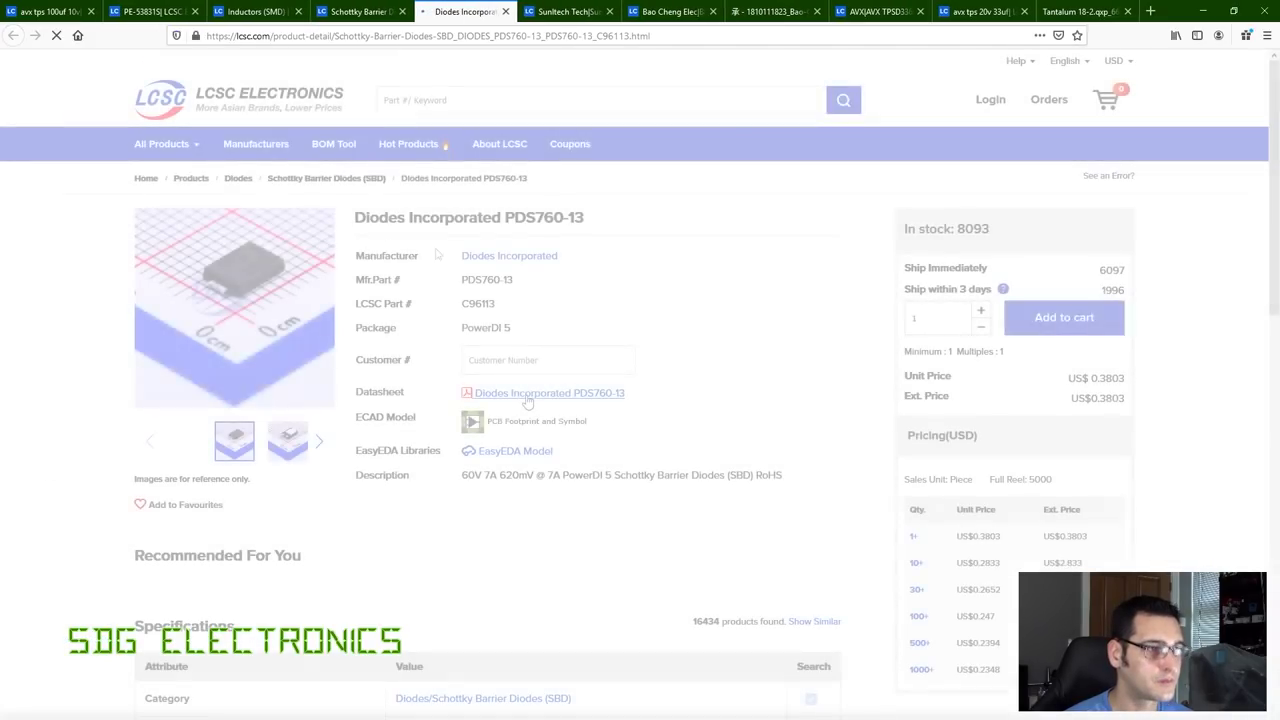
left_click(532, 394)
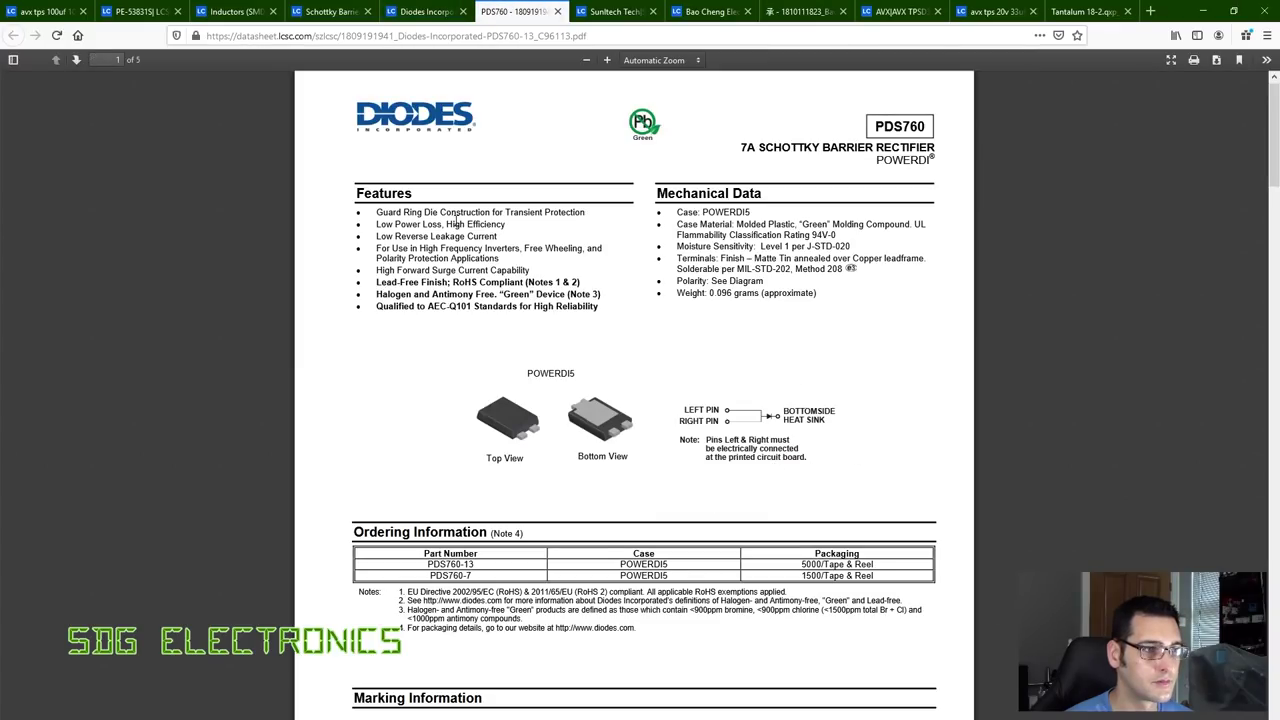
Examine the PDS760 datasheet for maximum ratings, forward voltage, leakage current, characteristic curves and suggested pad layout.
scroll(549, 306, "down", 10)
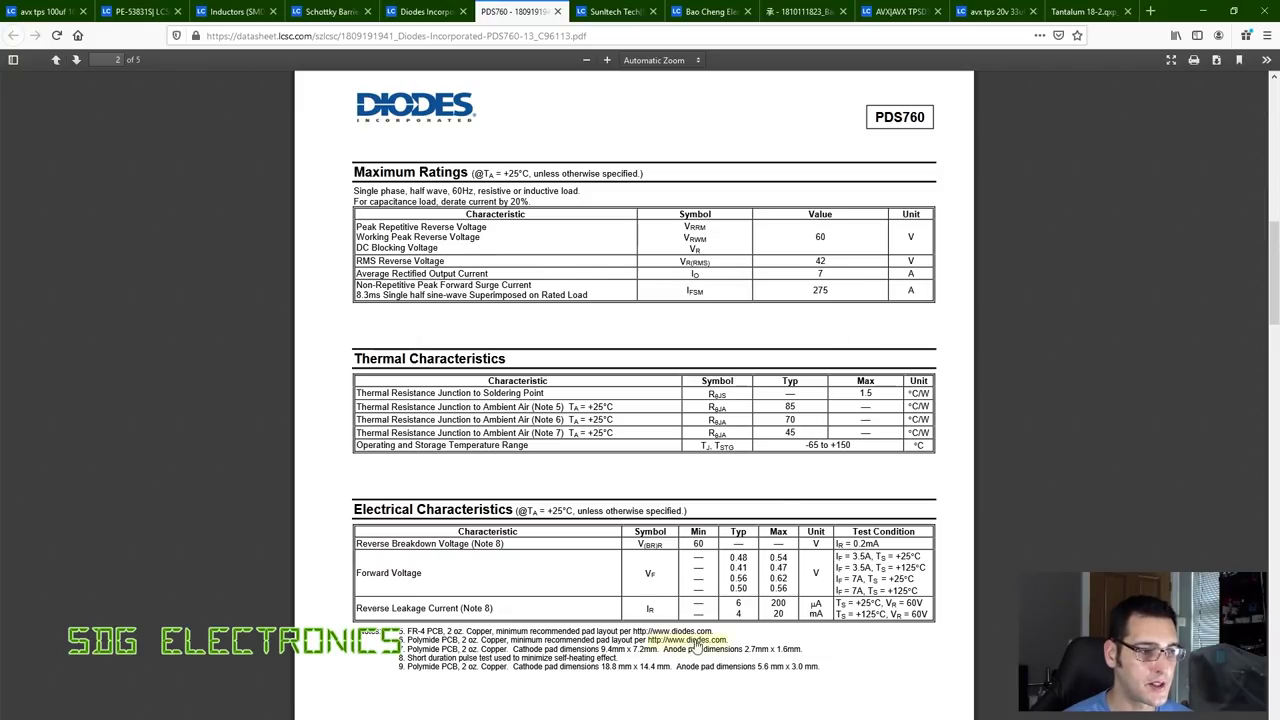
scroll(739, 440, "down", 3)
scroll(767, 420, "down", 1)
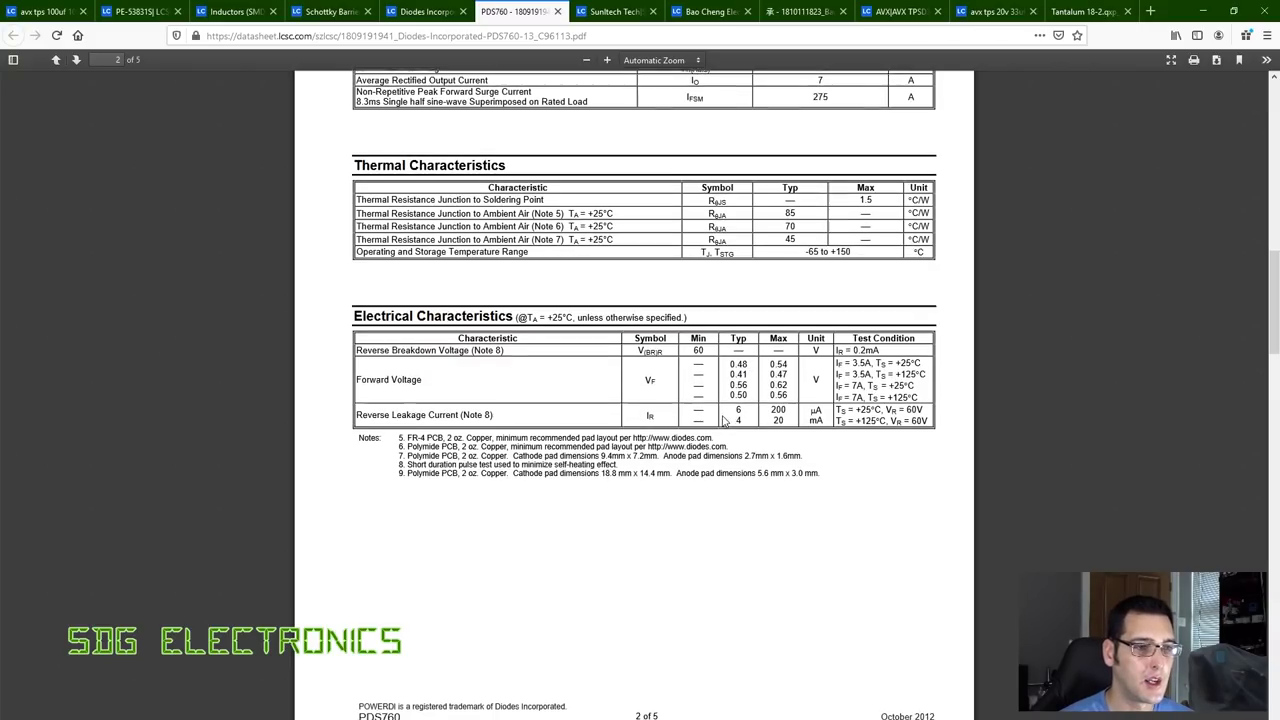
scroll(718, 411, "down", 10)
scroll(717, 411, "down", 8)
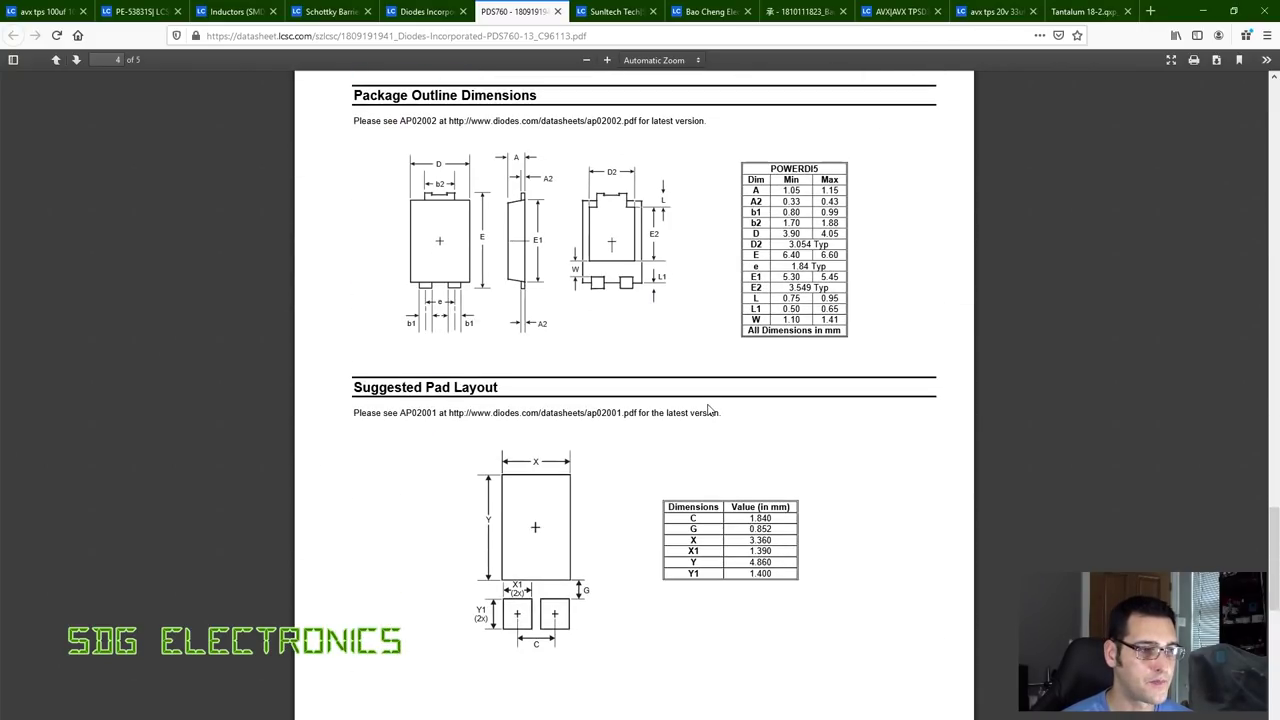
scroll(715, 406, "up", 5)
scroll(715, 406, "up", 15)
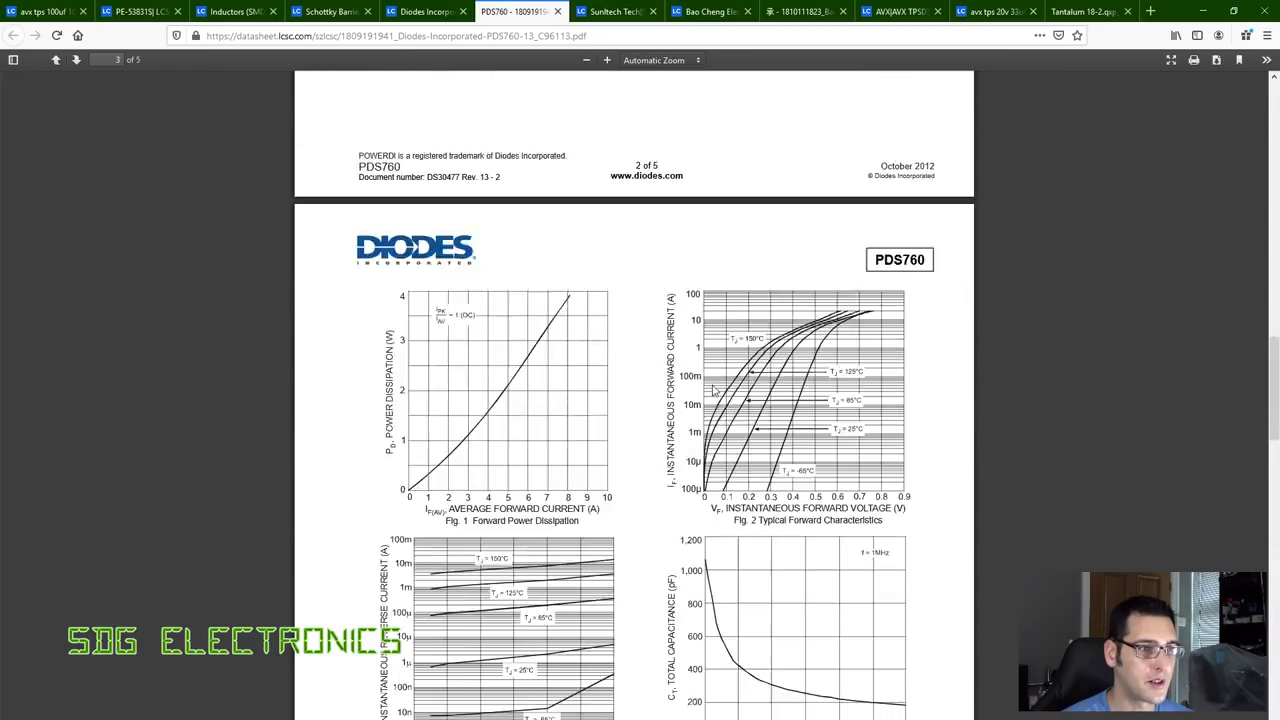
Return to the Schottky diode list, add 650mV @ 3A to the forward voltage filter, and open the B360AE-13-F product page.
left_click(418, 13)
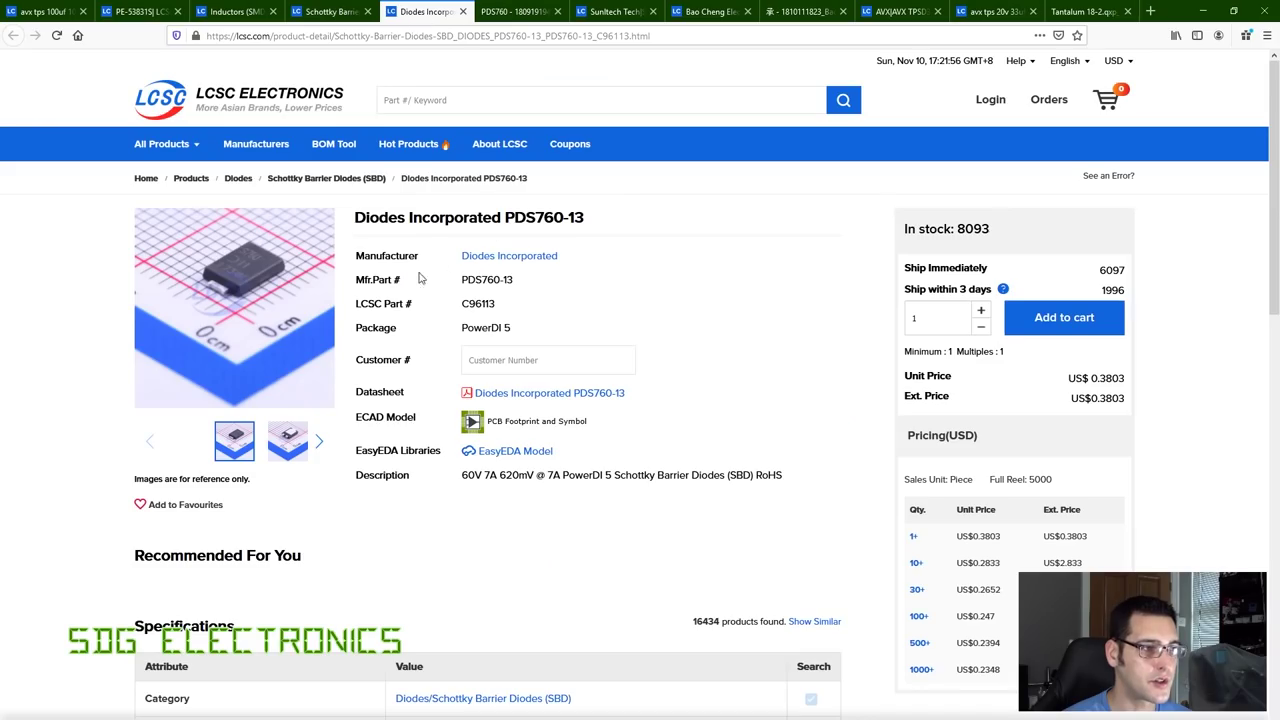
left_click(335, 12)
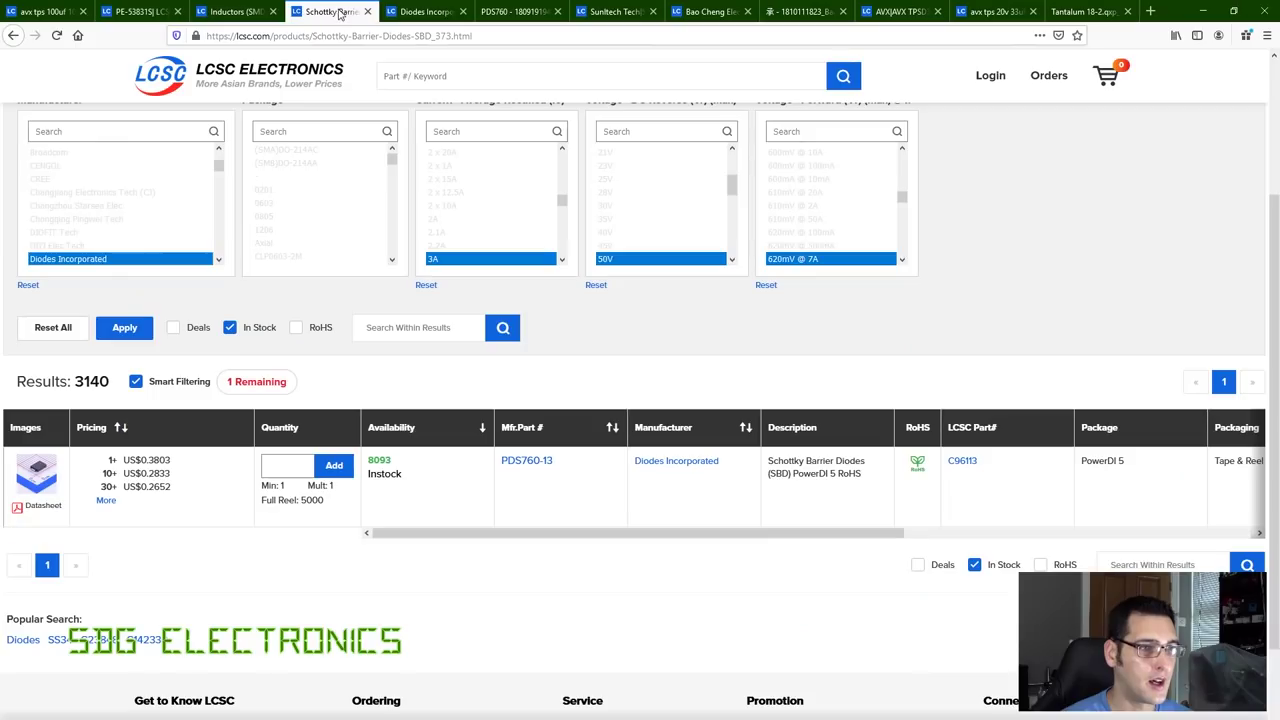
scroll(834, 235, "down", 2)
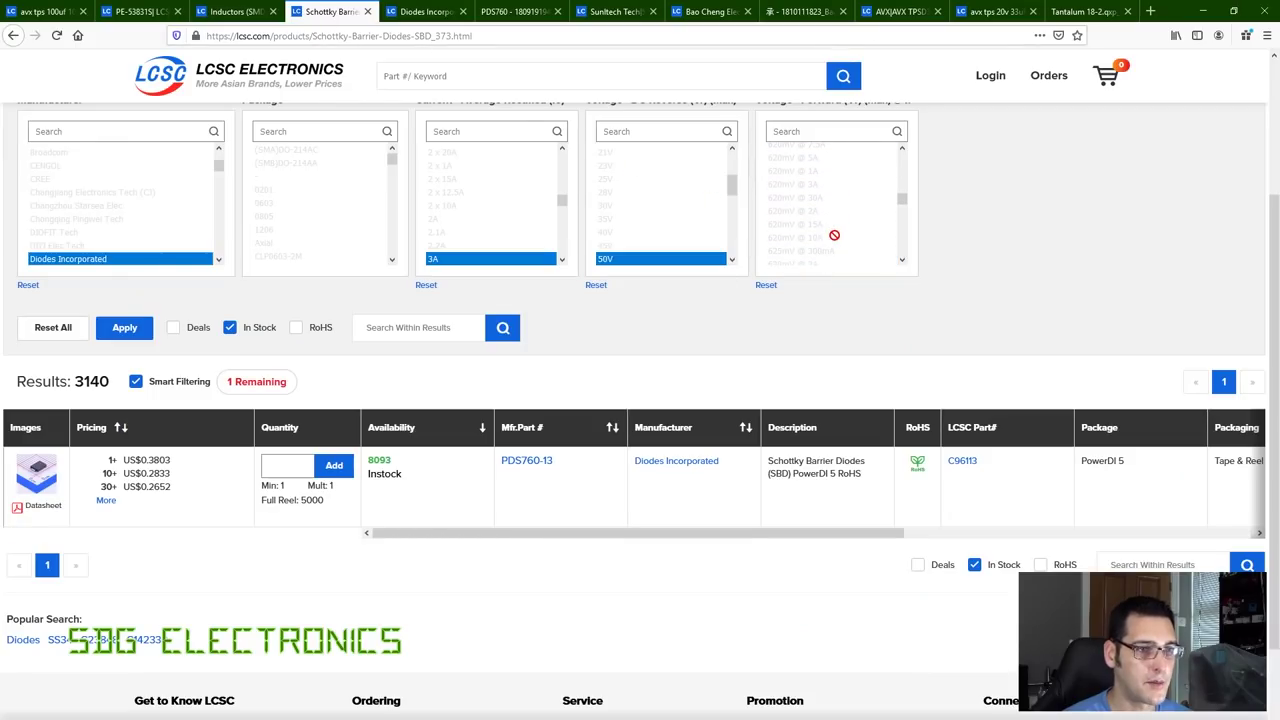
scroll(834, 235, "down", 3)
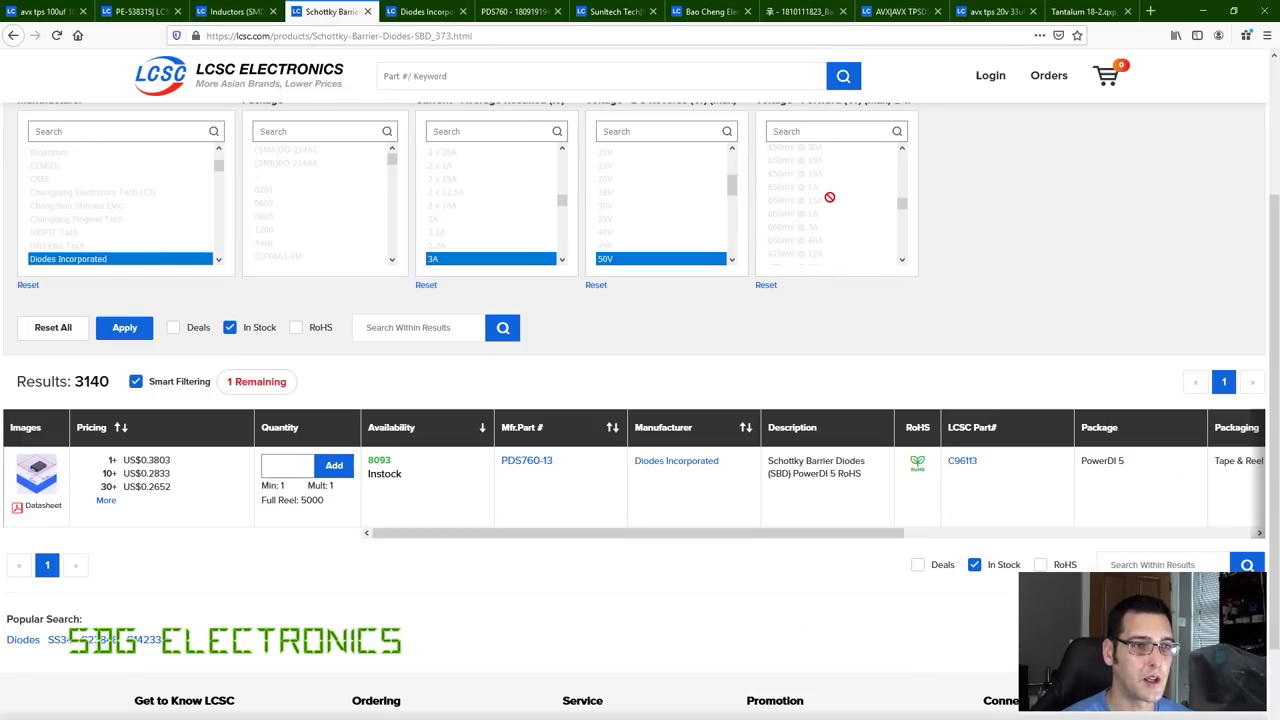
left_click(811, 208)
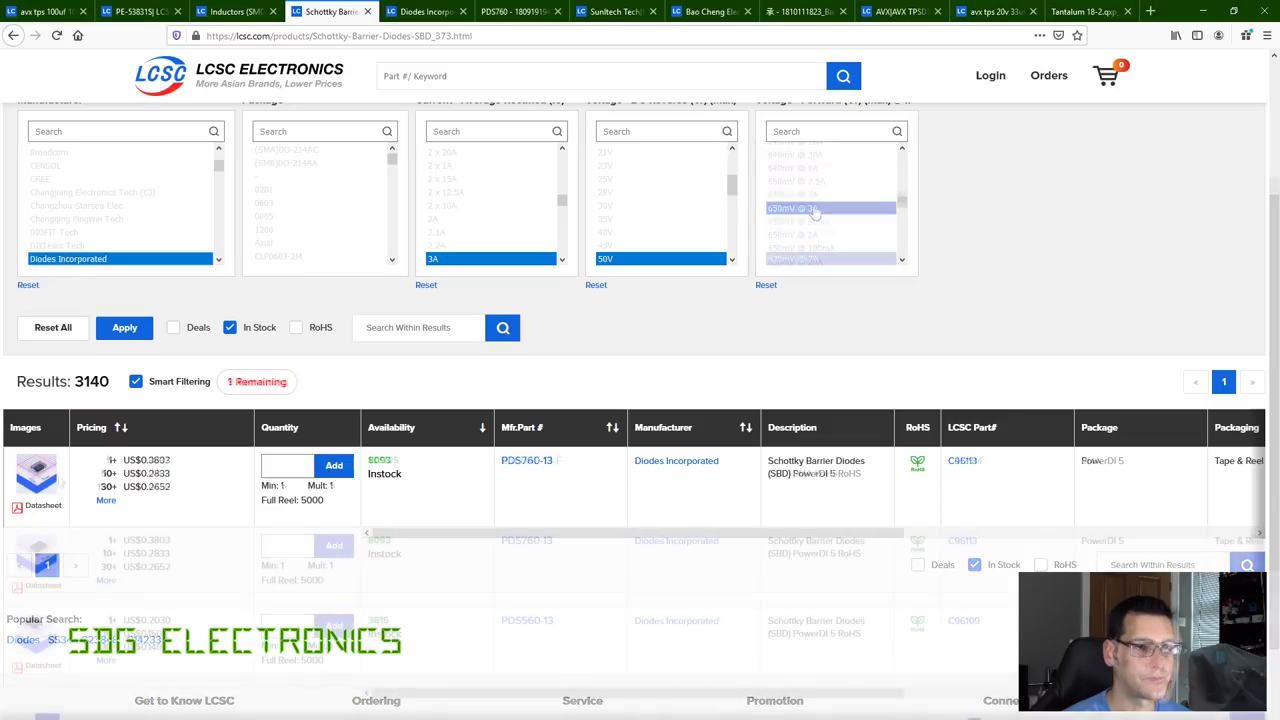
left_click(36, 479)
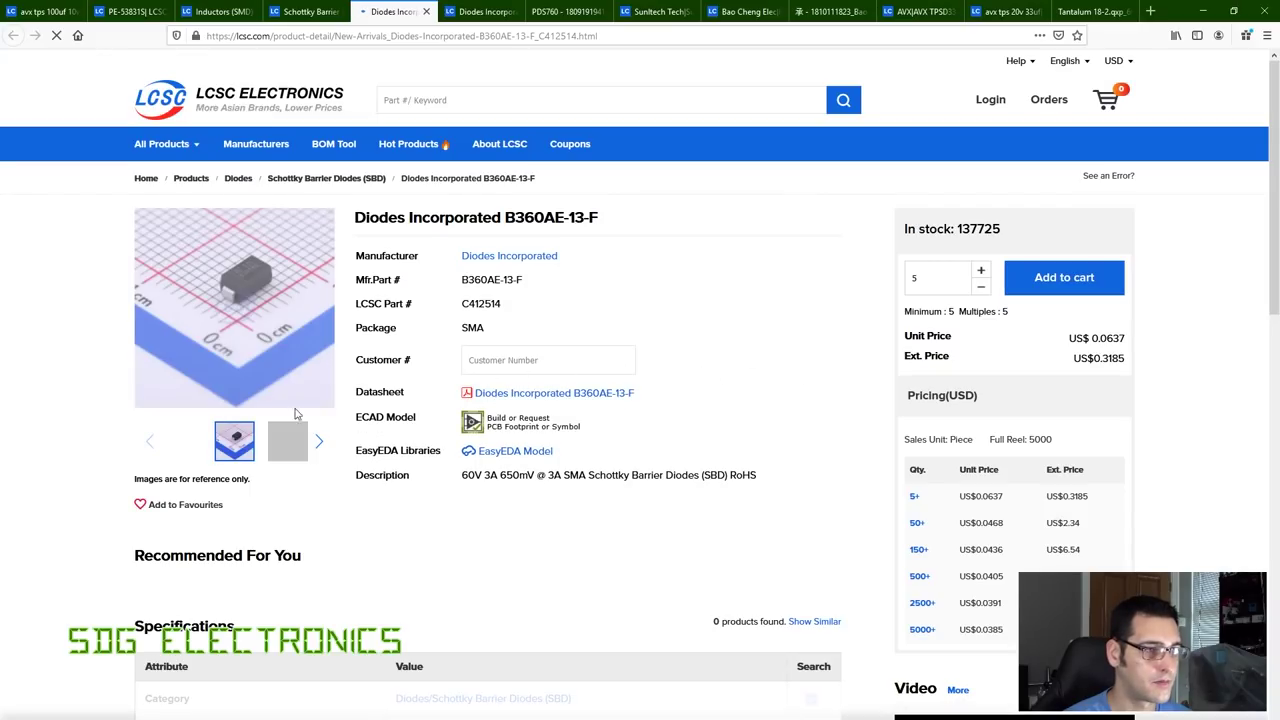
Open the B360AE-13-F datasheet and examine its maximum ratings, electrical characteristics, SMA package dimensions and suggested pad layout.
mouse_move(247, 281)
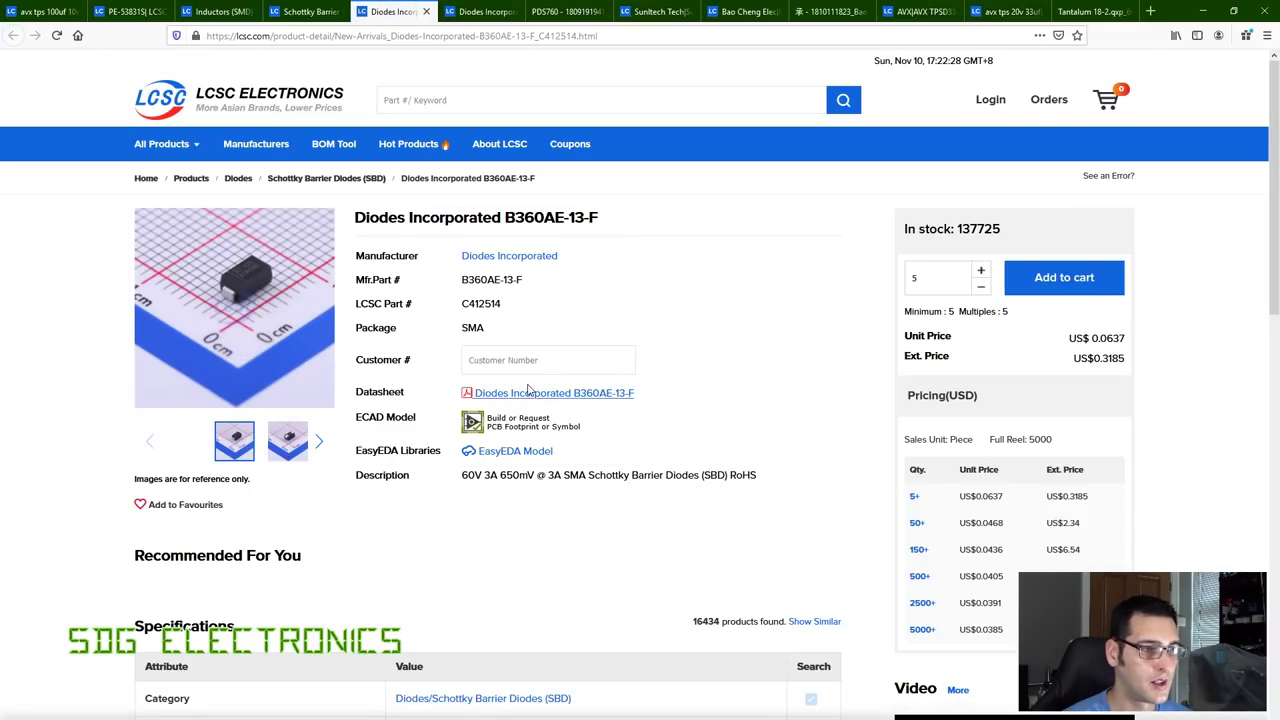
left_click(530, 393)
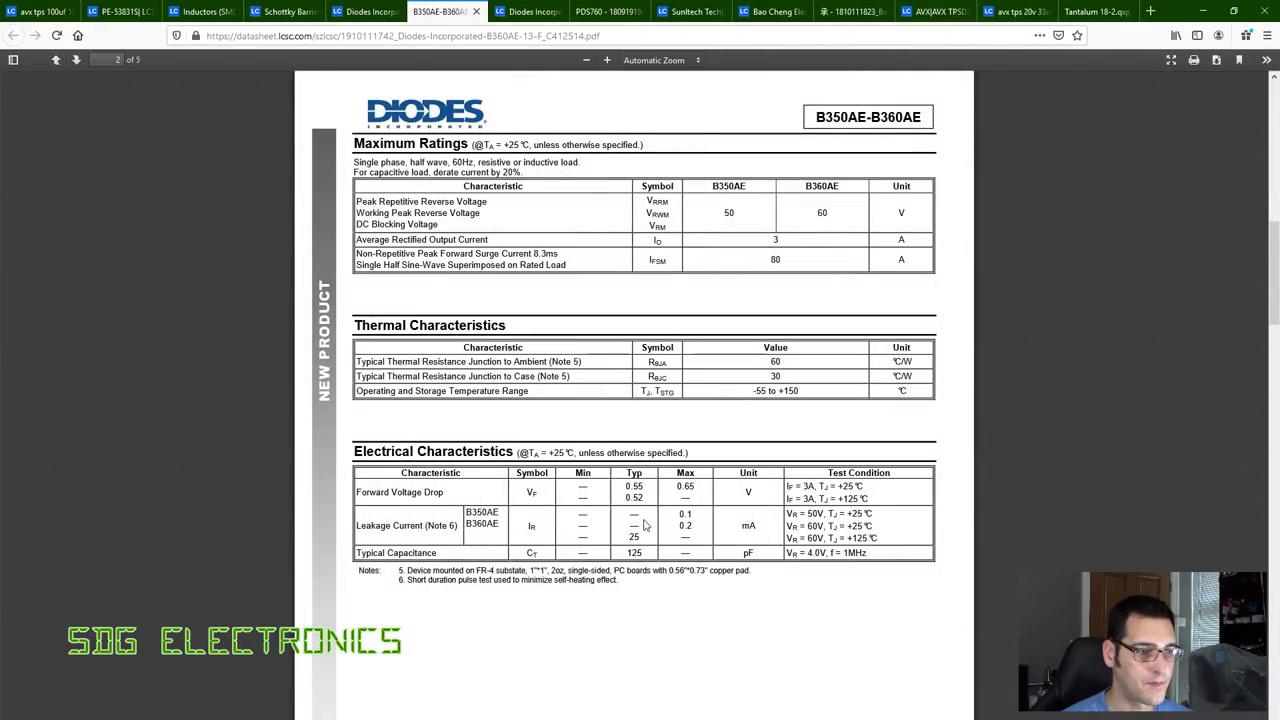
scroll(650, 512, "down", 5)
scroll(662, 516, "down", 10)
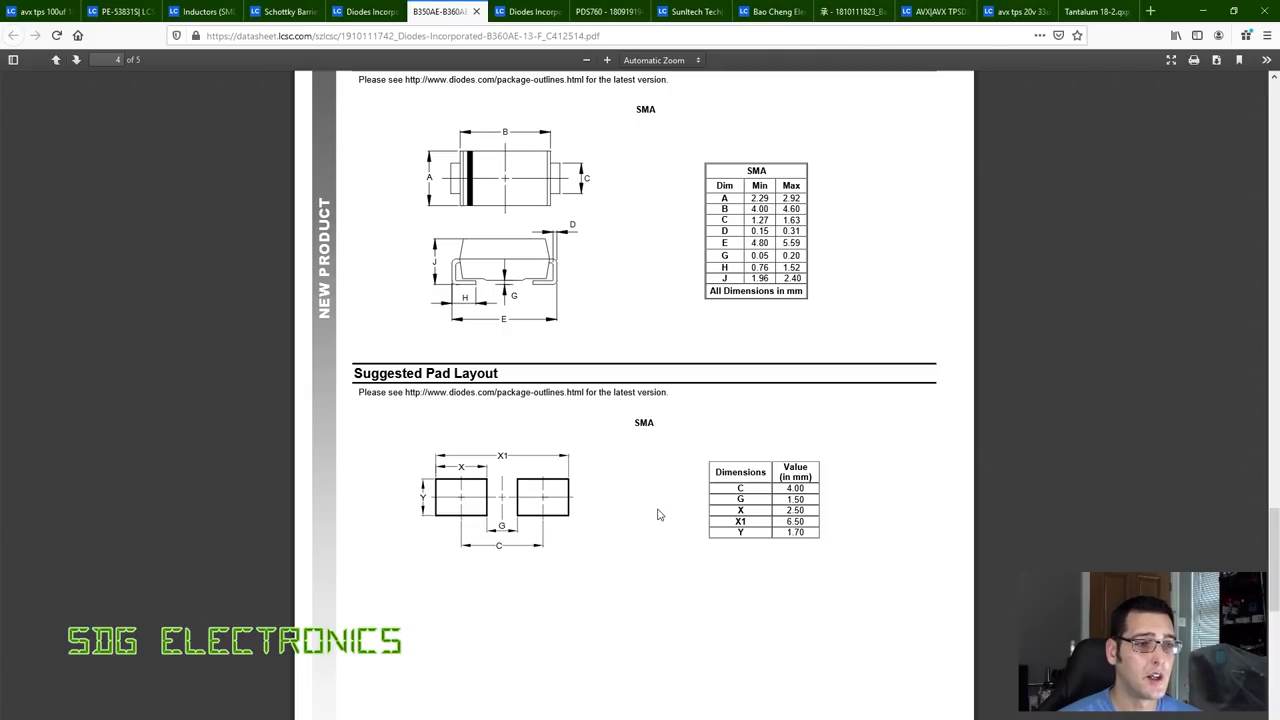
scroll(607, 392, "up", 5)
Return to the PDS760-13 product page and view the second photo, showing the underside of the package.
left_click(360, 13)
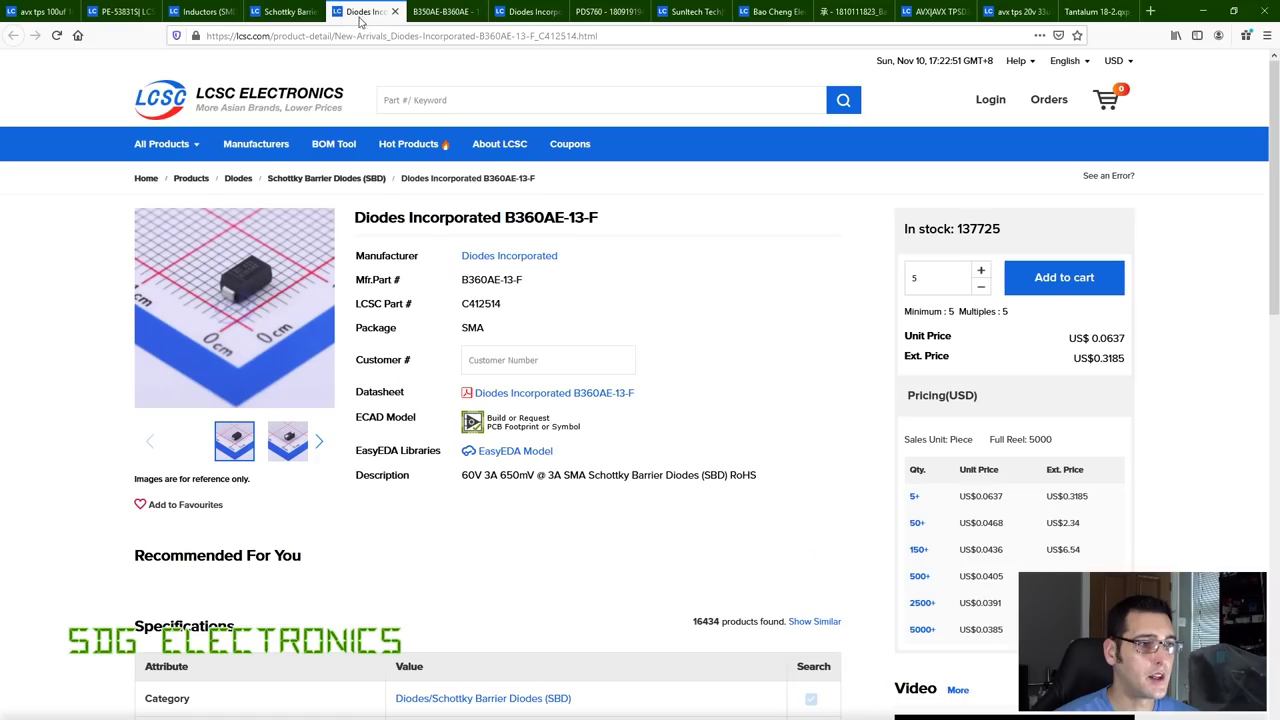
left_click(288, 12)
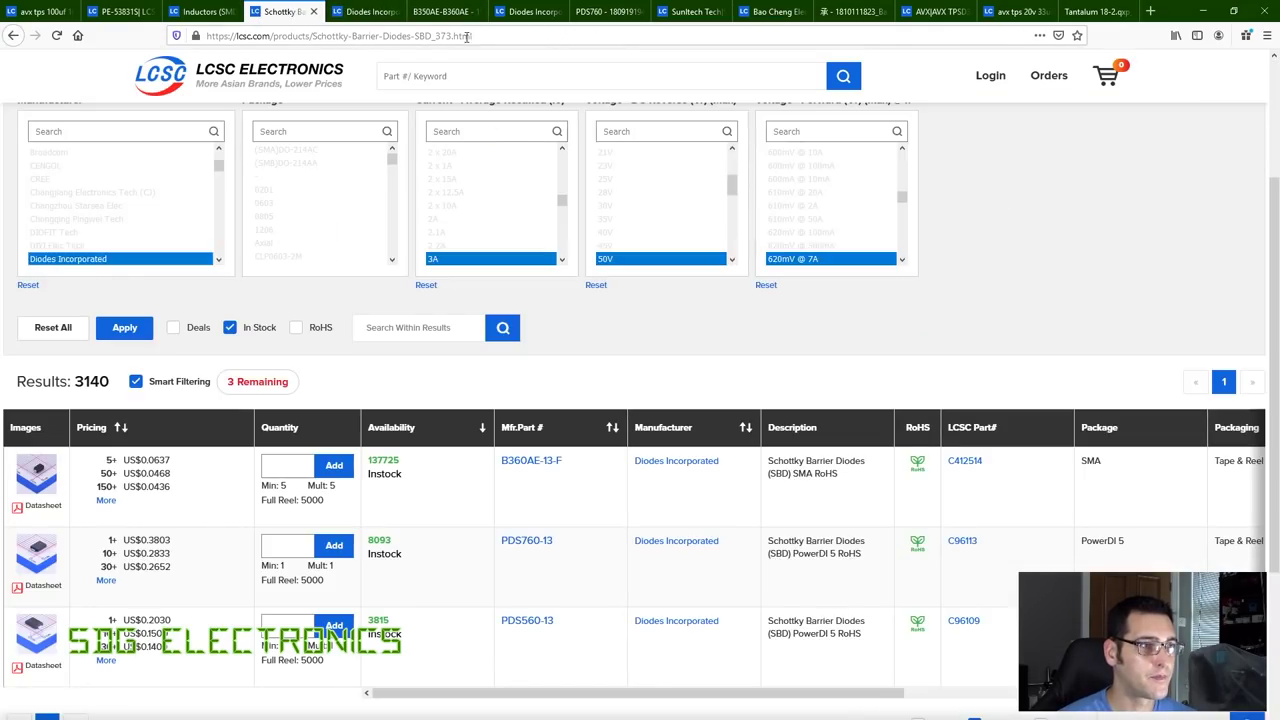
left_click(512, 14)
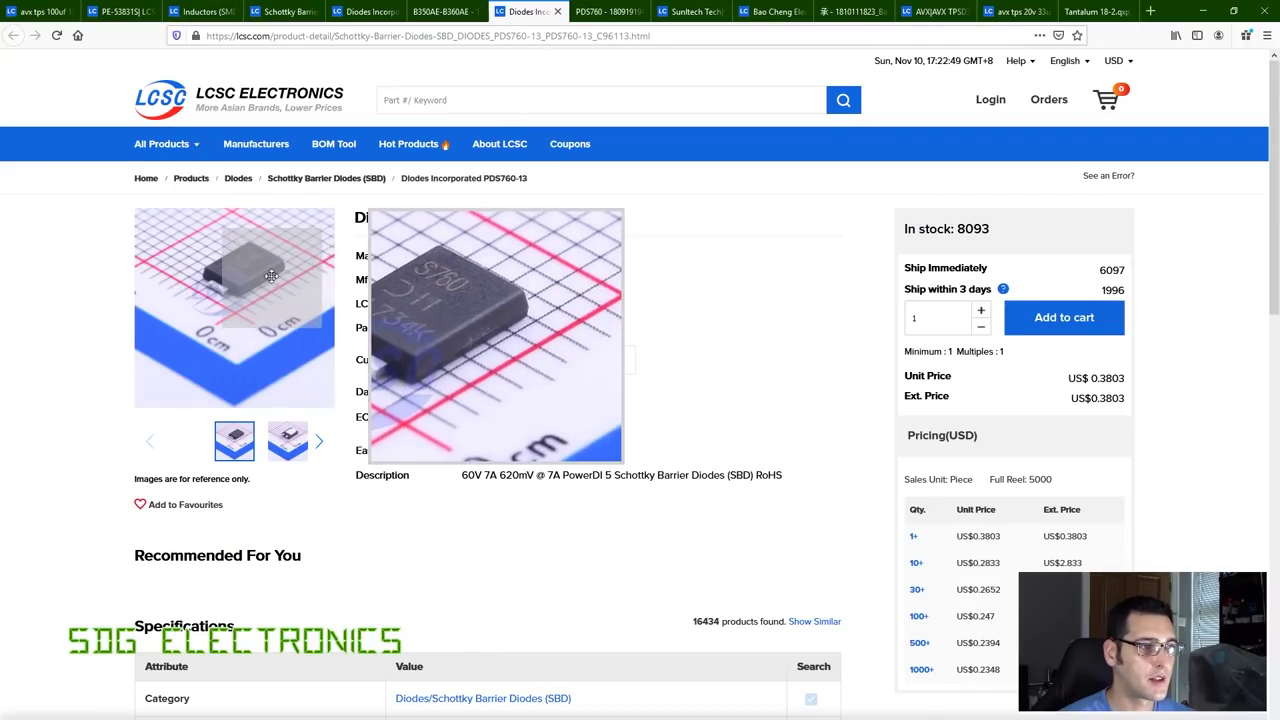
left_click(285, 442)
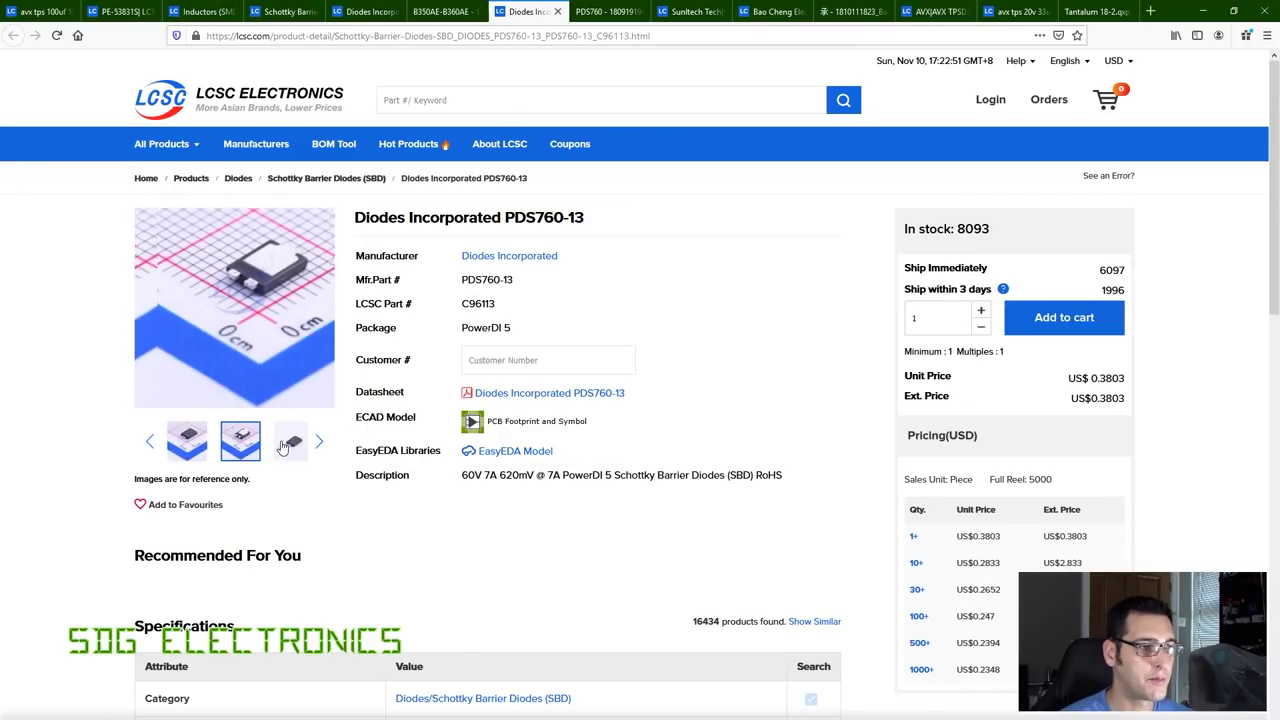
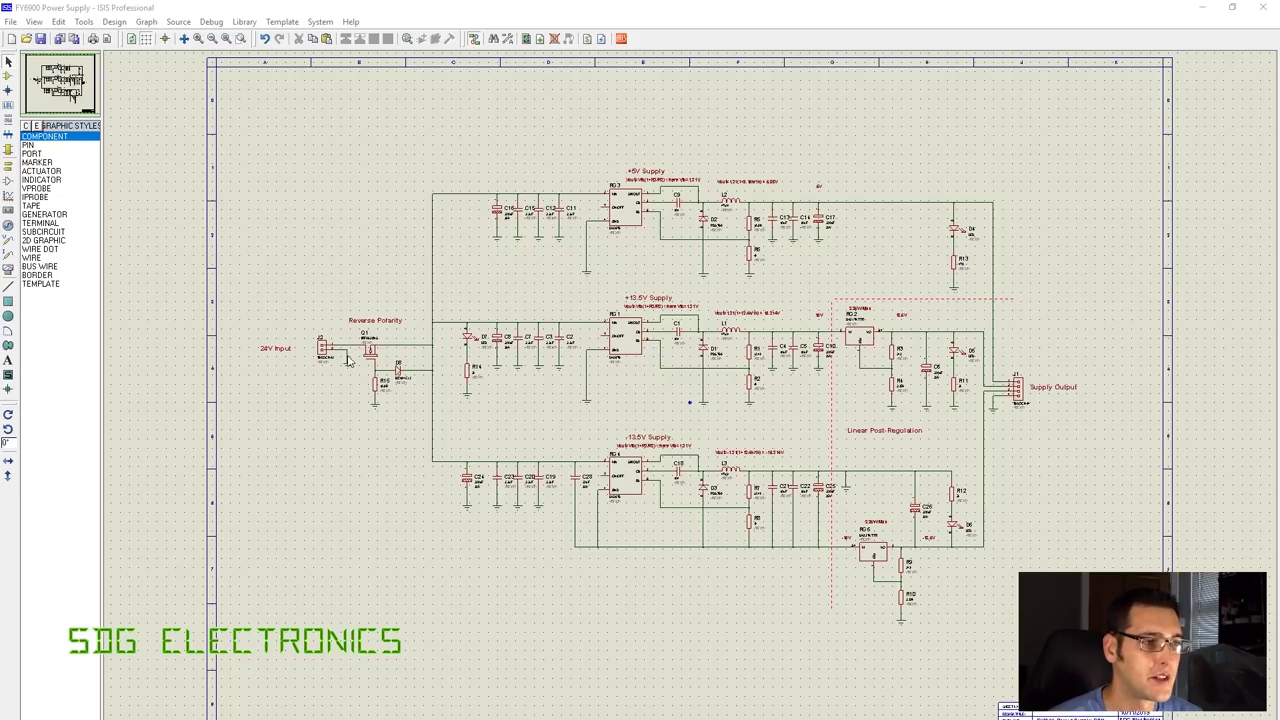
Examine the 24V input with its reverse polarity circuit and the three LM2676 supply stages in the ISIS schematic.
scroll(327, 400, "up", 2)
scroll(693, 406, "up", 2)
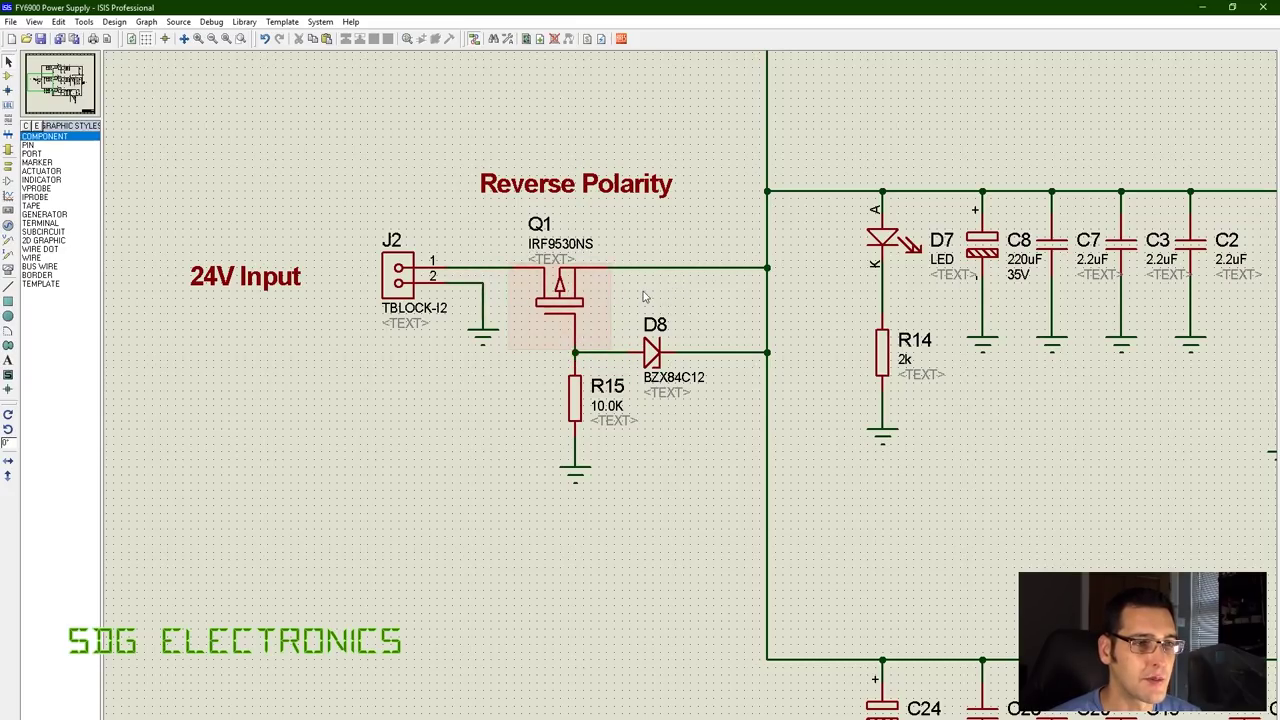
scroll(869, 328, "down", 3)
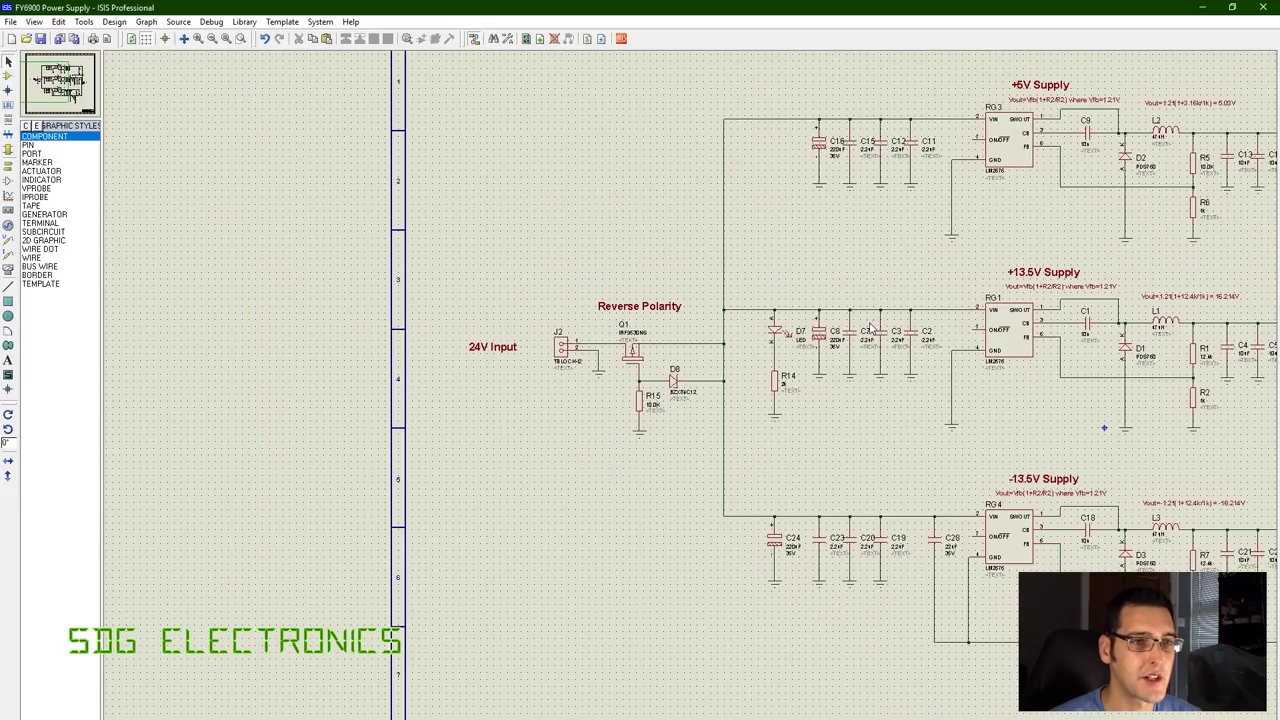
scroll(839, 403, "down", 2)
scroll(1093, 413, "up", 2)
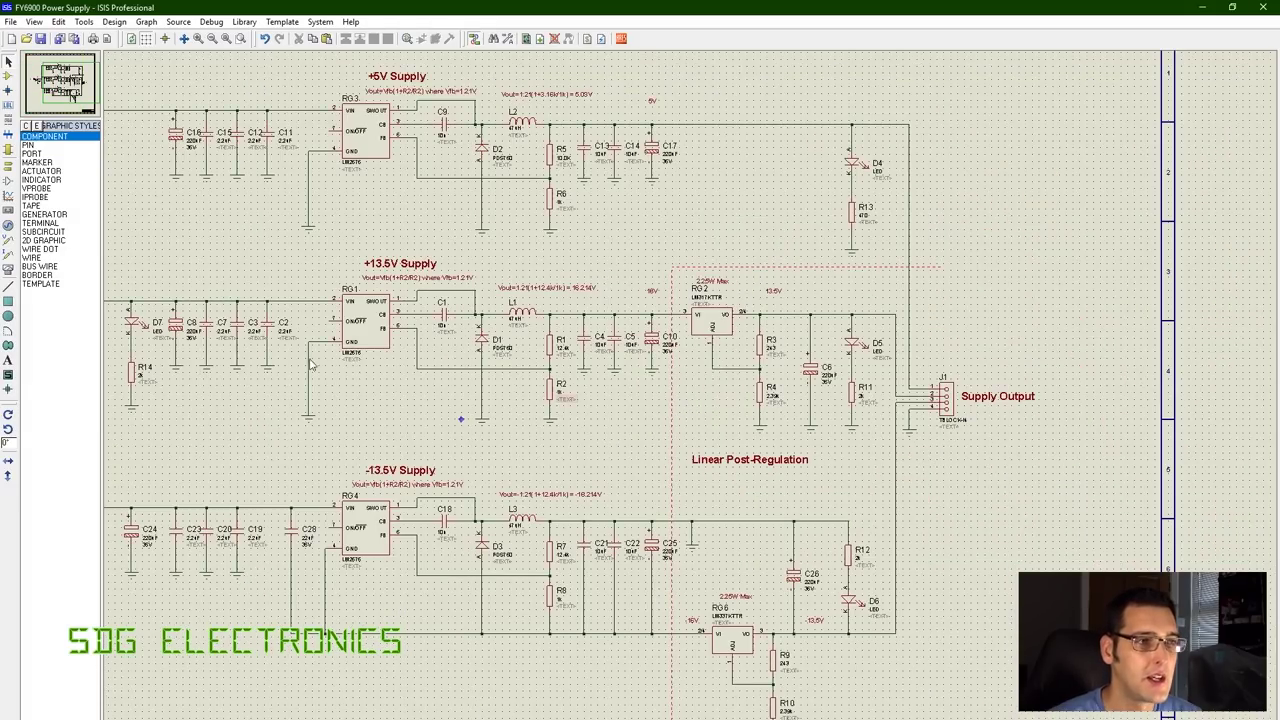
scroll(437, 323, "down", 2)
scroll(481, 316, "up", 2)
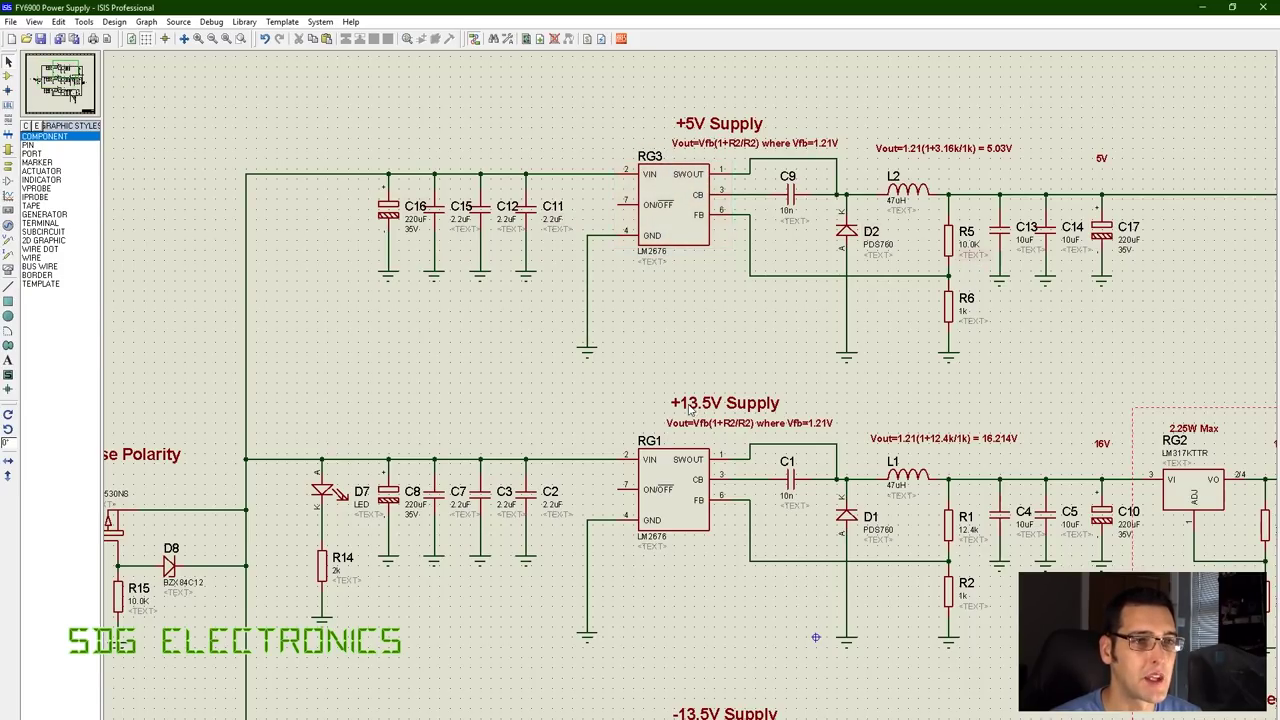
Set the resistance of R5 in the +5V supply's feedback divider to 3.16k.
scroll(688, 410, "up", 2)
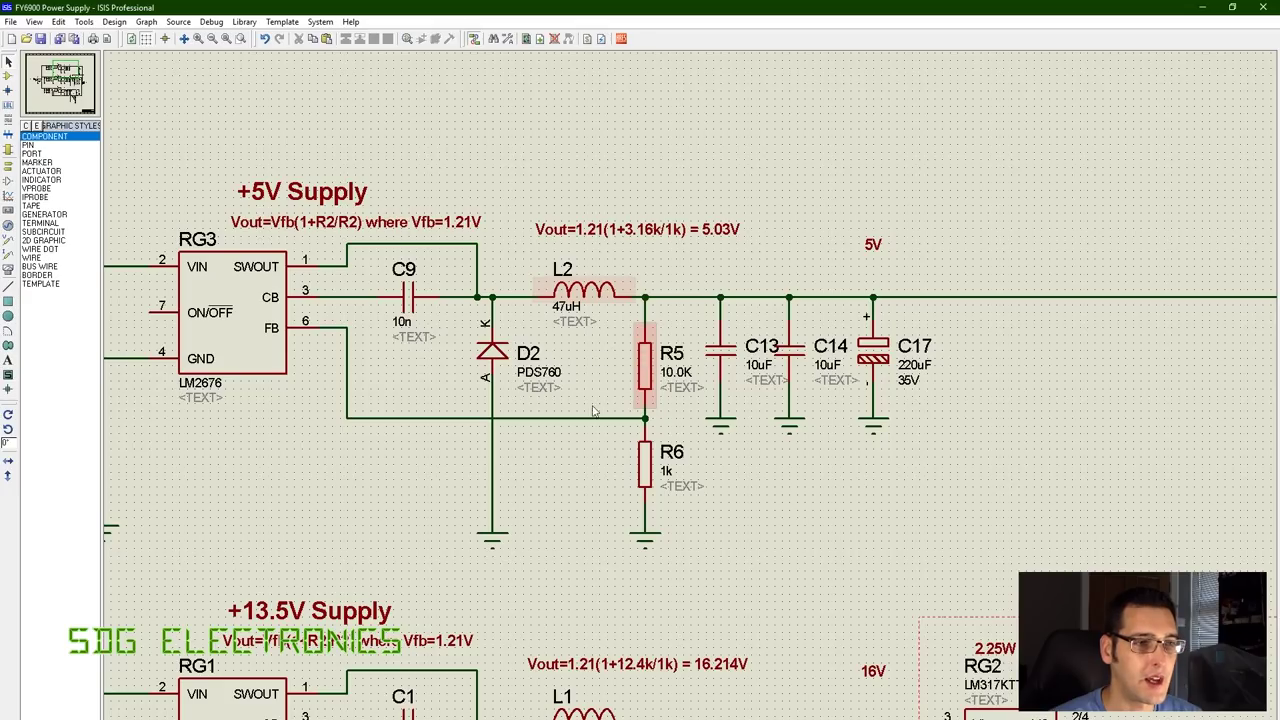
double_click(660, 375)
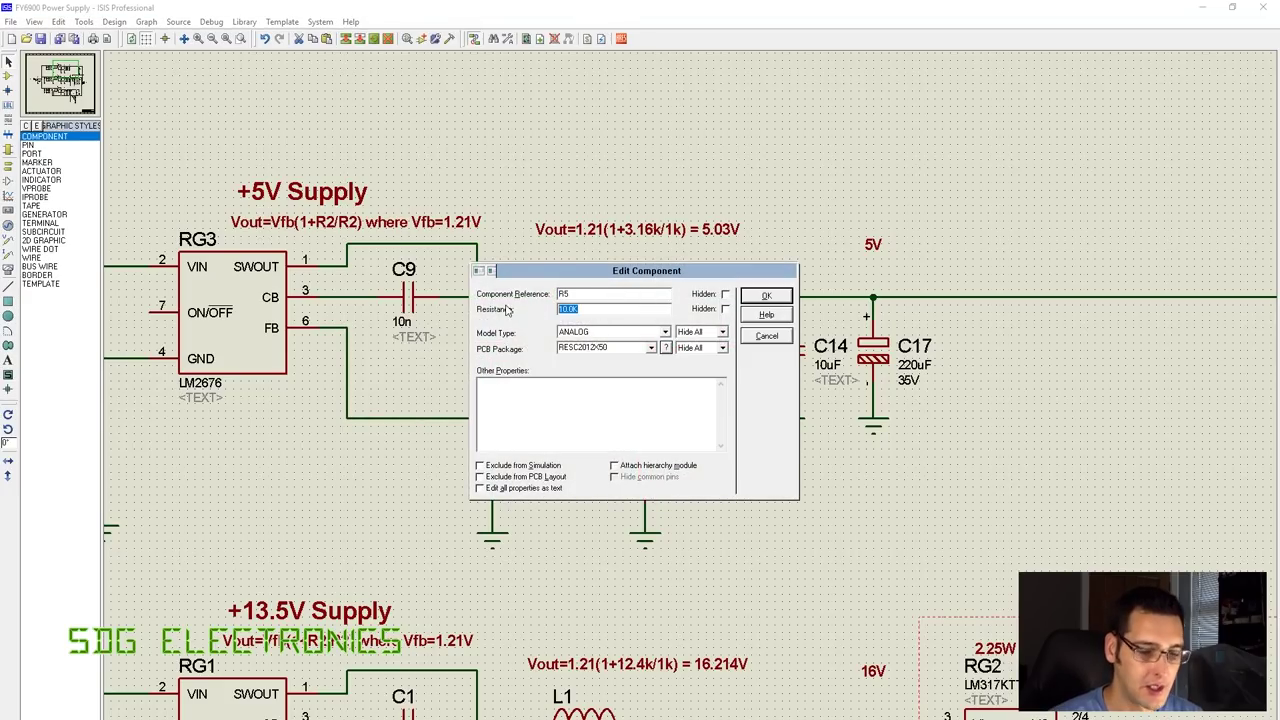
type("3.16k")
key("Return")
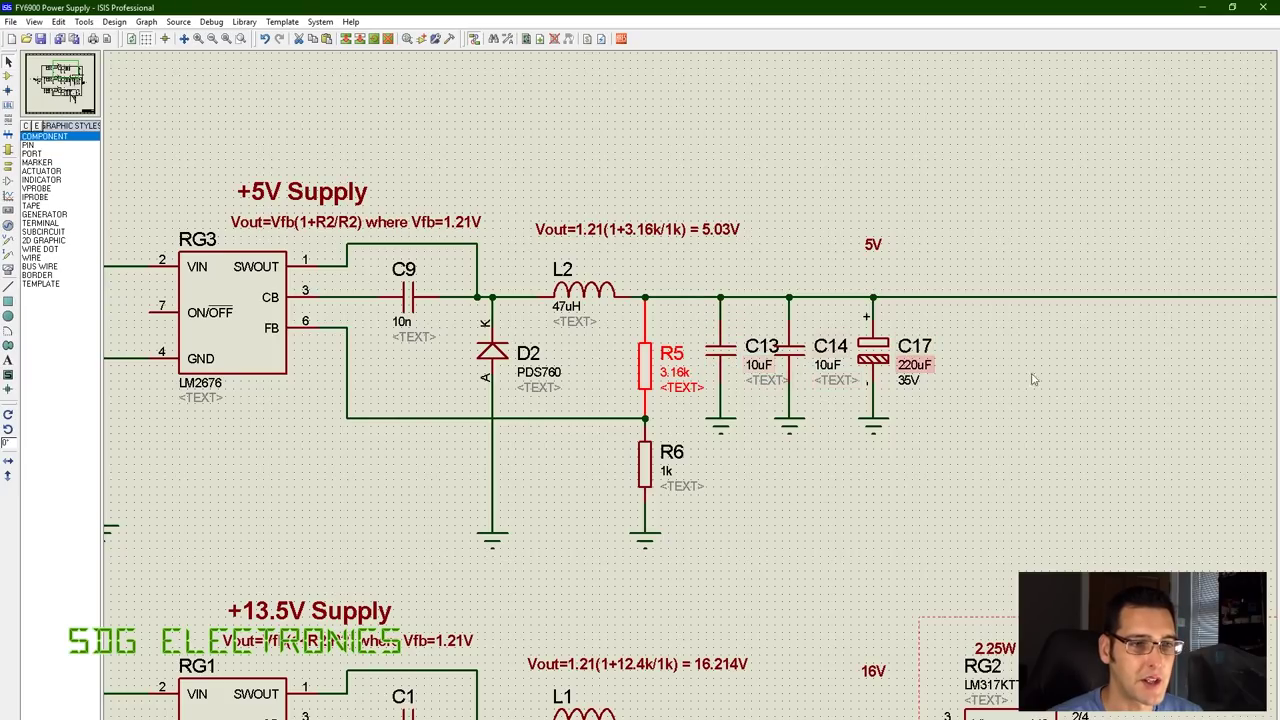
left_click(1092, 396)
Examine the output side of the schematic, covering the linear post-regulation stages, indicator LEDs and supply output connector J1.
scroll(1091, 391, "down", 2)
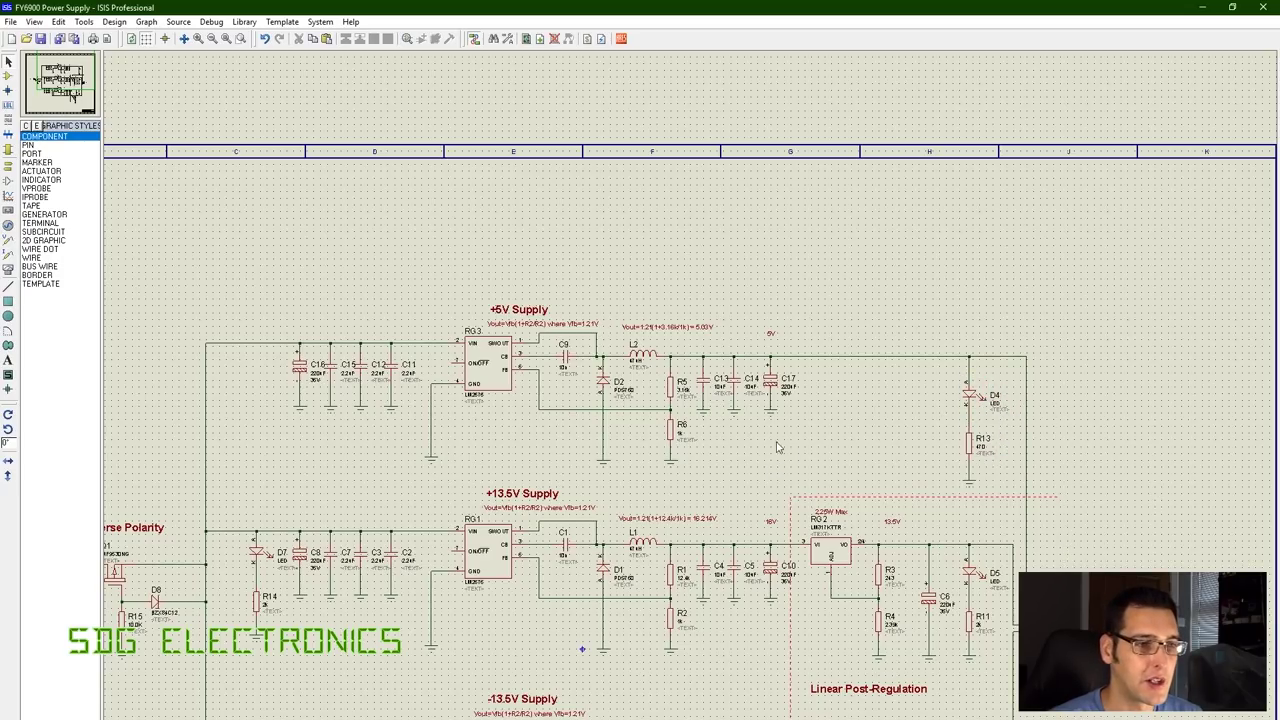
scroll(629, 561, "down", 1)
scroll(692, 408, "up", 1)
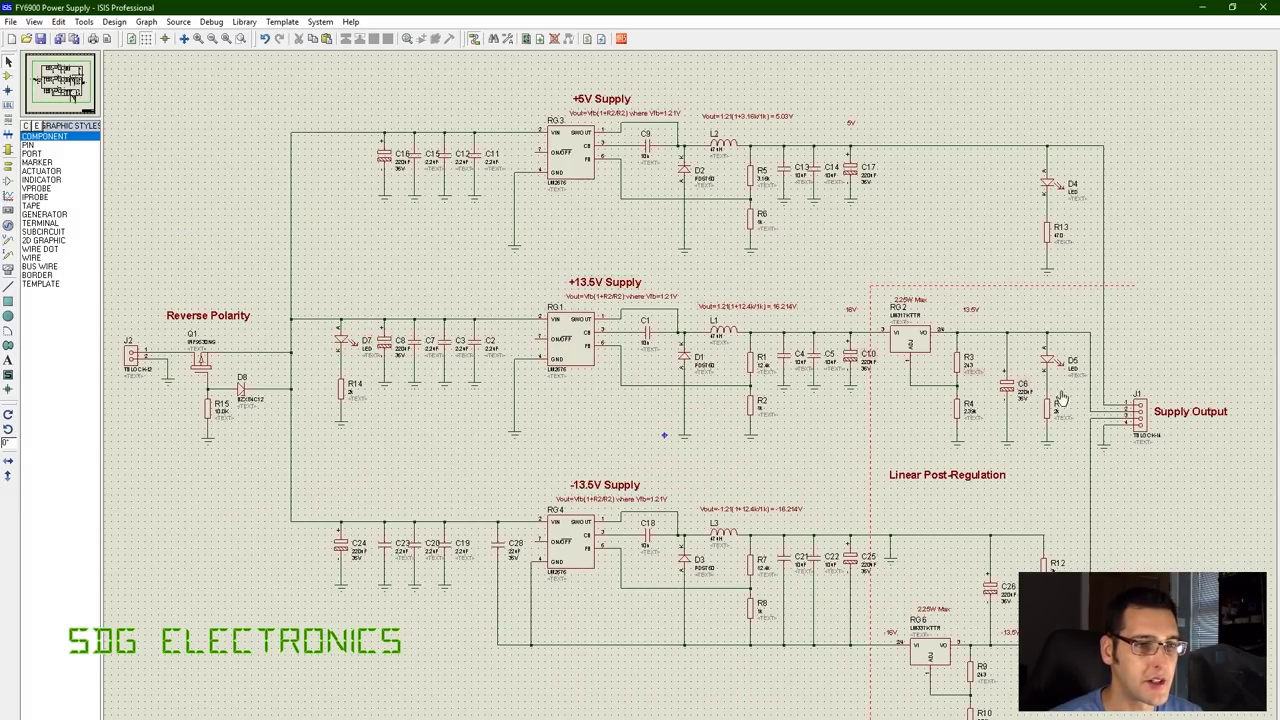
scroll(1022, 524, "up", 1)
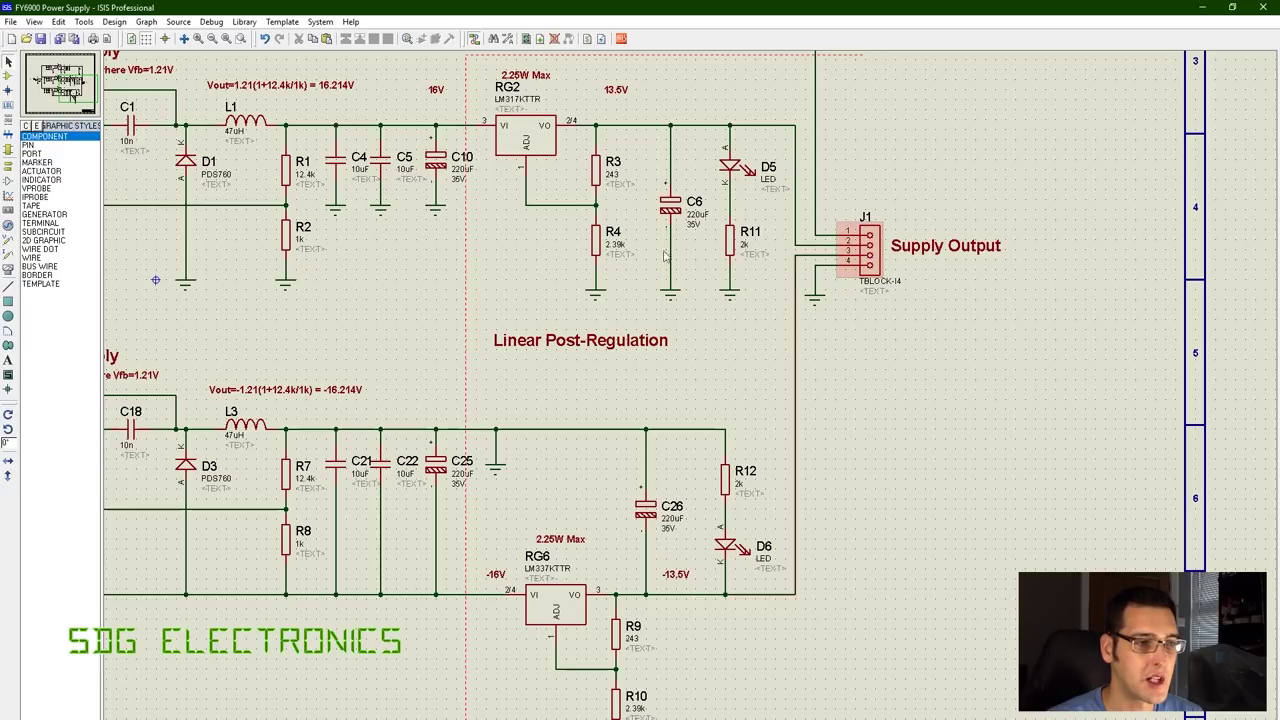
scroll(690, 404, "down", 1)
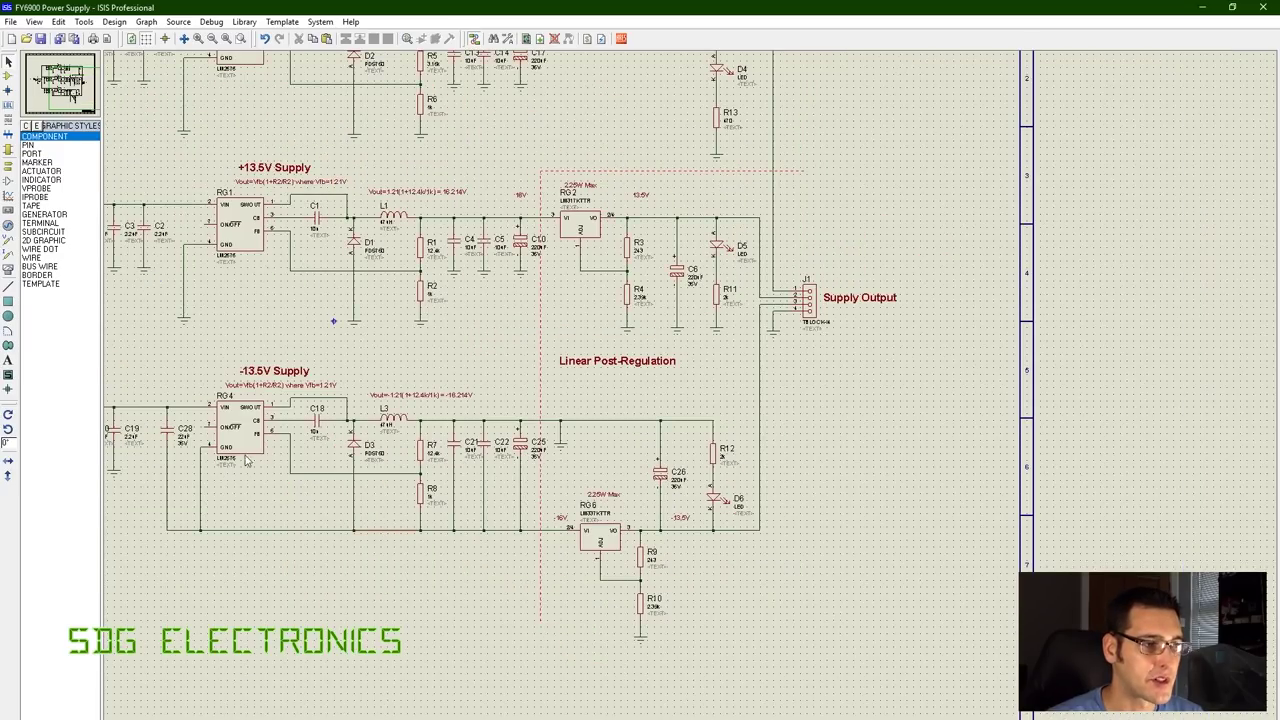
scroll(688, 405, "down", 1)
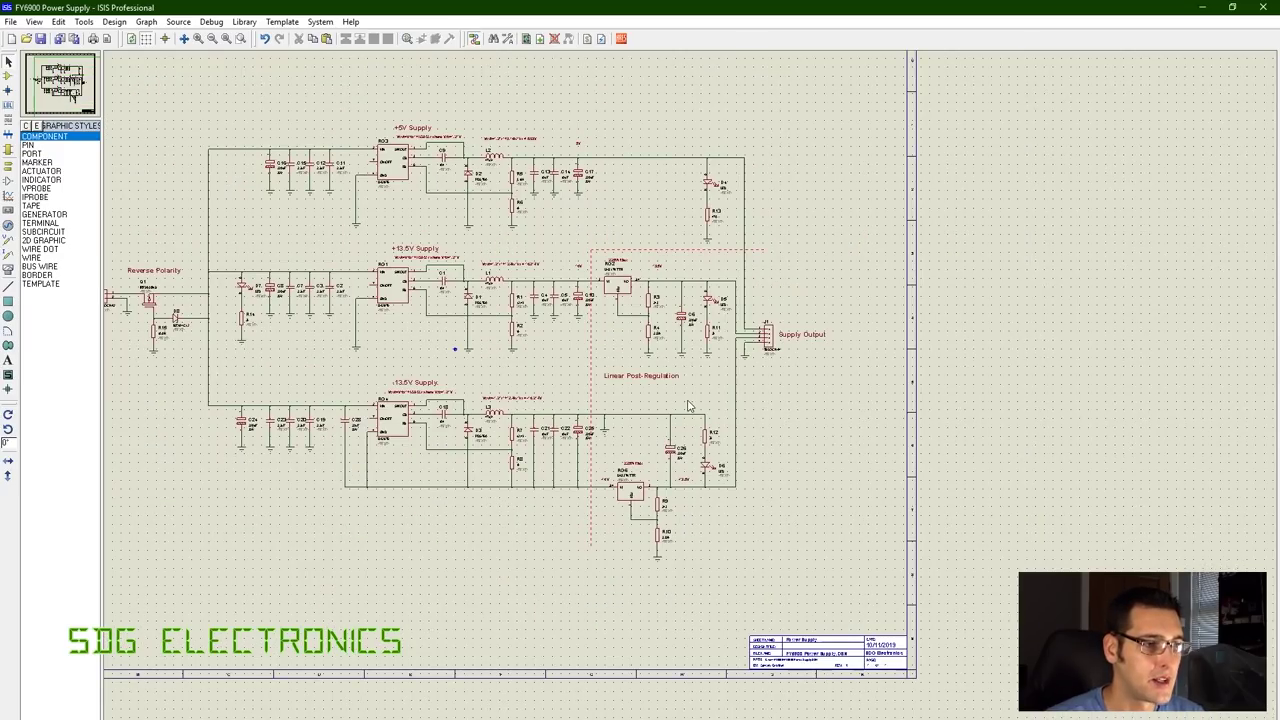
Examine the -13.5V supply around RG4 and its LM337 post-regulator RG6, and review the complete schematic.
scroll(688, 406, "up", 2)
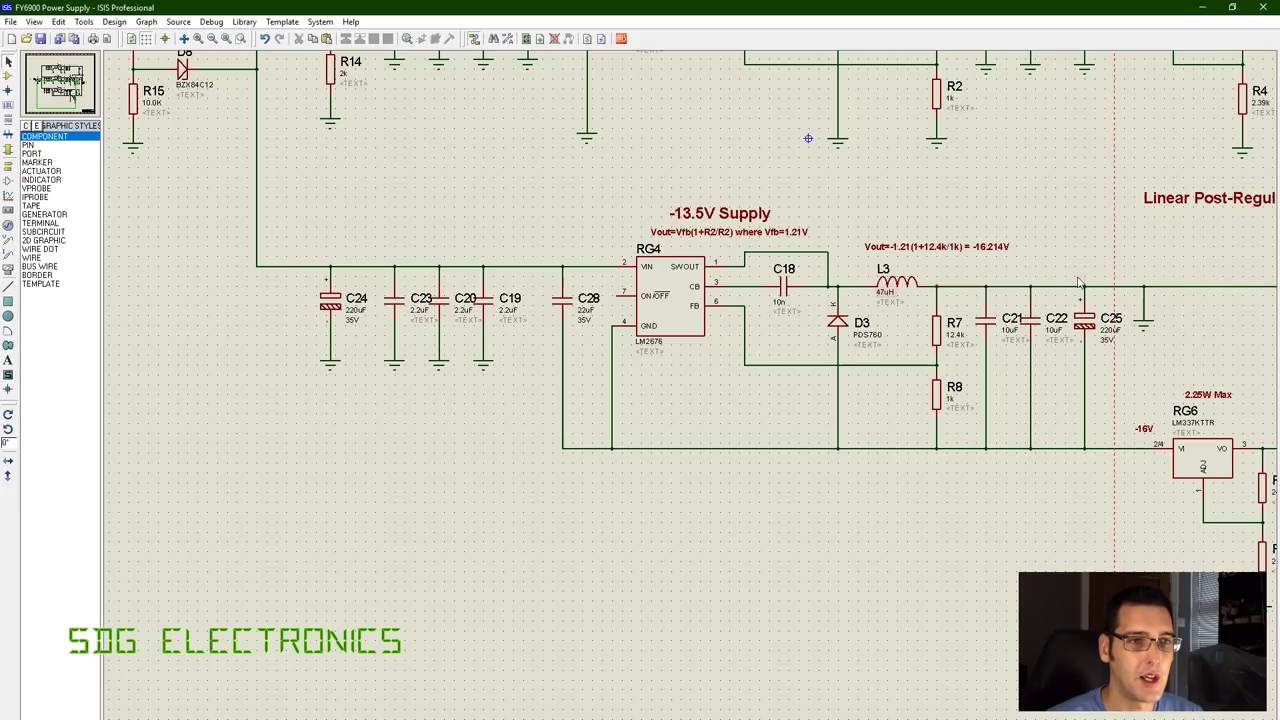
scroll(985, 390, "down", 2)
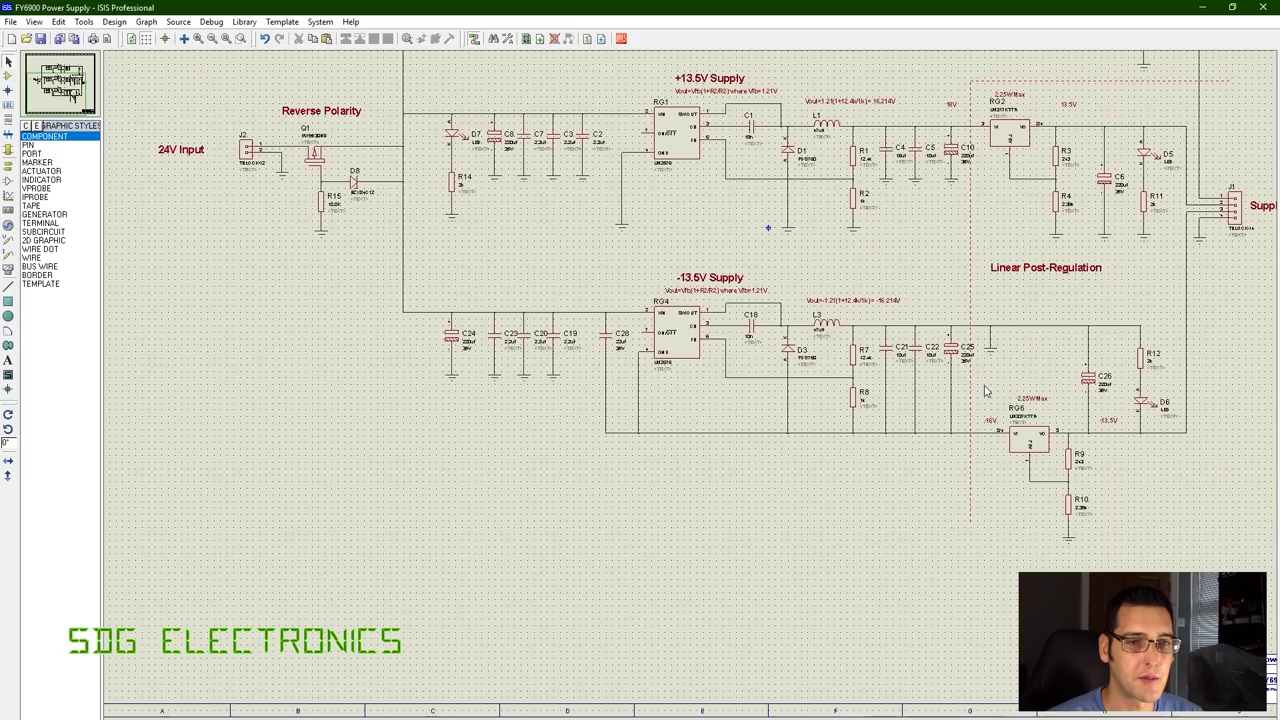
scroll(1028, 430, "up", 2)
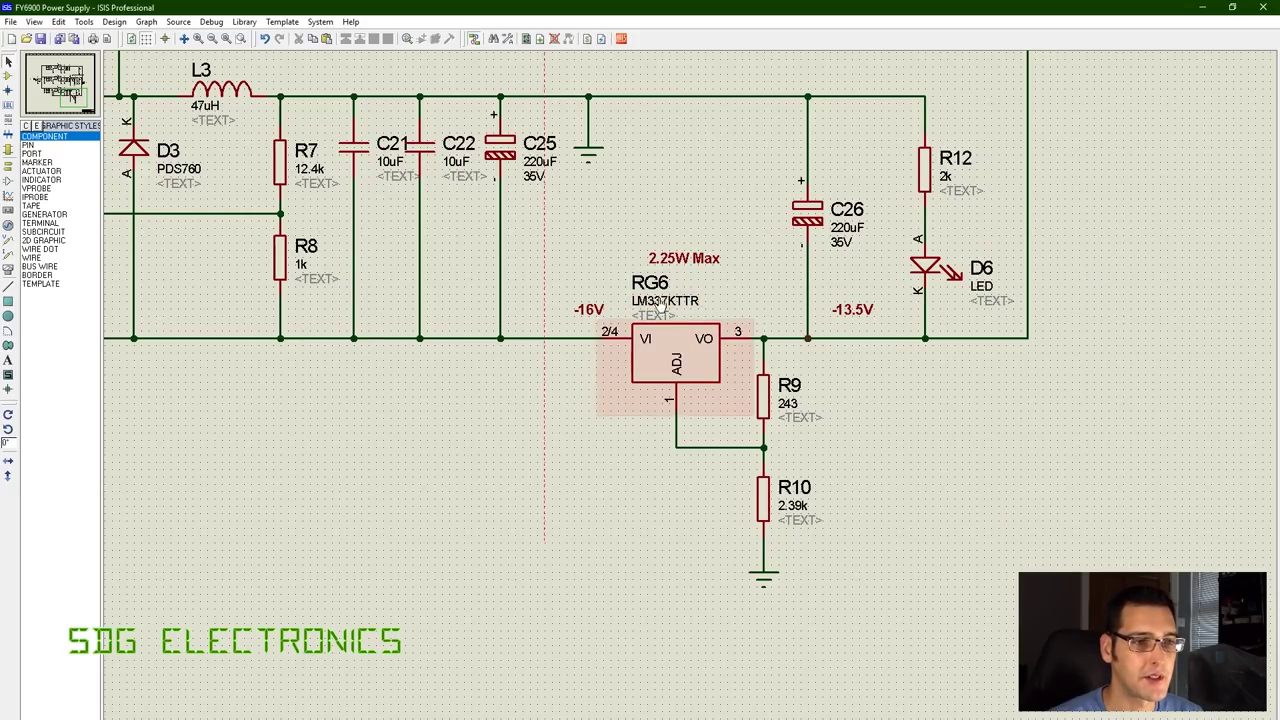
scroll(707, 320, "down", 2)
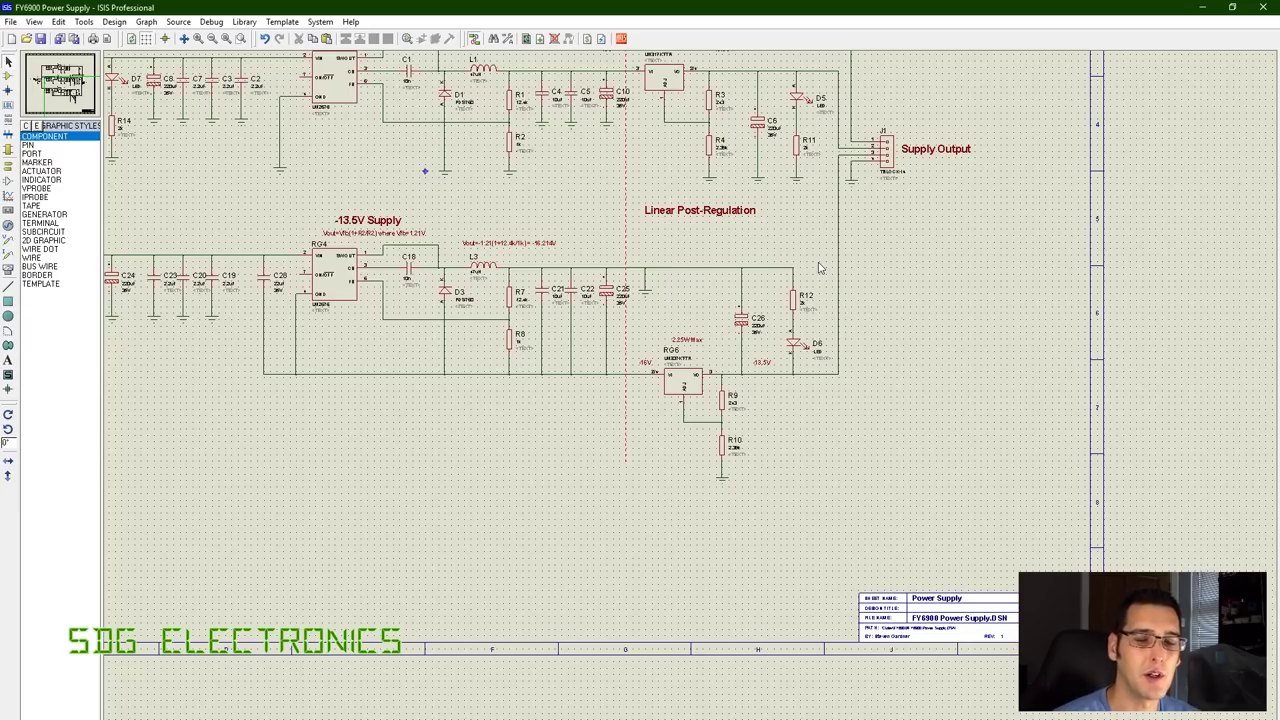
scroll(615, 281, "down", 1)
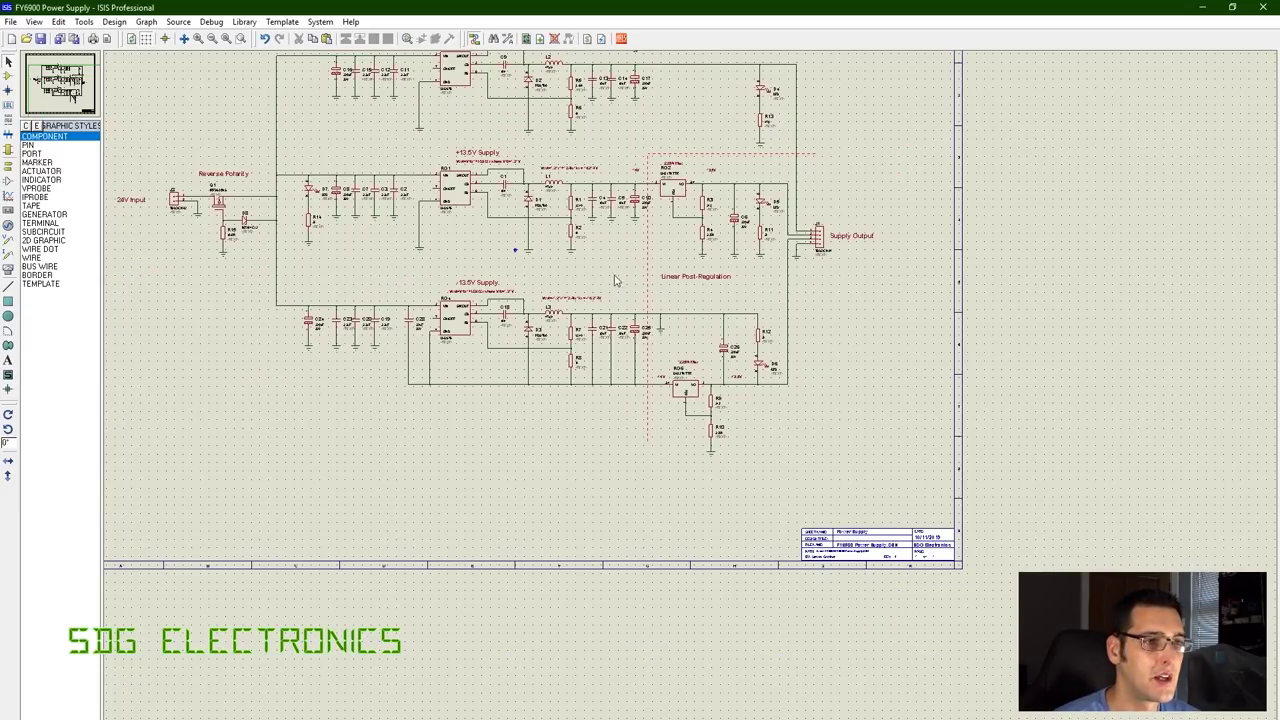
scroll(615, 281, "down", 1)
scroll(690, 407, "up", 3)
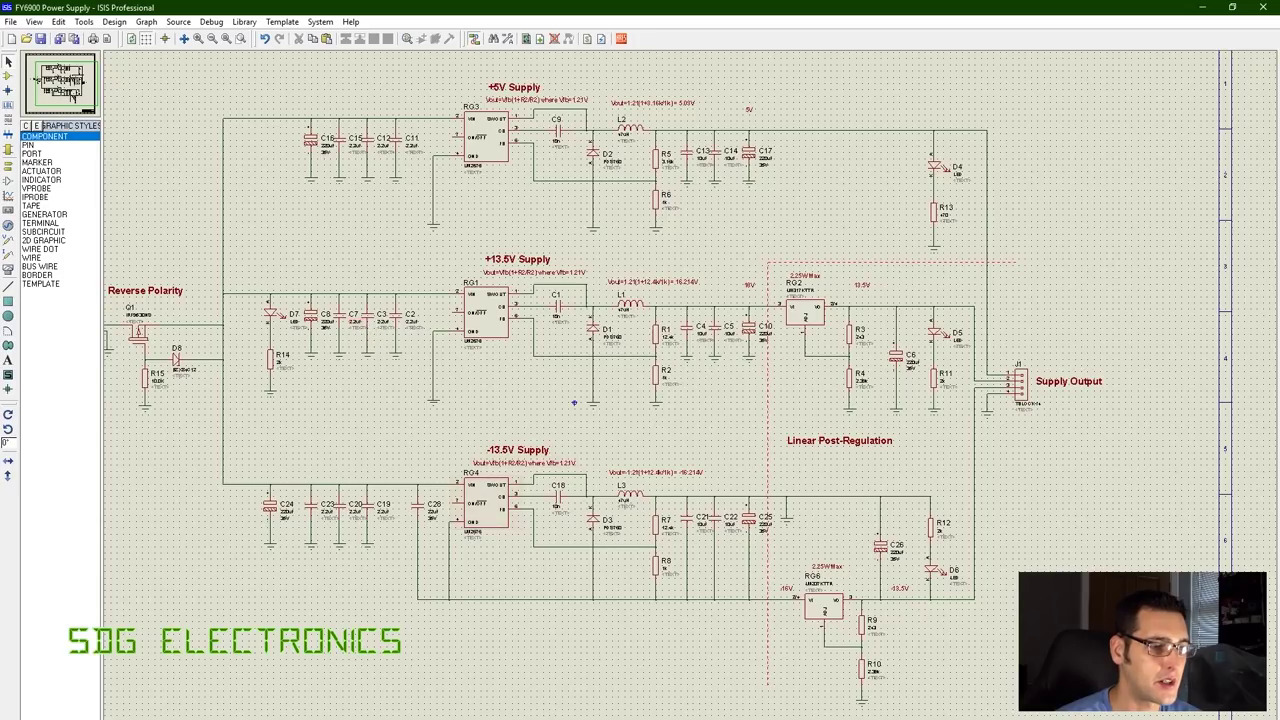
Switch to the browser and check the MORNSUN LH25-13B24 product page and its datasheet's EMC circuit, dimensions and pin functions.
mouse_move(441, 719)
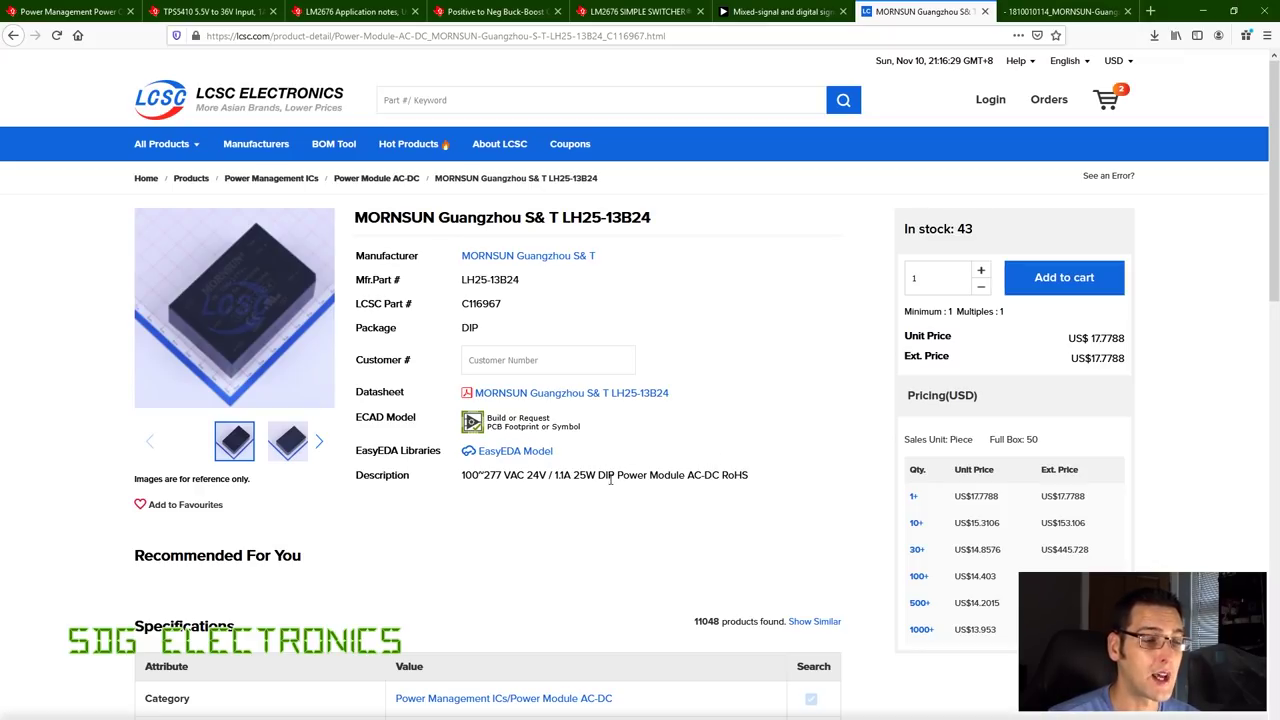
mouse_move(251, 297)
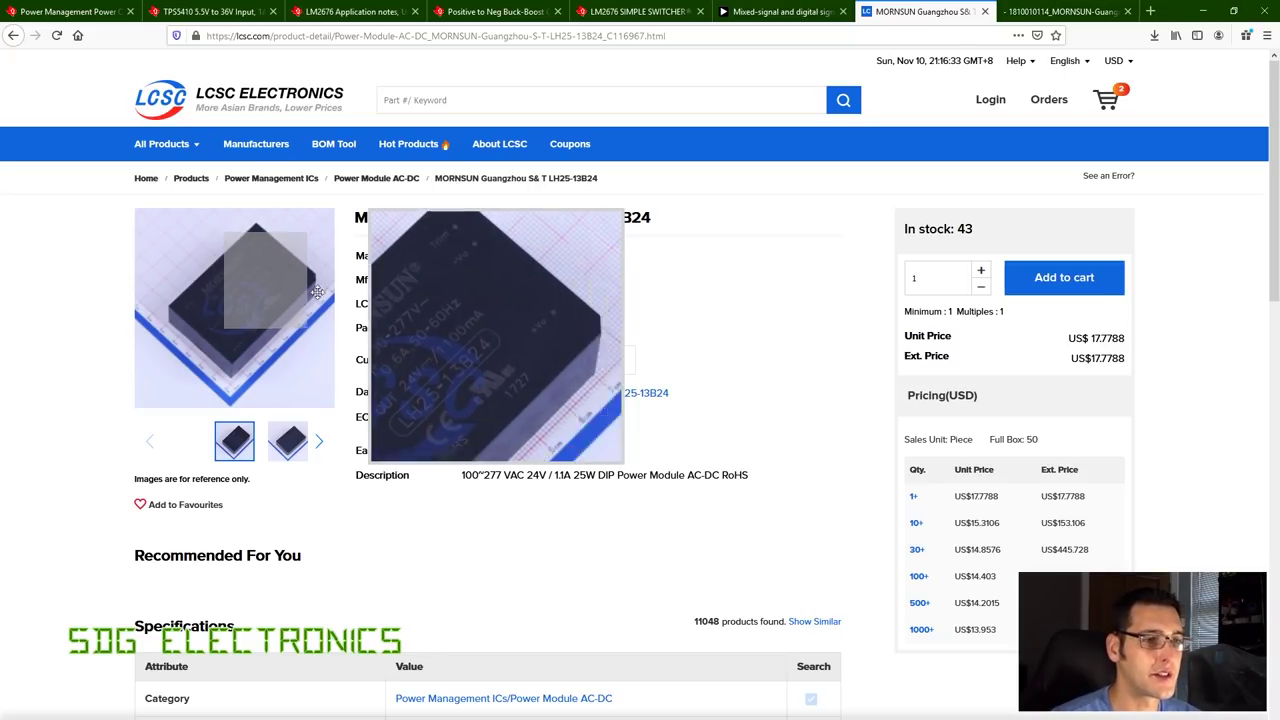
left_click(1035, 17)
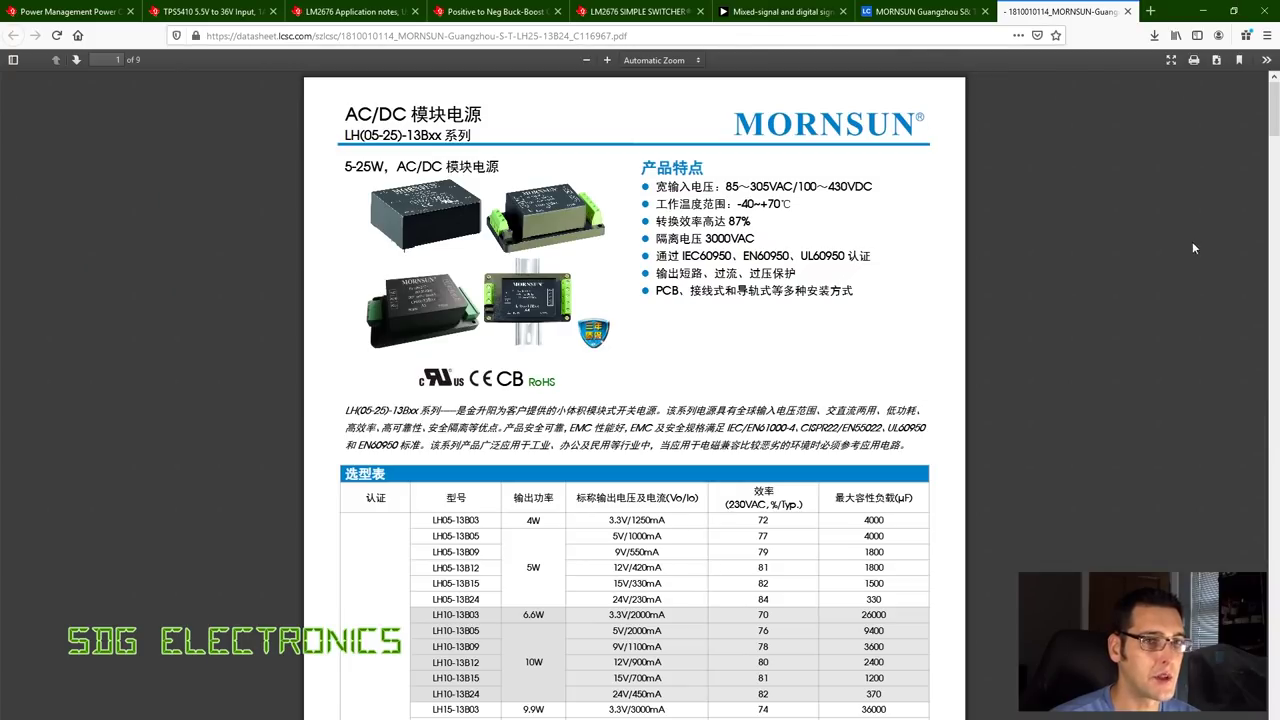
scroll(1267, 281, "down", 10)
scroll(1267, 281, "down", 20)
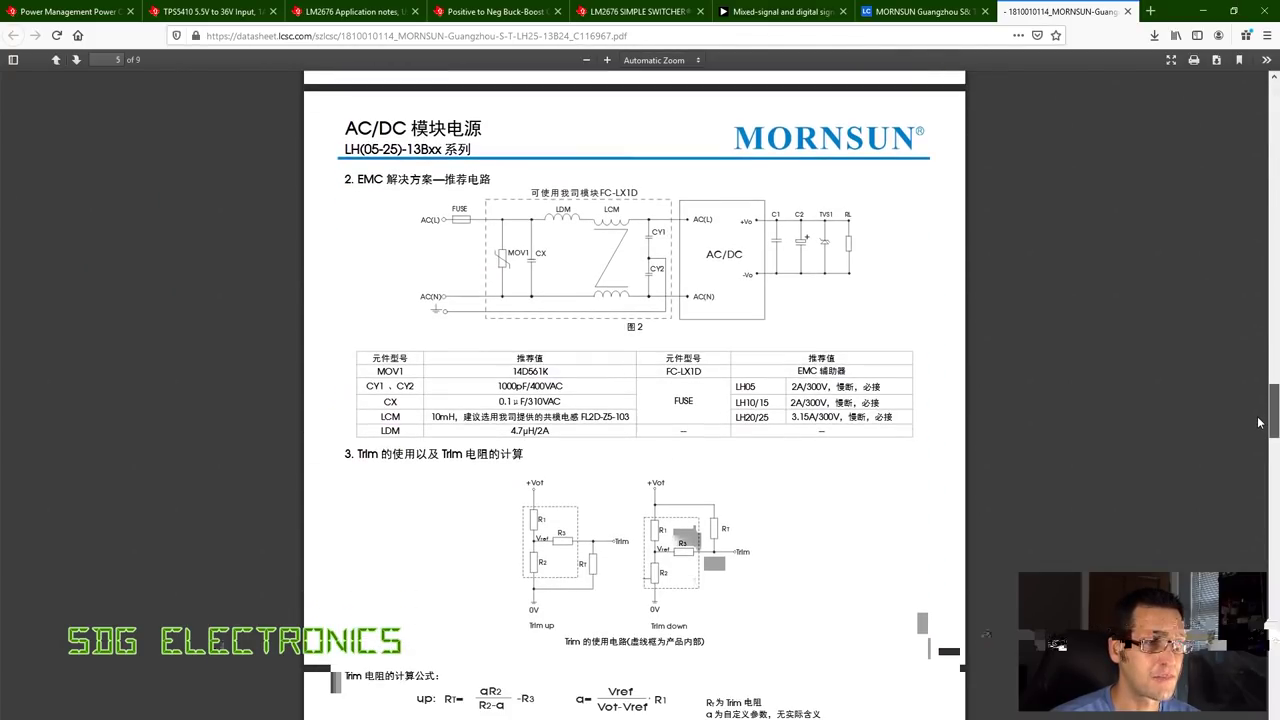
scroll(1265, 507, "down", 2)
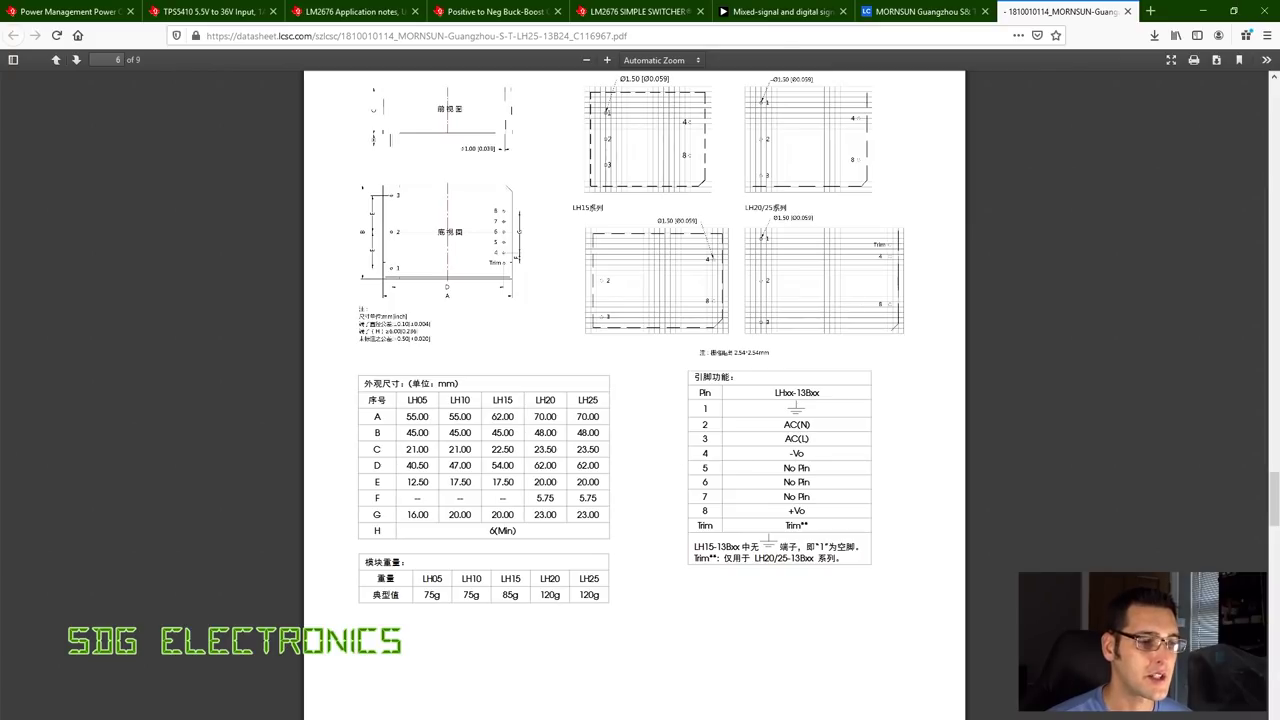
Check the board outline in the ARES layout, and return to the browser to view the LM2676 datasheet's adjustable output voltage application.
left_click(300, 700)
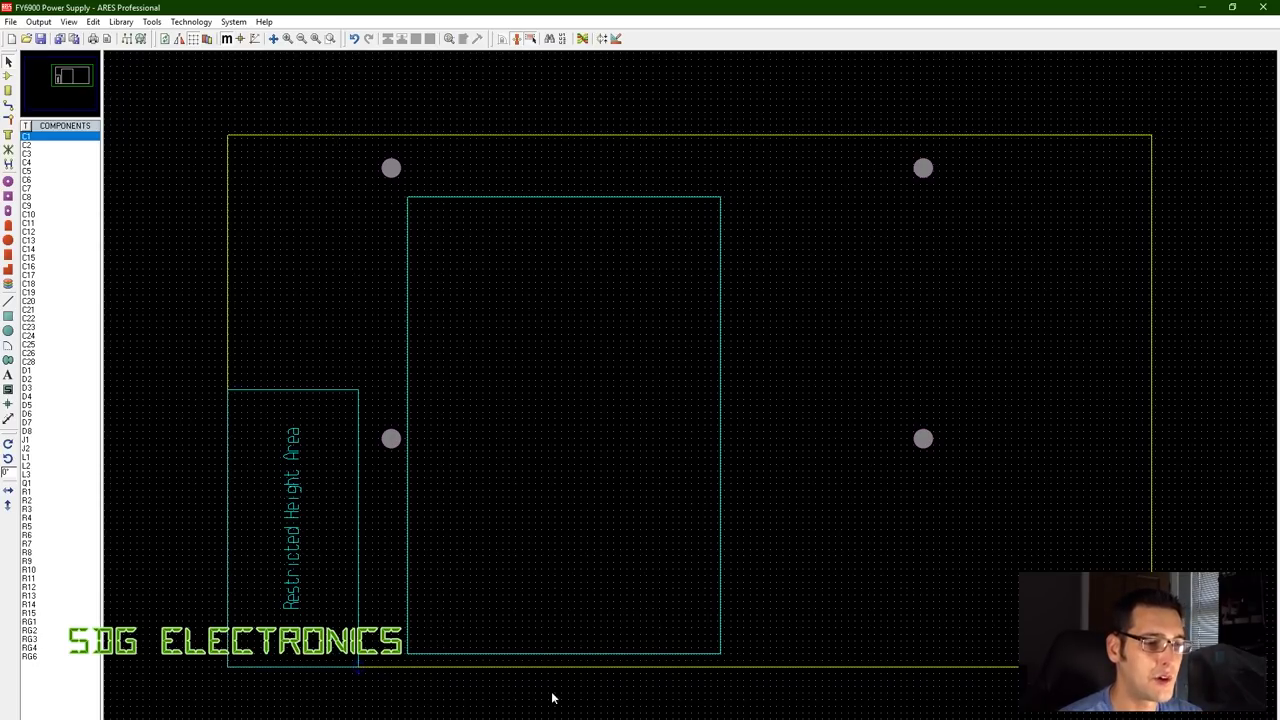
key("alt+Tab")
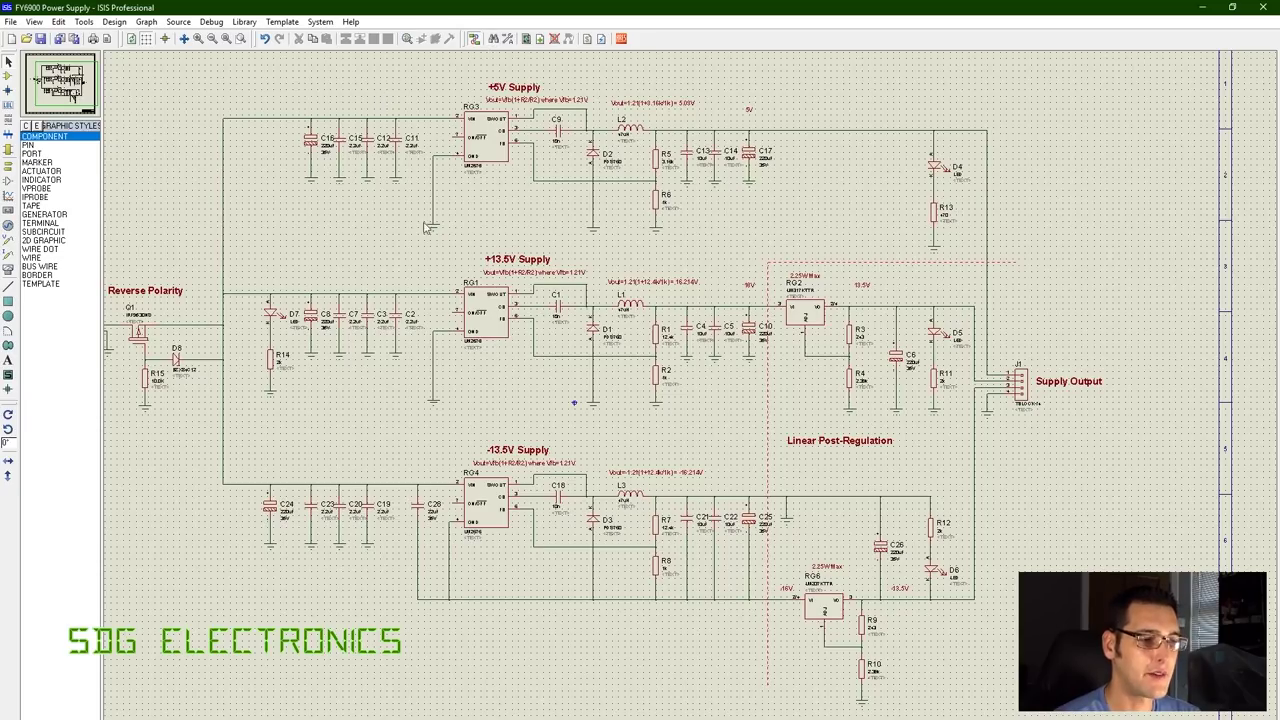
key("alt+Tab")
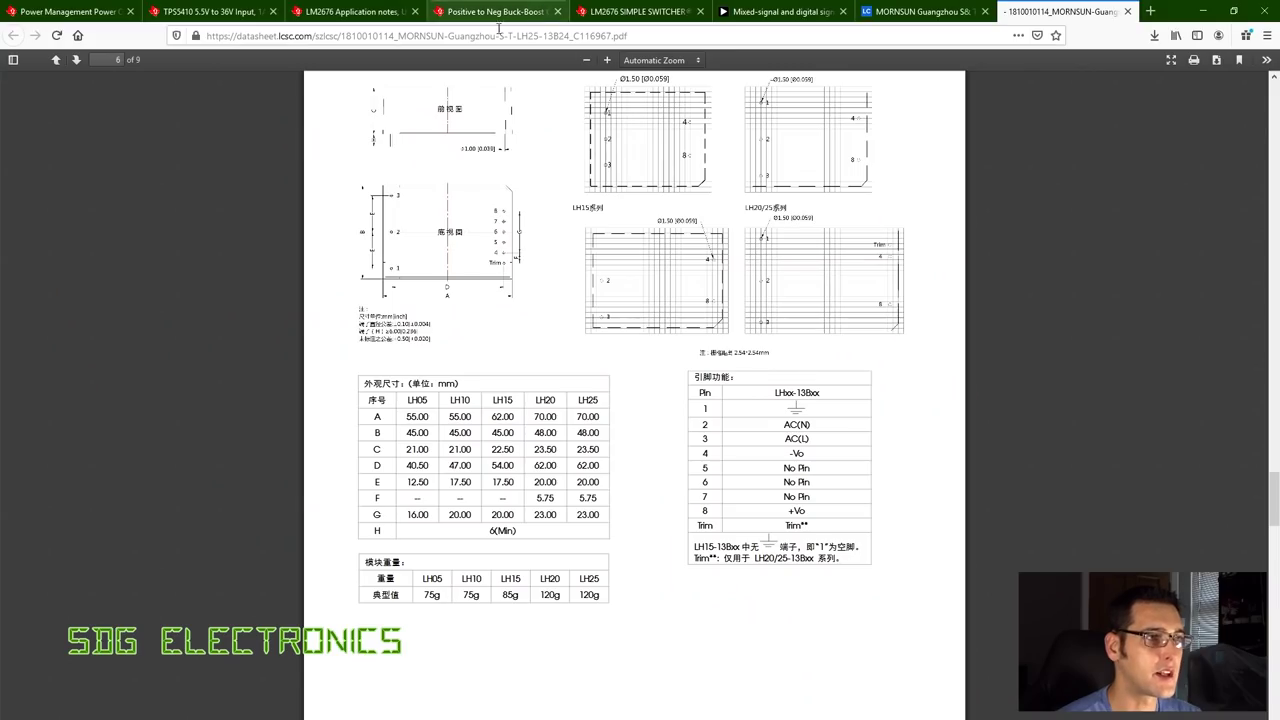
left_click(659, 16)
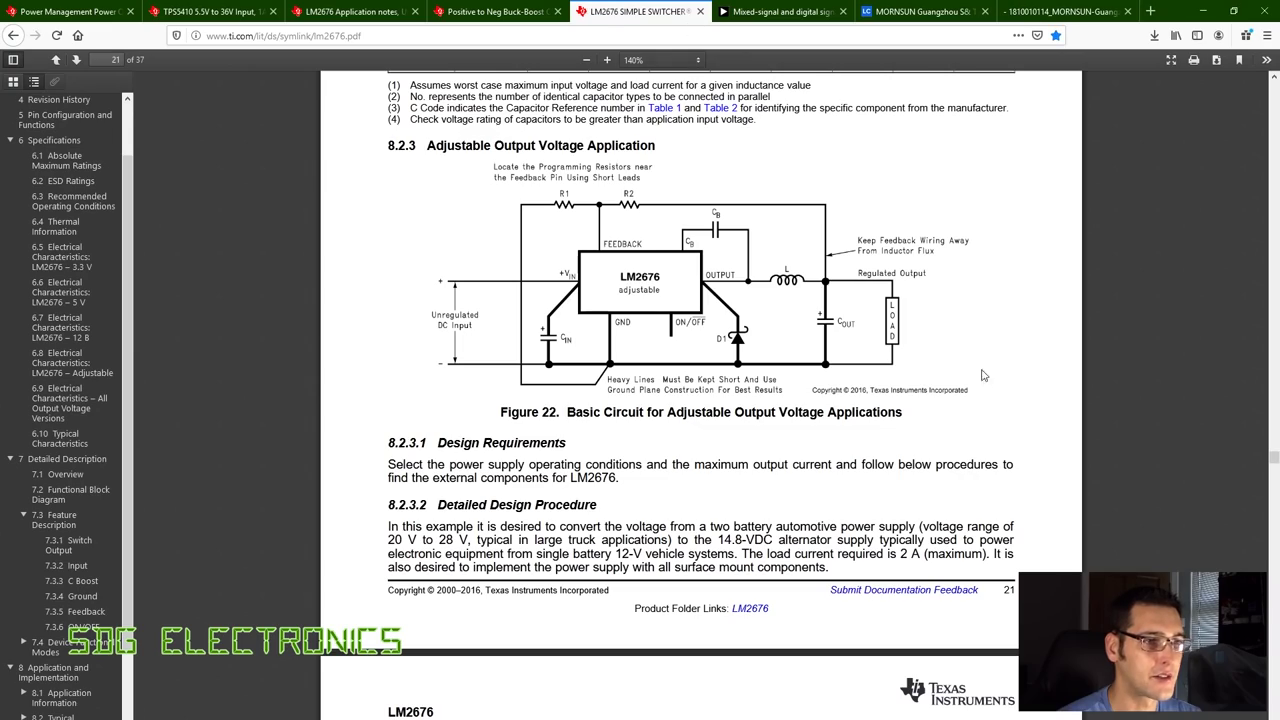
Review the LM2676 datasheet's adjustable-output design procedure, capacitor tables, layout guidelines and Figure 23 on buck converter current flow.
scroll(597, 258, "down", 3)
scroll(597, 258, "down", 20)
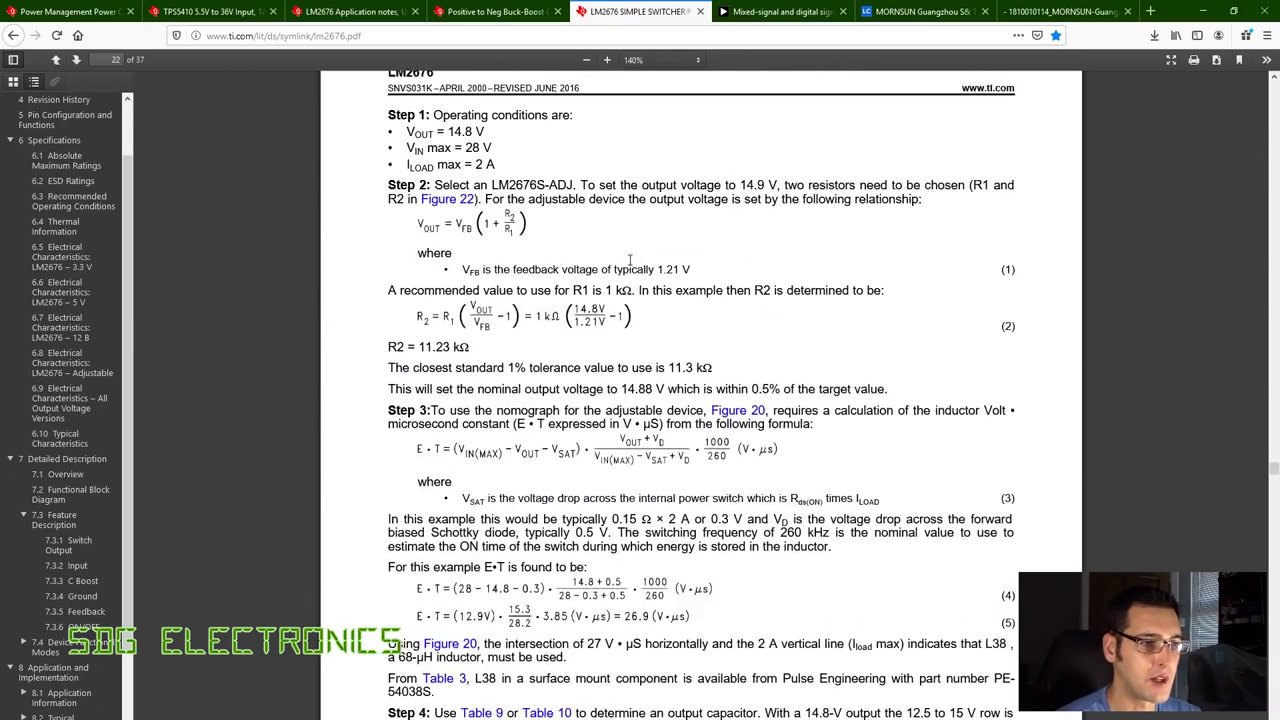
scroll(670, 275, "down", 20)
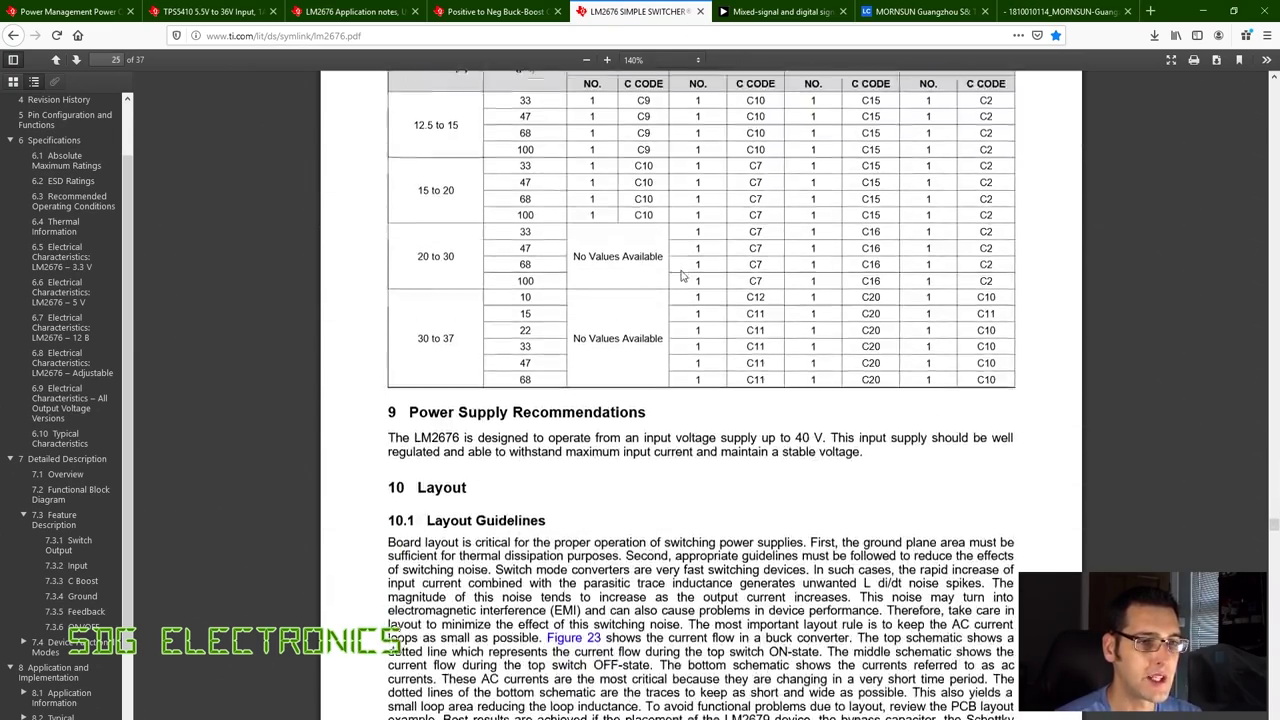
scroll(688, 281, "up", 8)
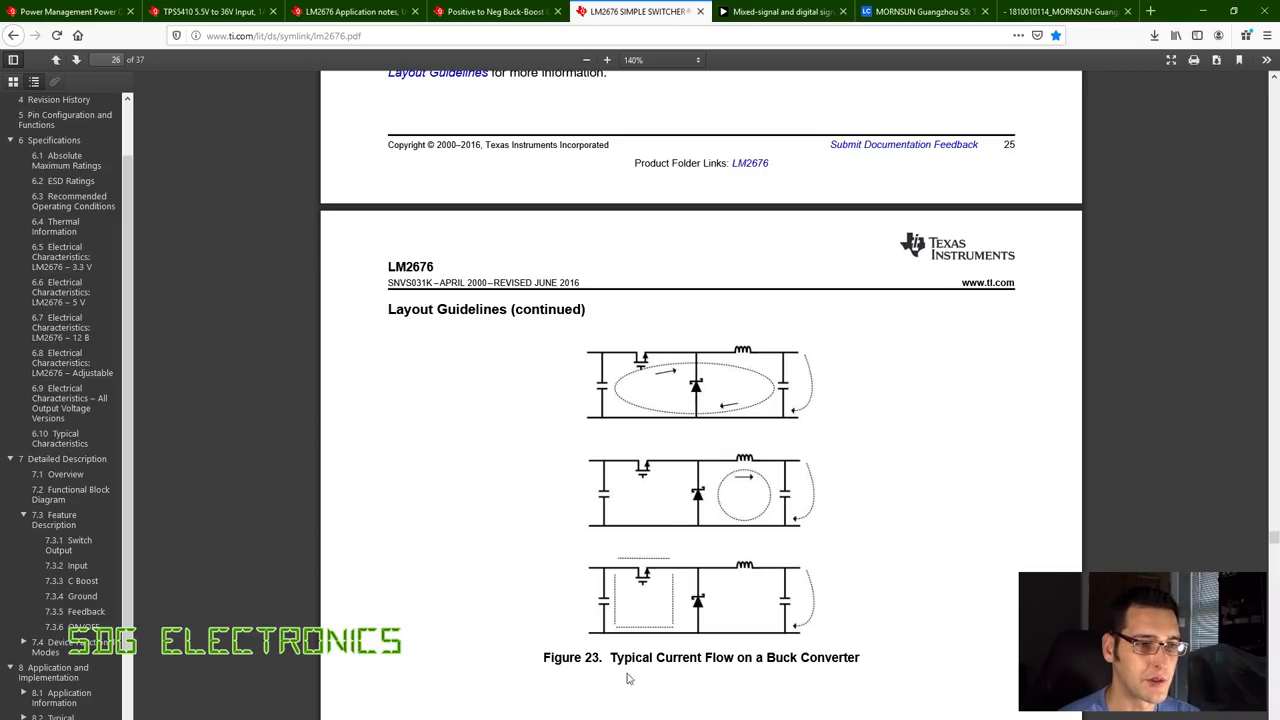
scroll(726, 620, "down", 10)
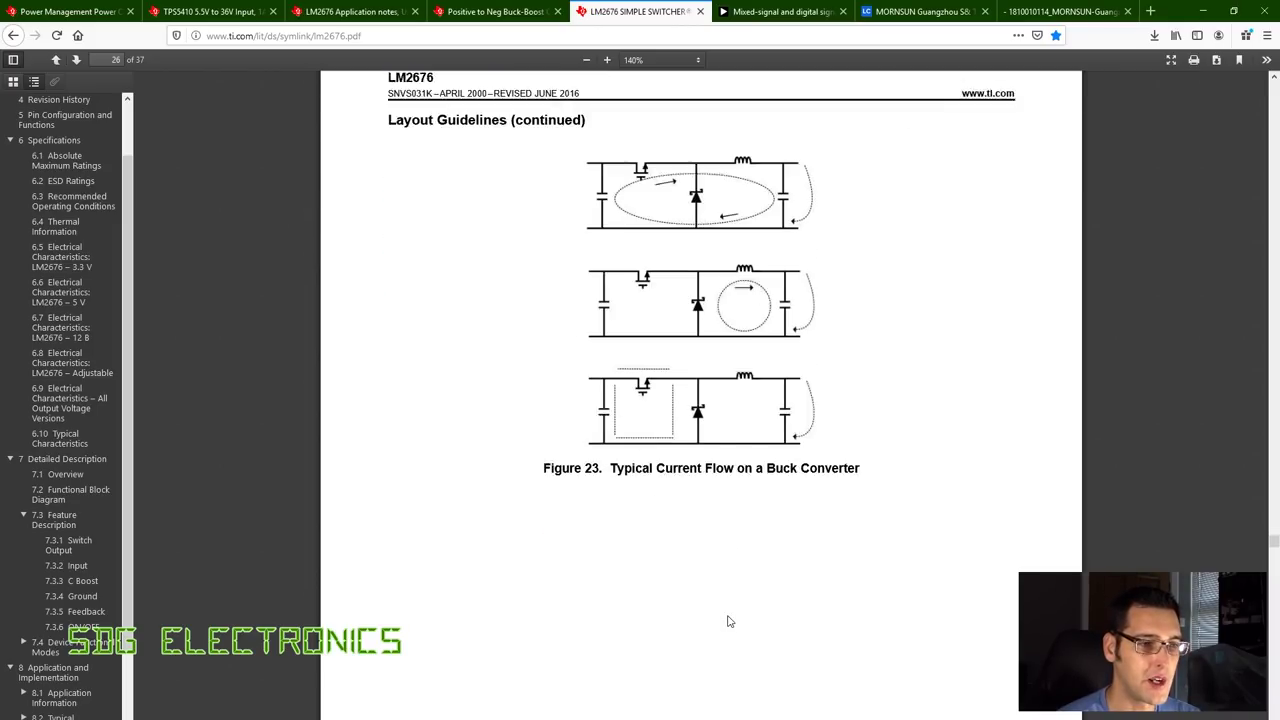
scroll(712, 617, "down", 5)
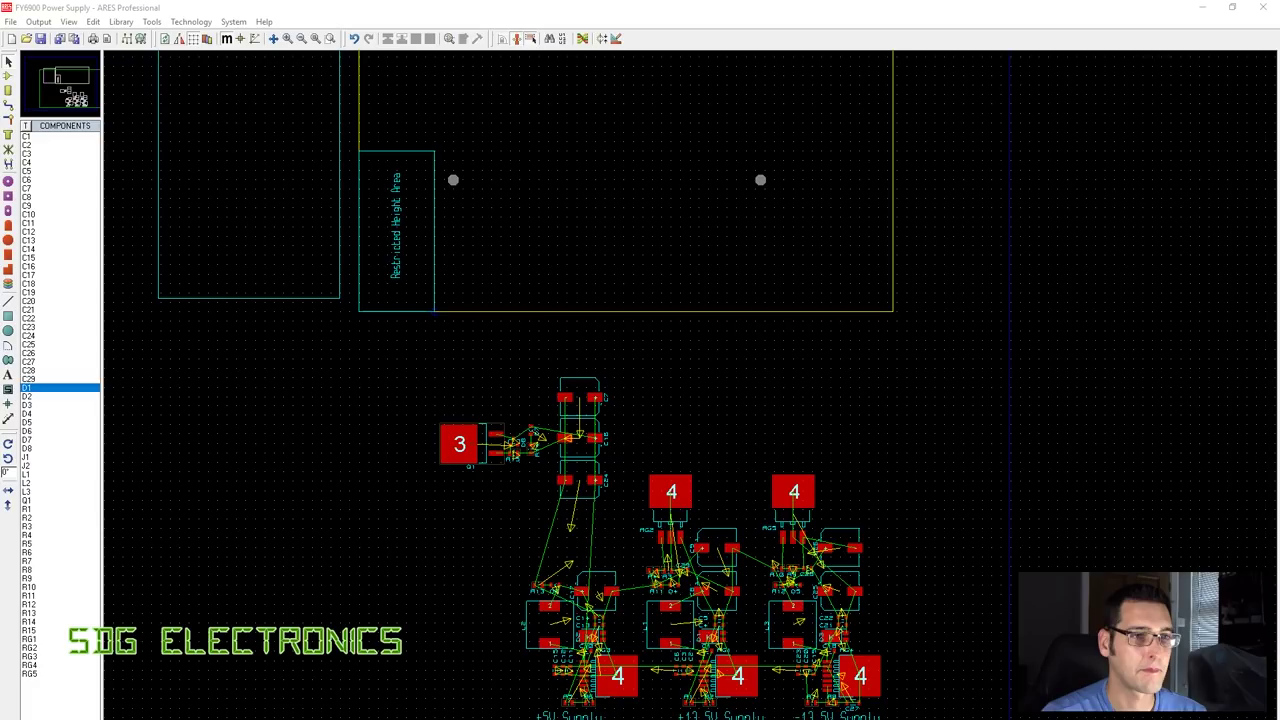
In the ARES layout, try the tall rectangular outline from beside the board inside the board area, between the mounting holes.
scroll(606, 241, "up", 1)
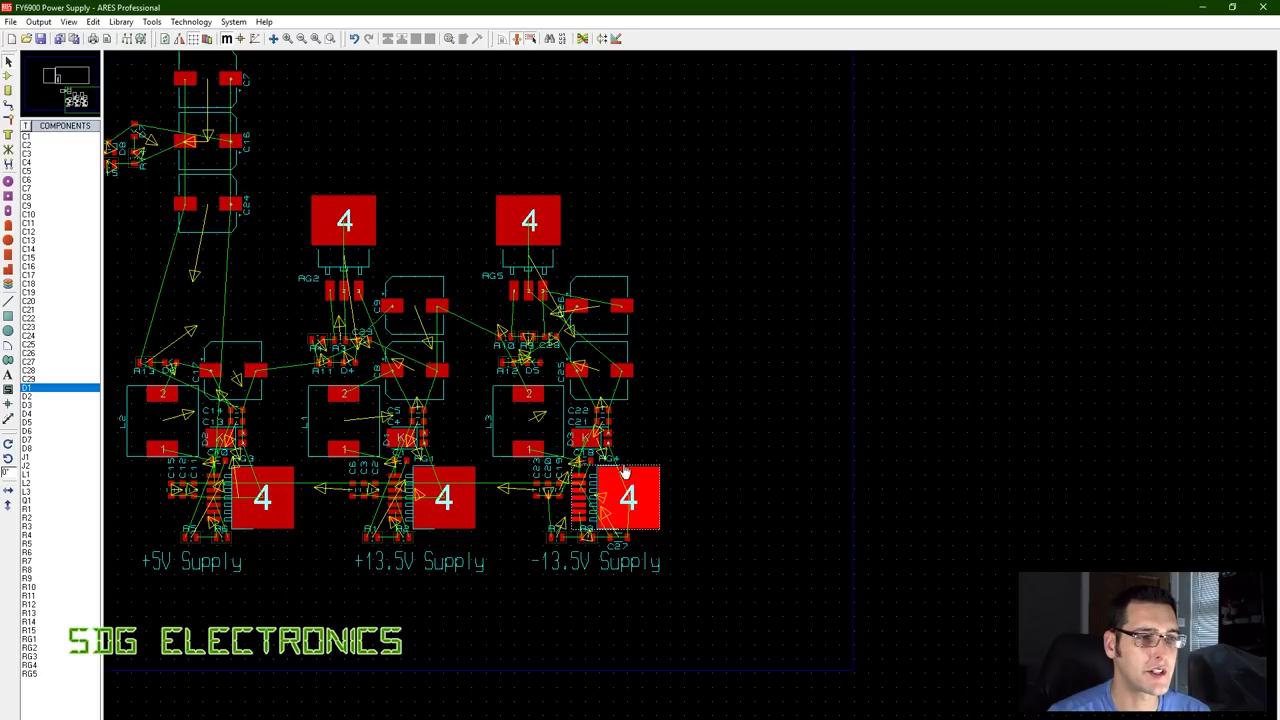
scroll(624, 472, "up", 1)
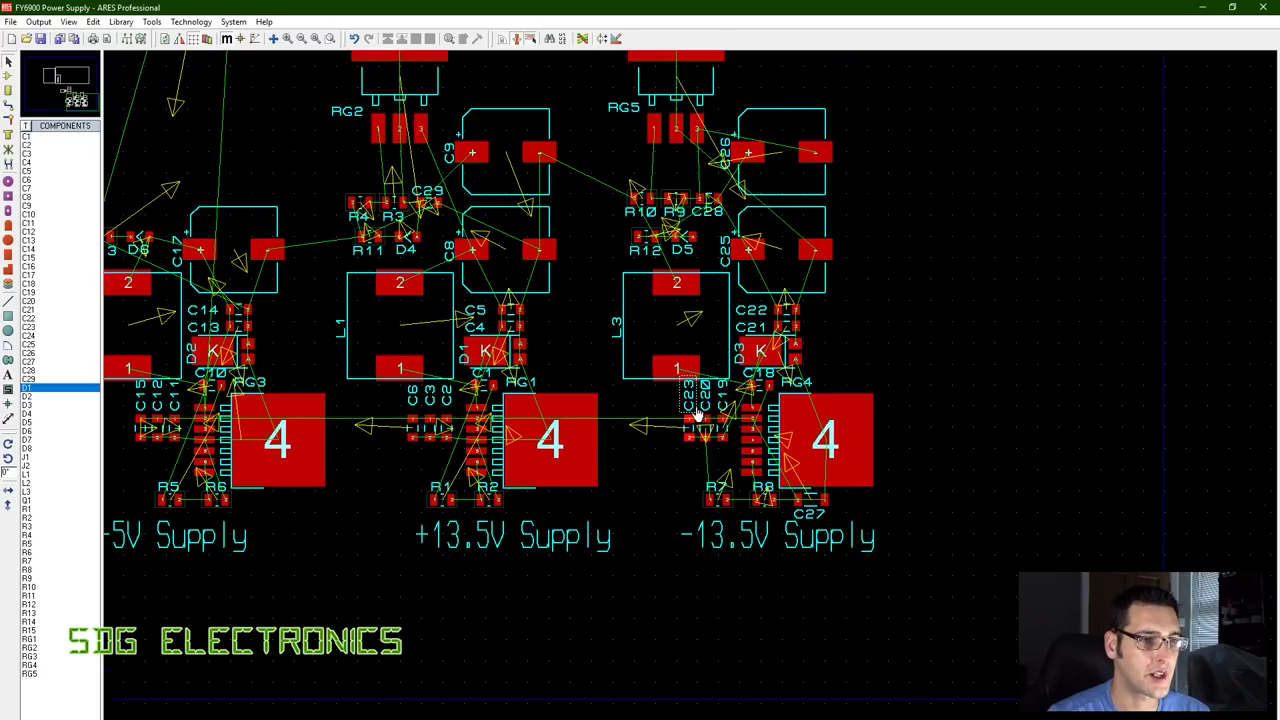
scroll(698, 415, "down", 1)
scroll(700, 413, "up", 1)
scroll(705, 412, "down", 2)
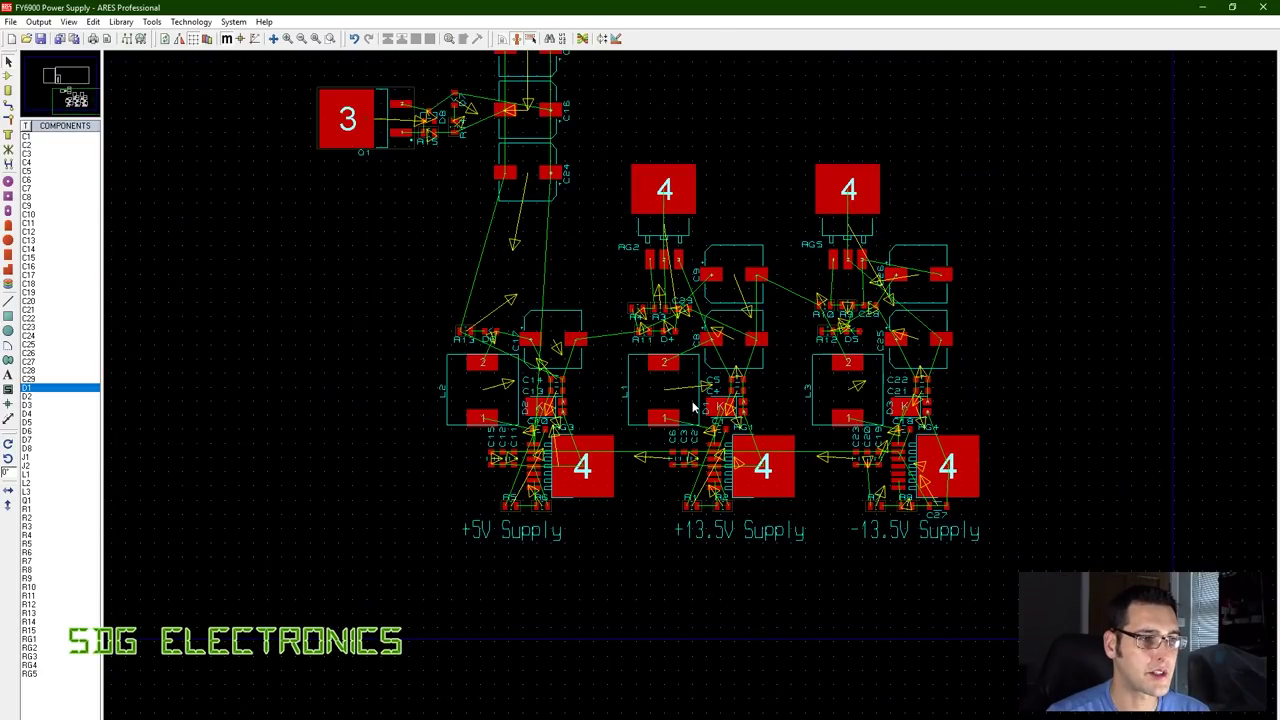
scroll(710, 410, "down", 2)
scroll(691, 403, "up", 2)
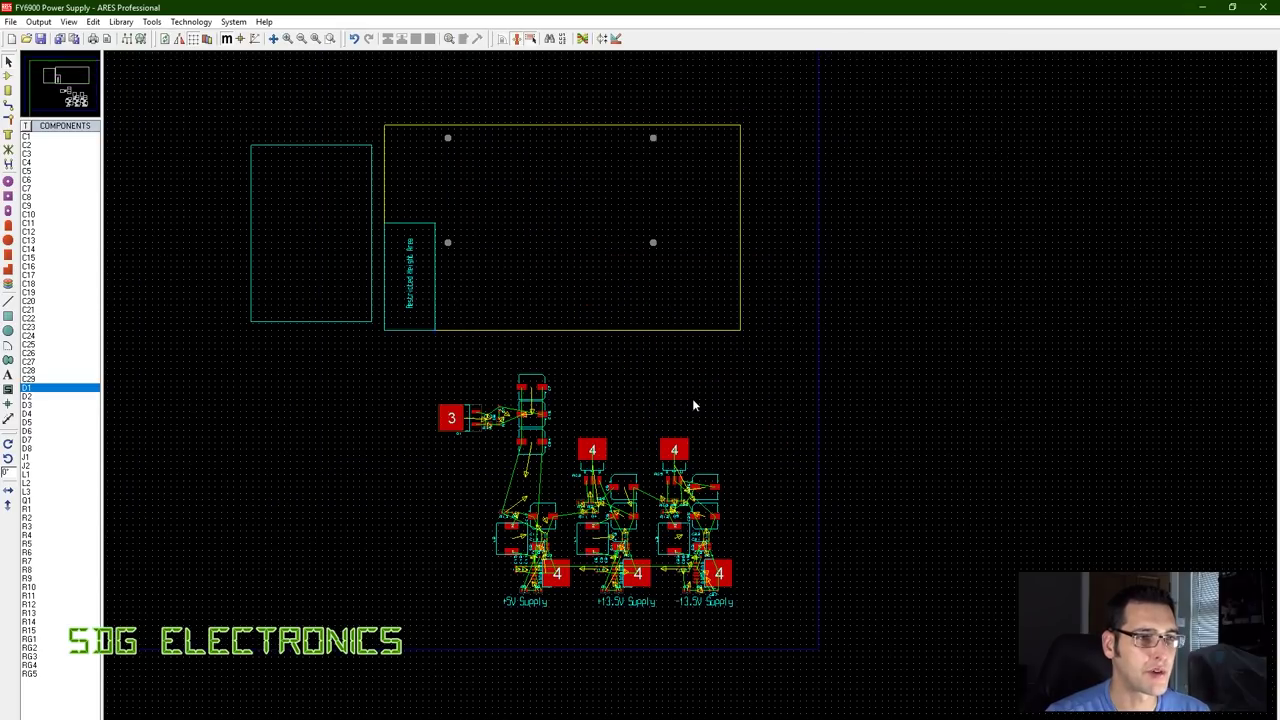
scroll(689, 415, "down", 1)
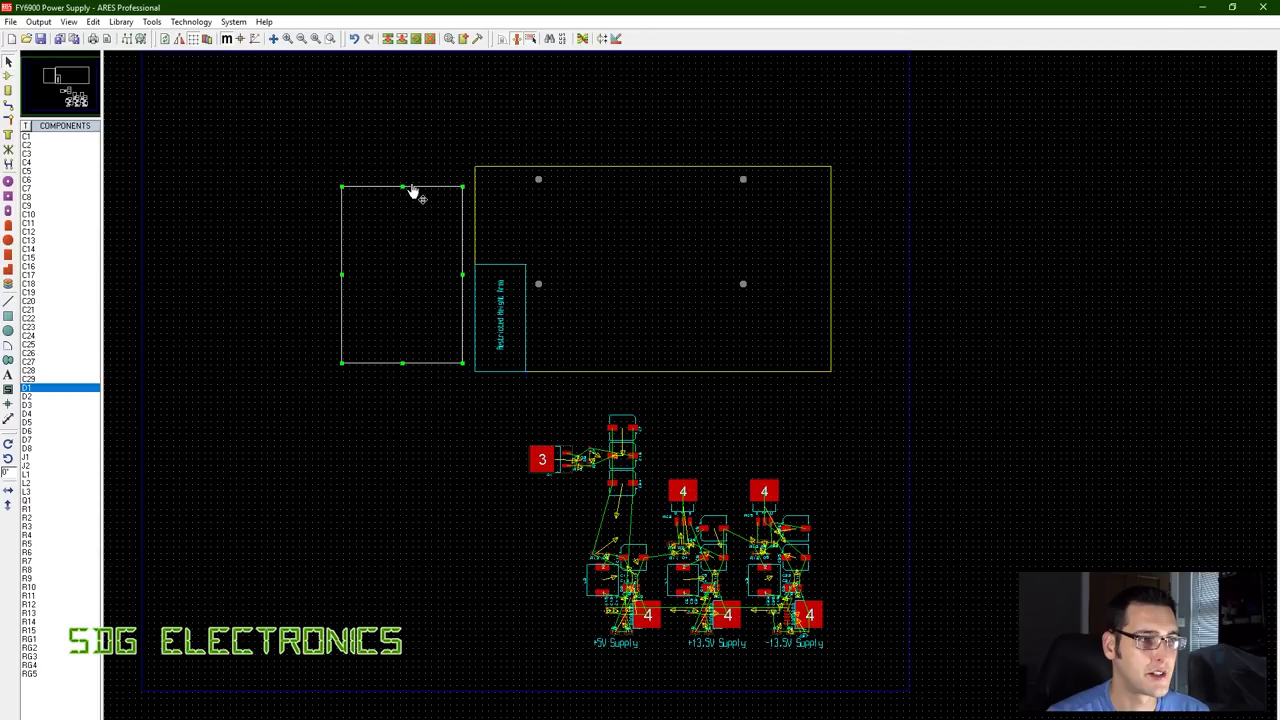
left_click_drag(414, 194, 622, 200)
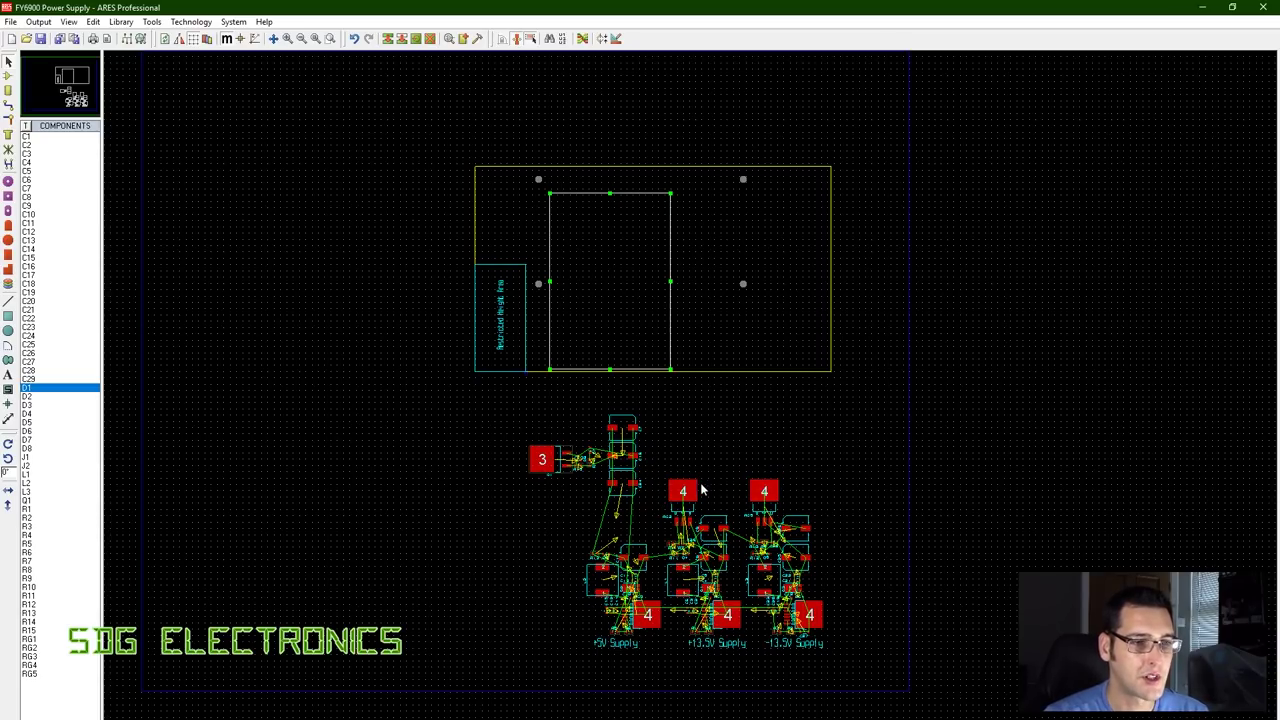
Move the +13.5V and -13.5V supply component groups together into the right part of the board outline.
scroll(763, 491, "up", 2)
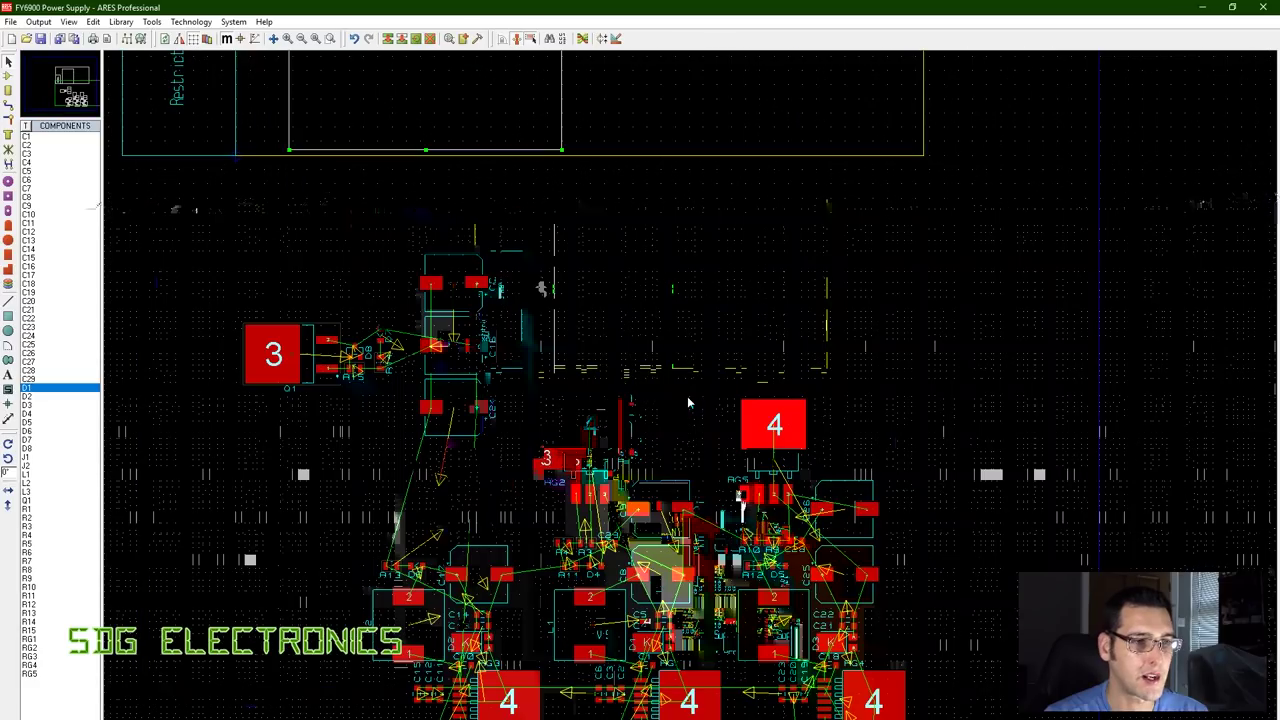
scroll(687, 403, "up", 1)
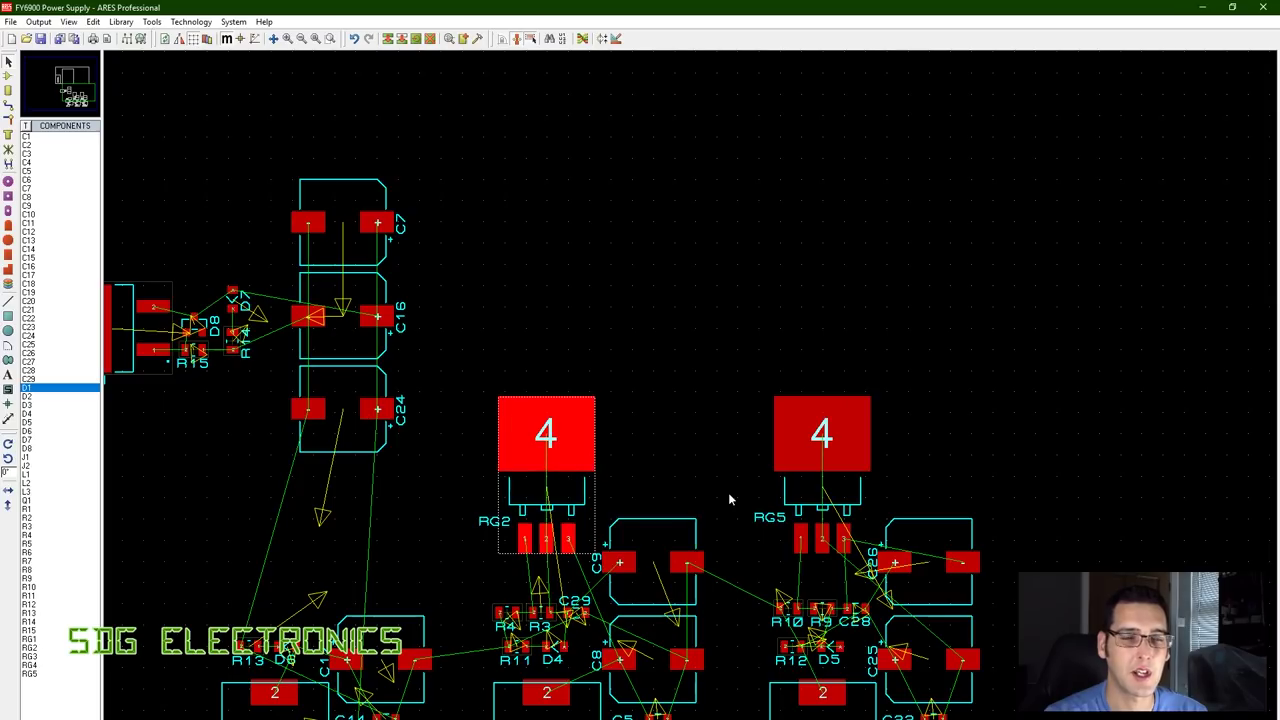
scroll(700, 450, "down", 2)
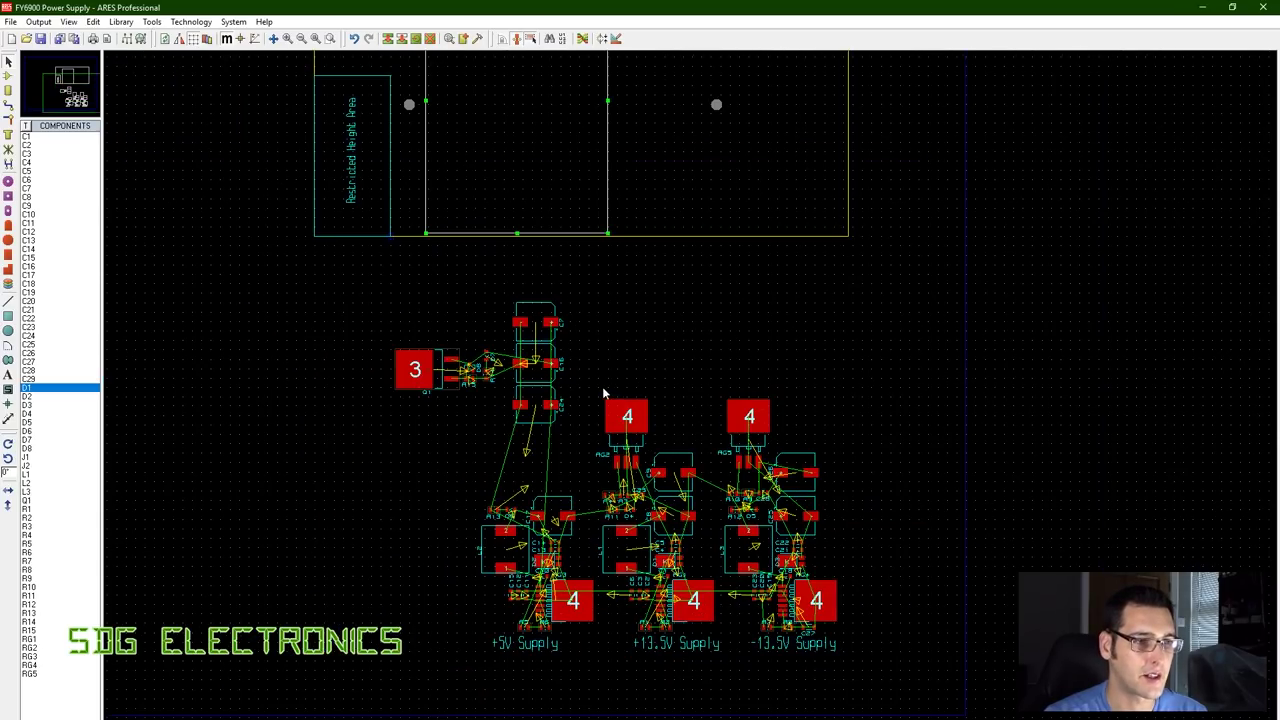
left_click_drag(589, 387, 910, 668)
left_click_drag(690, 511, 735, 250)
key("Return")
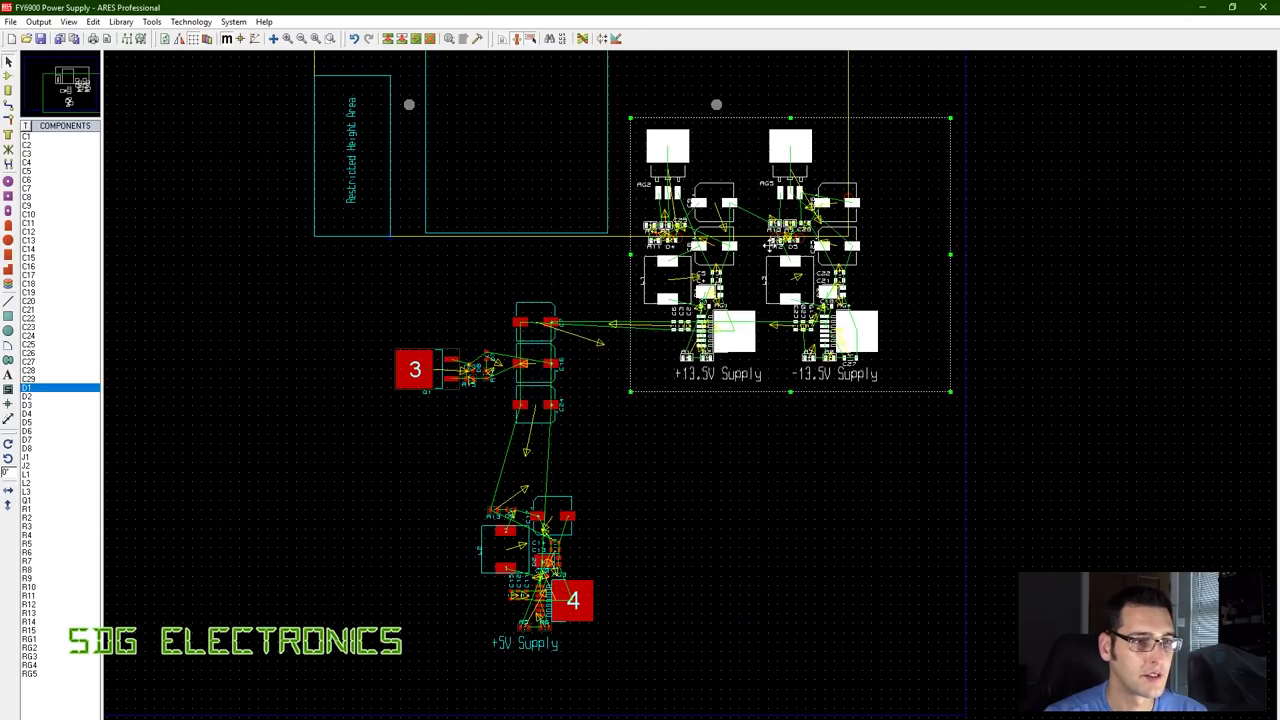
scroll(686, 394, "up", 2)
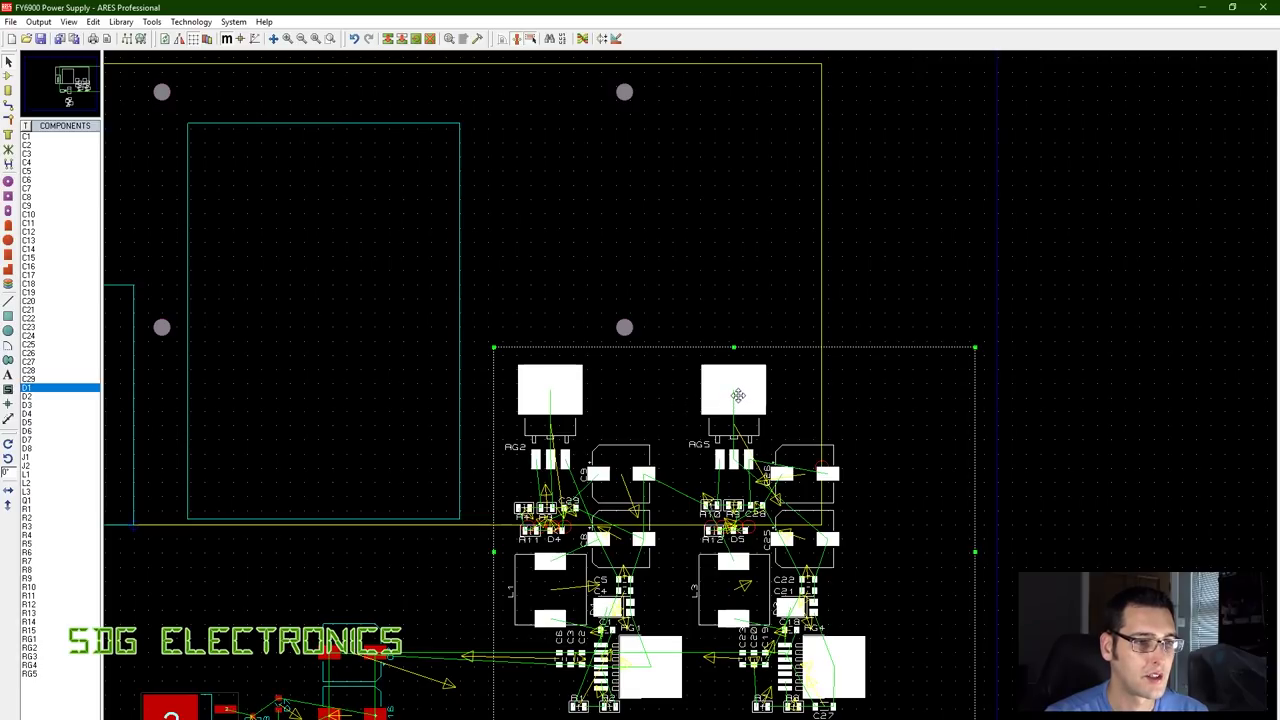
left_click_drag(738, 395, 687, 110)
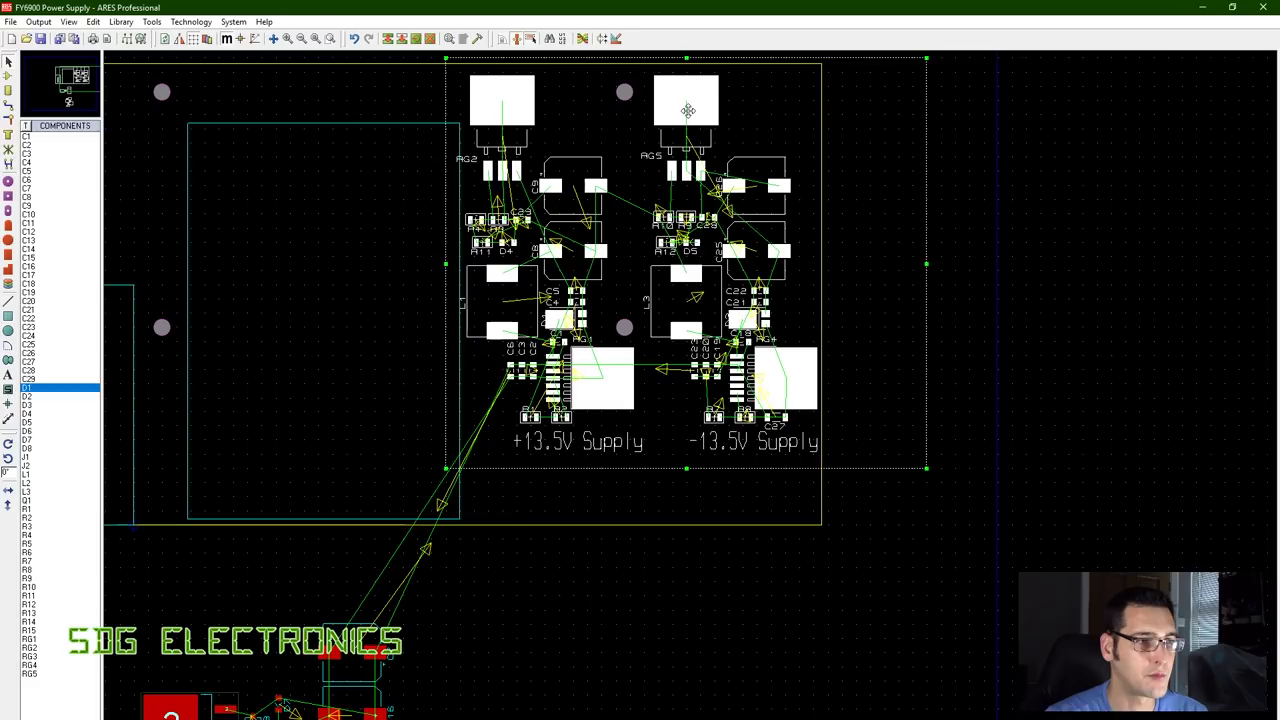
left_click(679, 582)
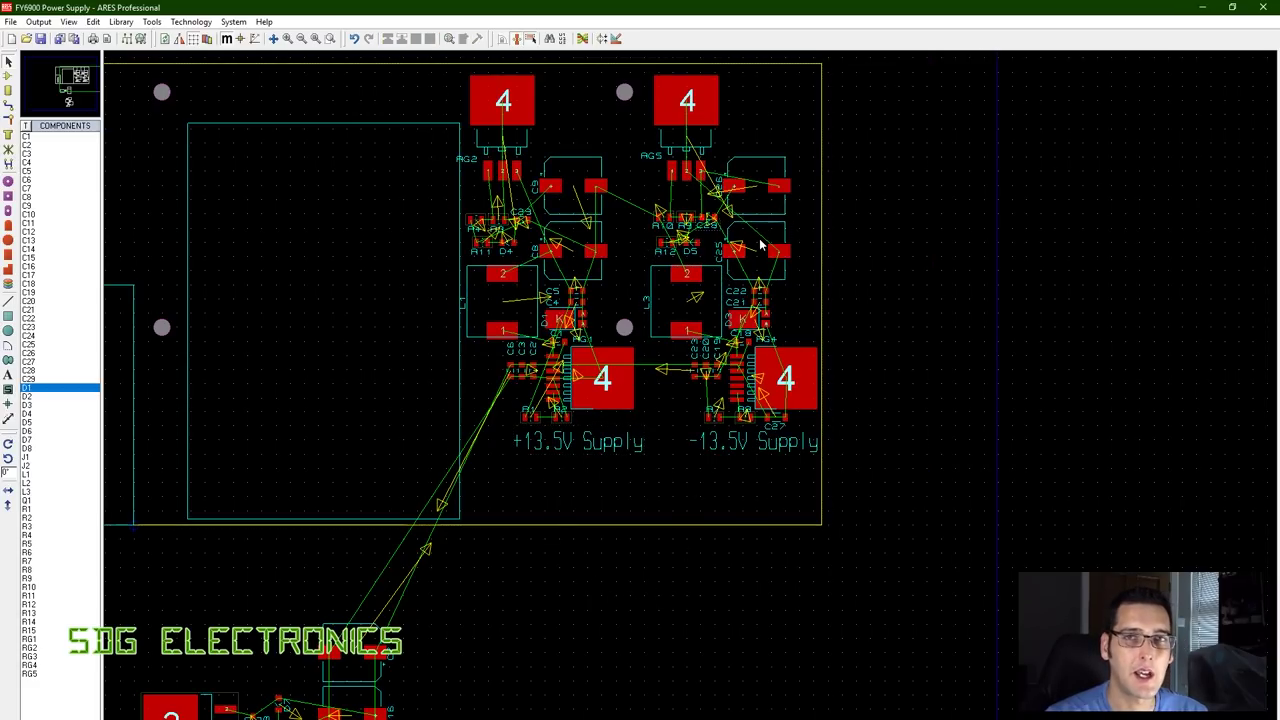
Move the complete +5V supply component group to the free space above the board outline.
scroll(614, 491, "down", 1)
scroll(600, 523, "down", 1)
scroll(651, 549, "up", 1)
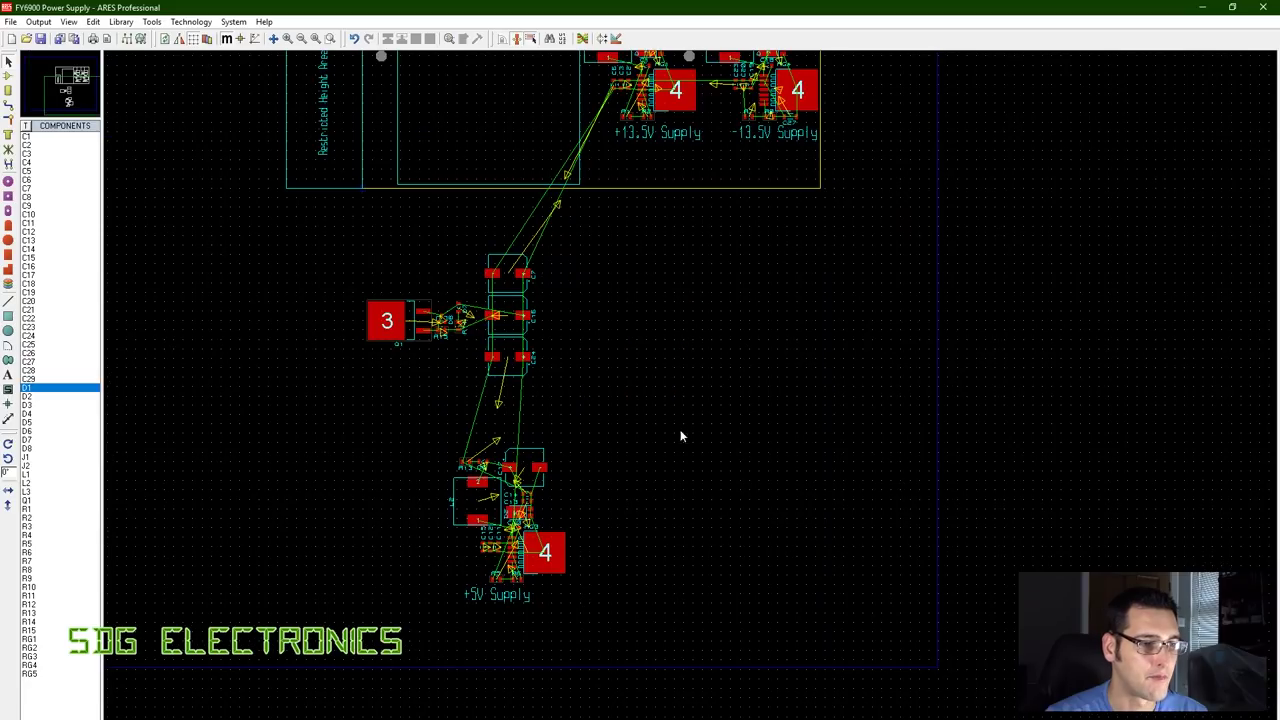
left_click_drag(410, 423, 608, 632)
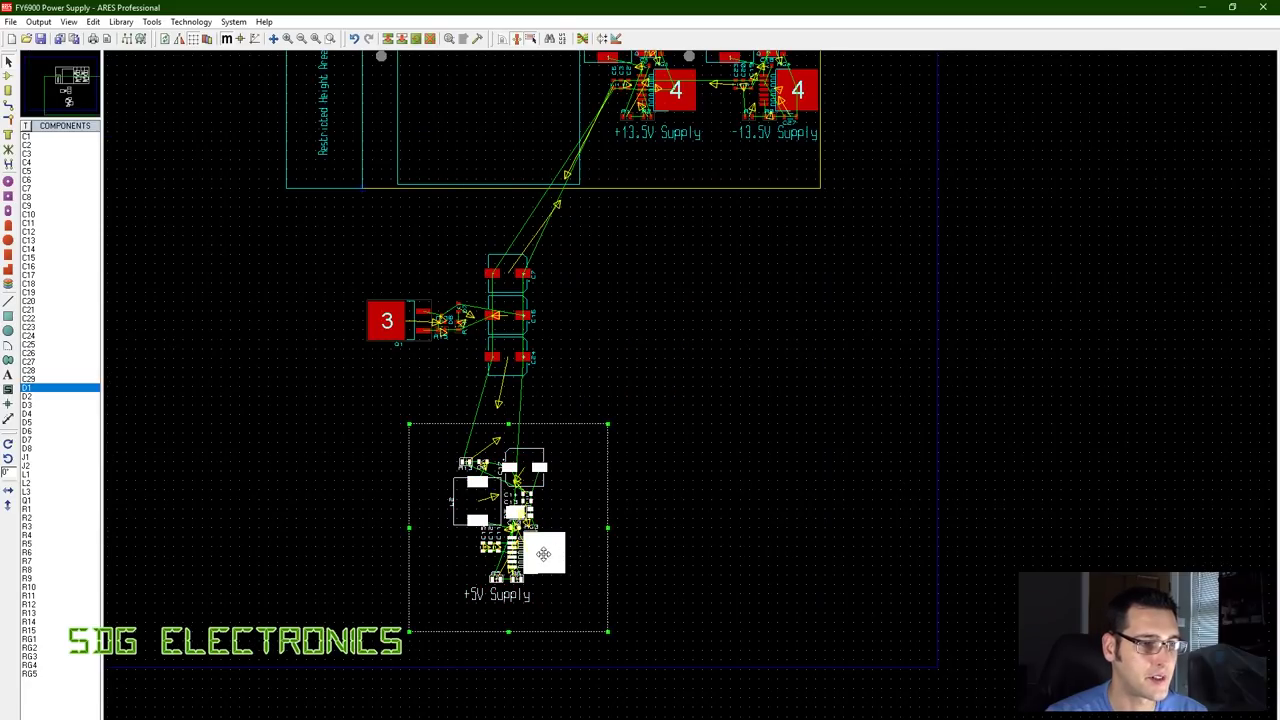
left_click_drag(543, 553, 721, 305)
scroll(721, 305, "down", 1)
scroll(690, 405, "up", 1)
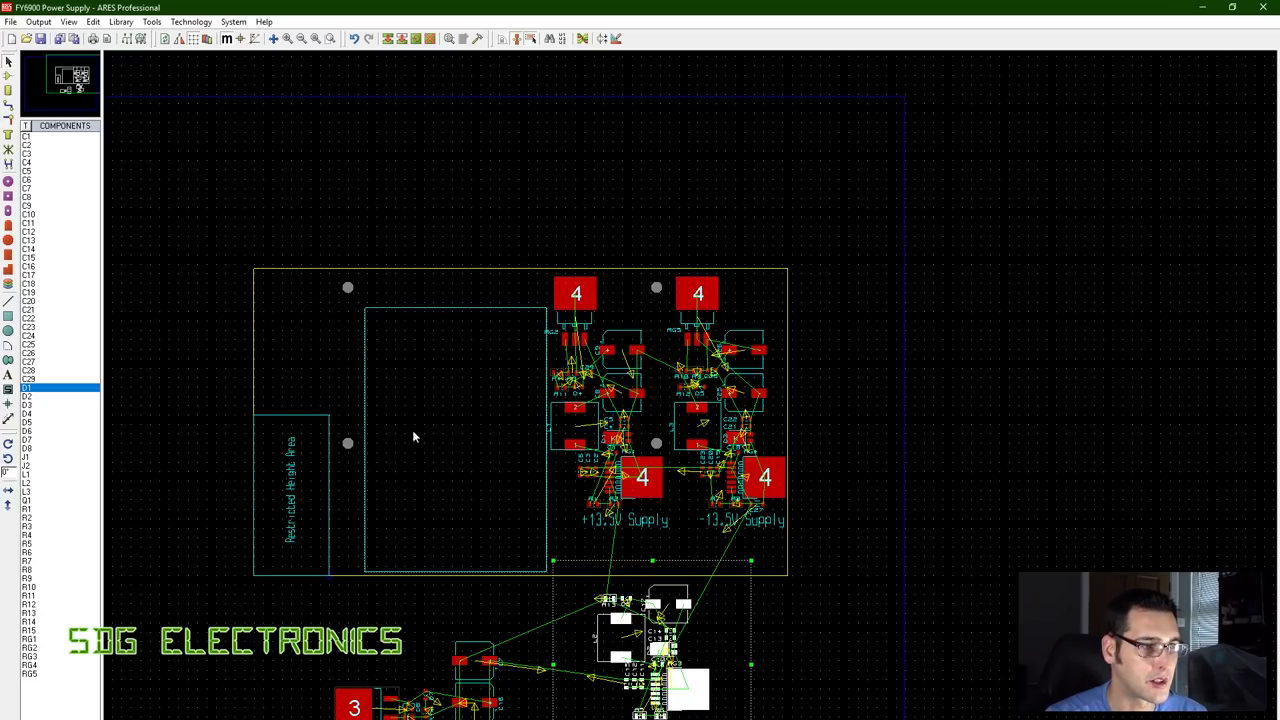
left_click_drag(622, 655, 289, 349)
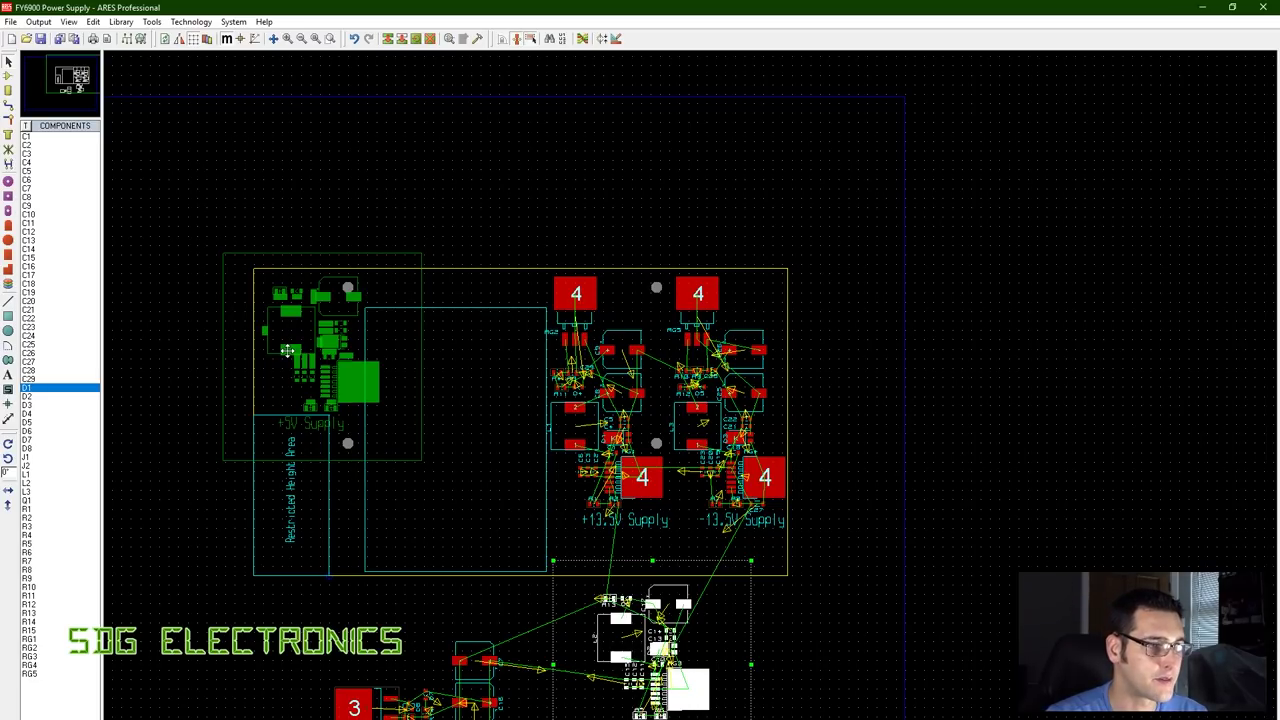
left_click_drag(287, 350, 388, 143)
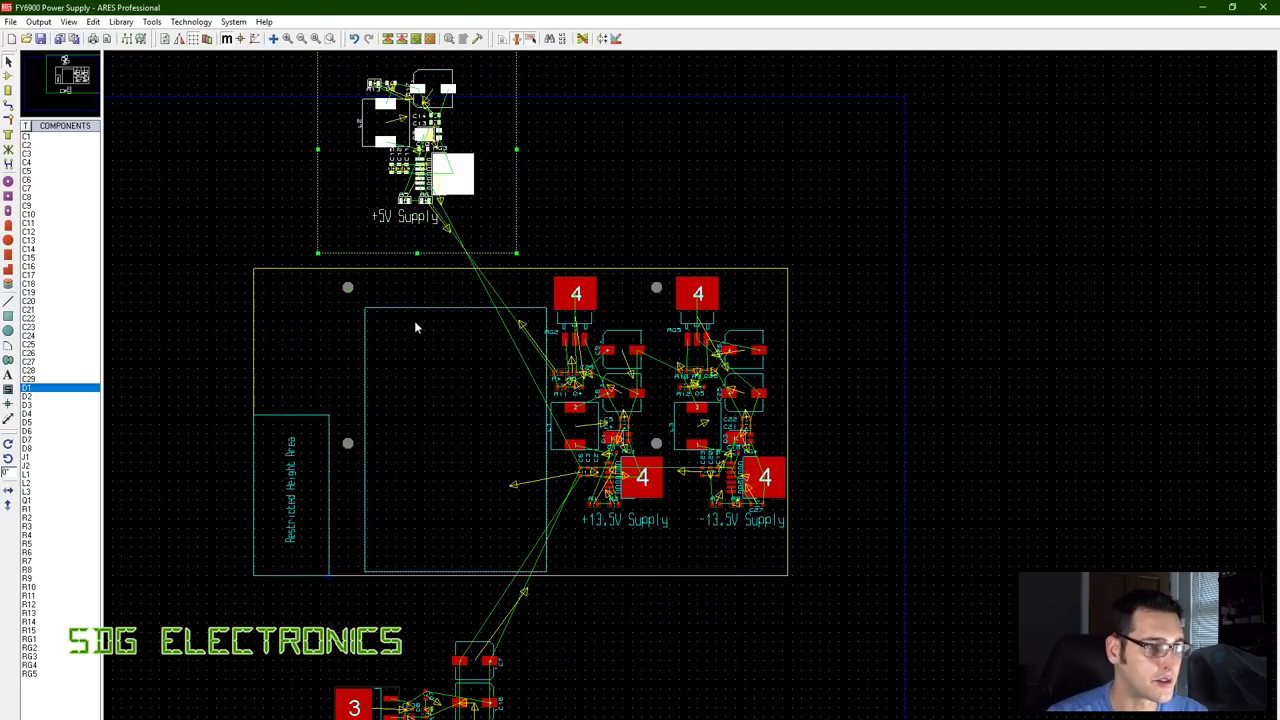
Rotate the tall rectangular outline clockwise and place it against the board's lower edge, beside the restricted height area.
left_click(409, 314)
left_click_drag(409, 316, 677, 614)
right_click(679, 616)
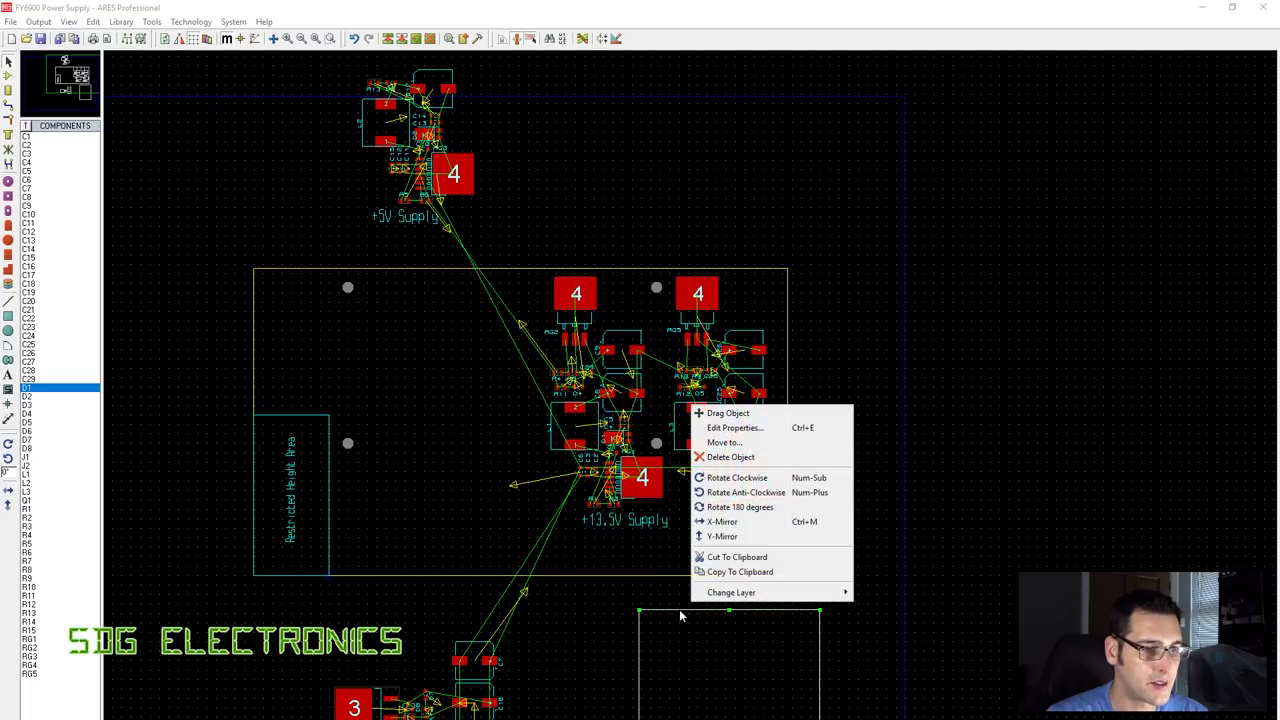
left_click(737, 478)
left_click_drag(706, 669, 475, 405)
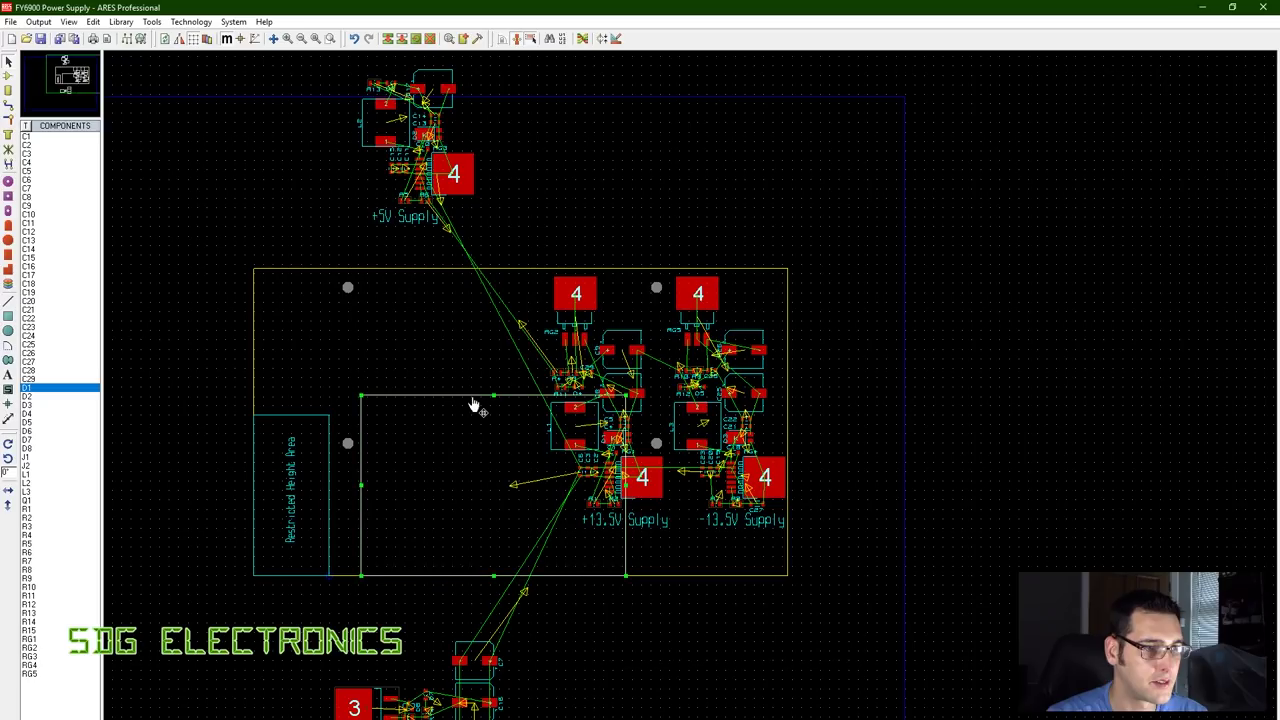
Generate a power plane on Top Copper for the GND=POWER net, with the DEFAULT boundary and 25th edge clearance.
scroll(506, 416, "up", 1)
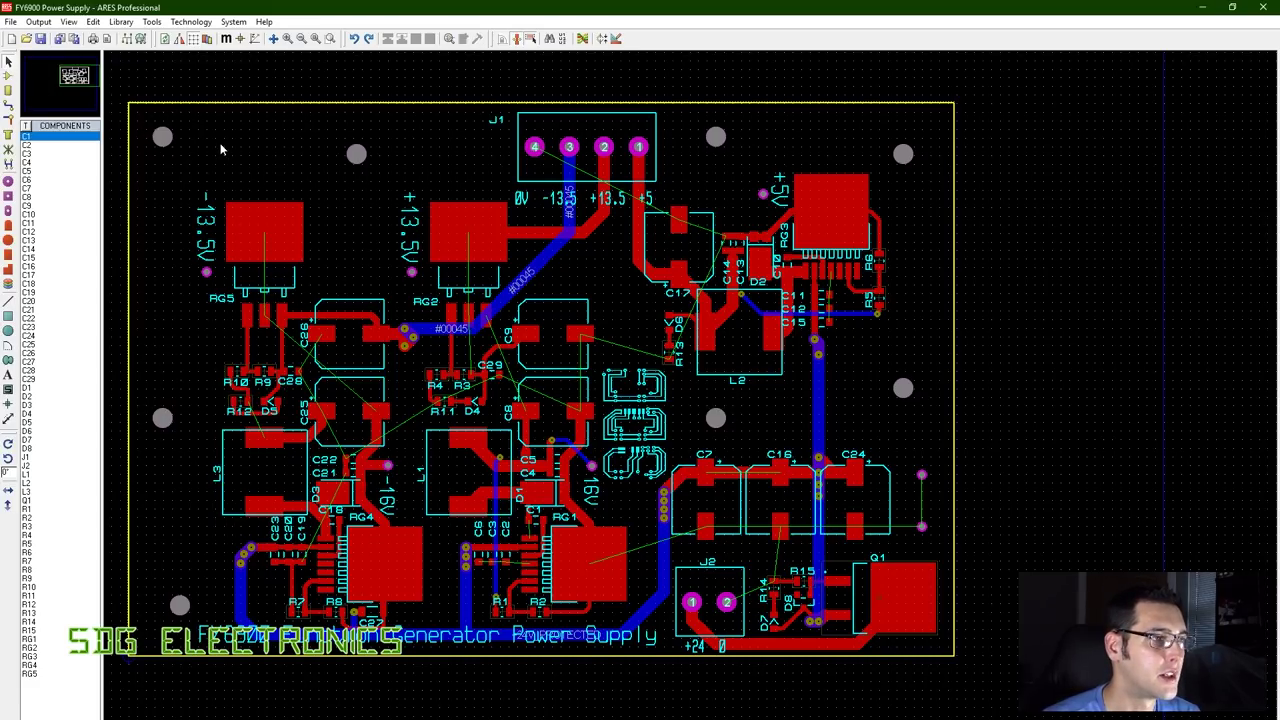
left_click(151, 21)
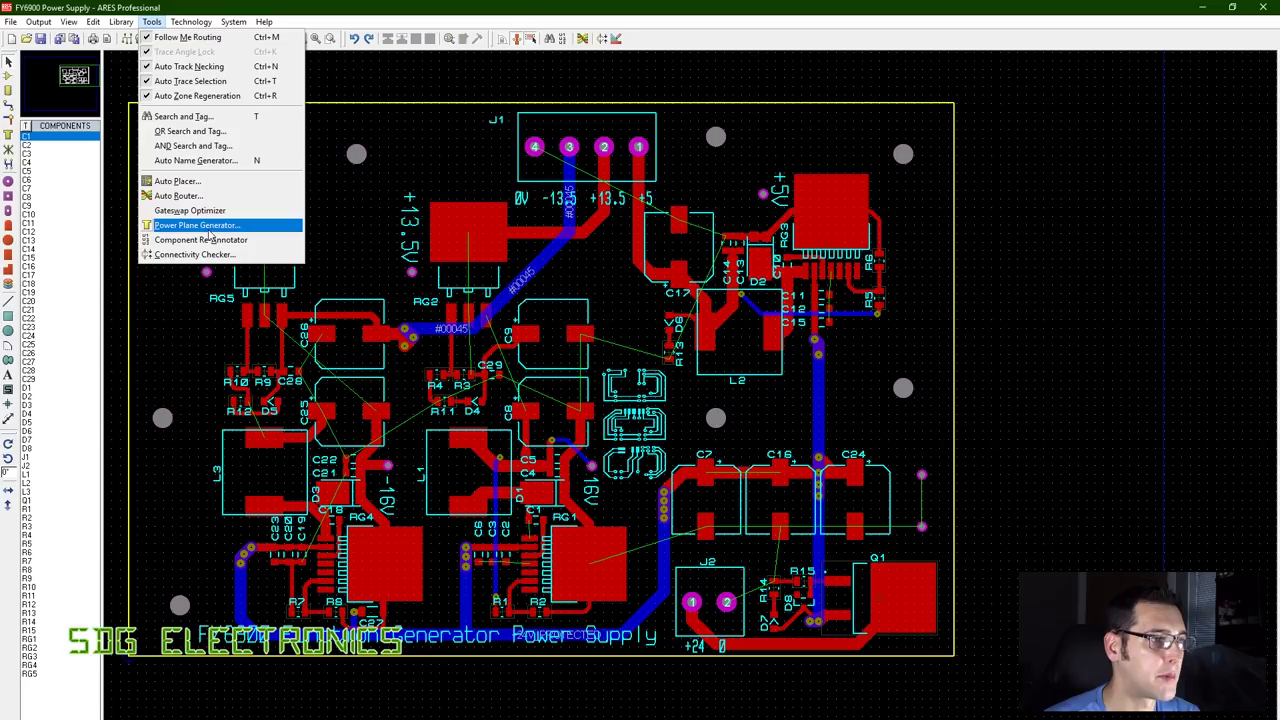
left_click(196, 225)
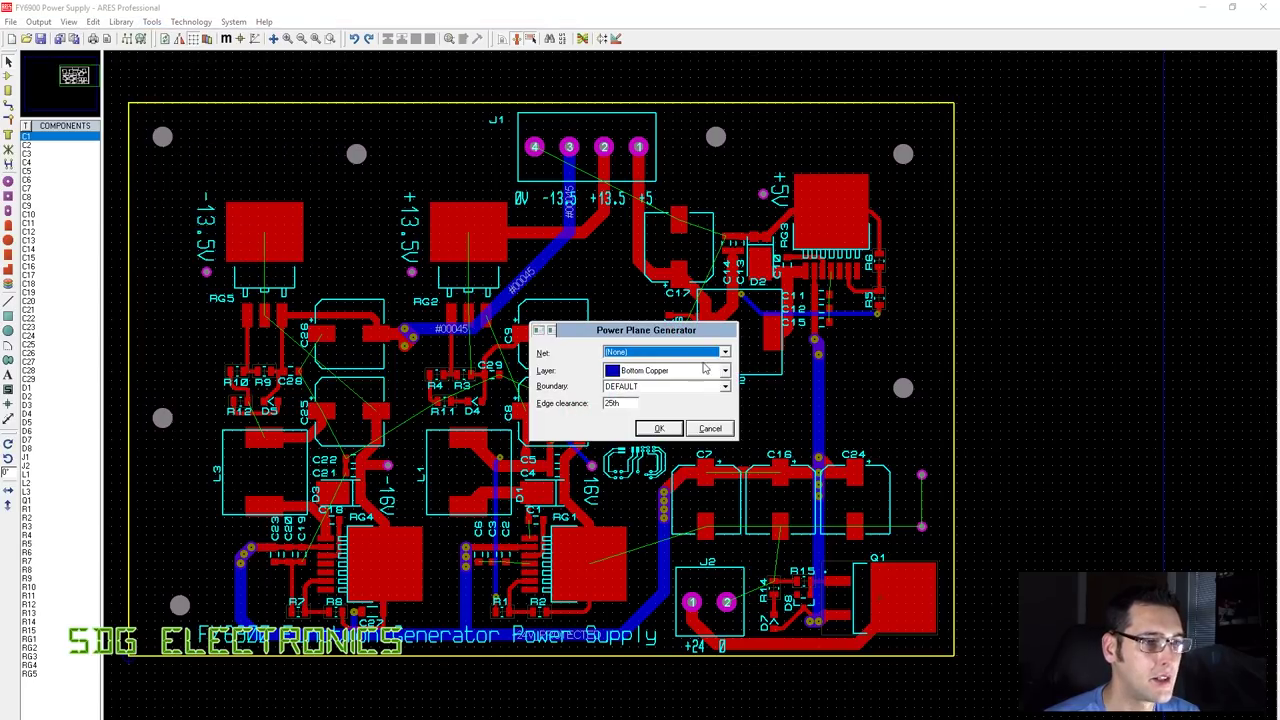
left_click(724, 352)
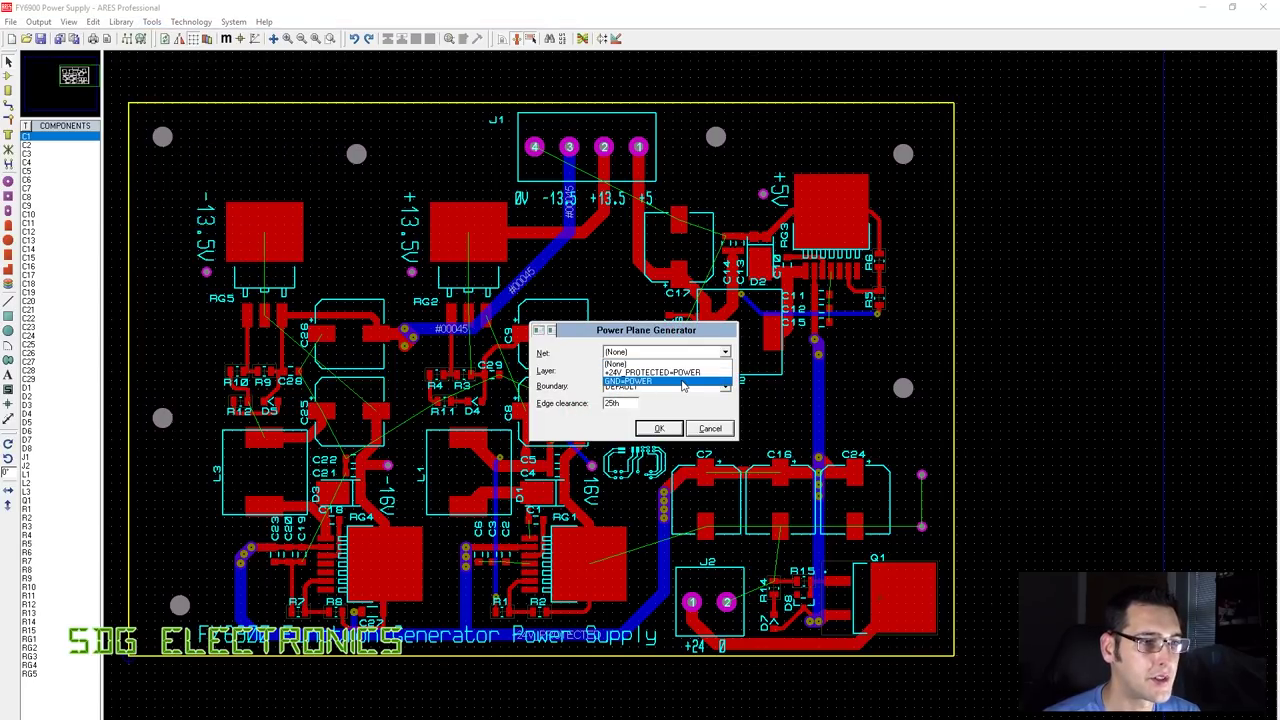
left_click(690, 381)
left_click(724, 370)
left_click(660, 534)
scroll(682, 388, "up", 3)
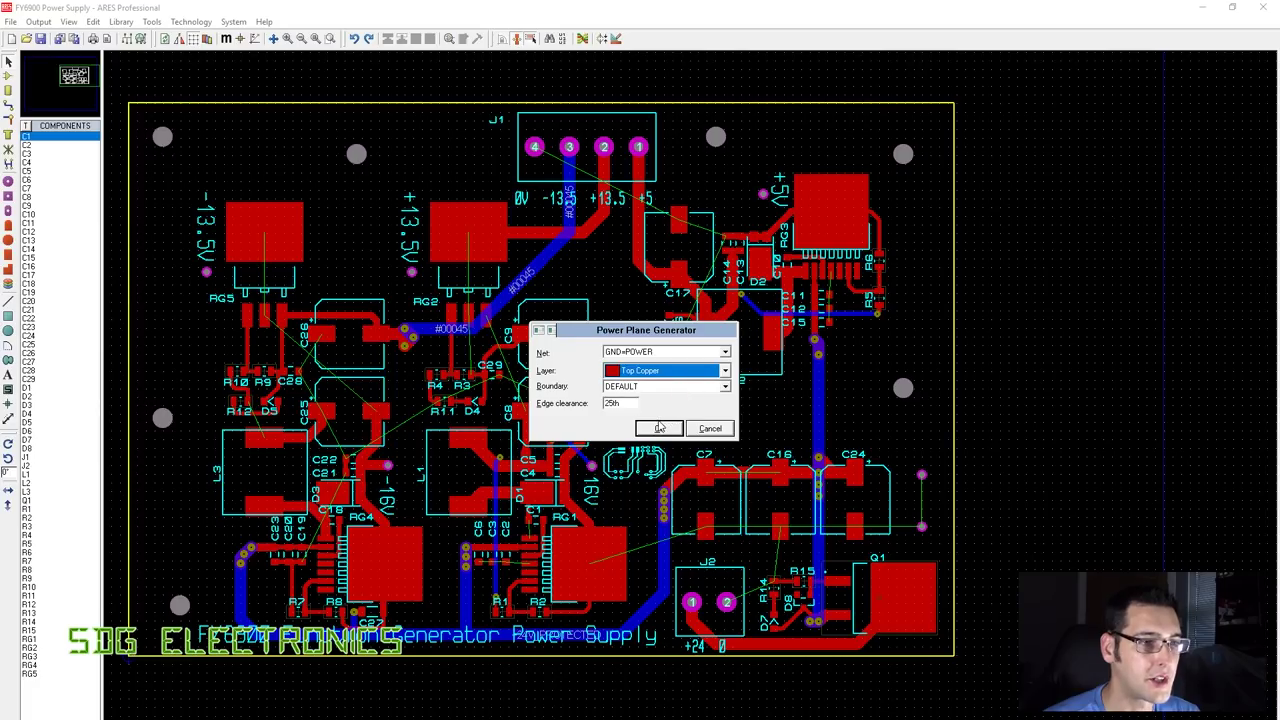
left_click(660, 428)
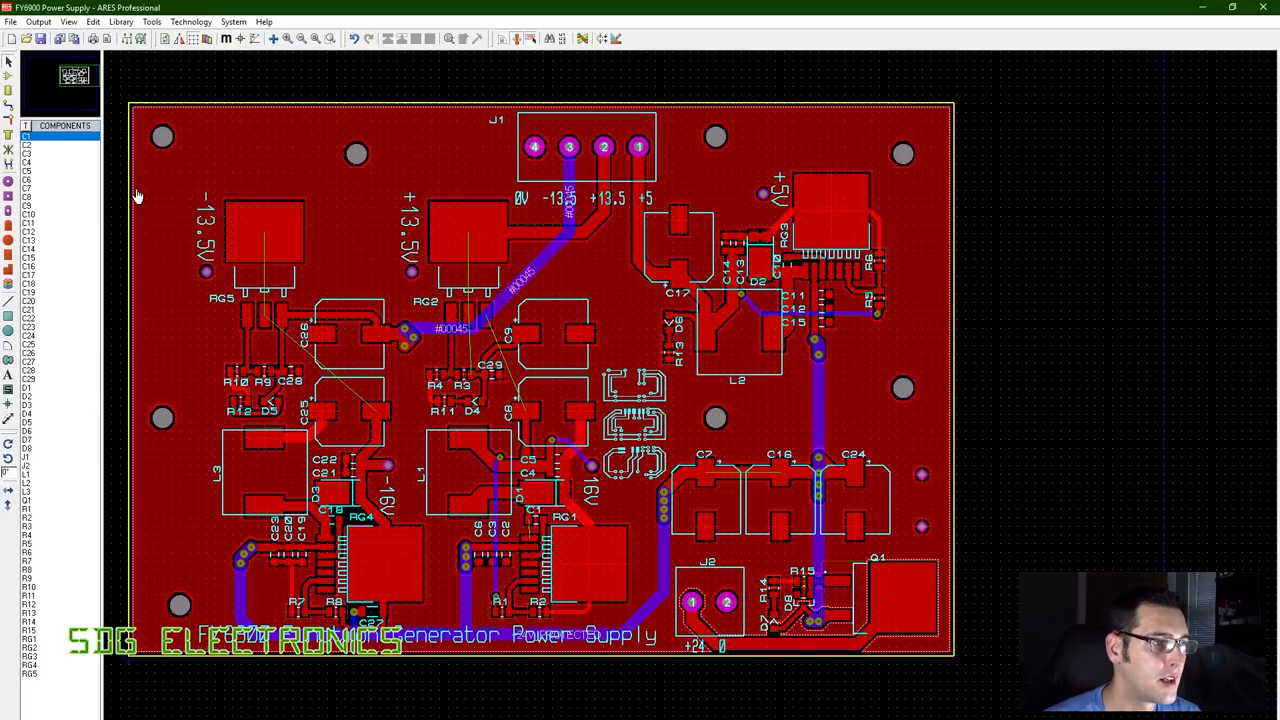
Review the top copper ground zone's properties and accept them with RELIEF relief, Solid type and 10th clearance.
right_click(148, 186)
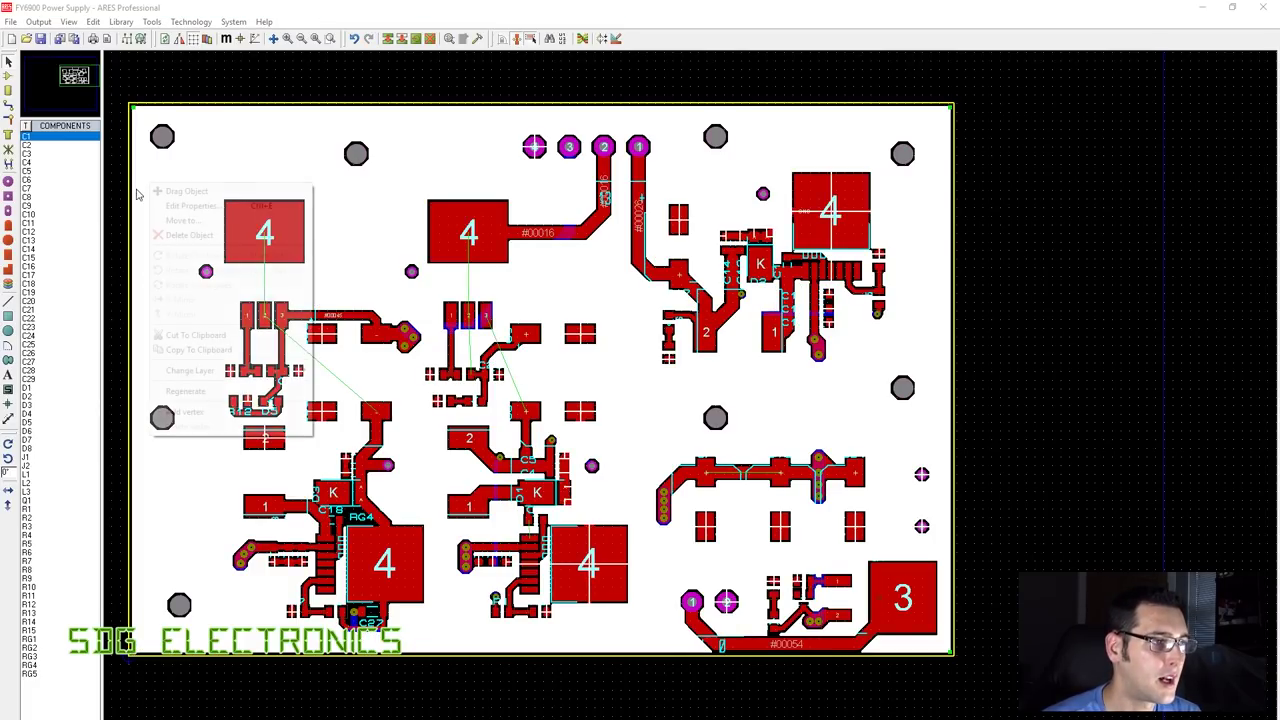
left_click(189, 207)
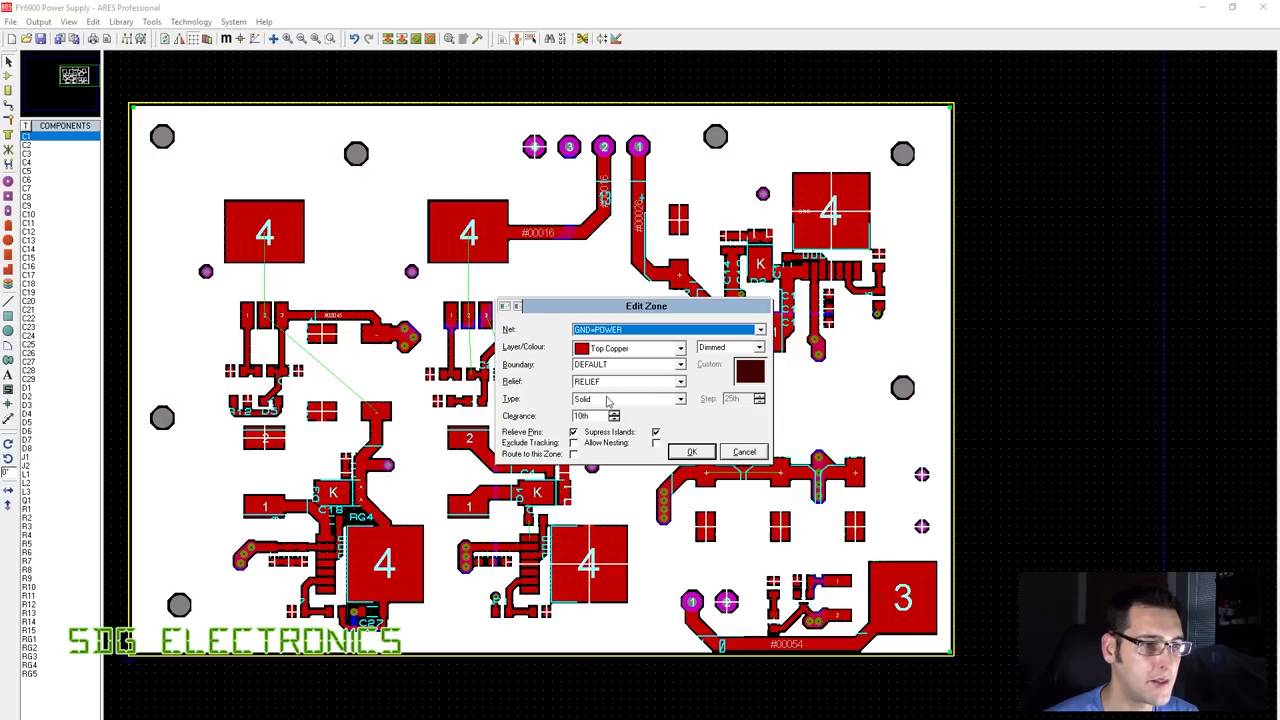
left_click(691, 451)
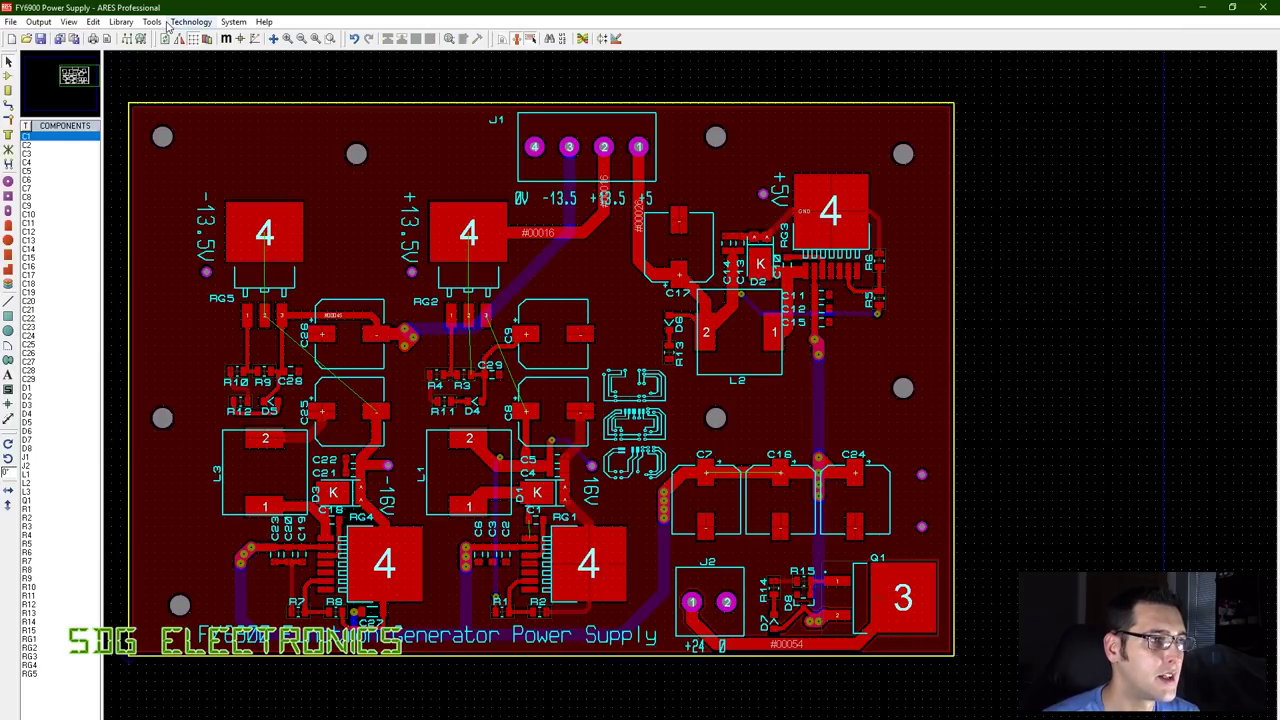
Generate a power plane on Bottom Copper for the +24V_PROTECTED=POWER net, with the DEFAULT boundary and 25th edge clearance.
left_click(151, 21)
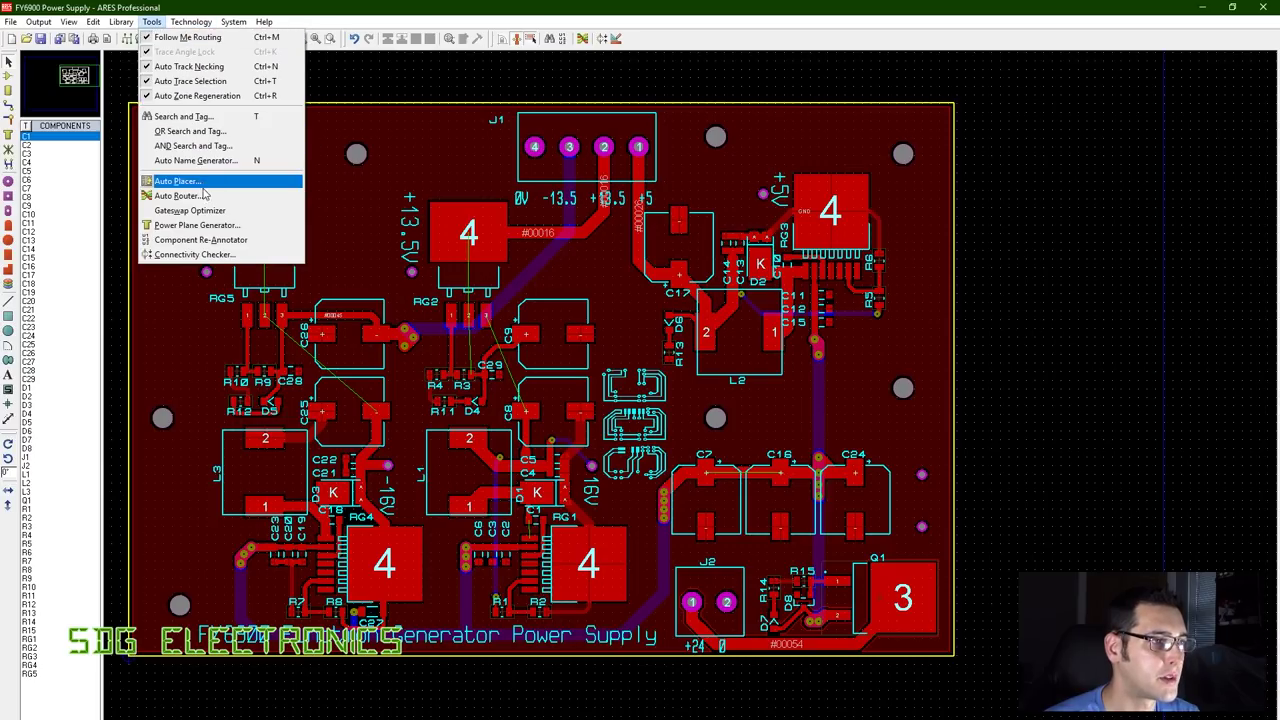
left_click(210, 225)
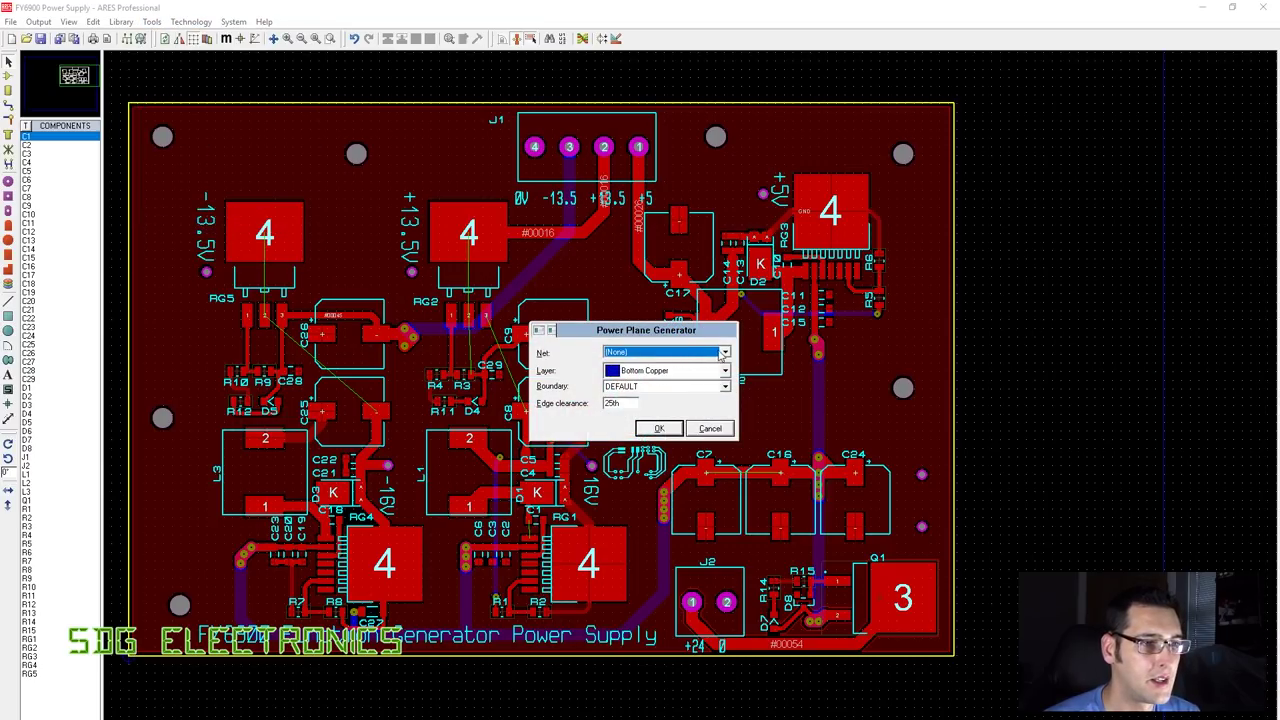
left_click(723, 353)
left_click(686, 374)
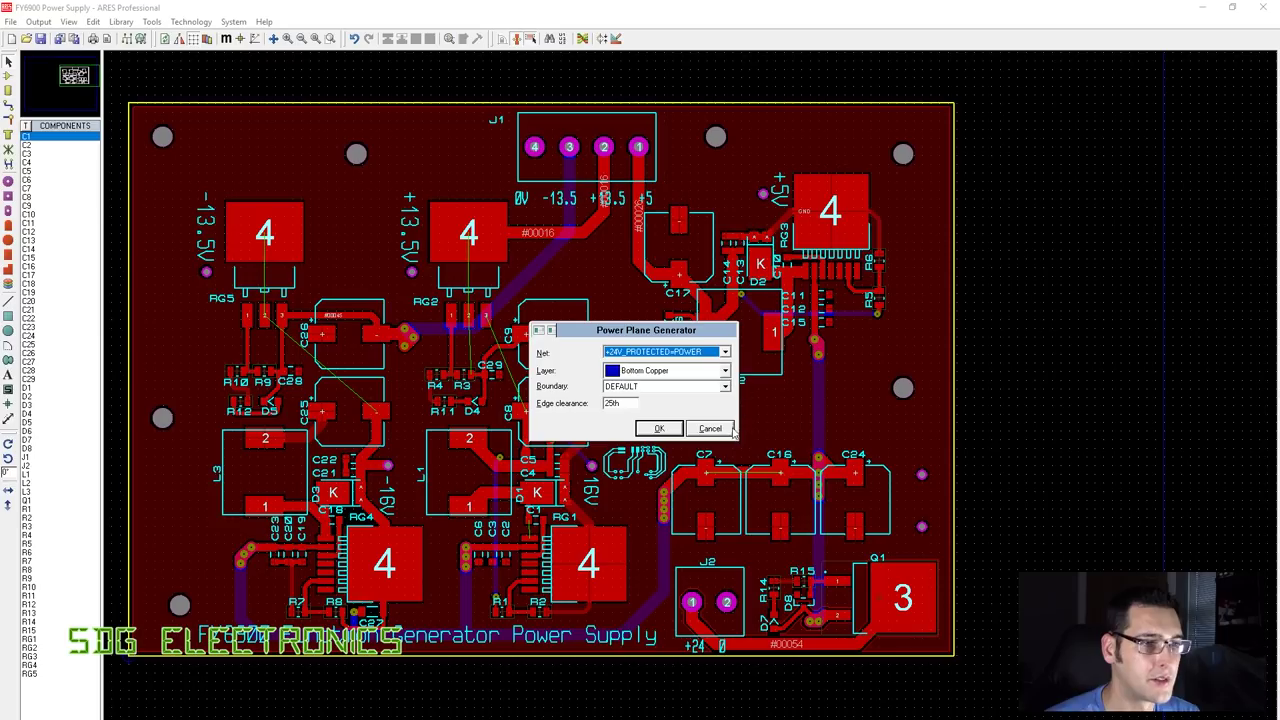
left_click(660, 428)
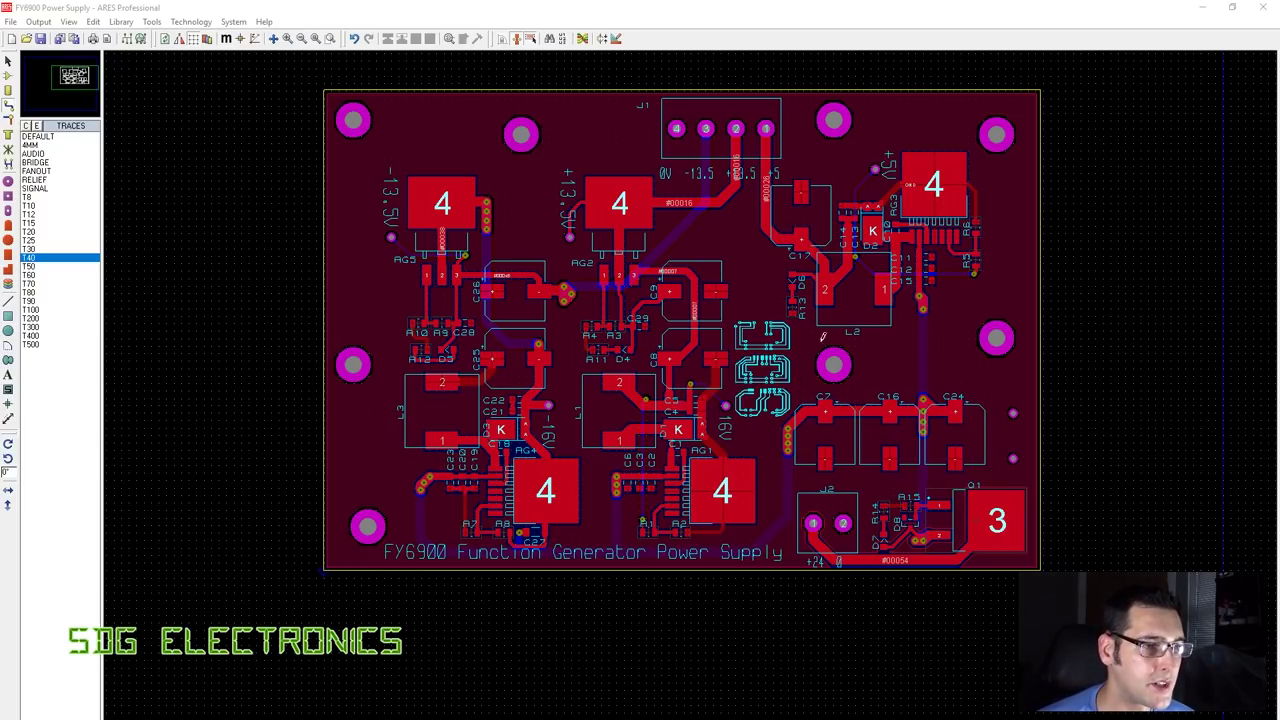
Run the pre-production check on the finished board layout, review its report and dismiss it.
left_click(70, 22)
mouse_move(38, 21)
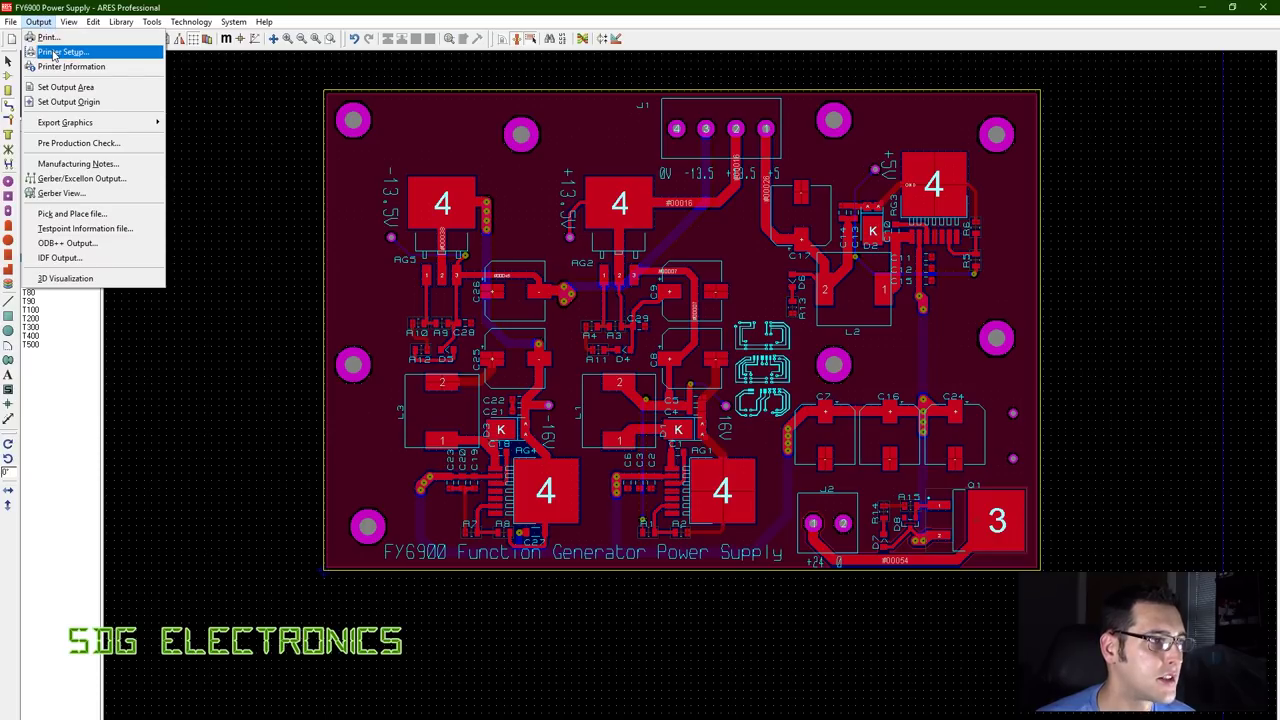
left_click(82, 143)
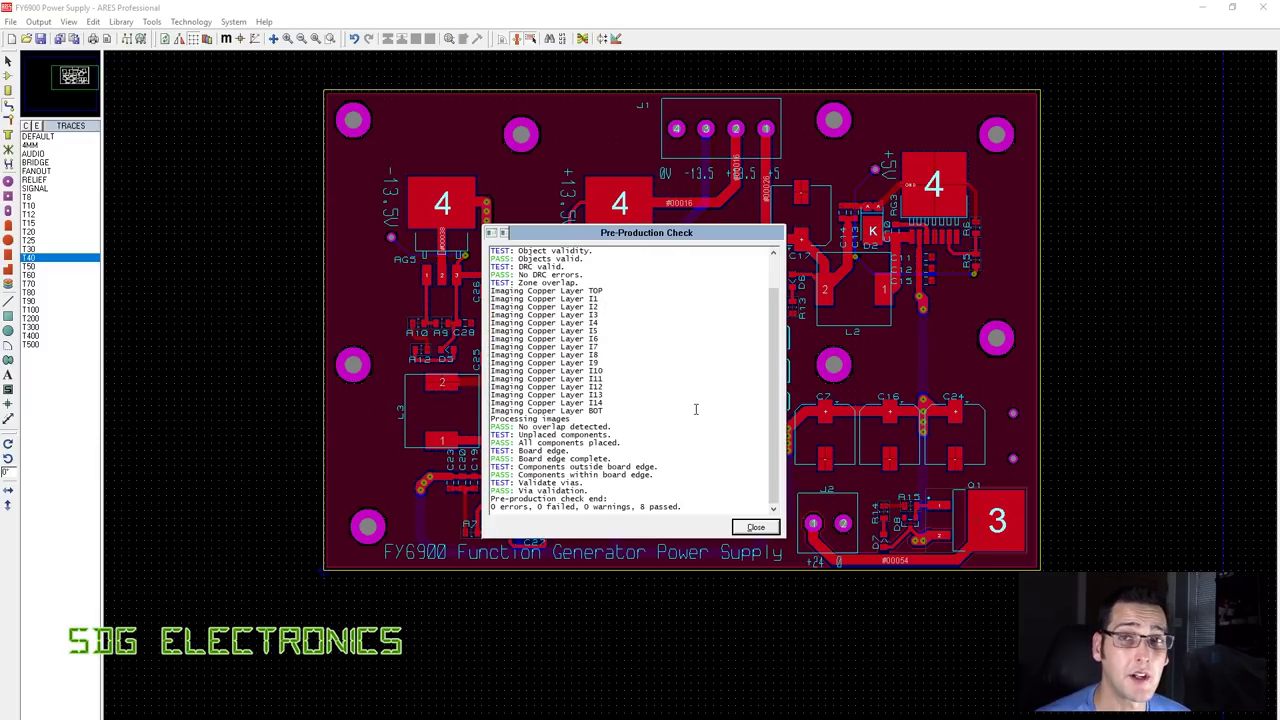
left_click(755, 528)
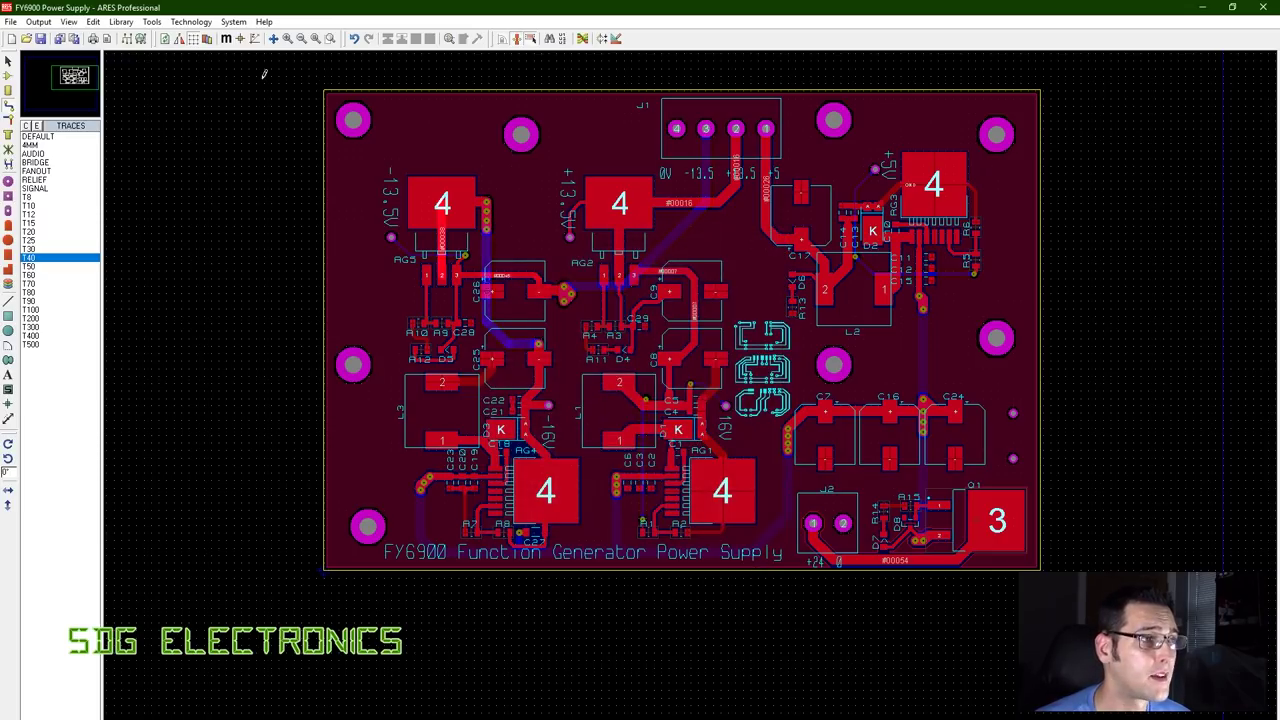
Start the Gerber/Excellon output and run the recommended pre-production check before continuing to the output settings.
left_click(67, 22)
mouse_move(45, 24)
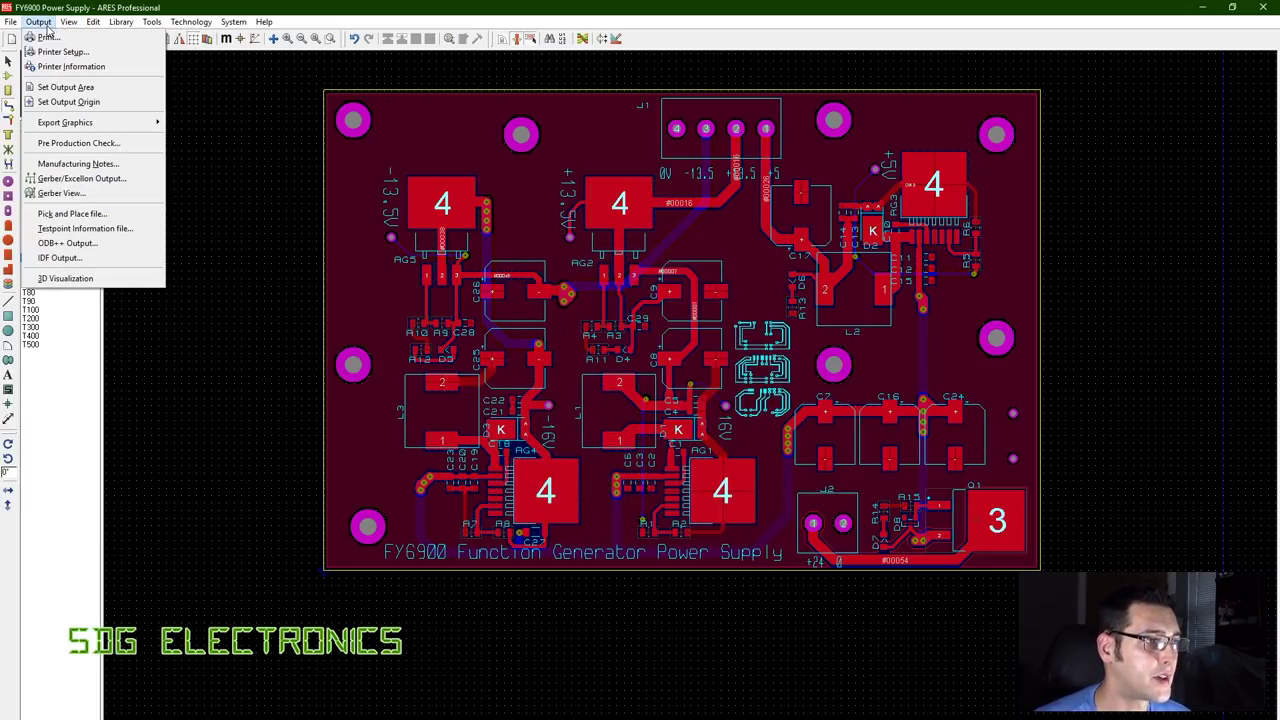
left_click(105, 178)
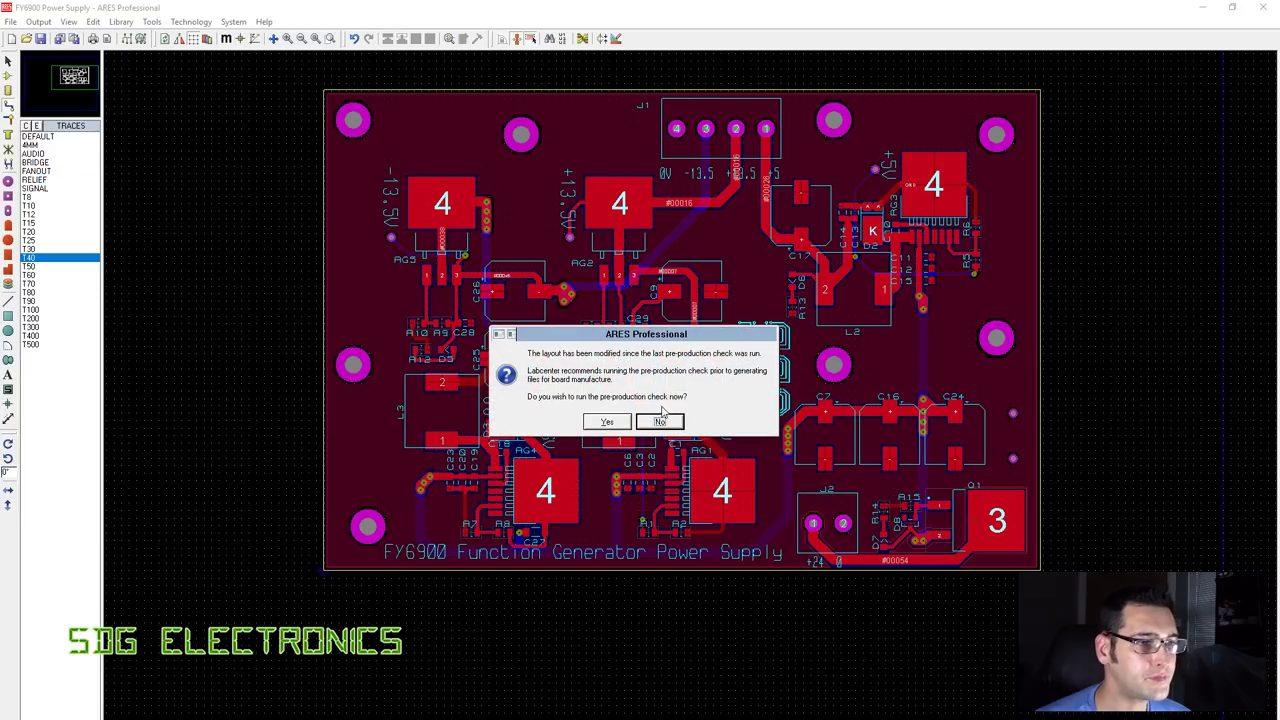
left_click(612, 422)
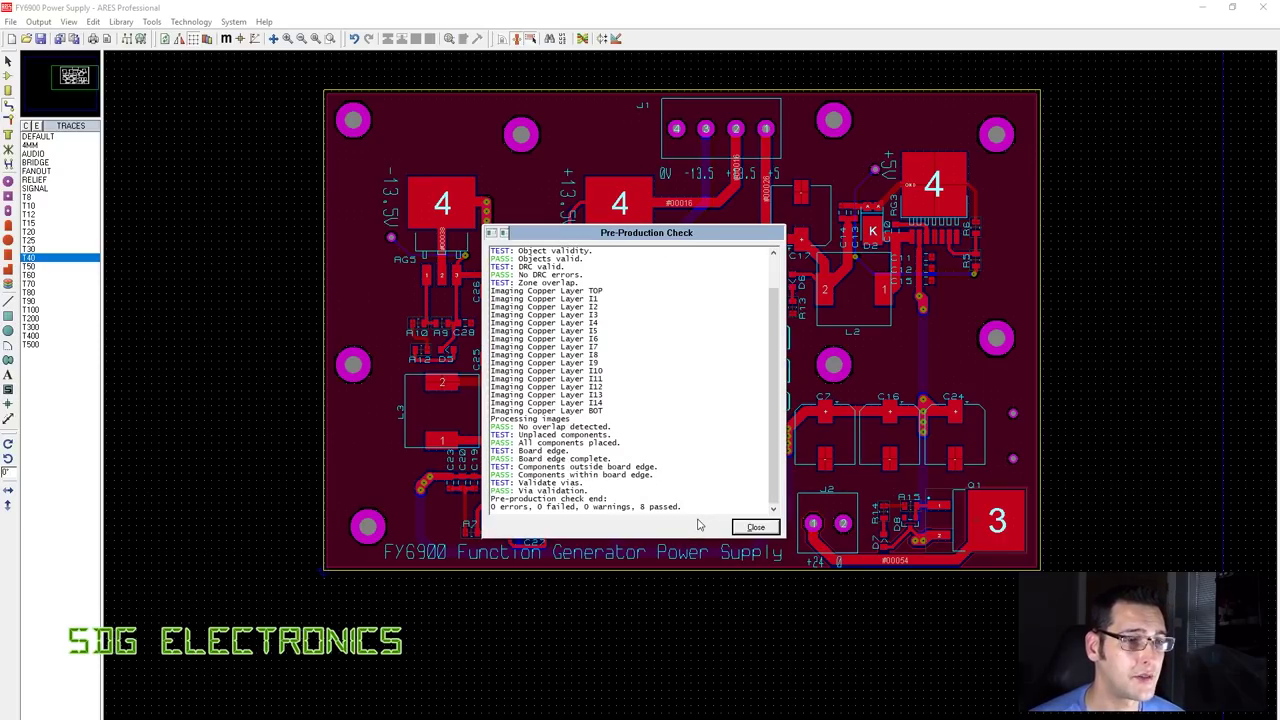
left_click(772, 529)
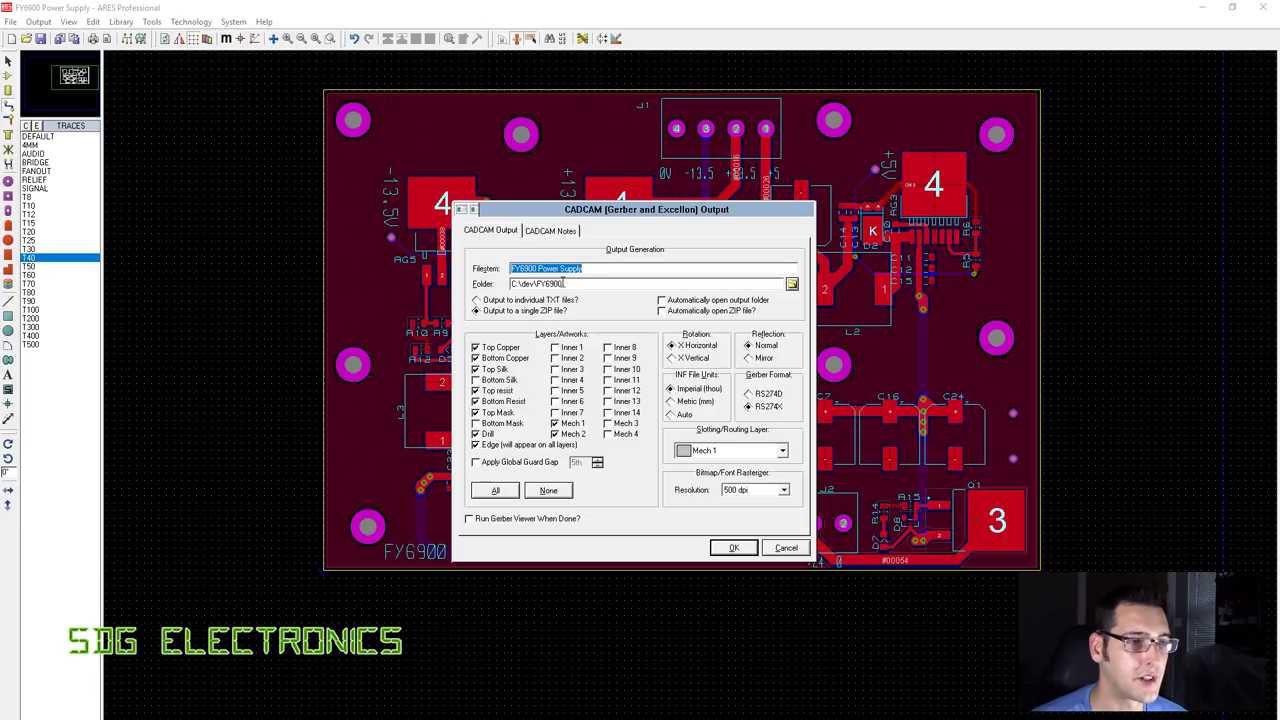
Exclude Mech 2 from the CADCAM output, set the INF file units to Metric (mm) and generate the single ZIP file.
left_click(560, 436)
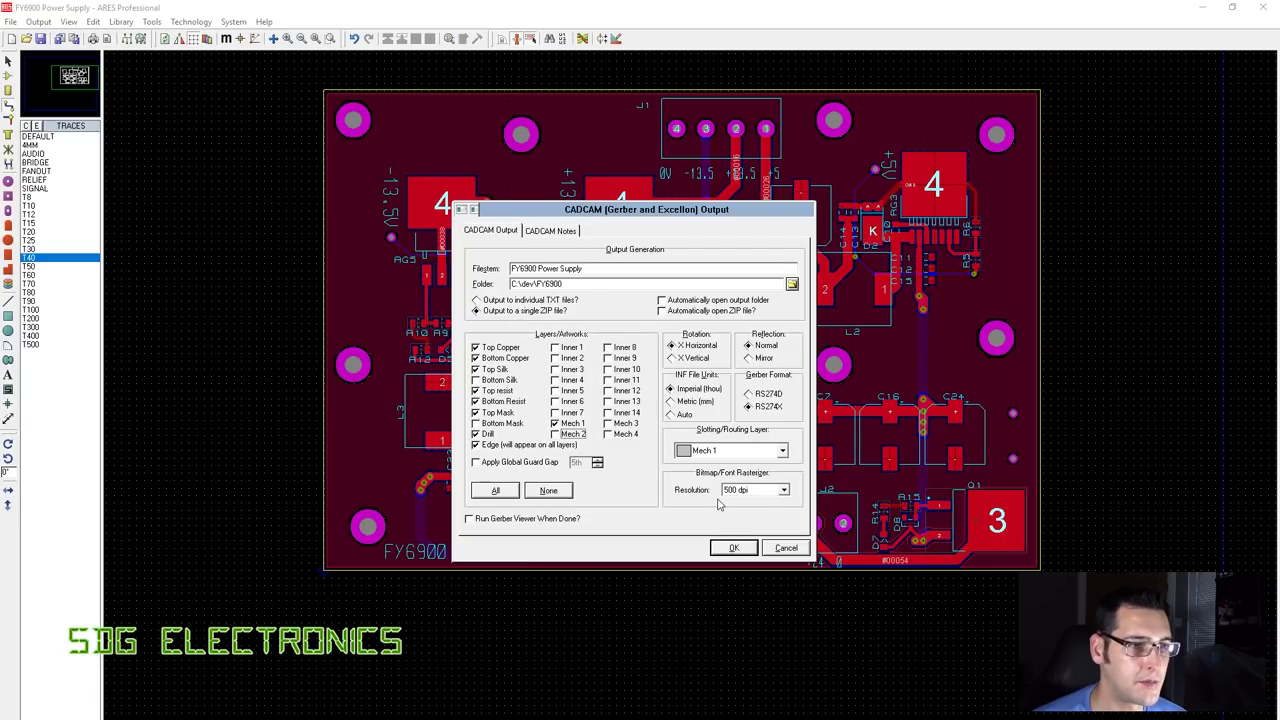
left_click(689, 402)
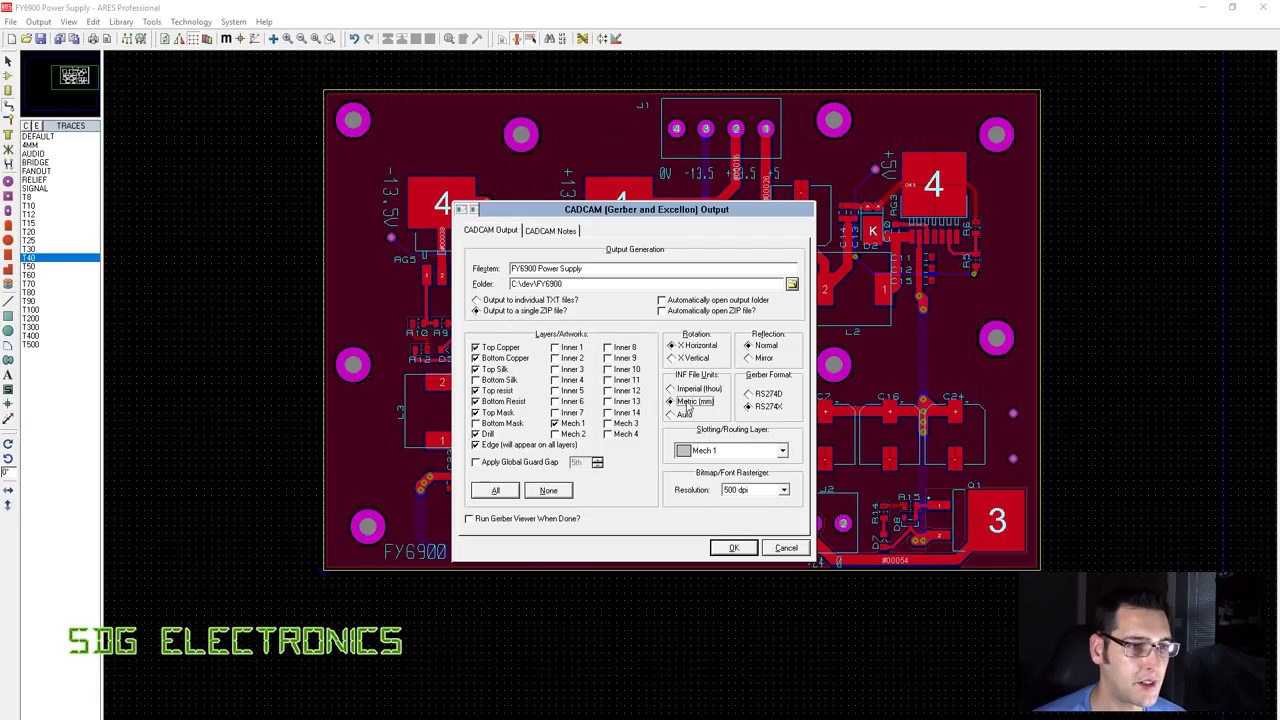
left_click(733, 548)
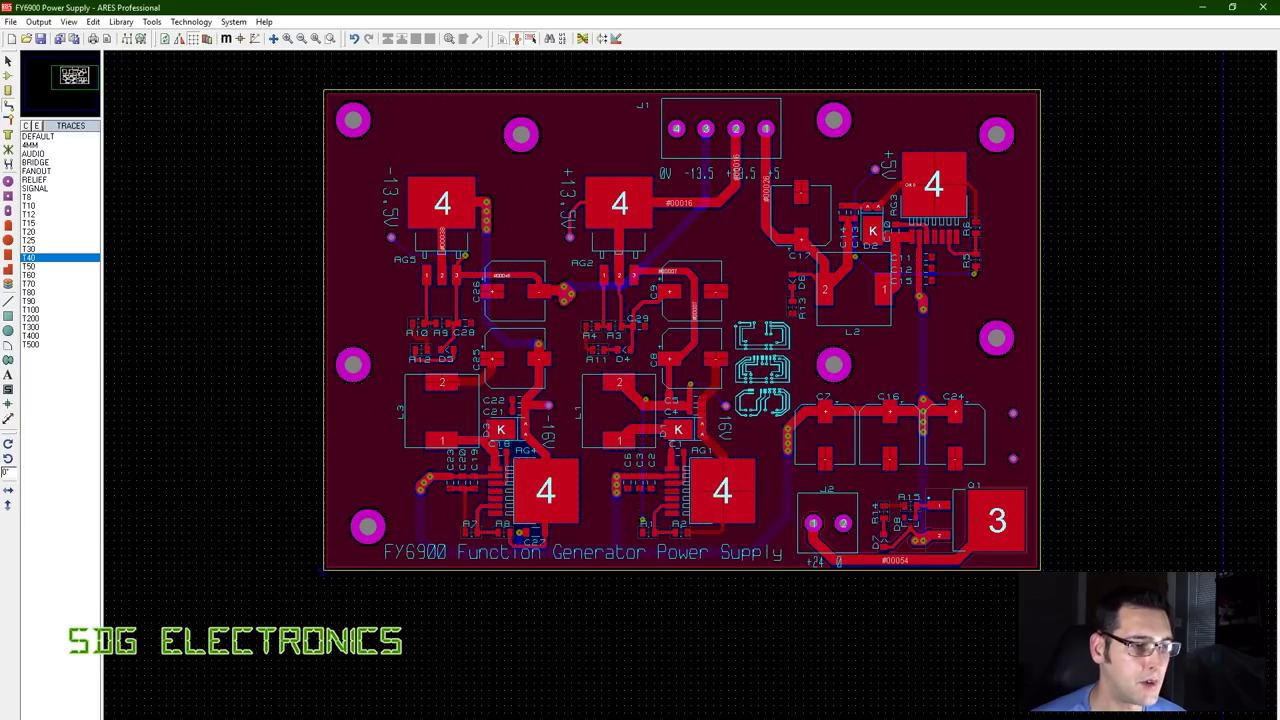
Open the 3D visualization of the board and inspect the component placement from different angles.
left_click(38, 21)
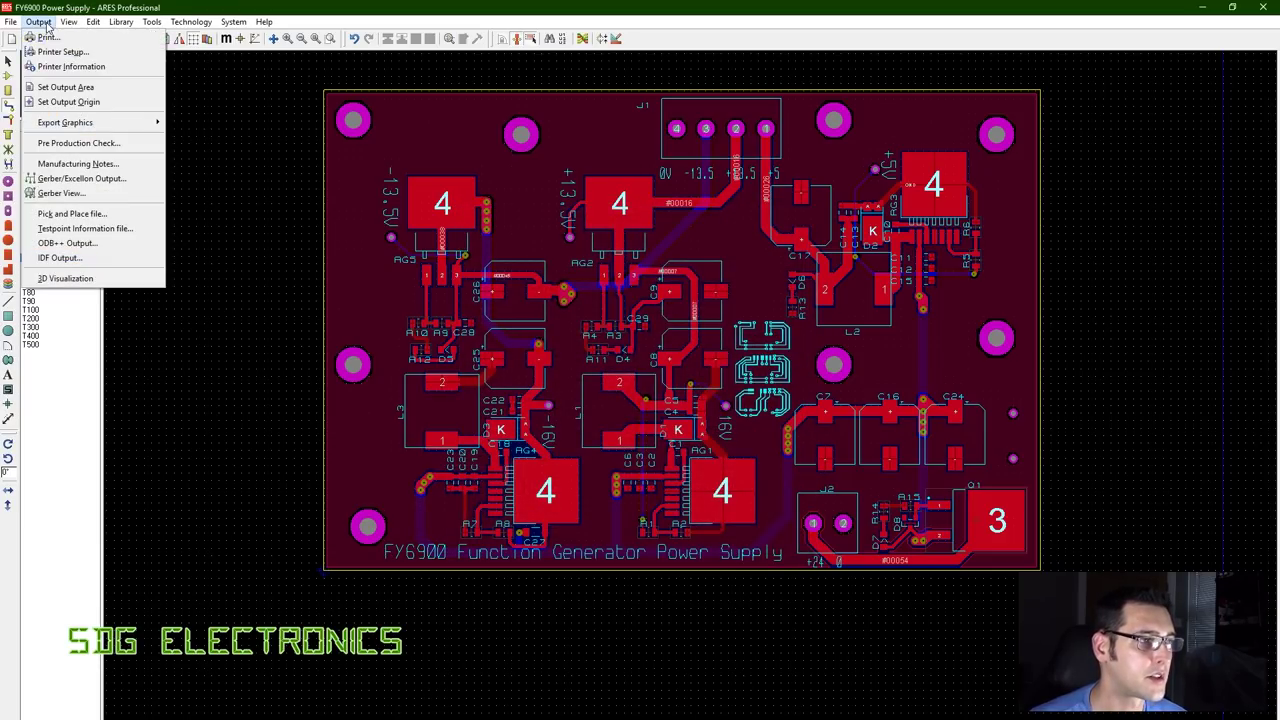
left_click(66, 278)
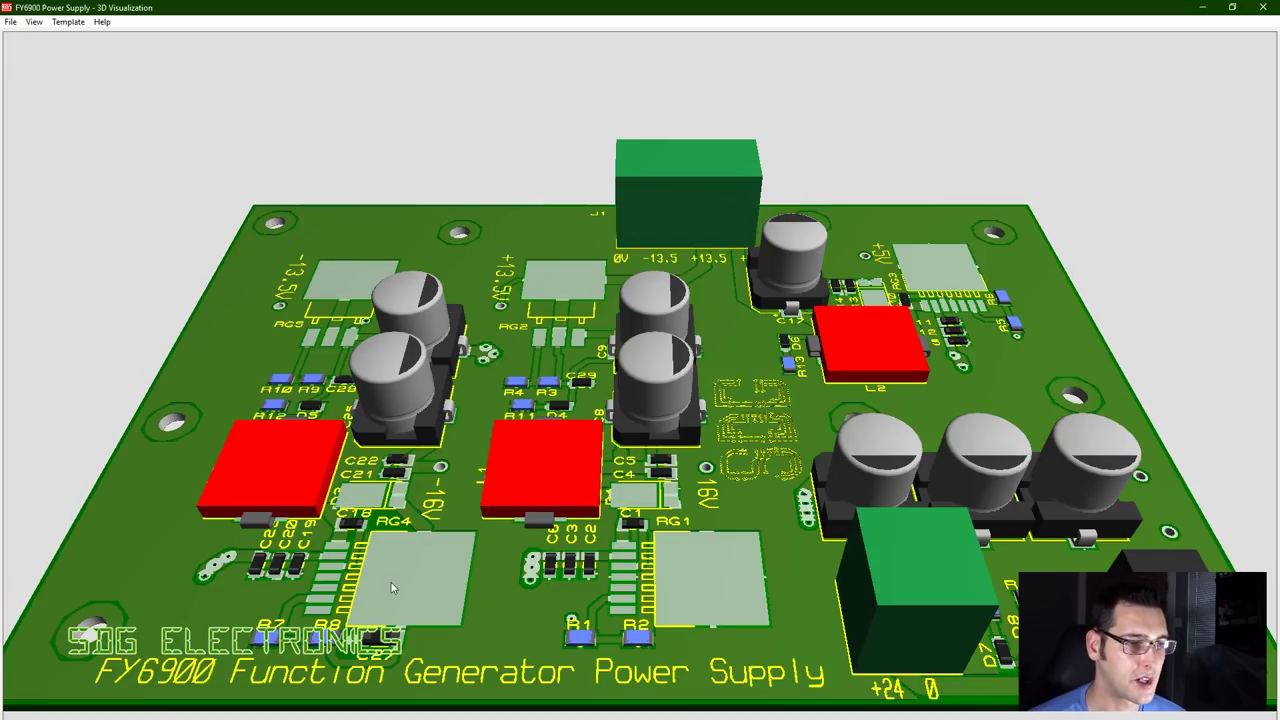
left_click_drag(490, 636, 708, 428)
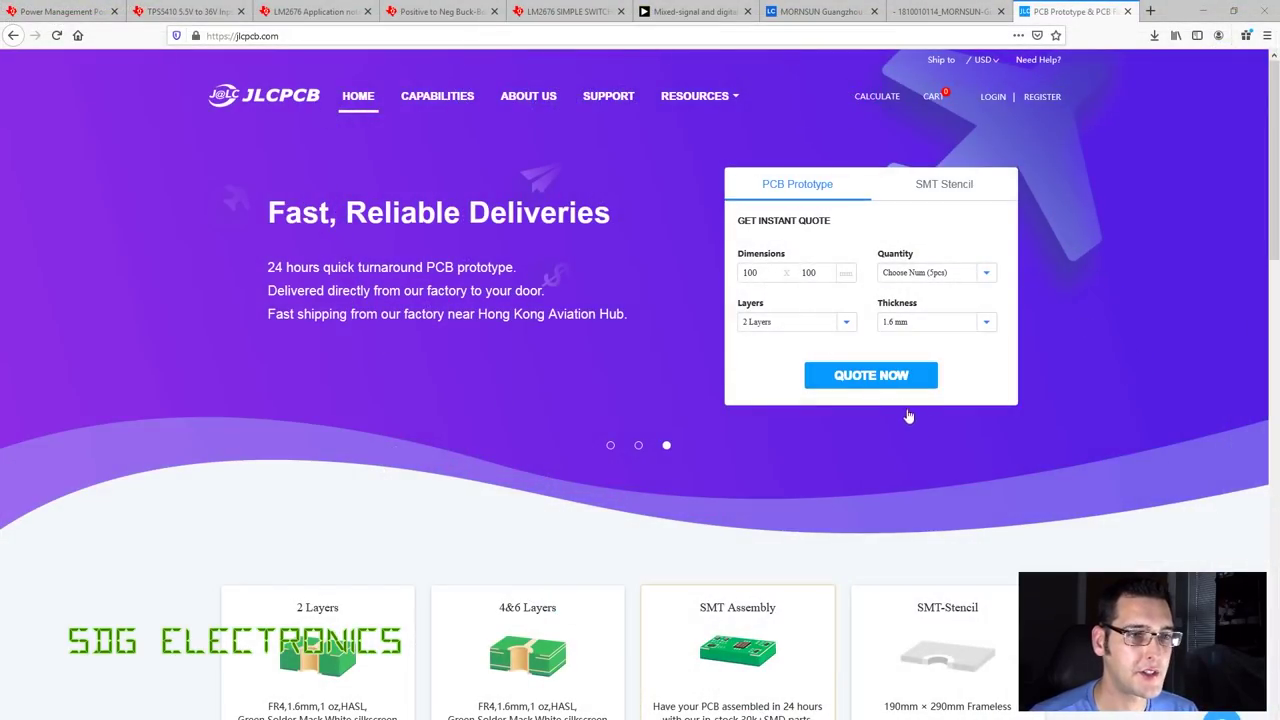
On the JLCPCB website, start a PCB quote and upload FY6900 Power Supply.zip from the C:\dev\FY6900 folder.
left_click(862, 382)
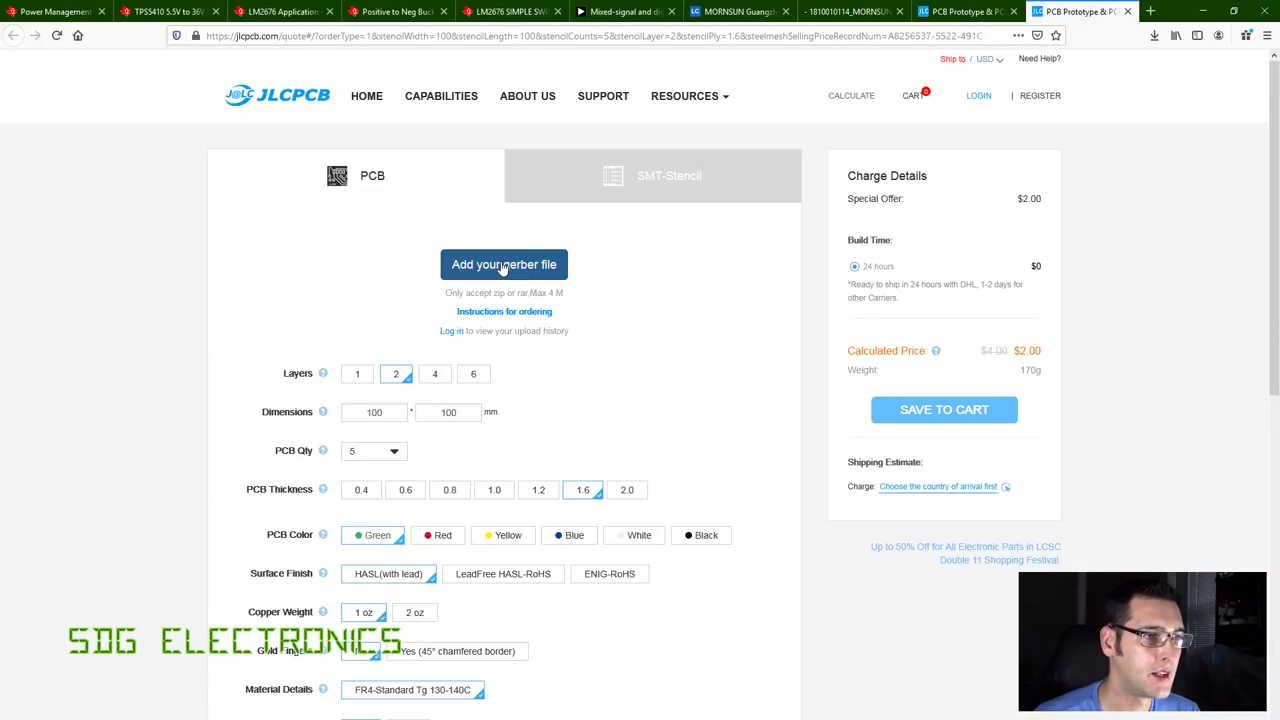
left_click(503, 266)
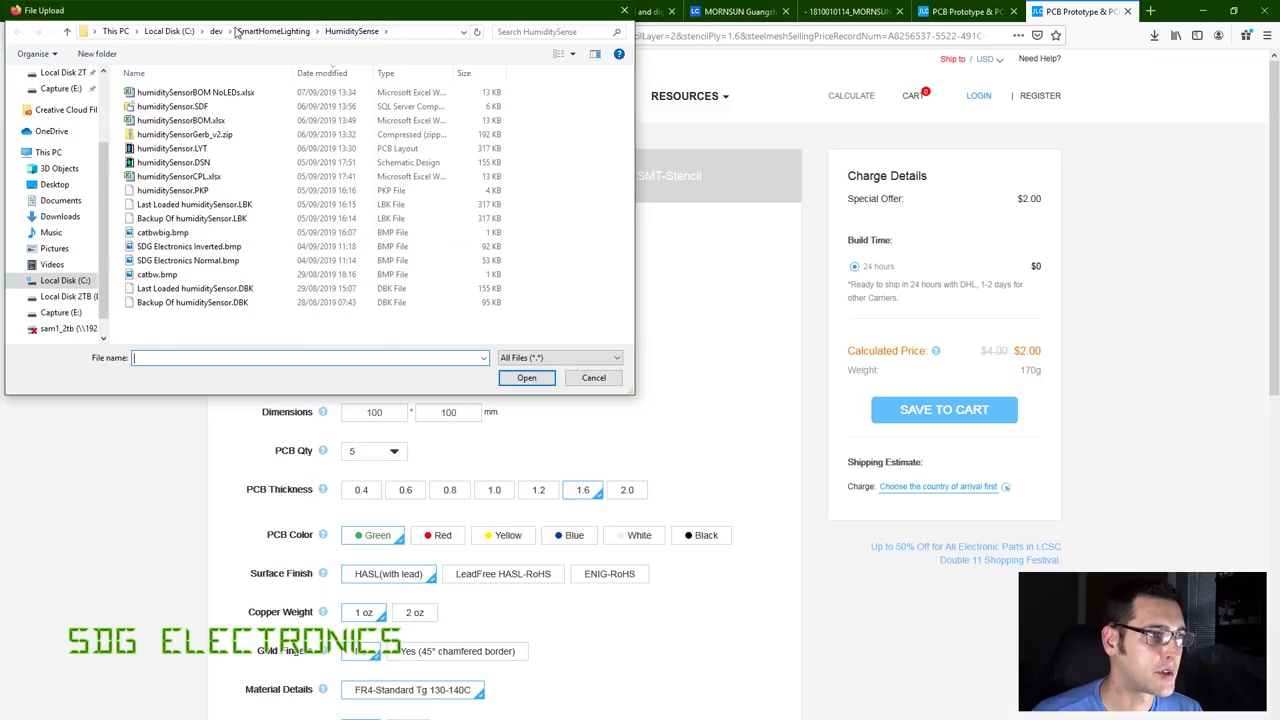
left_click(216, 31)
scroll(220, 194, "up", 3)
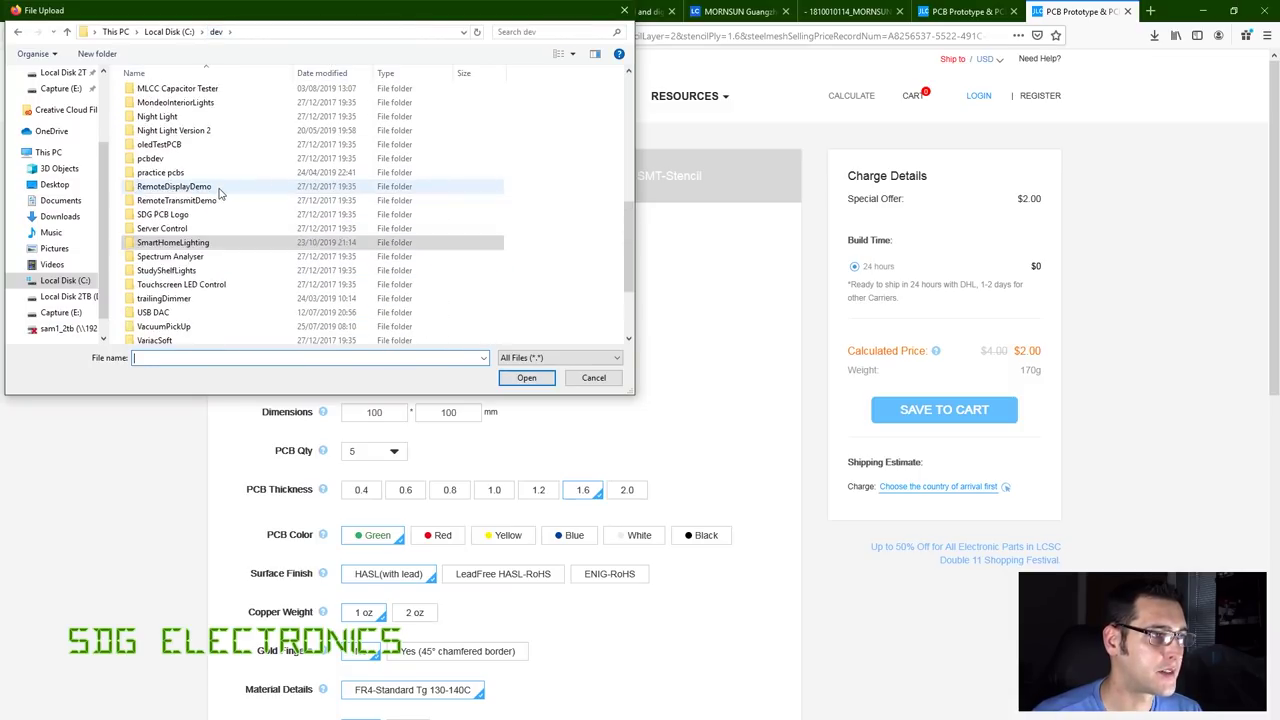
scroll(220, 194, "up", 5)
double_click(212, 189)
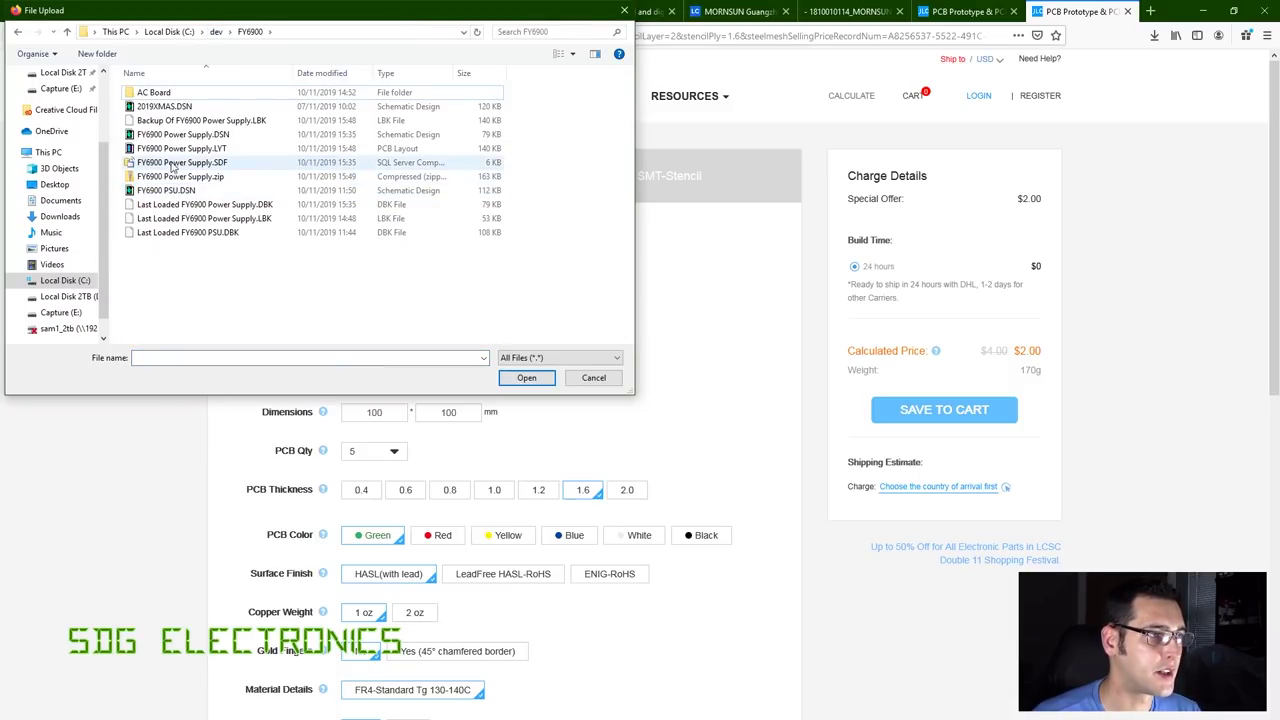
double_click(200, 176)
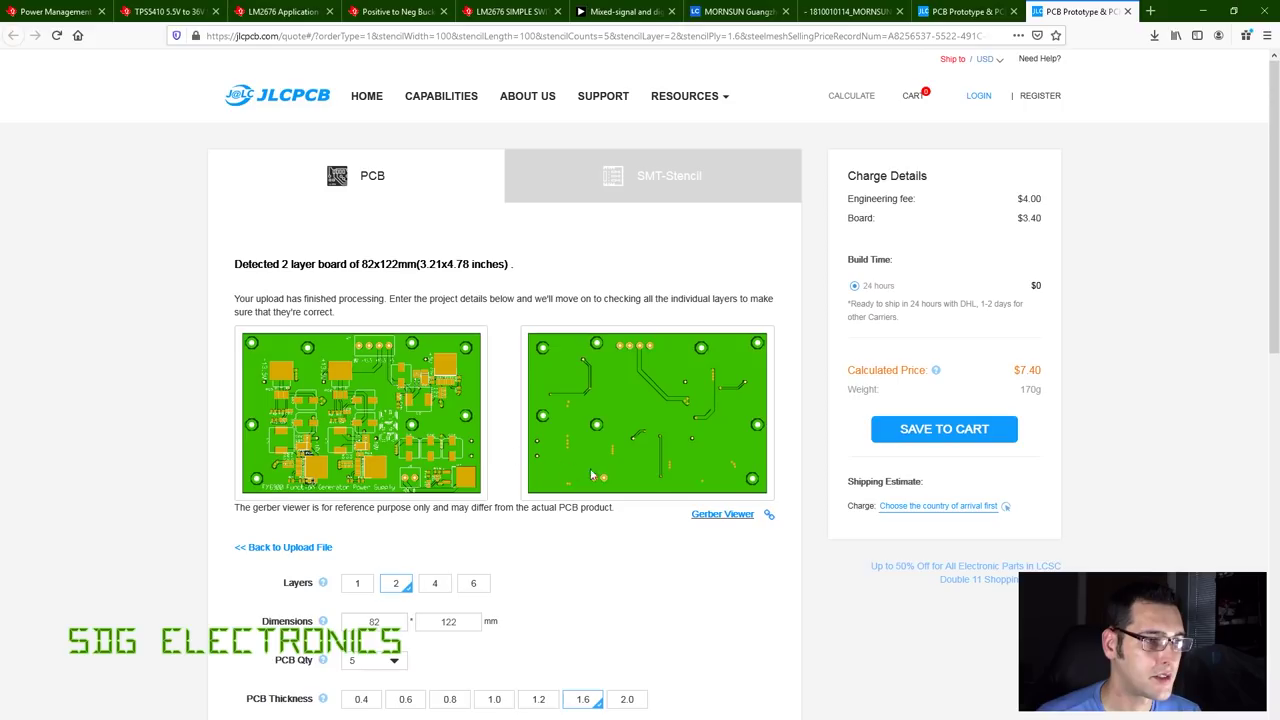
Inspect the uploaded board in the Gerber Viewer, check its Analysis Results and return to the quote page.
left_click(722, 514)
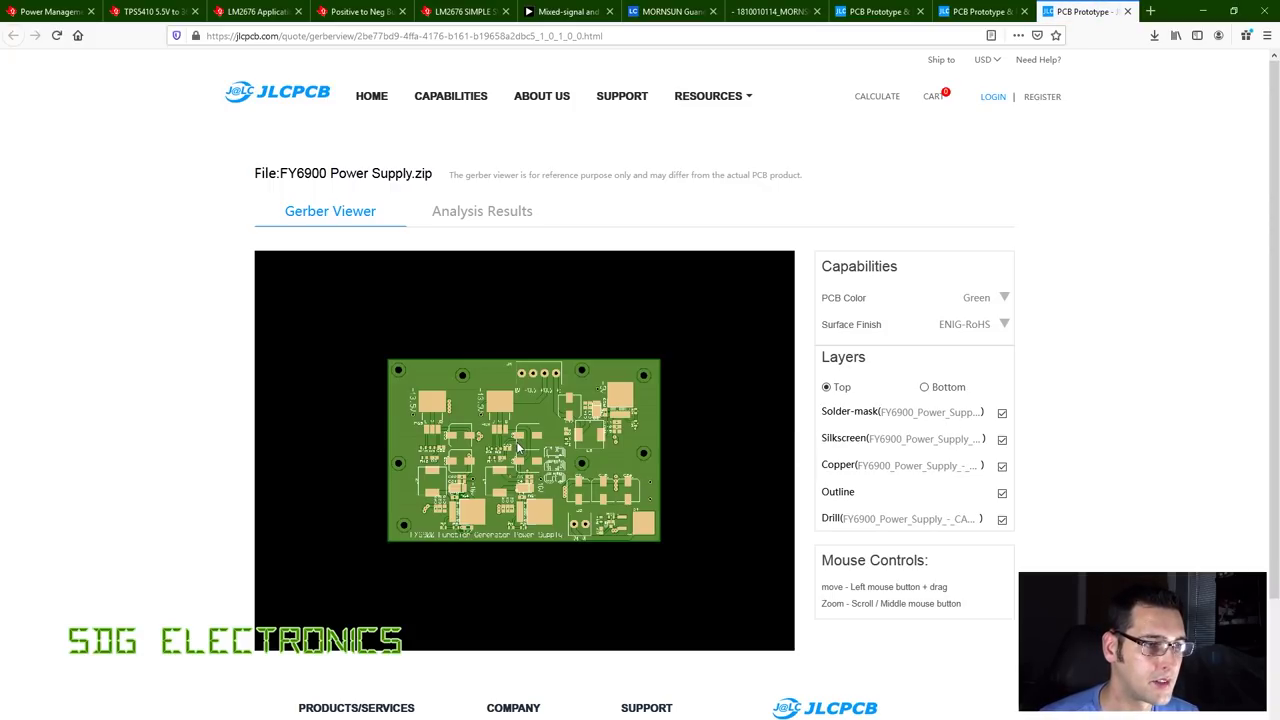
scroll(518, 448, "up", 3)
scroll(517, 447, "down", 5)
scroll(516, 446, "up", 8)
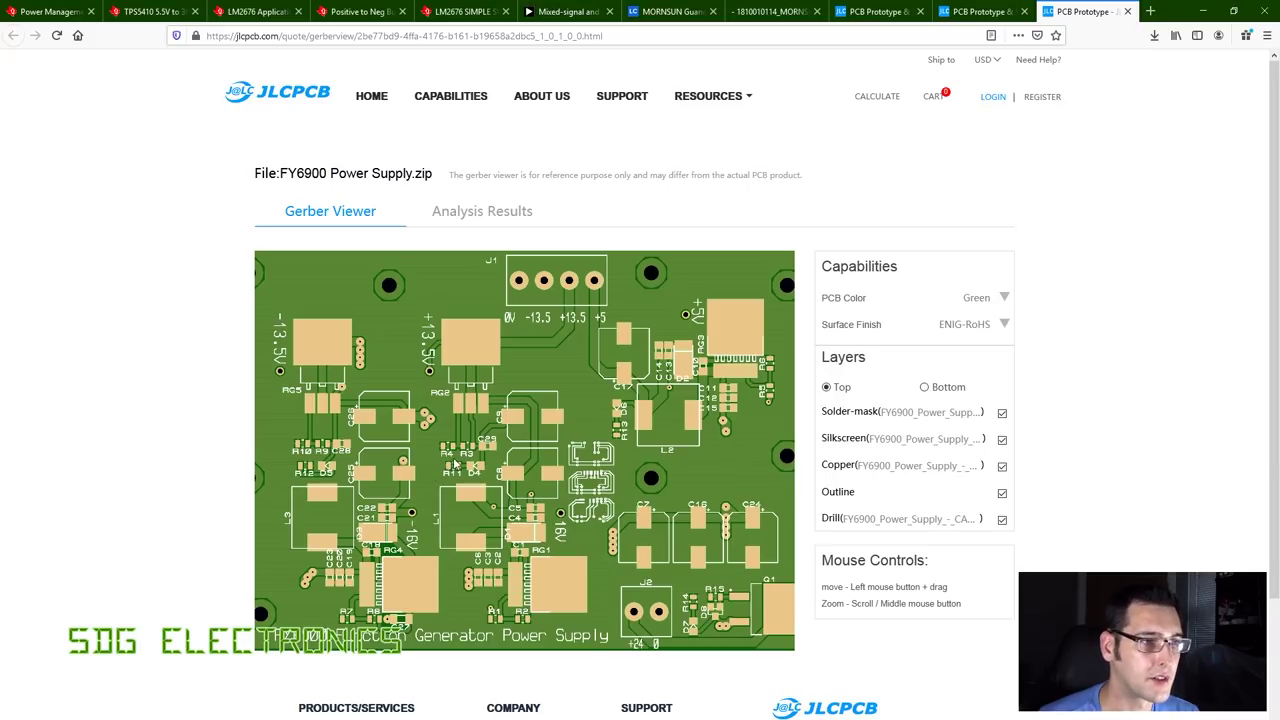
left_click(502, 220)
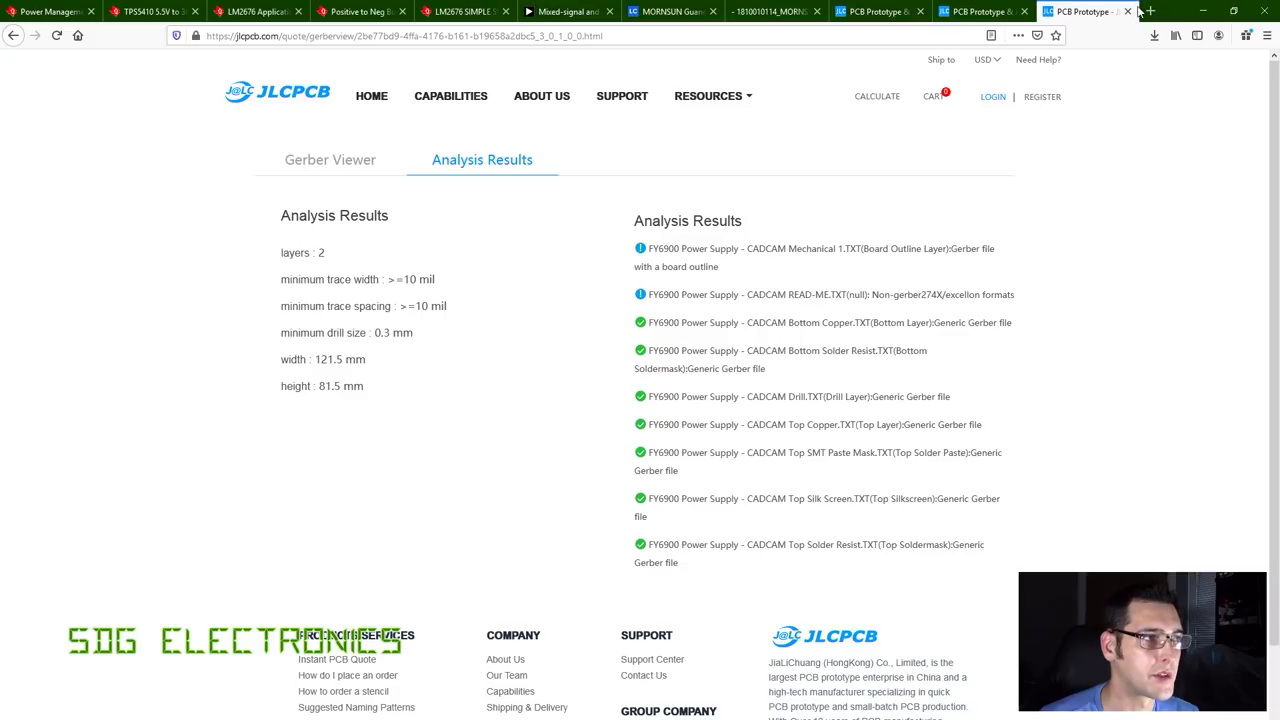
left_click(985, 11)
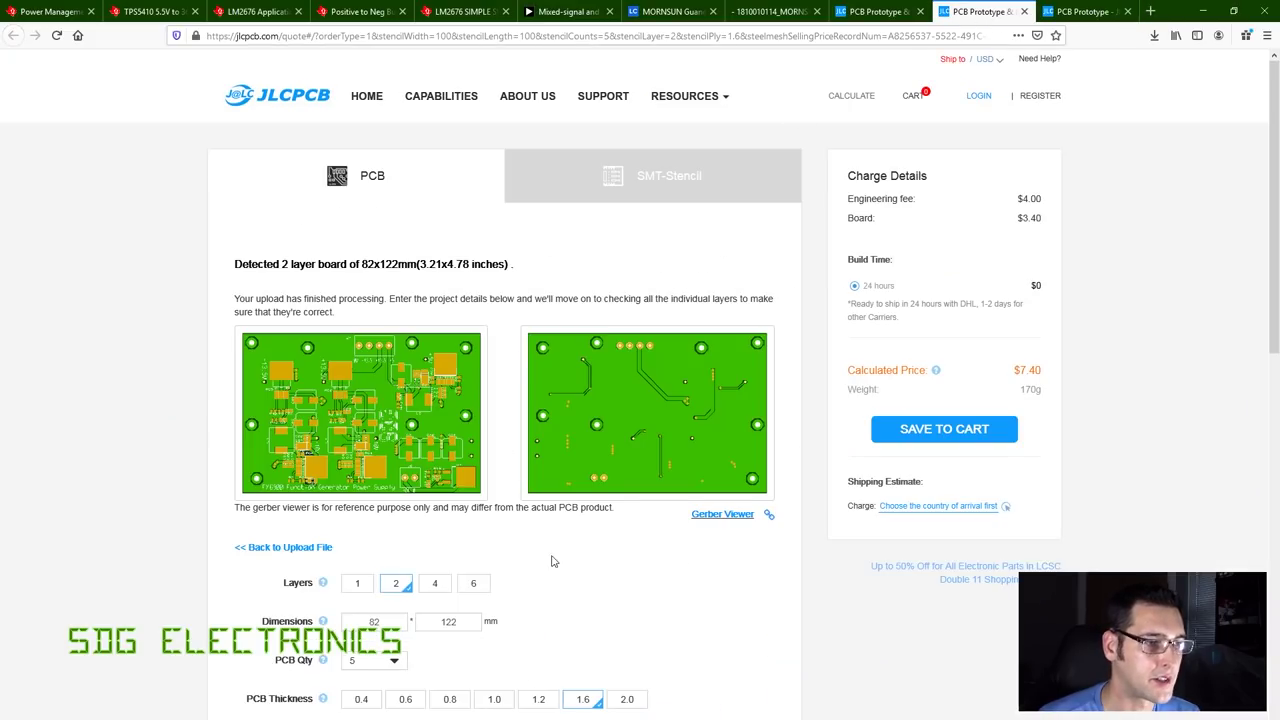
Set the PCB surface finish to ENIG-RoHS and add a stencil to the PCB order.
scroll(767, 619, "down", 4)
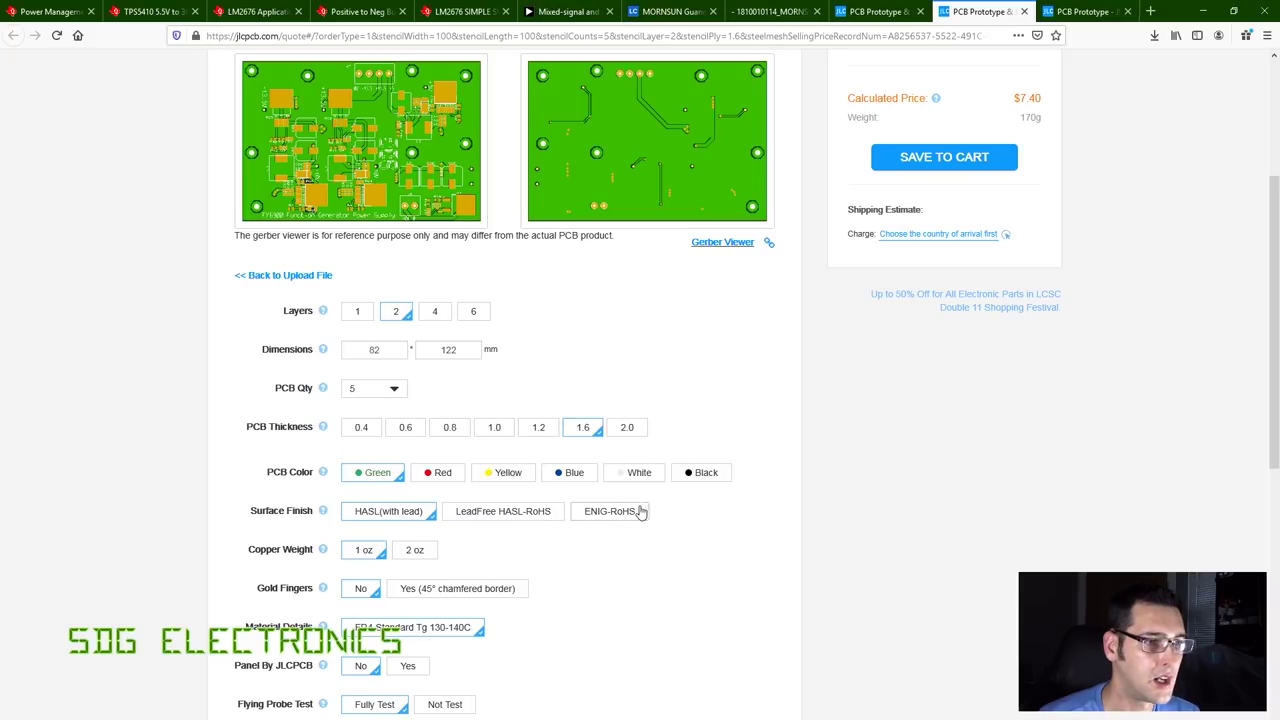
left_click(613, 521)
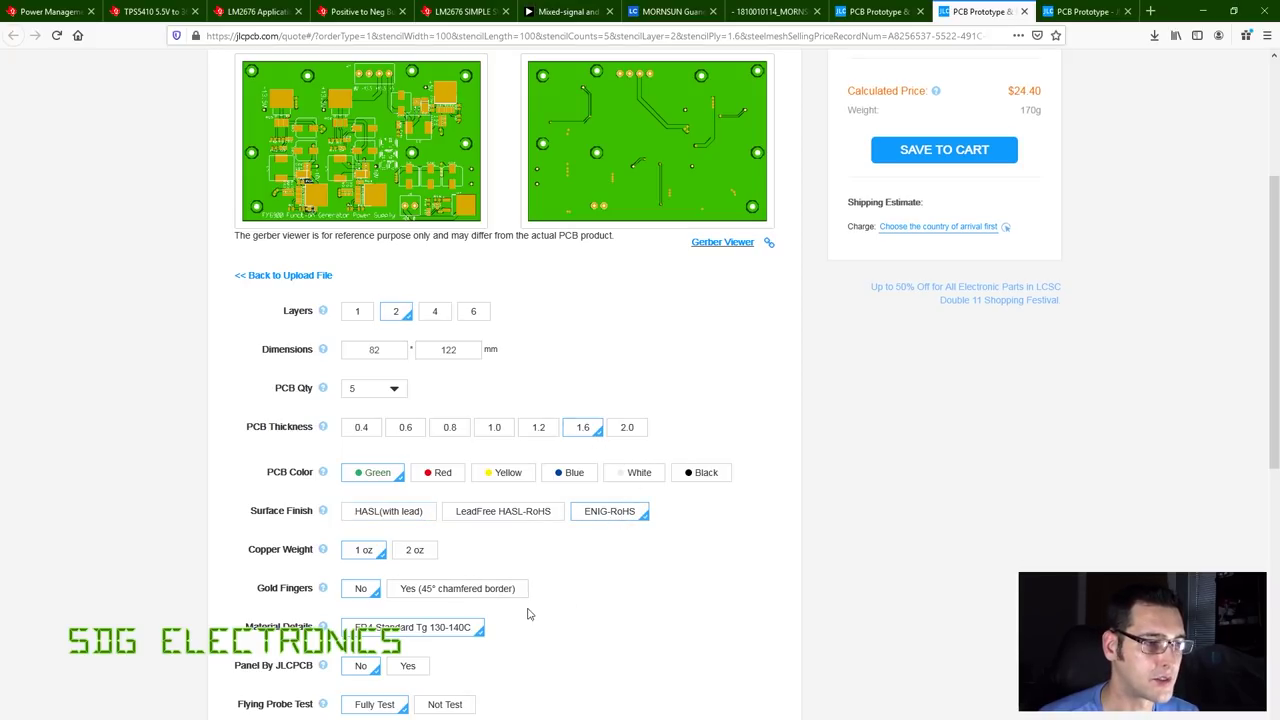
scroll(576, 593, "down", 4)
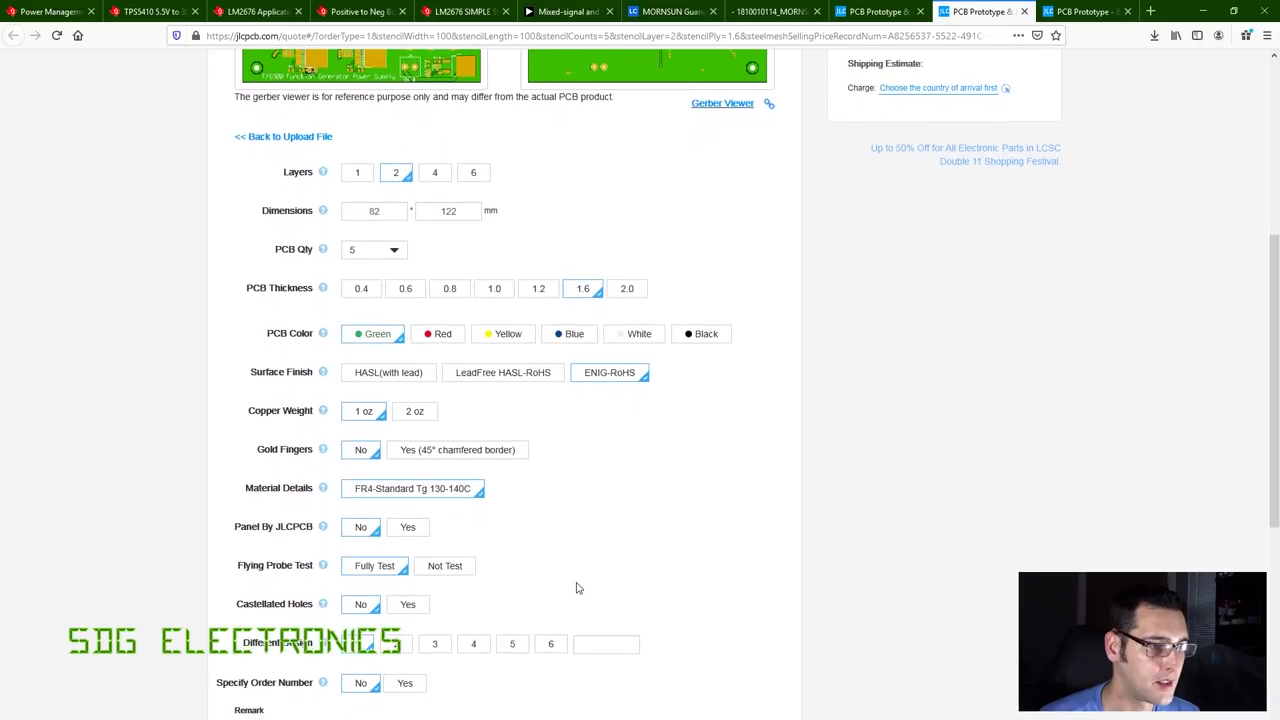
scroll(408, 567, "down", 3)
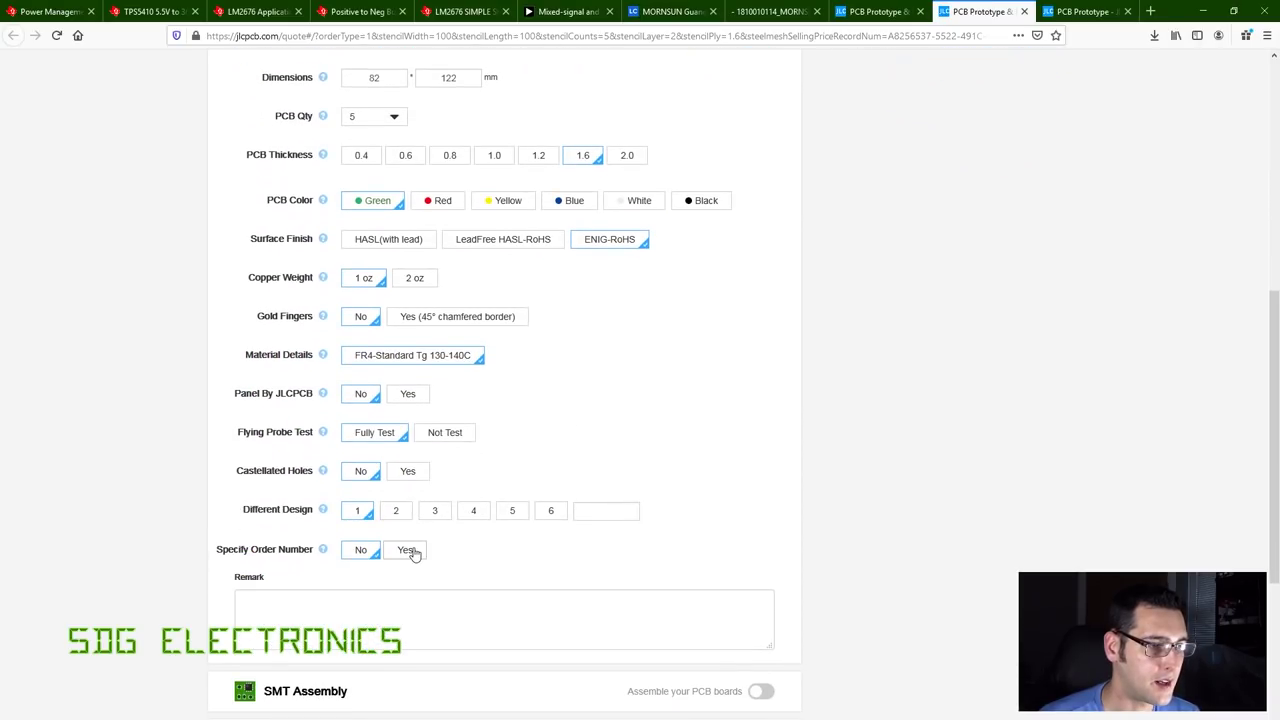
left_click(760, 671)
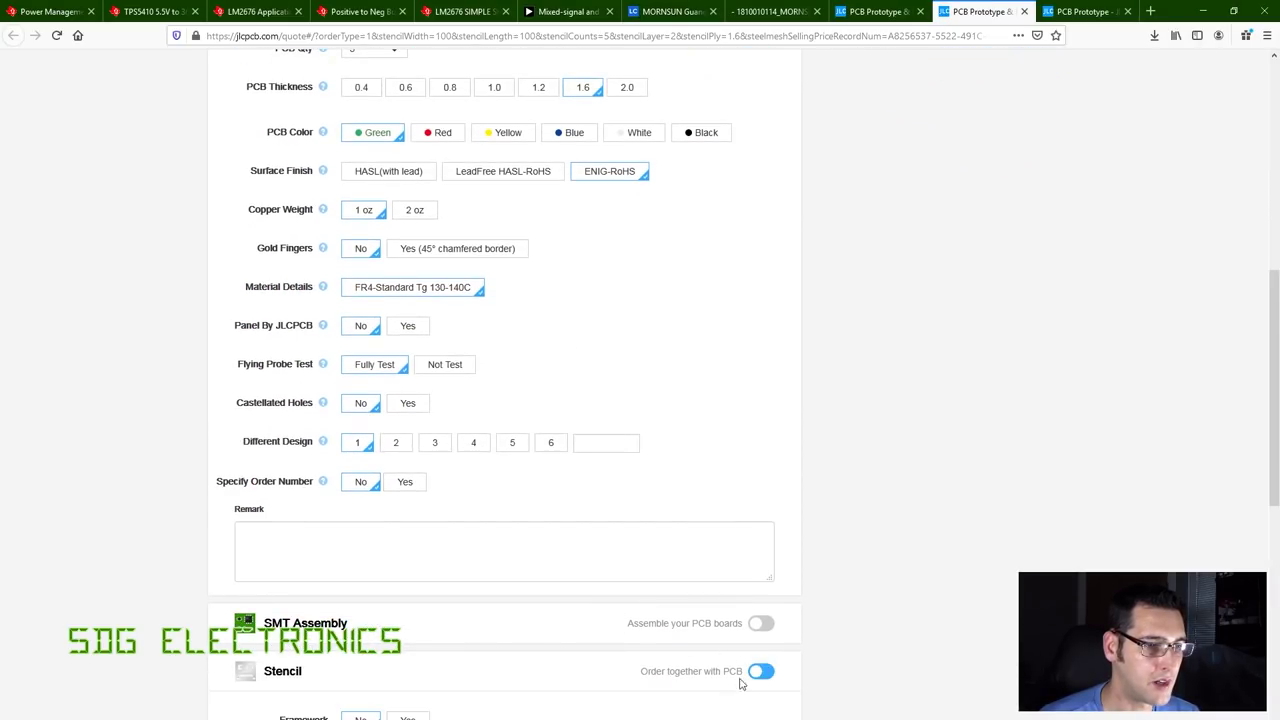
Set a customized stencil size of 82 mm by 122 mm and confirm it.
scroll(421, 641, "down", 3)
scroll(486, 594, "up", 10)
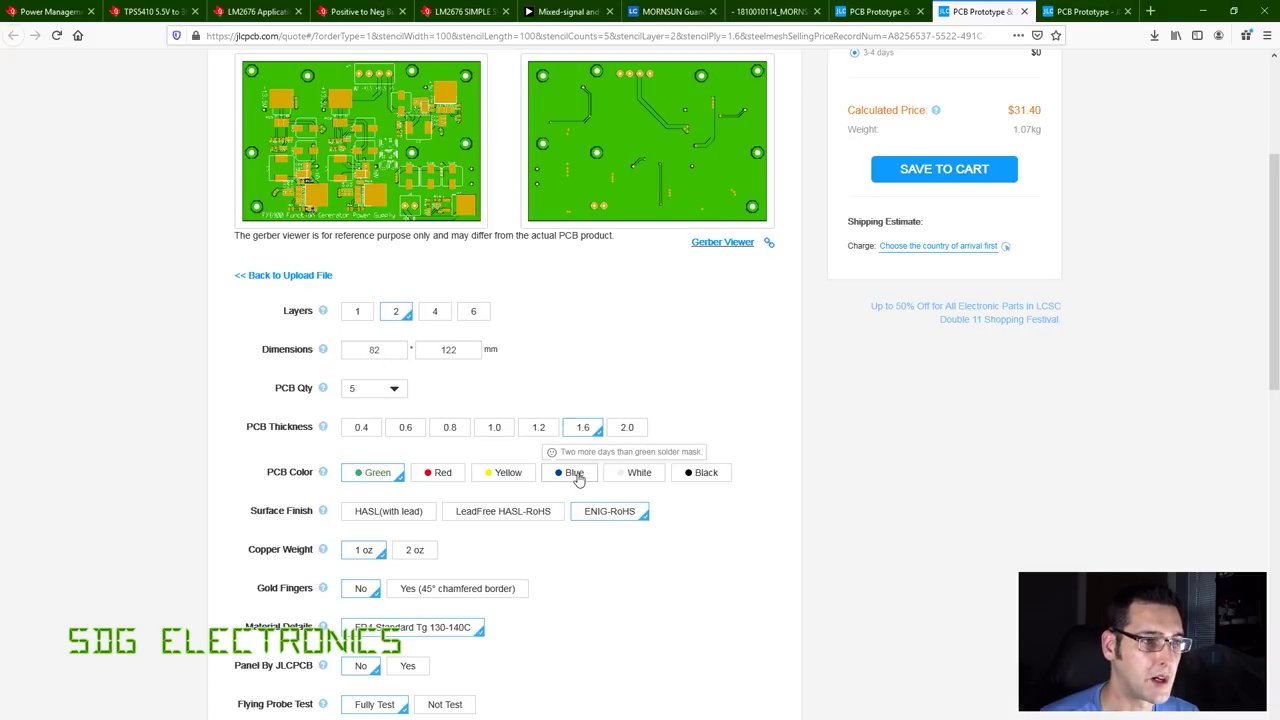
scroll(569, 494, "down", 12)
scroll(548, 567, "down", 3)
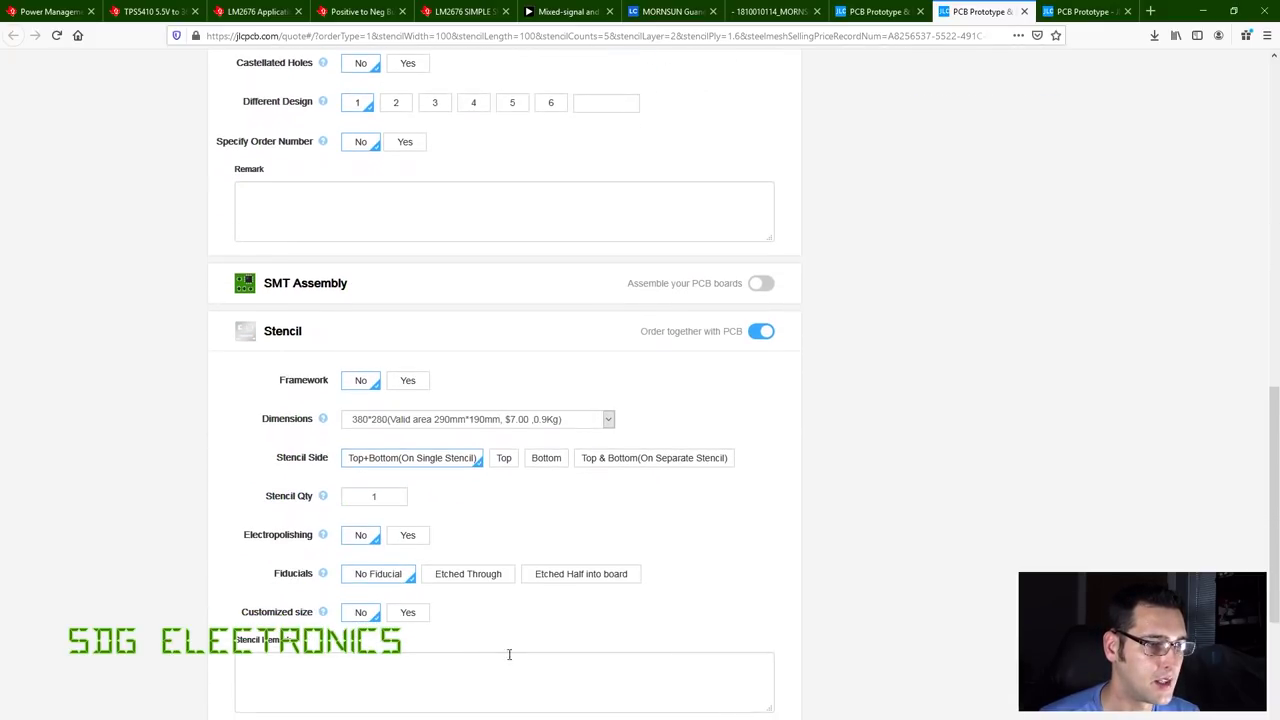
left_click(408, 612)
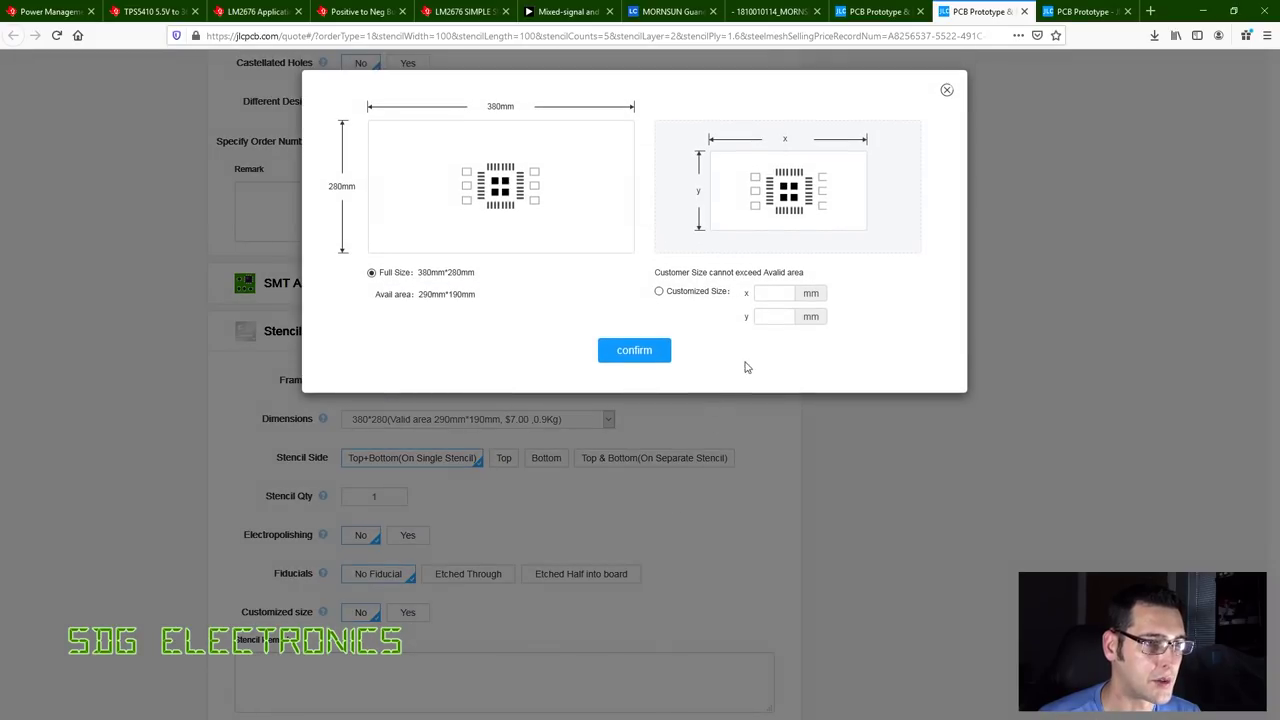
left_click(700, 297)
left_click(772, 293)
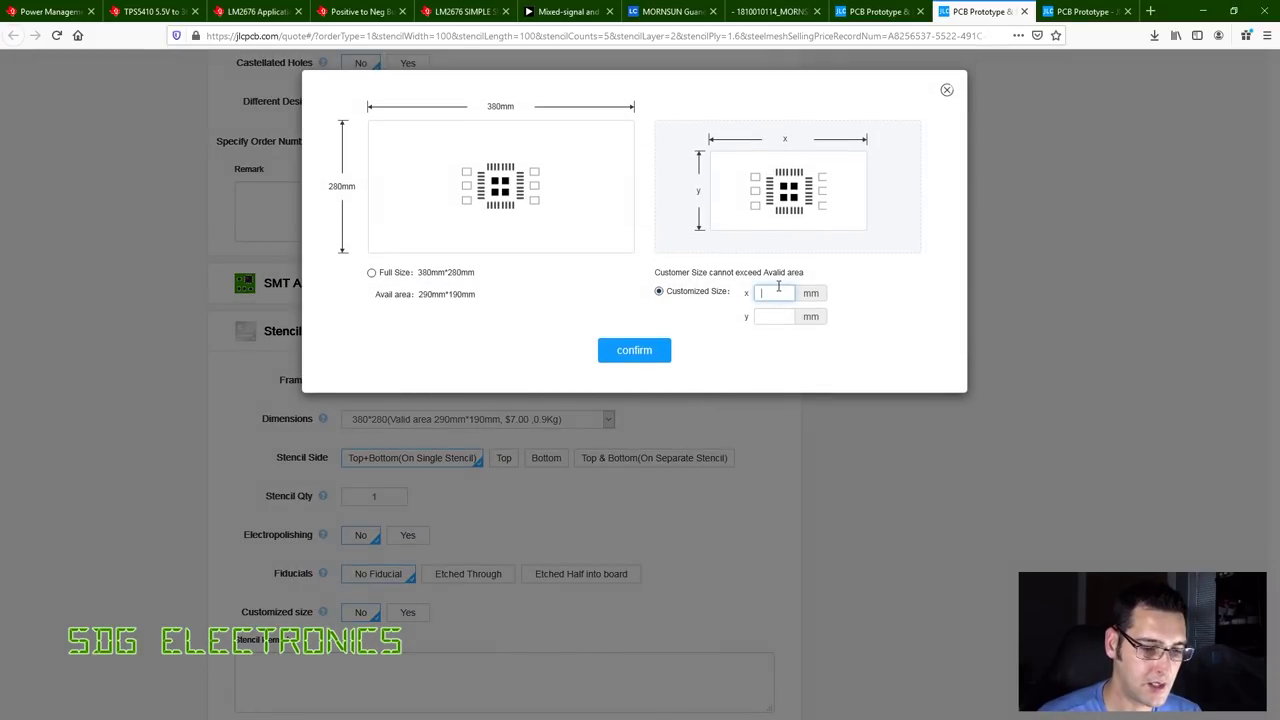
key("Tab")
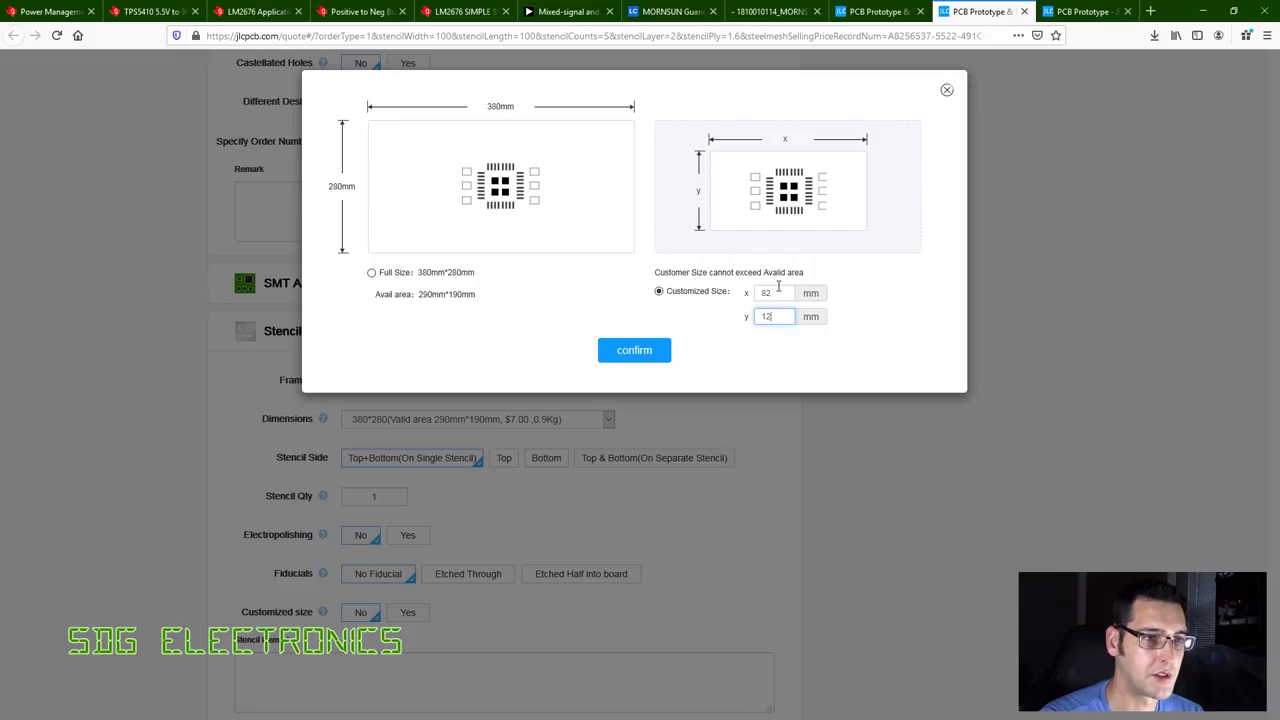
left_click(634, 350)
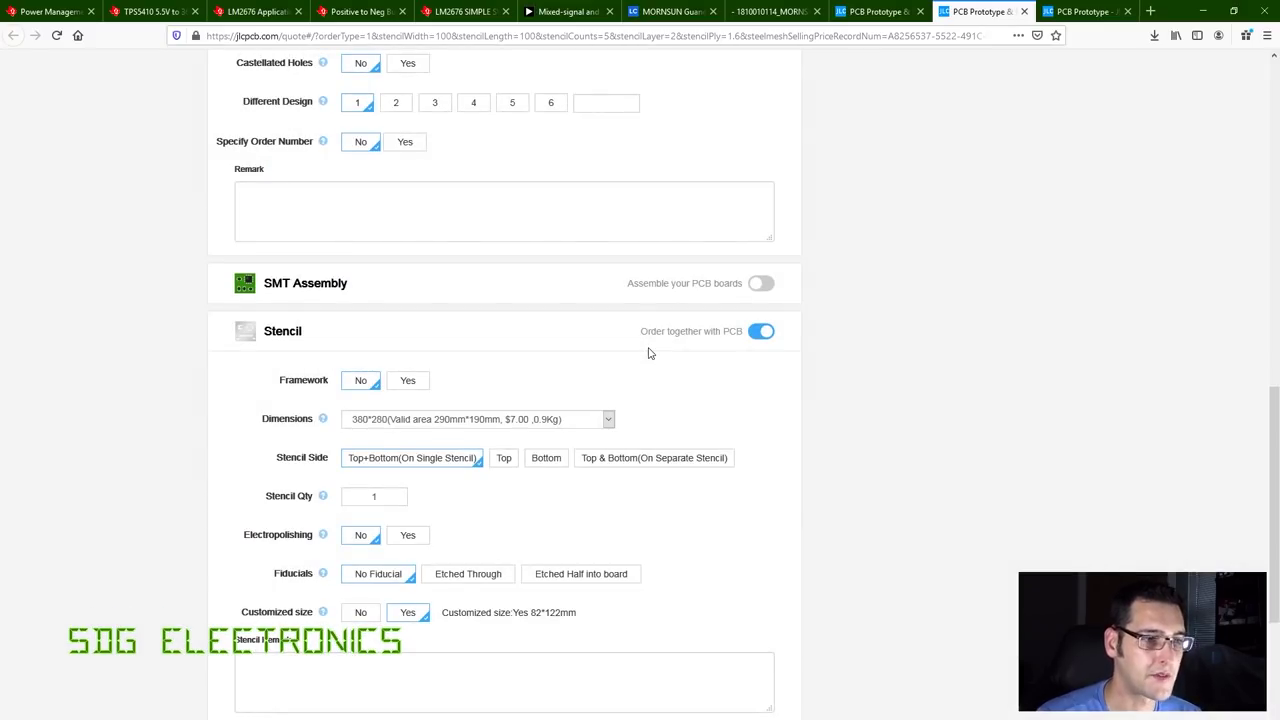
Save the configured PCB and stencil order to the cart.
scroll(952, 410, "up", 15)
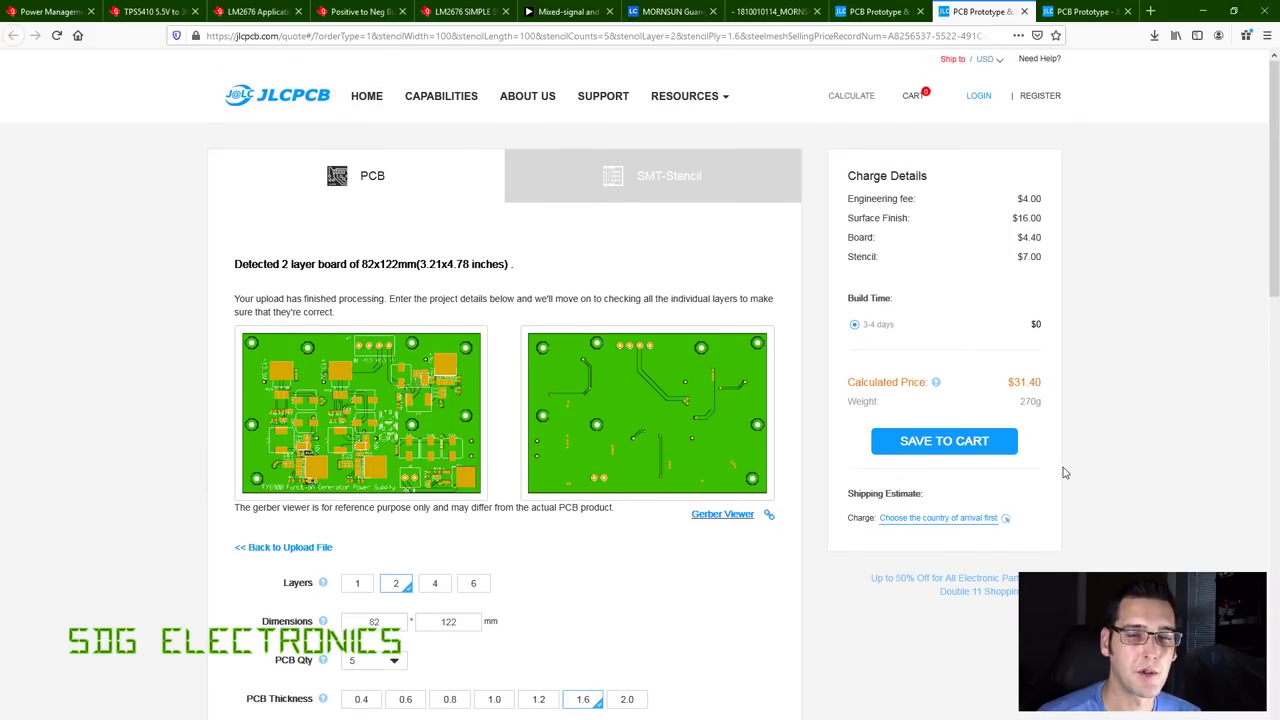
left_click(955, 441)
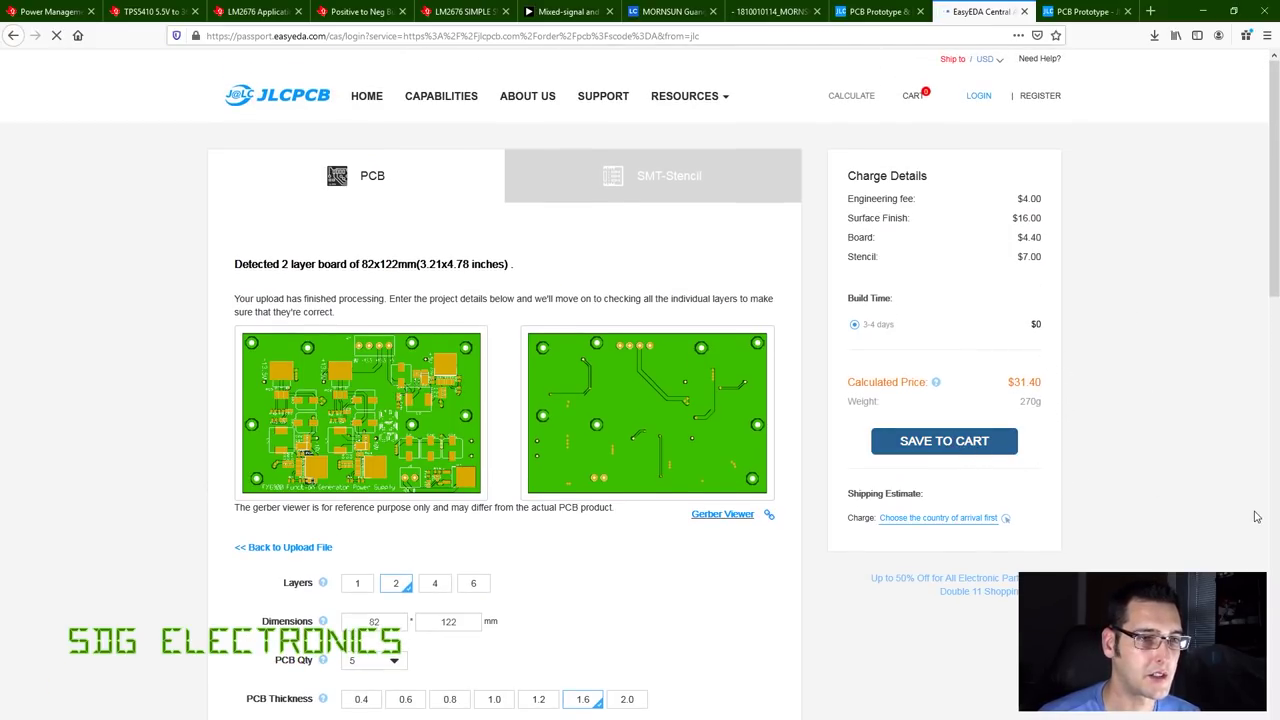